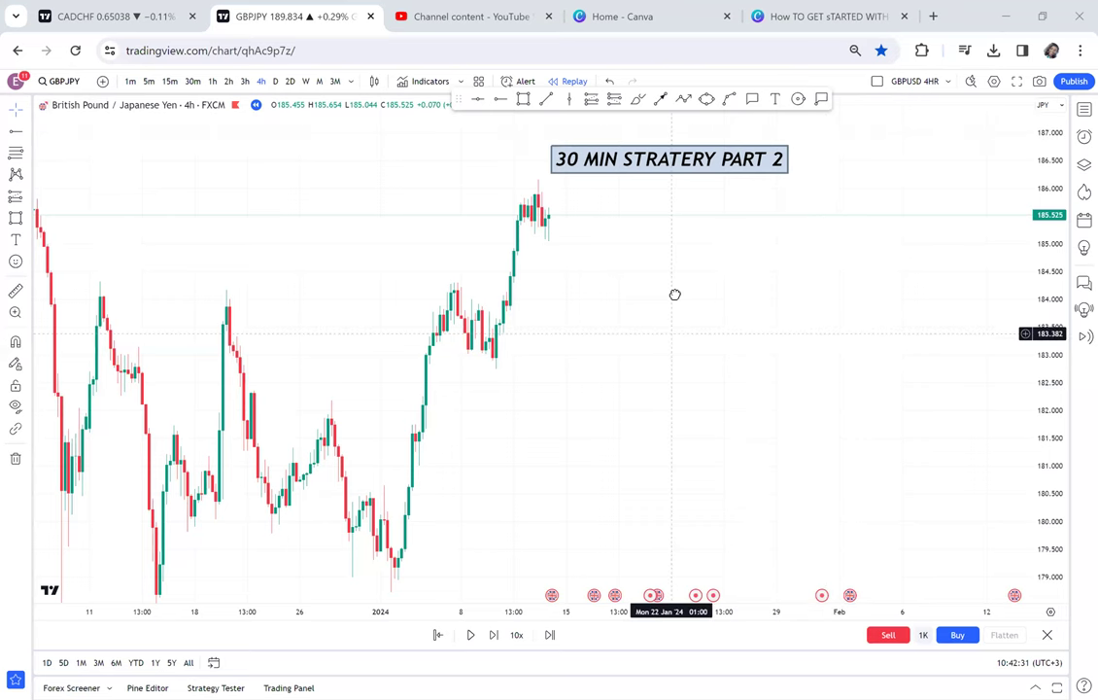
Move the '30 MIN STRATERY PART 2' title box up and right, above the latest candles.
left_click_drag(674, 295, 674, 295)
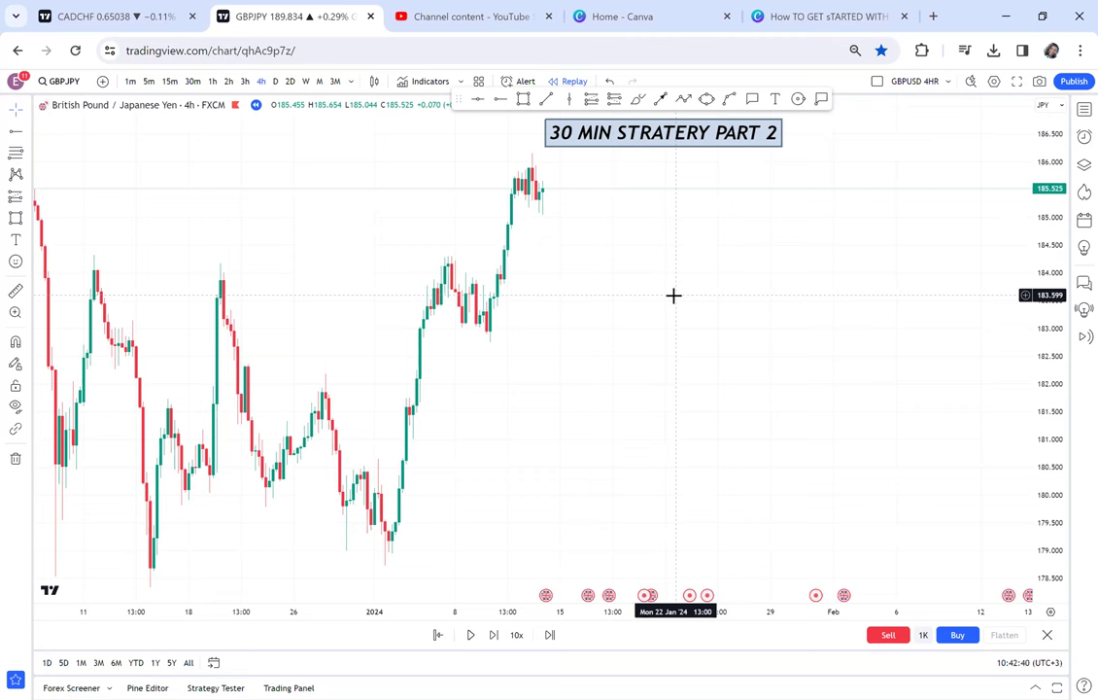
left_click_drag(771, 264, 809, 235)
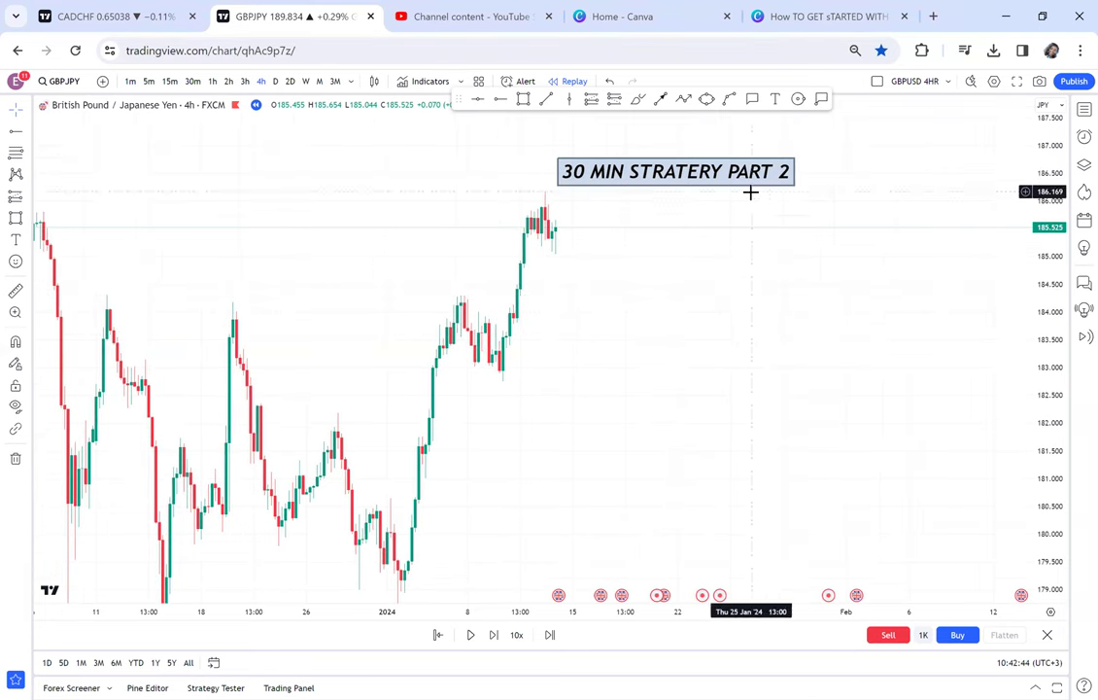
left_click(745, 170)
left_click_drag(745, 170, 771, 151)
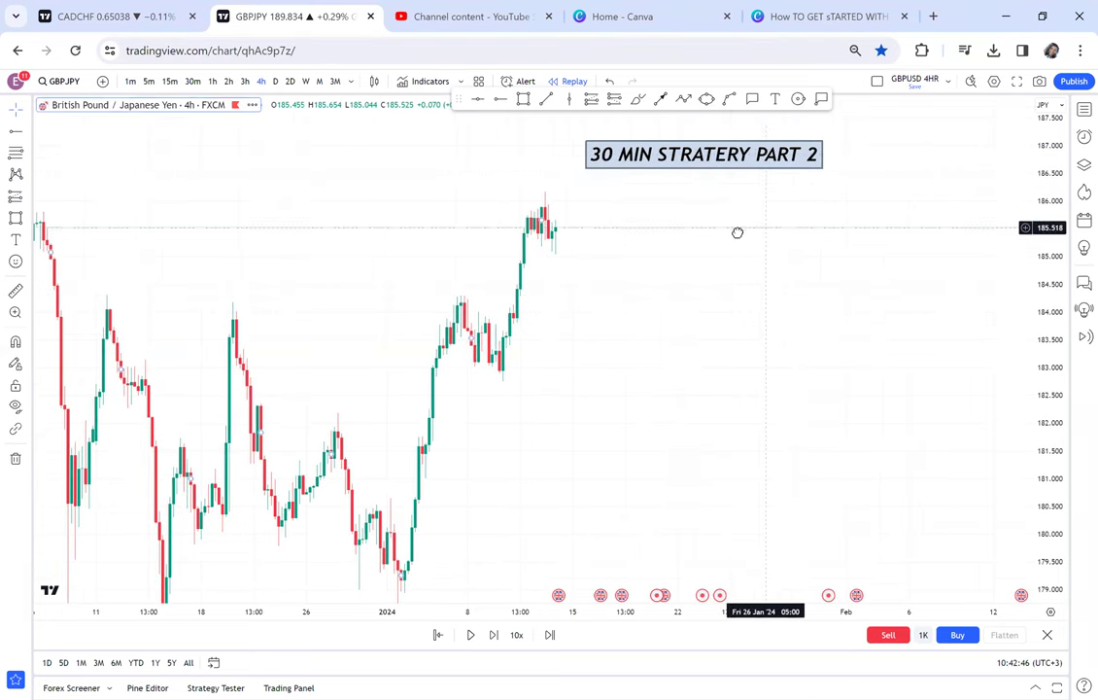
left_click_drag(735, 233, 684, 233)
left_click(774, 101)
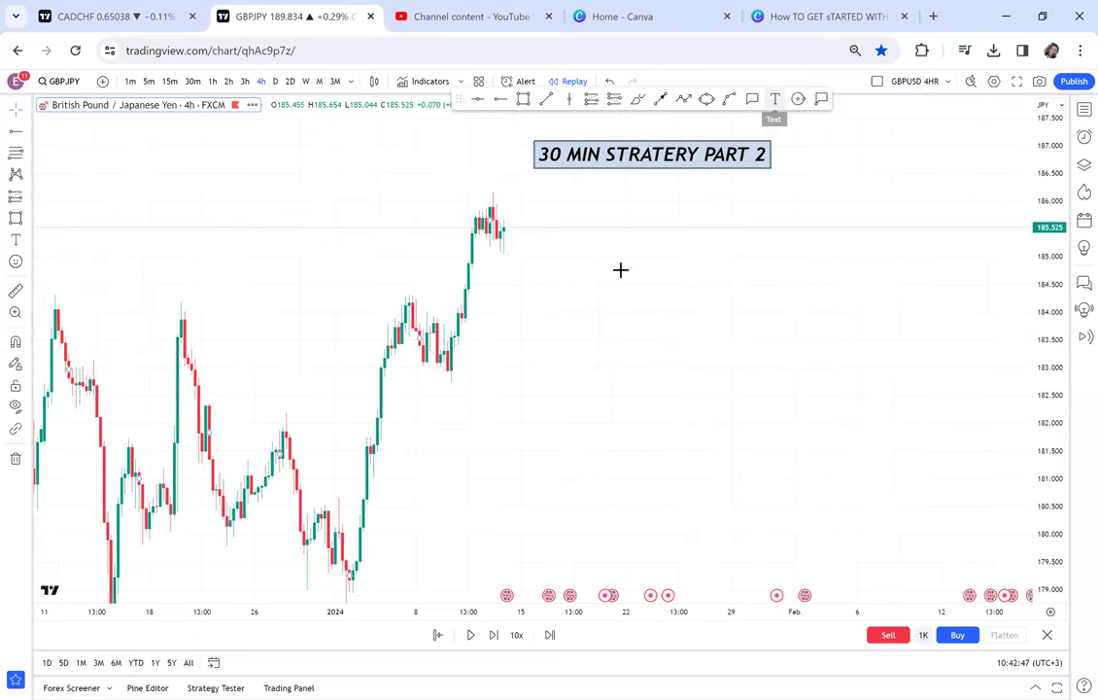
Add a '4HR = 30 MIN' text label below the title, then pan up into empty chart space.
left_click(577, 303)
type("4")
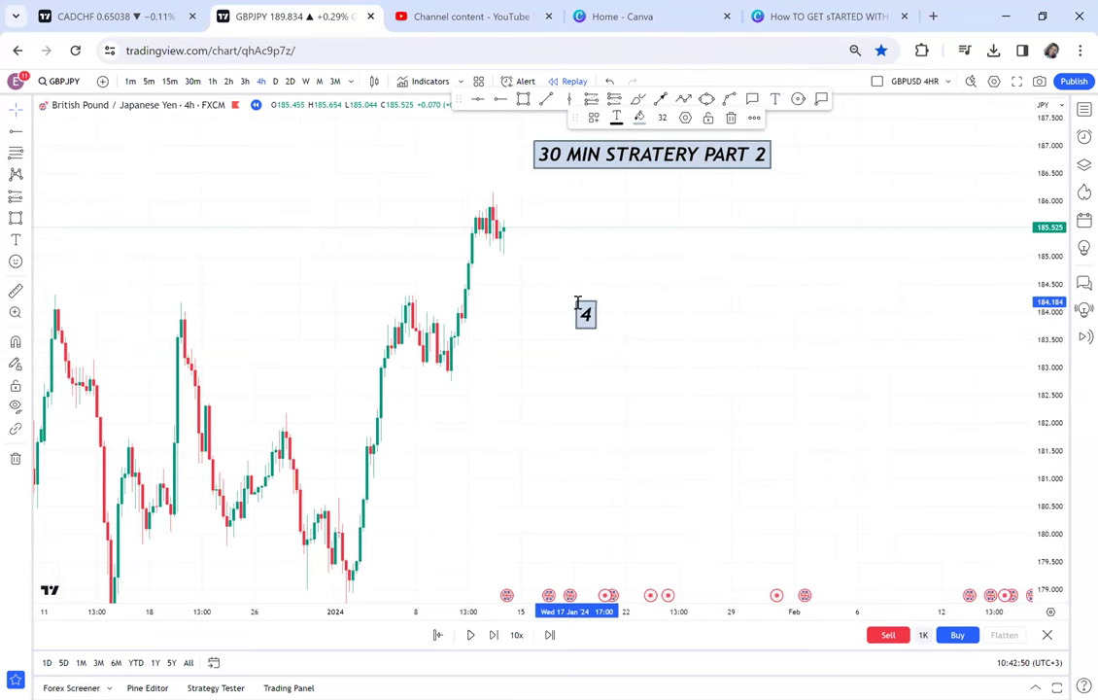
type("HR = ")
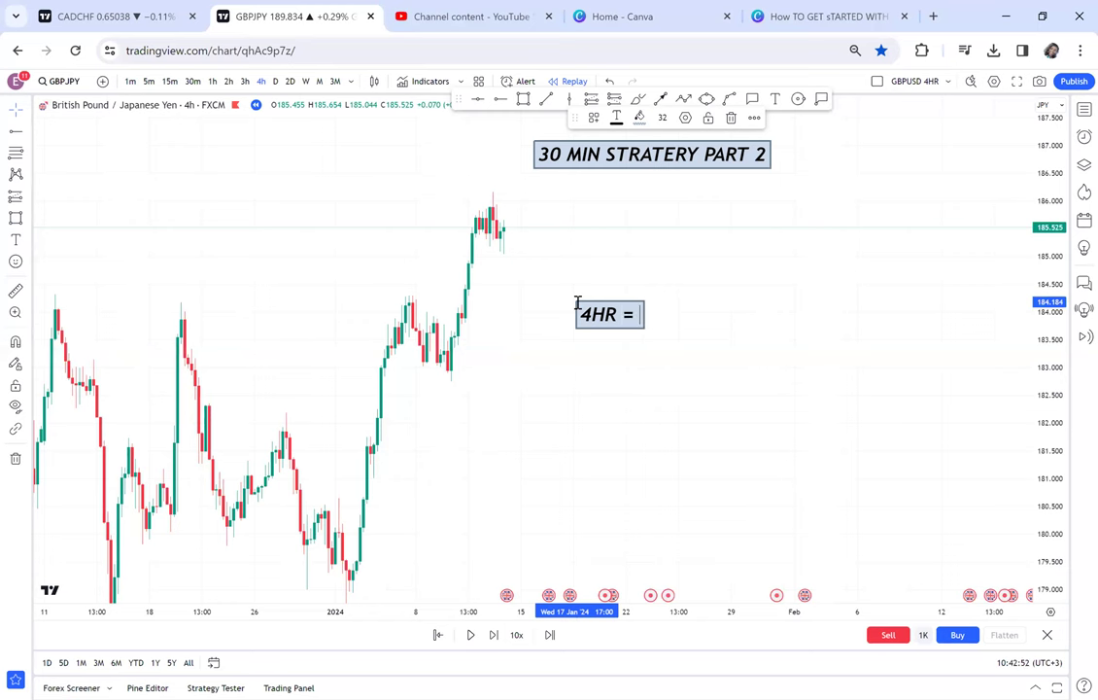
type("30 MIN")
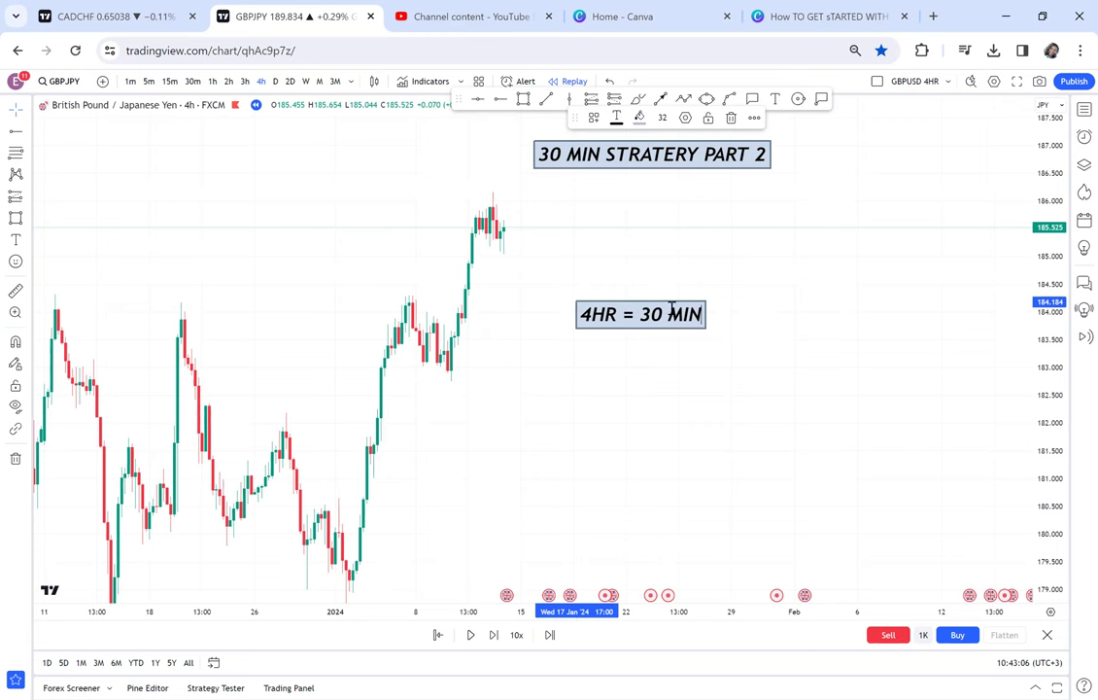
left_click_drag(745, 275, 520, 446)
left_click_drag(729, 291, 747, 409)
left_click_drag(732, 103, 746, 417)
left_click_drag(622, 98, 622, 137)
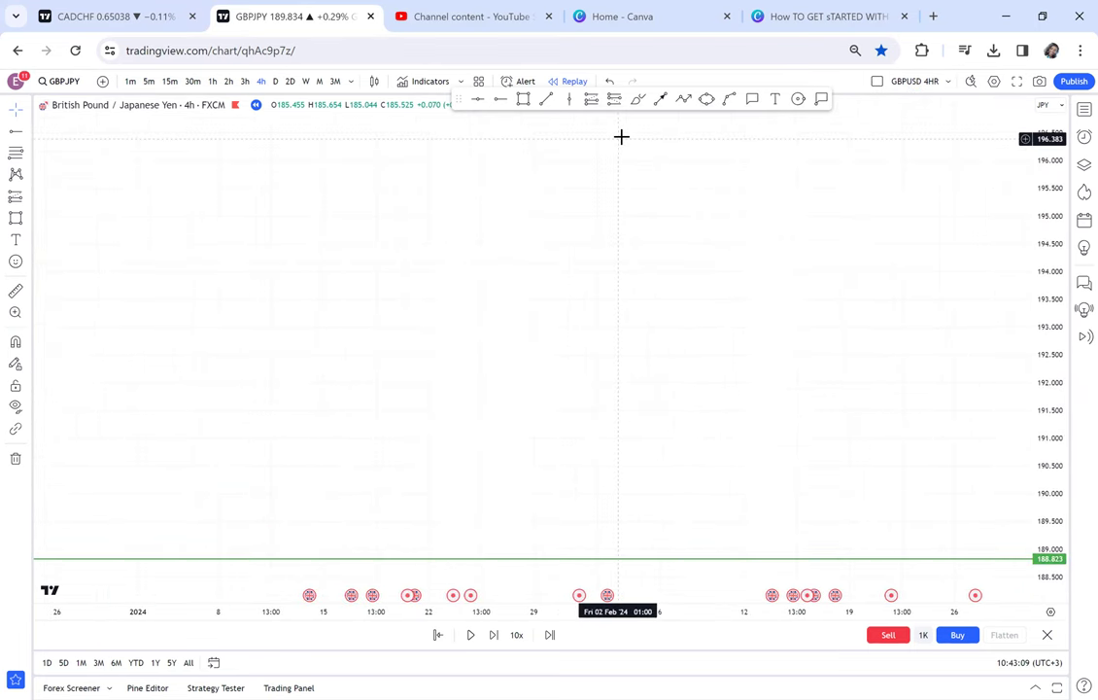
Sketch an upward zigzag path with two pullbacks, ending at its highest point.
left_click(683, 98)
left_click(407, 573)
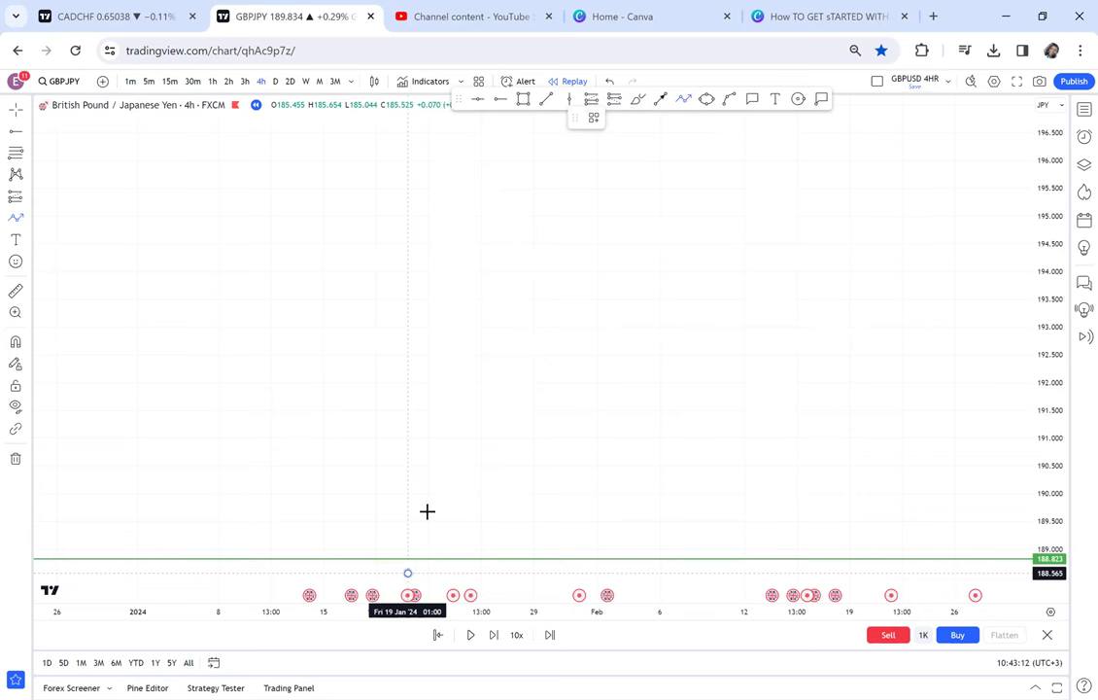
left_click(463, 412)
left_click(509, 446)
left_click(551, 277)
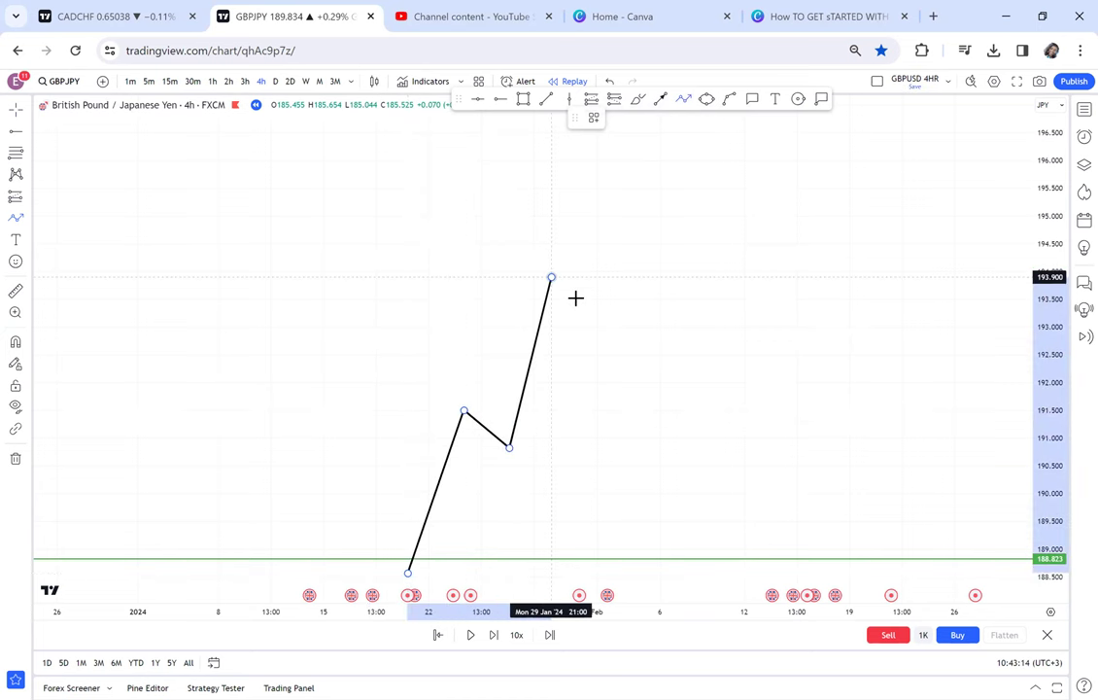
left_click(589, 312)
left_click(622, 182)
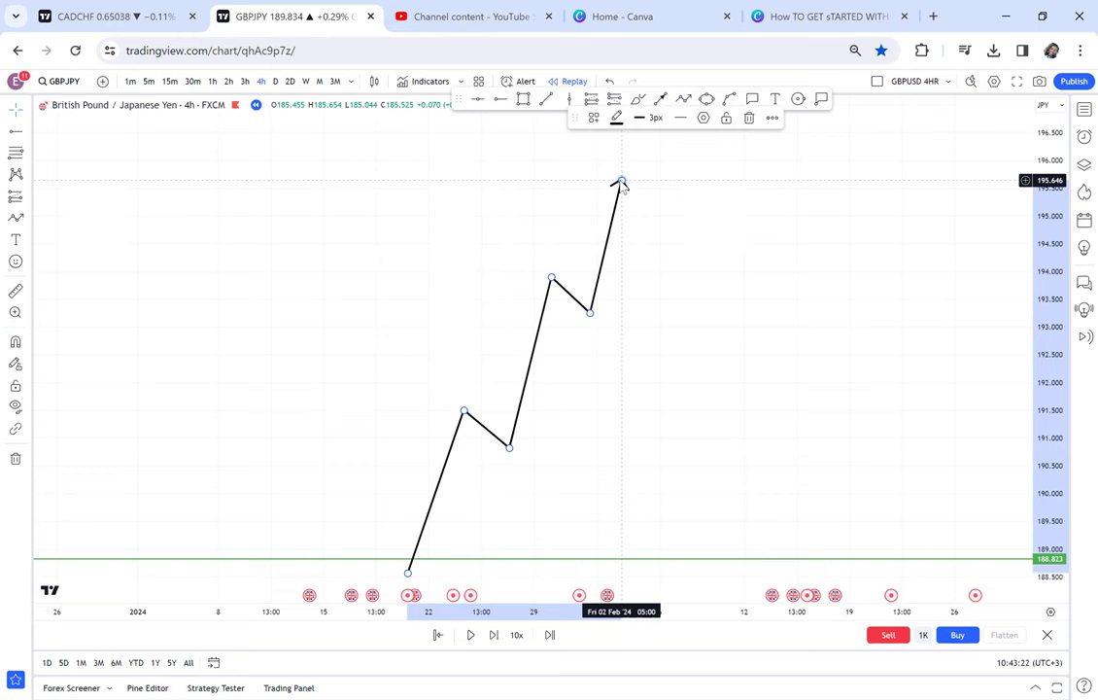
Draw a horizontal ray at the second zigzag peak, 193.943.
left_click(500, 99)
left_click(439, 274)
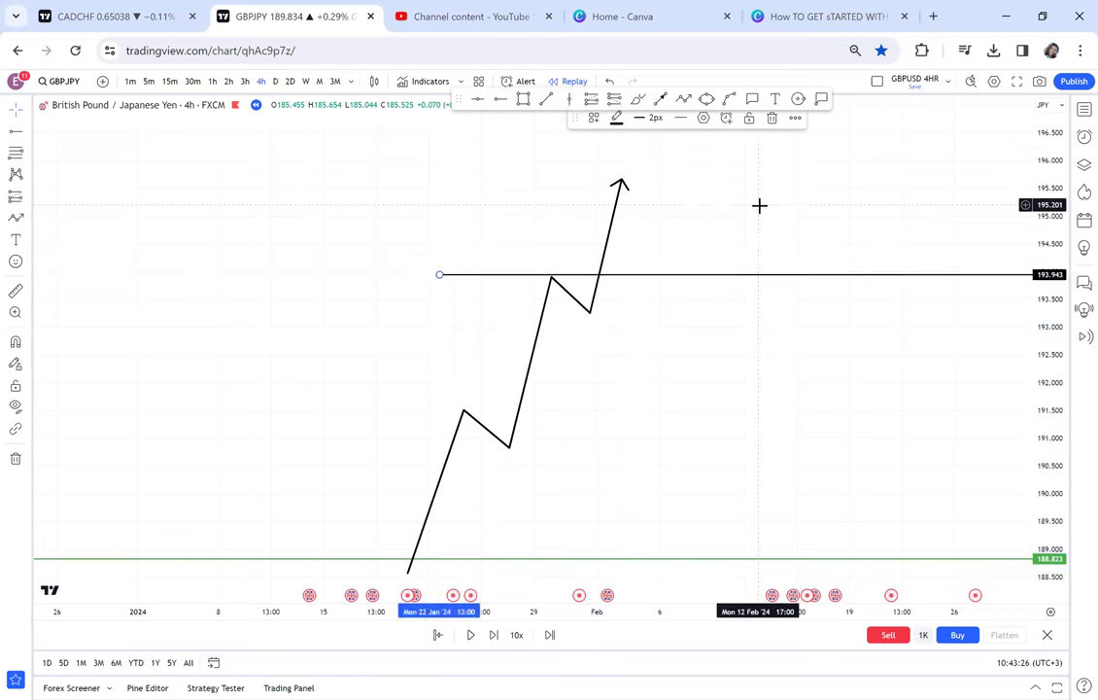
left_click_drag(651, 259, 559, 307)
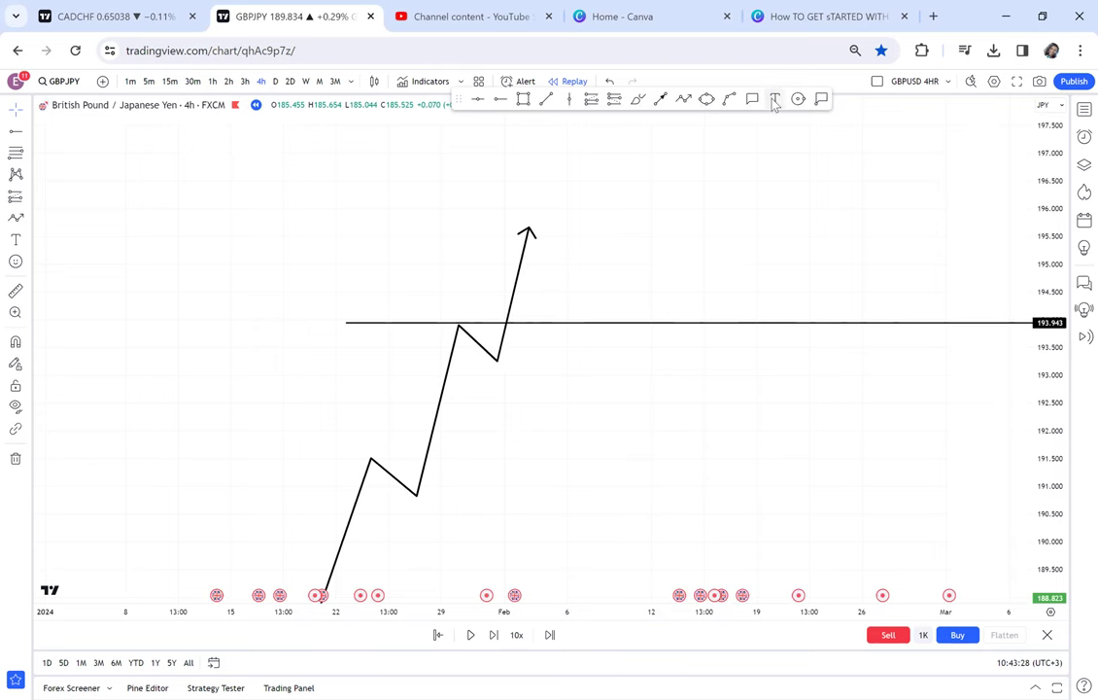
Add a '4HR' text label above the zigzag.
left_click(774, 99)
left_click(590, 183)
type("4HR")
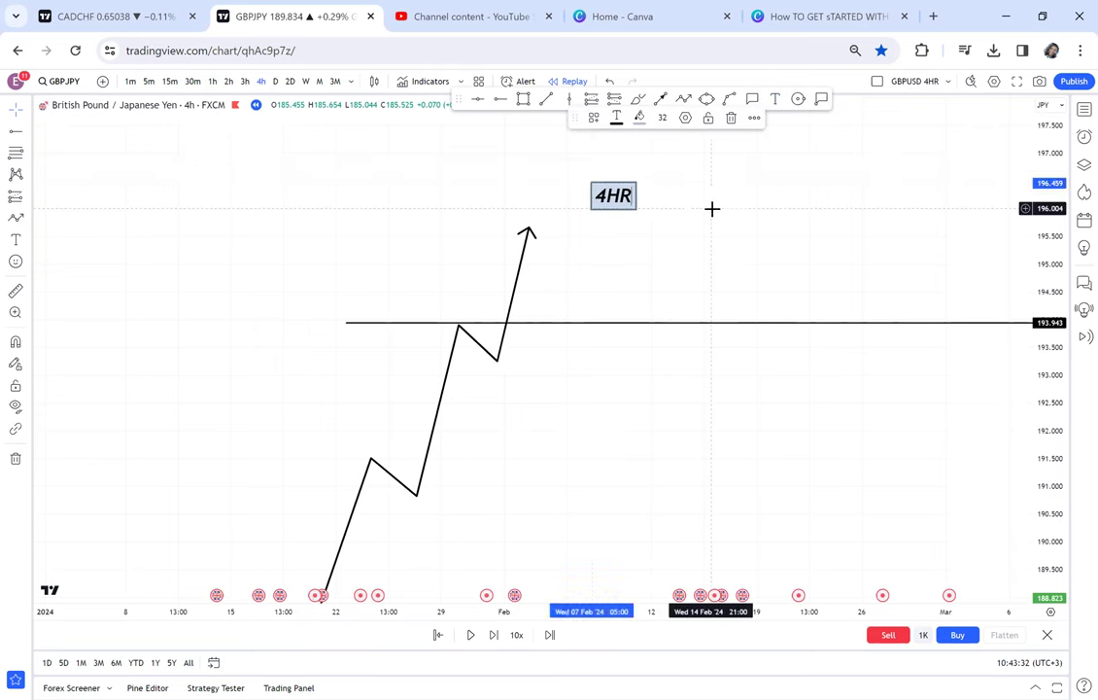
left_click_drag(710, 210, 663, 184)
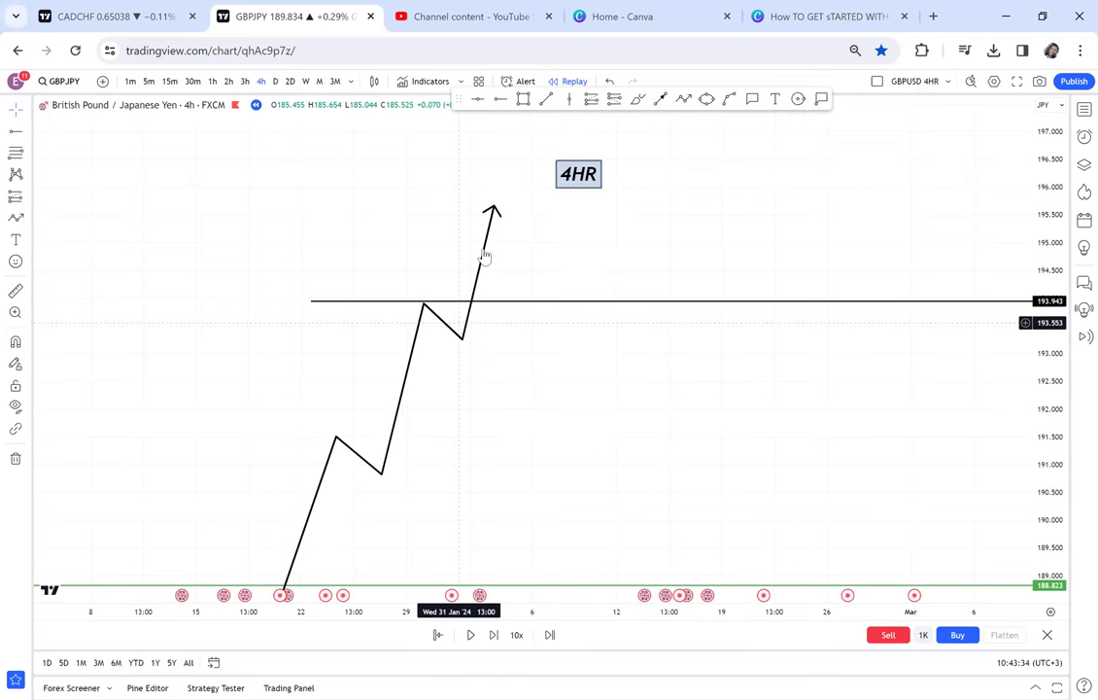
left_click(598, 180)
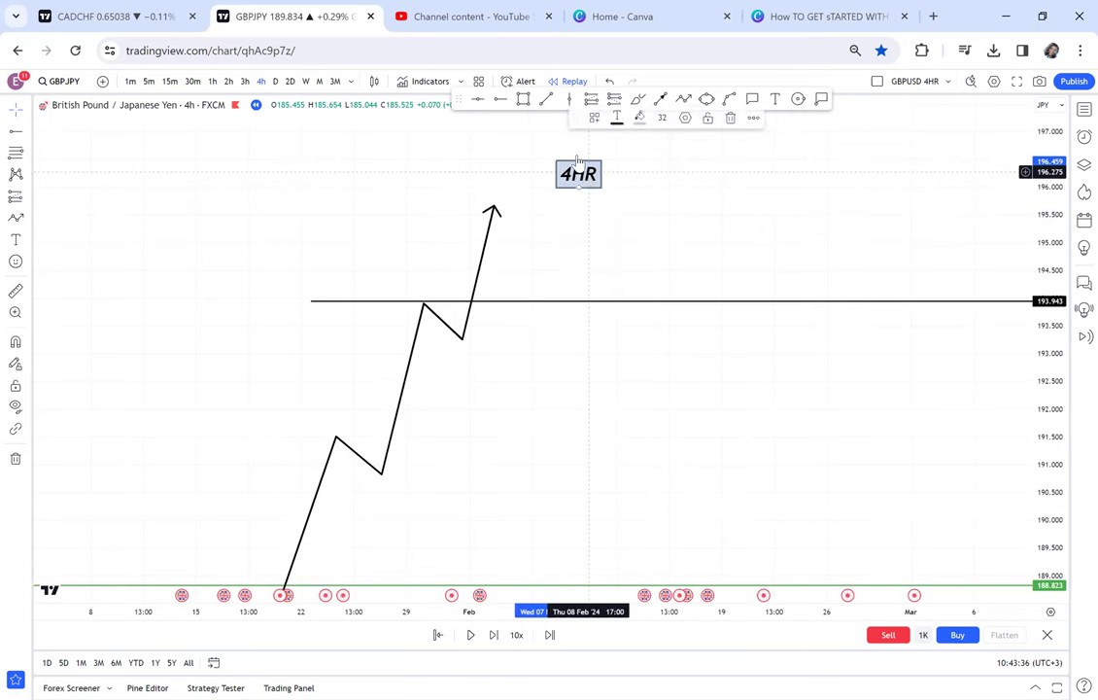
left_click_drag(598, 180, 588, 164)
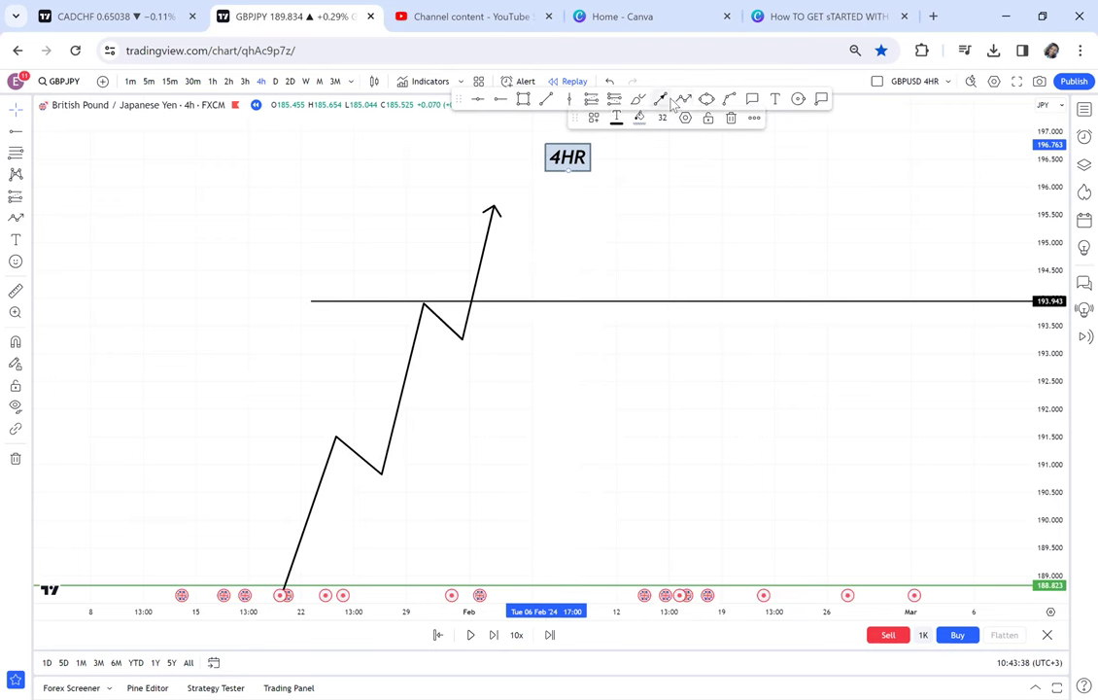
Draw an arrow from the zigzag peak down to the 193.943 ray.
left_click(590, 98)
left_click(511, 211)
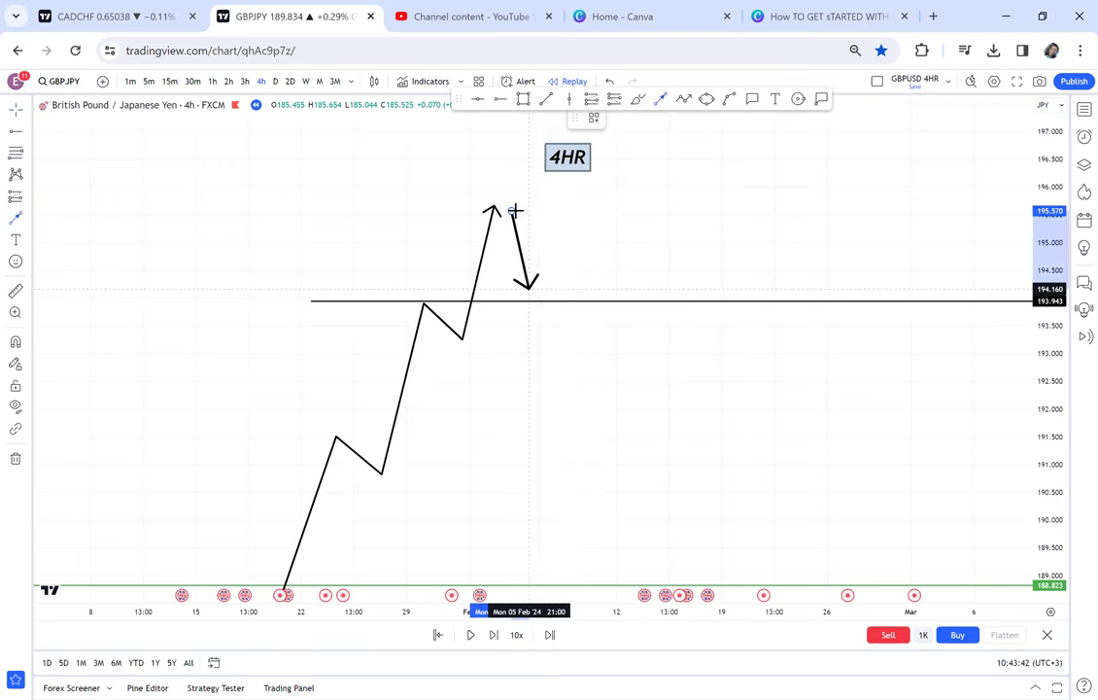
left_click(527, 291)
left_click(524, 300)
left_click_drag(512, 339, 524, 270)
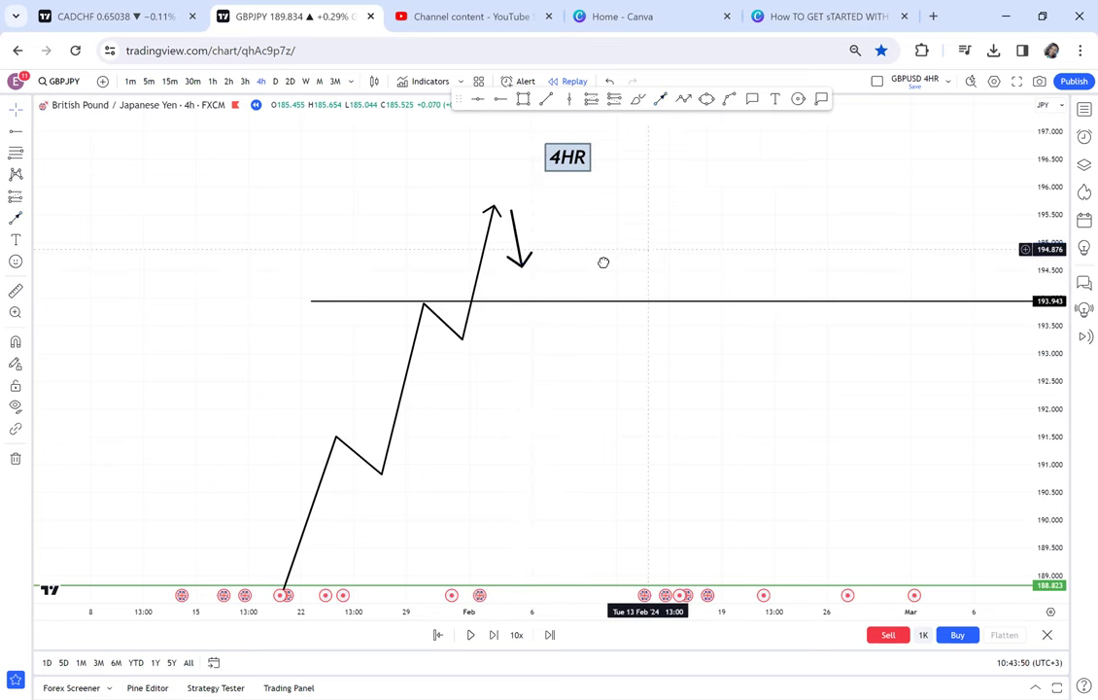
left_click_drag(602, 259, 573, 270)
Add a '30 MIN' callout beside the down arrow, then pan back to the candles.
left_click(753, 102)
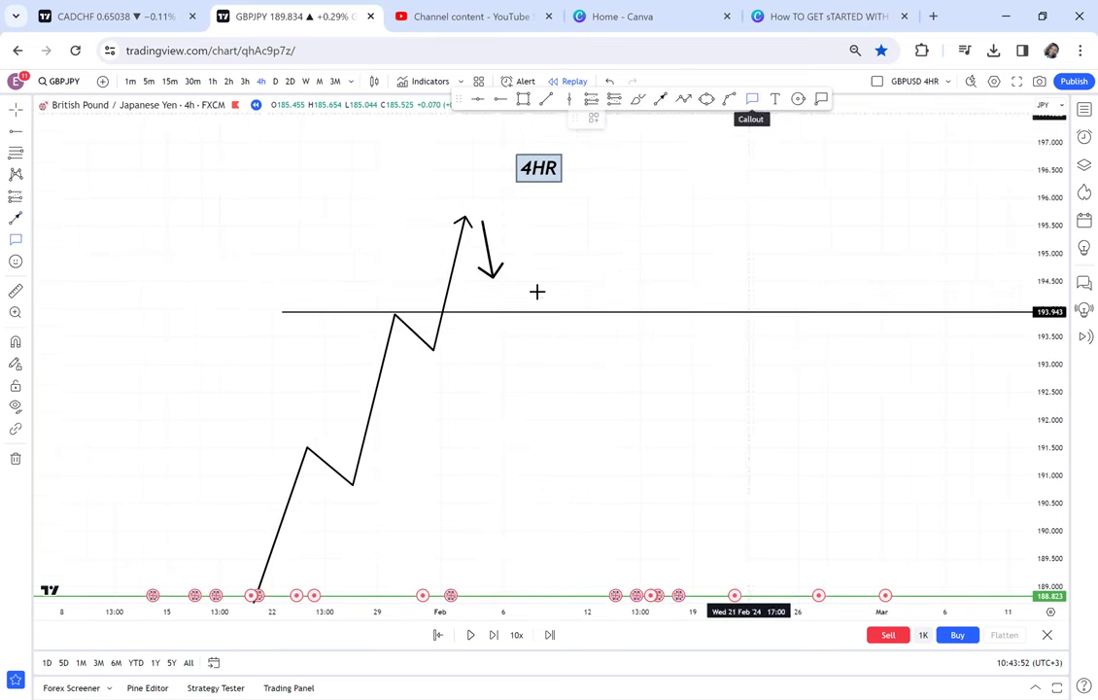
left_click(493, 244)
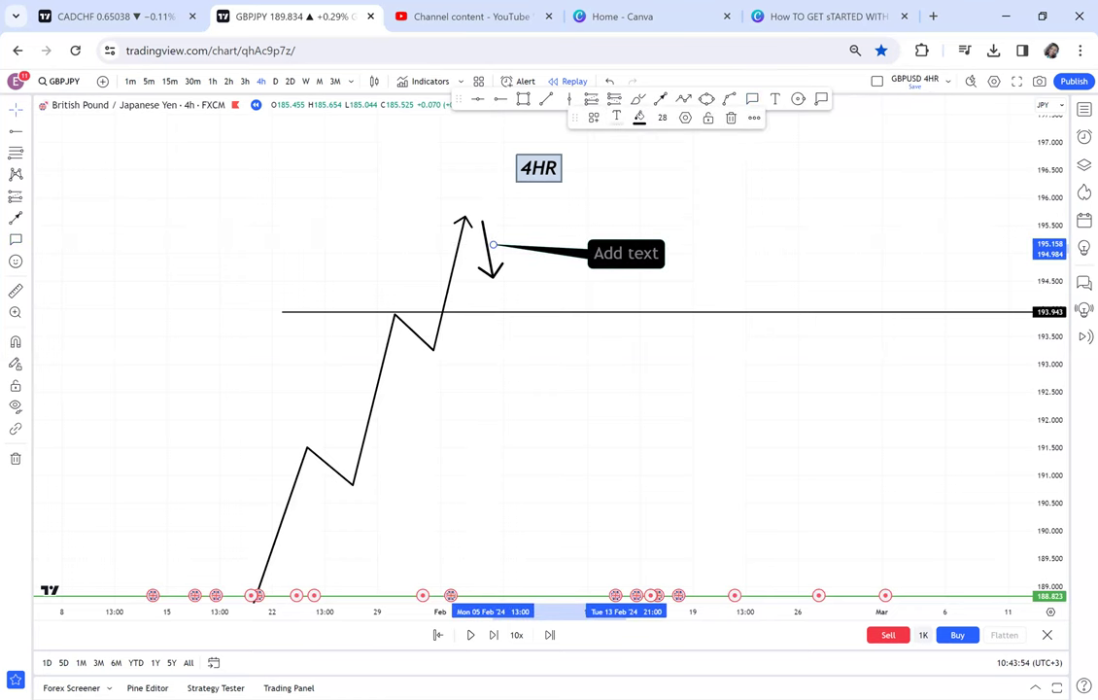
type("30 MIN")
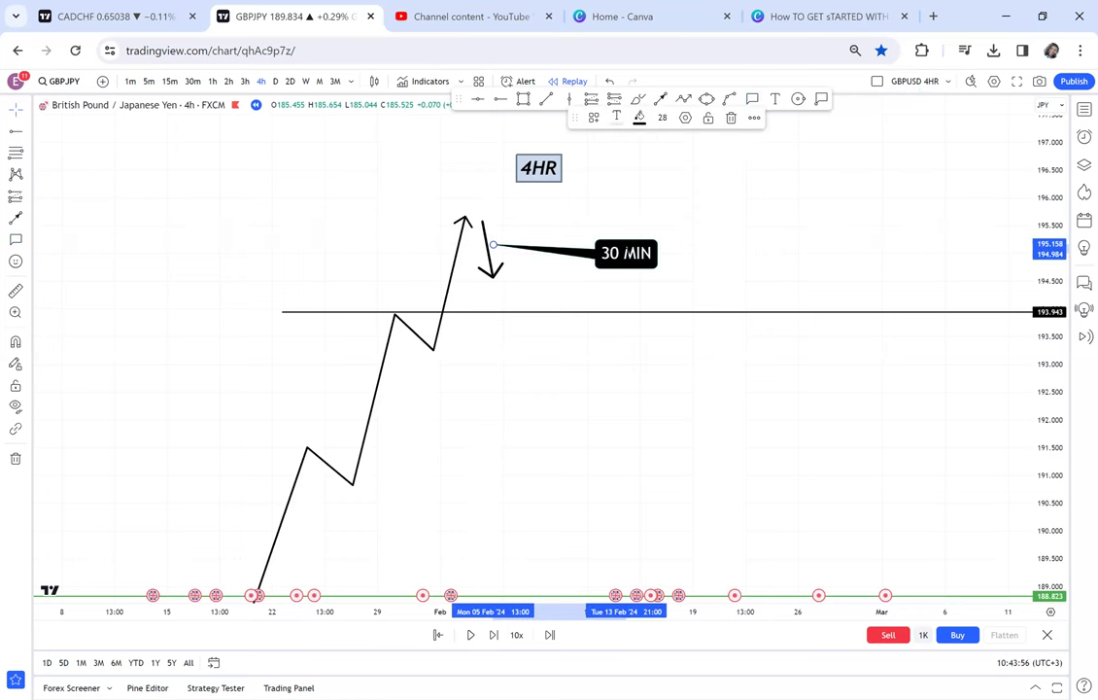
left_click(649, 270)
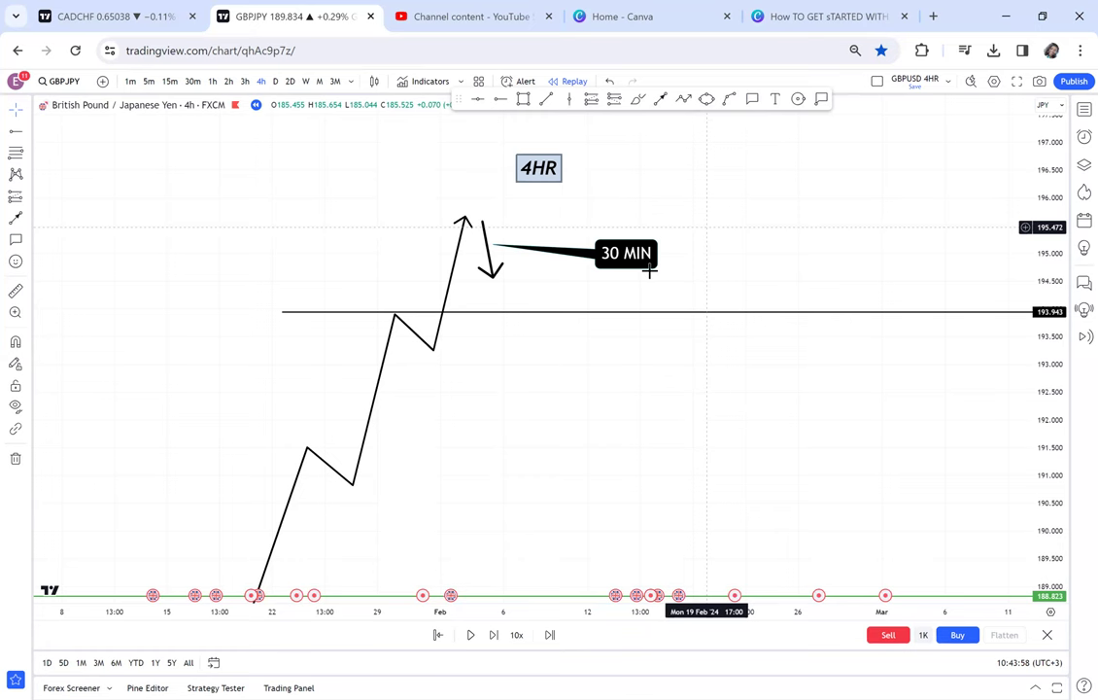
left_click_drag(402, 434, 443, 433)
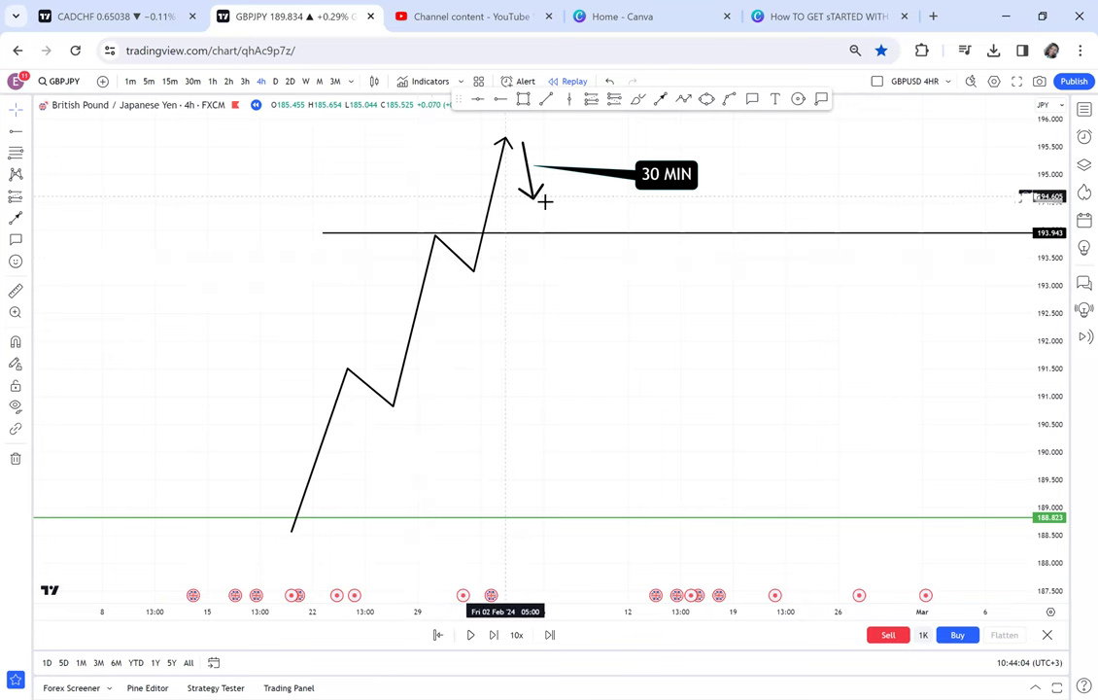
left_click_drag(528, 211, 504, 238)
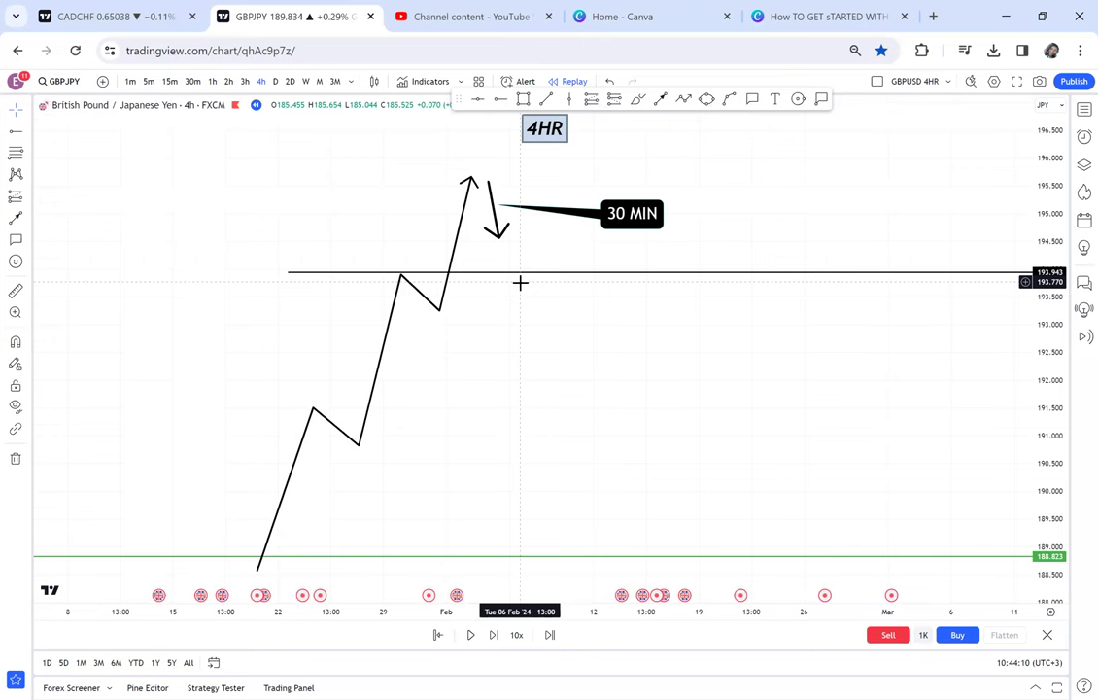
mouse_move(585, 311)
left_mouse_down()
mouse_move(603, 217)
mouse_move(517, 404)
mouse_move(667, 174)
mouse_move(536, 395)
mouse_move(651, 352)
mouse_move(553, 495)
mouse_move(720, 309)
mouse_move(456, 530)
left_mouse_up()
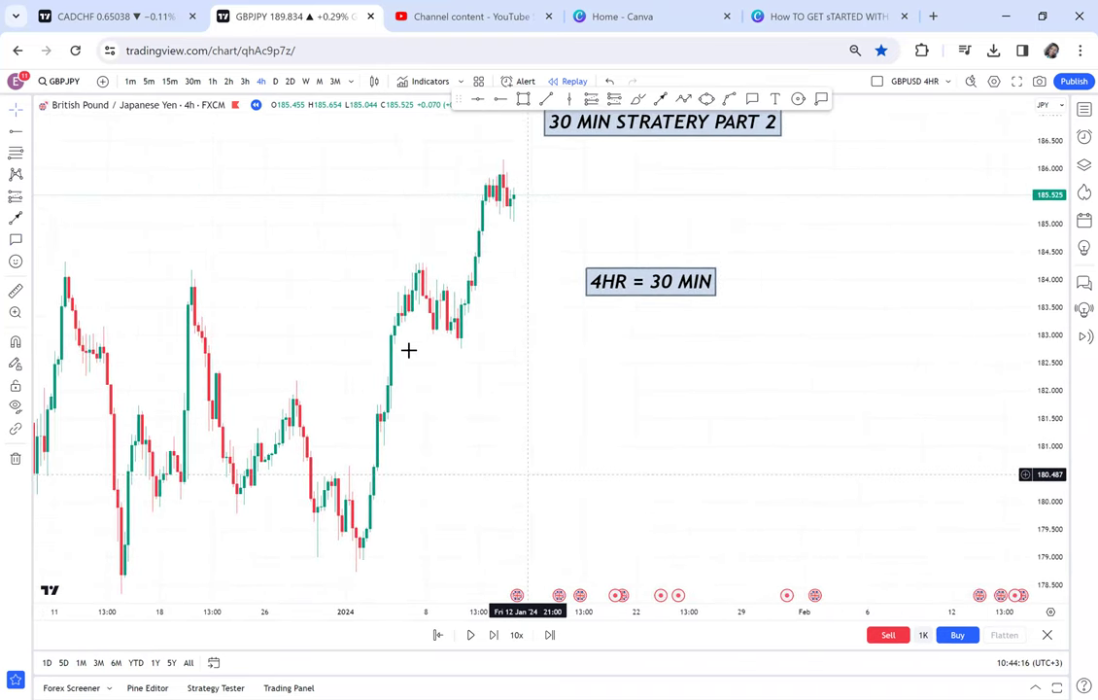
Draw a horizontal level at about 184.325.
left_click(499, 101)
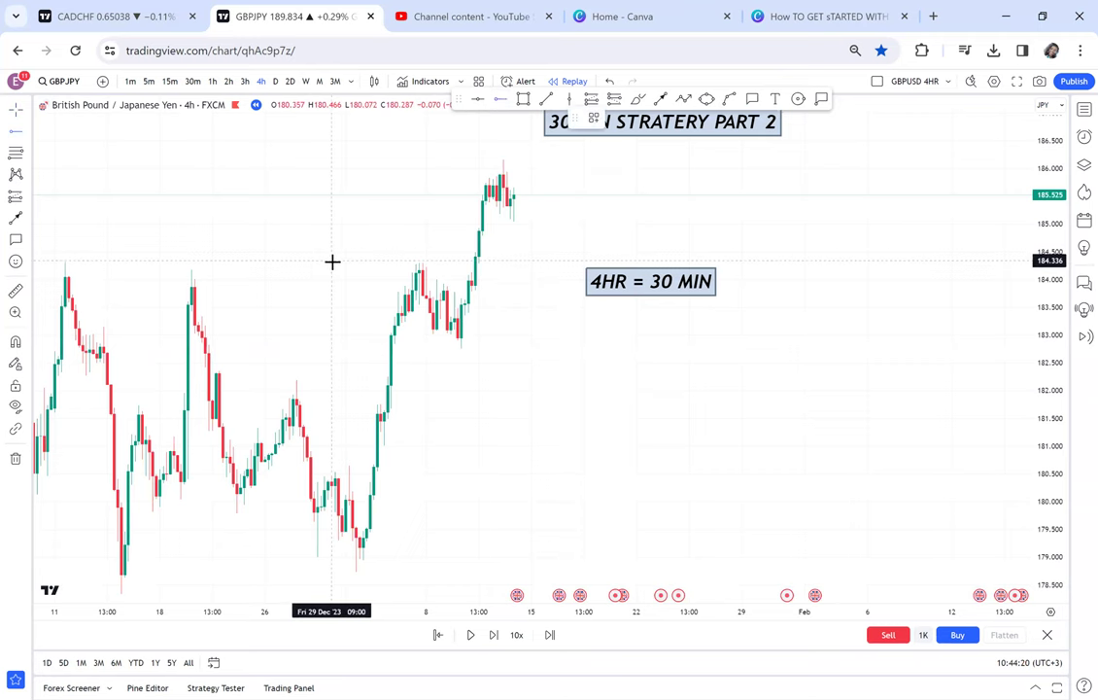
left_click(331, 261)
left_click(558, 343)
left_click_drag(479, 328, 570, 353)
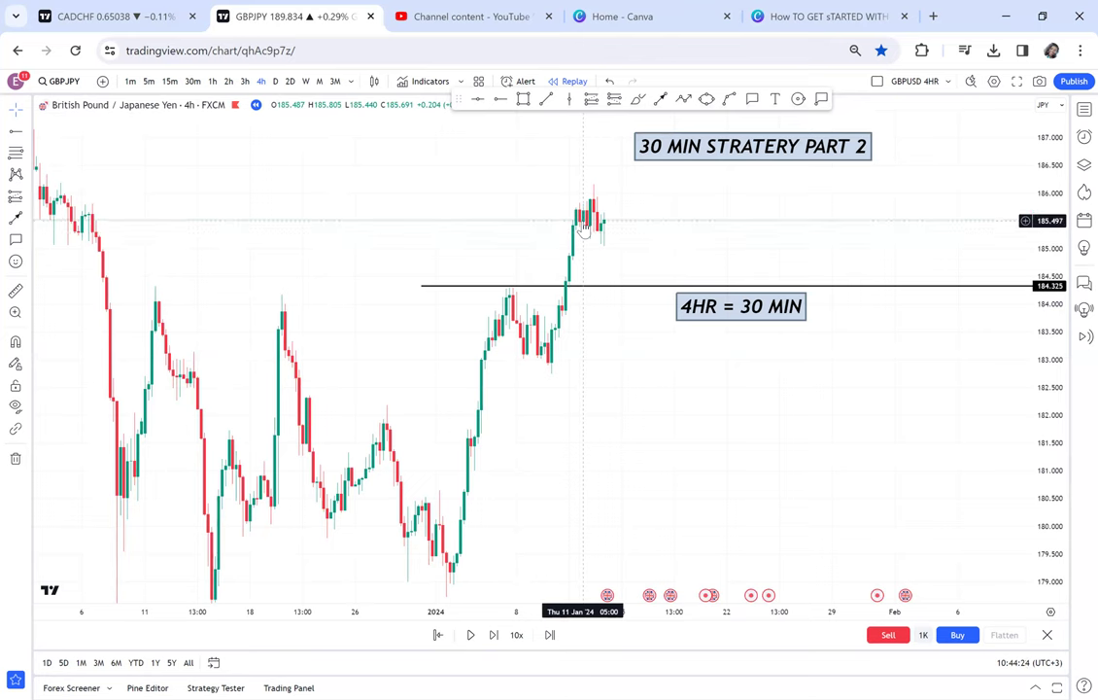
left_click_drag(618, 361, 564, 346)
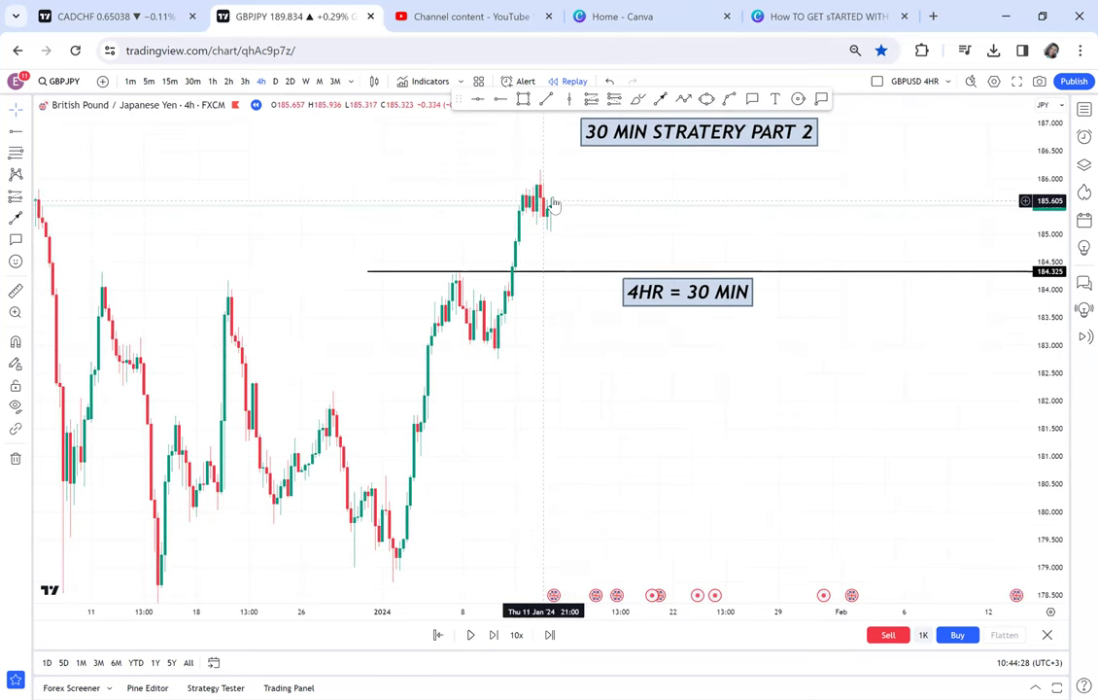
Draw an arrow pointing at the candle breaking above the level.
left_click(659, 99)
left_click_drag(386, 163, 502, 226)
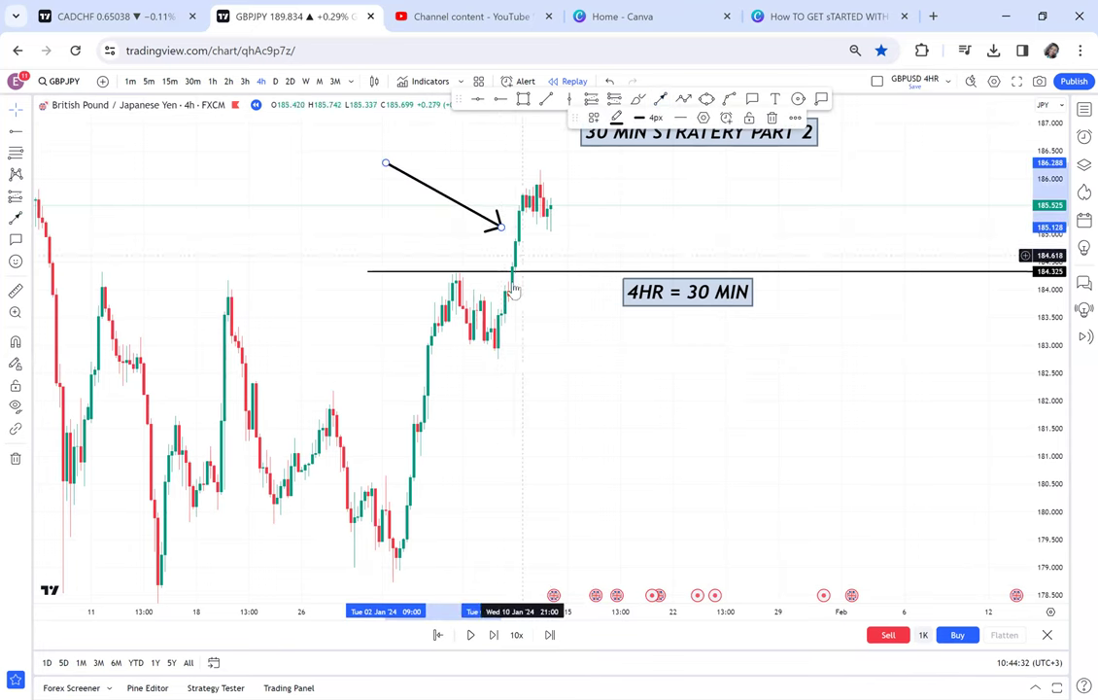
left_click(636, 247)
left_click_drag(569, 260, 538, 307)
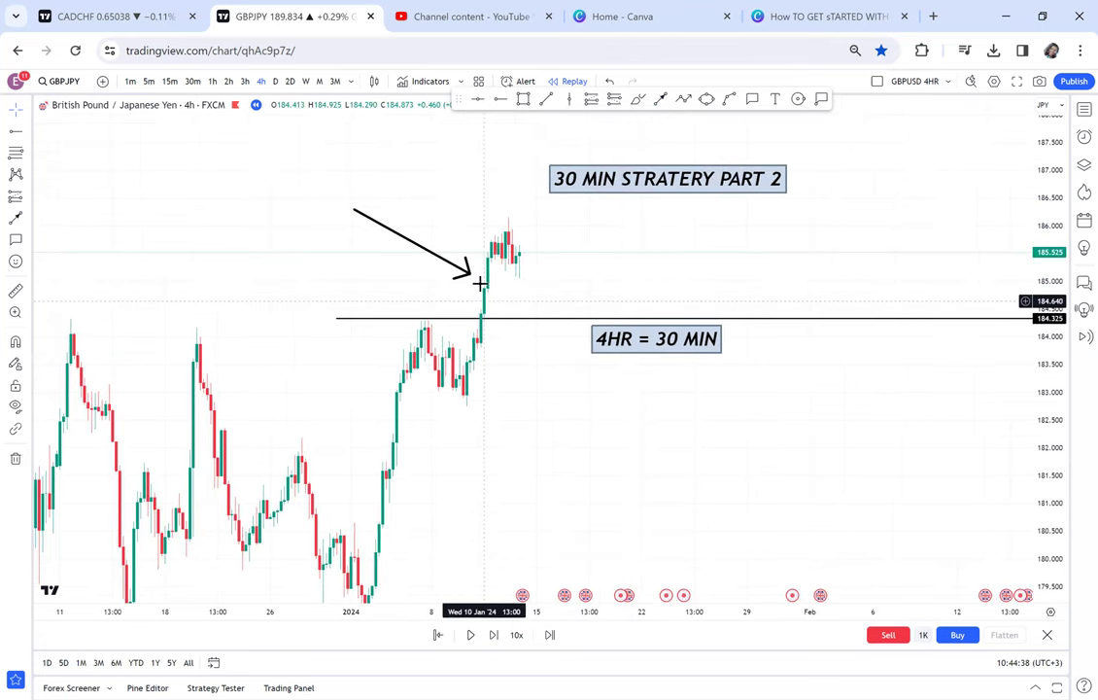
Nudge the level to 184.315 and stack the '4HR = 30 MIN' label with the title.
left_click_drag(519, 328, 520, 329)
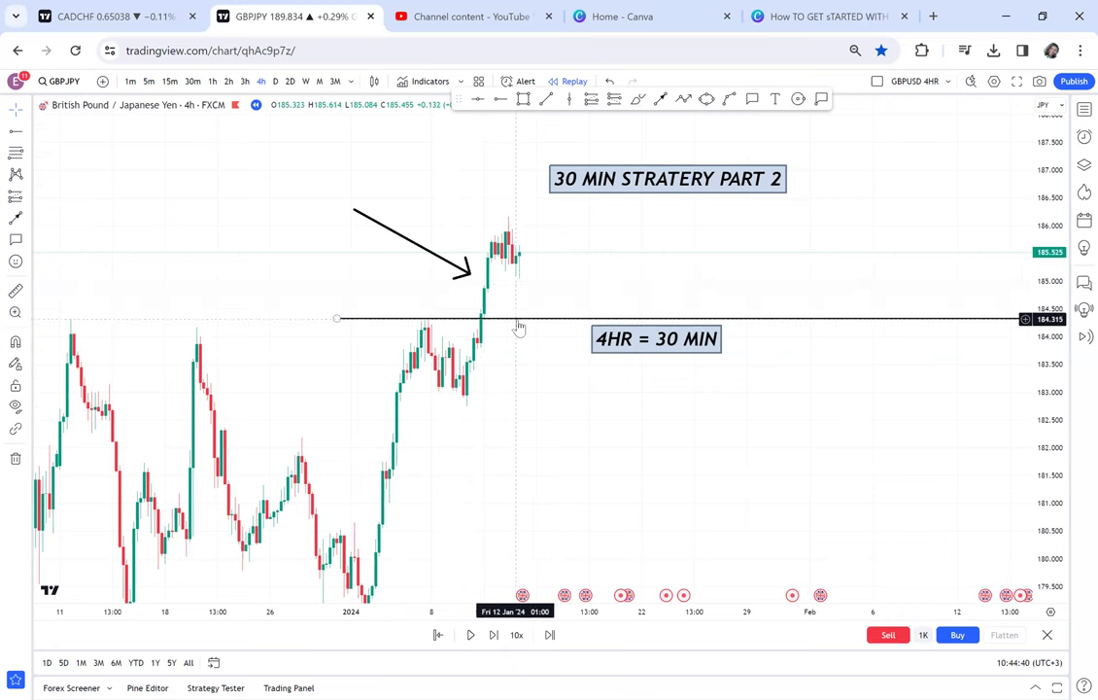
left_click_drag(622, 340, 853, 196)
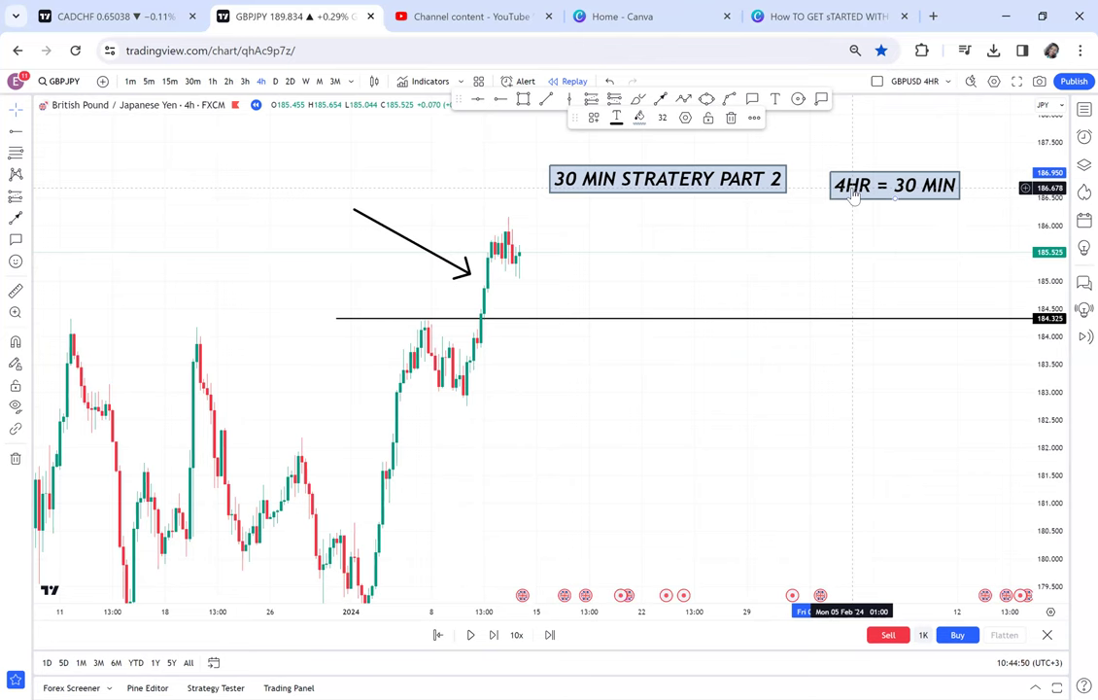
left_click_drag(635, 389, 597, 413)
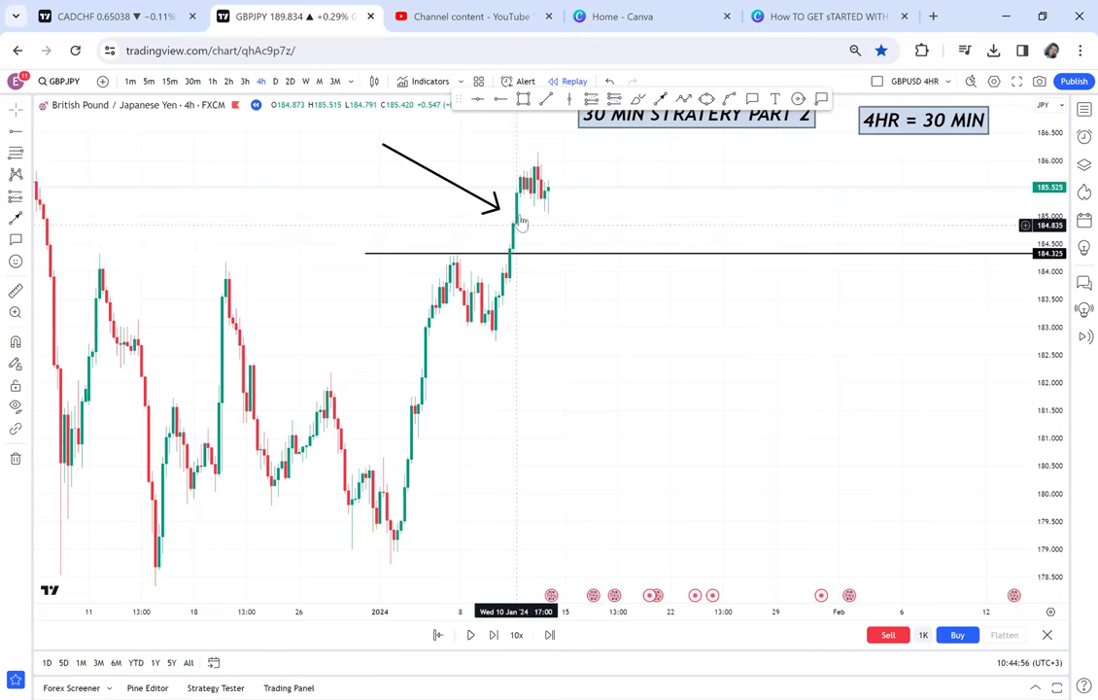
left_click_drag(522, 265, 473, 264)
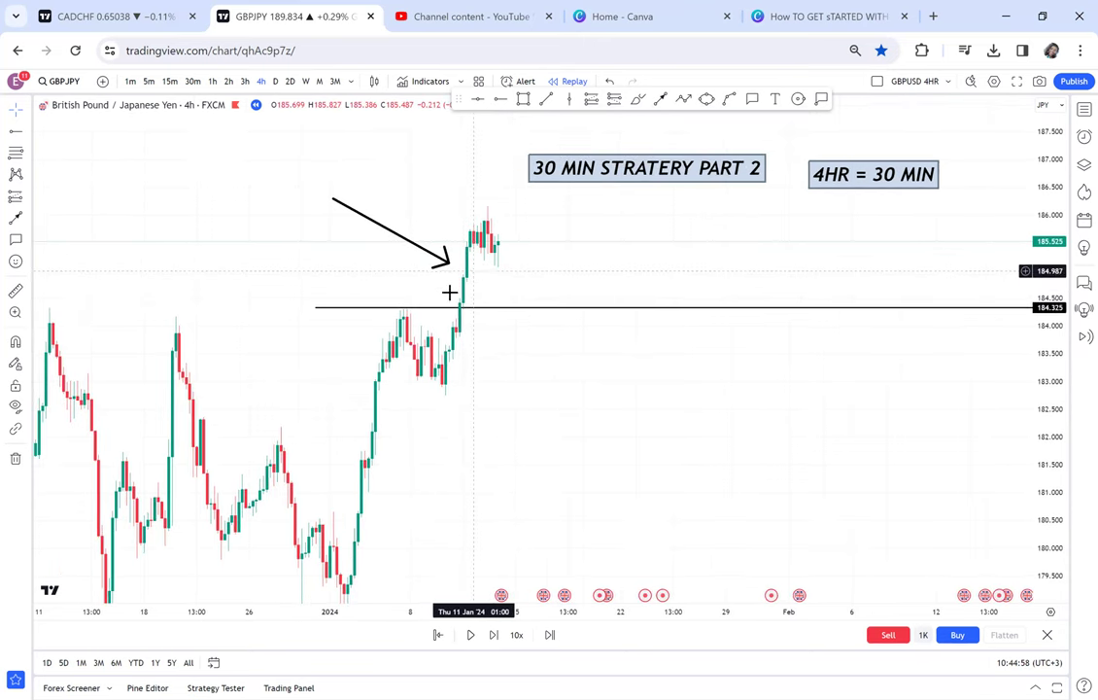
left_click_drag(554, 235, 531, 234)
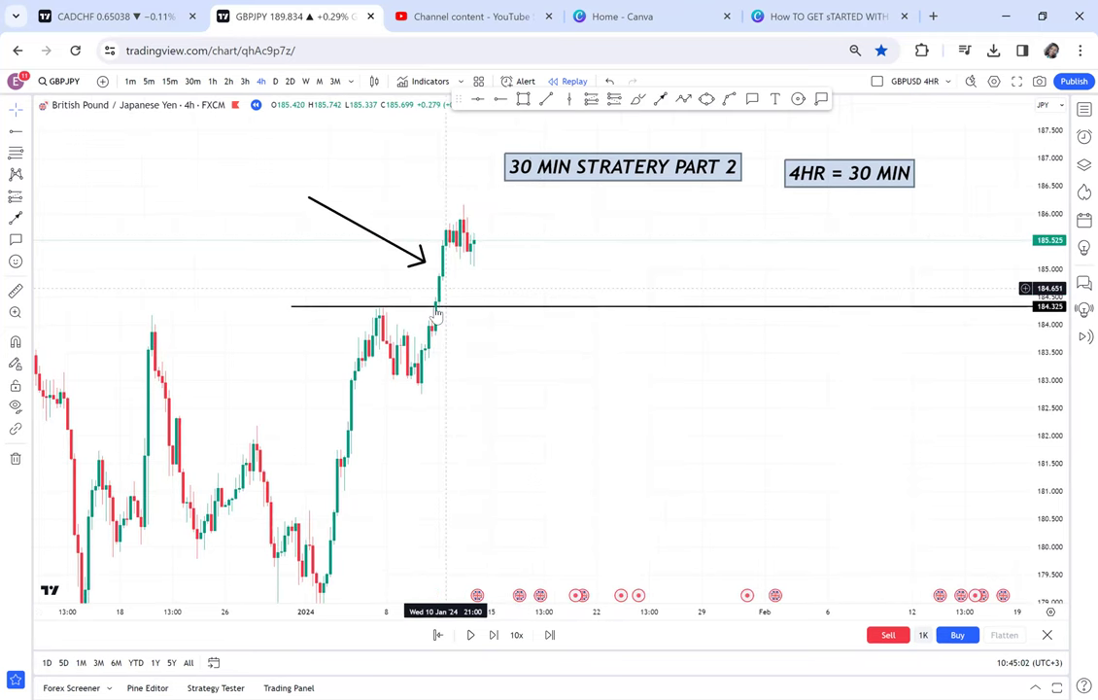
left_click_drag(585, 227, 885, 139)
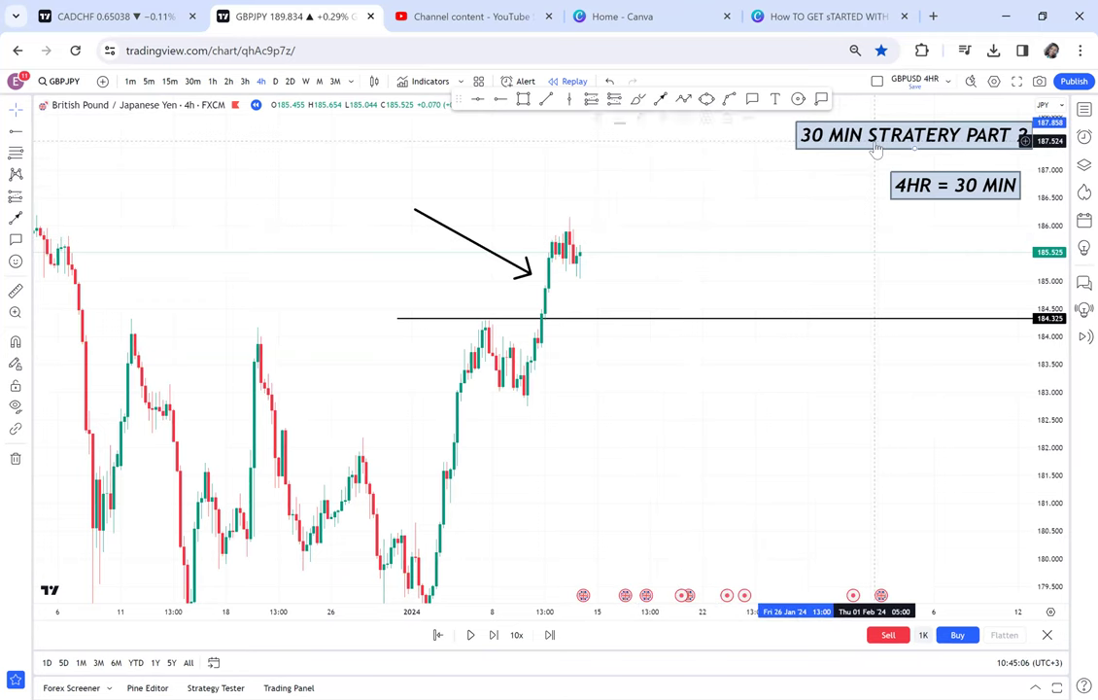
left_click_drag(647, 215, 594, 236)
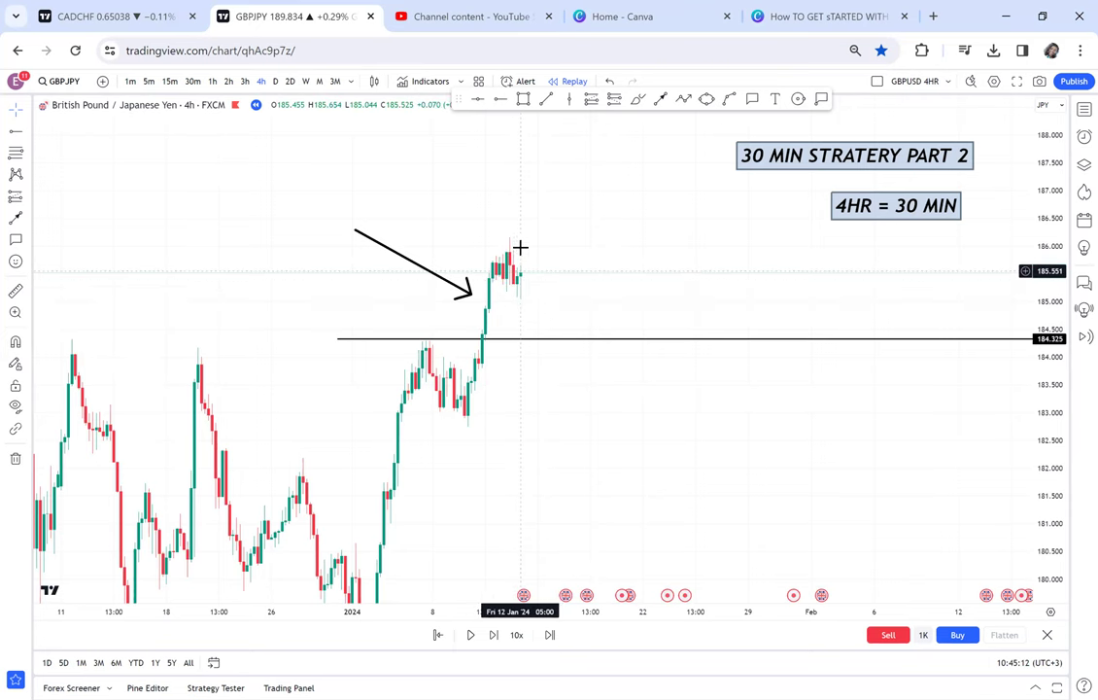
left_click_drag(578, 306, 546, 299)
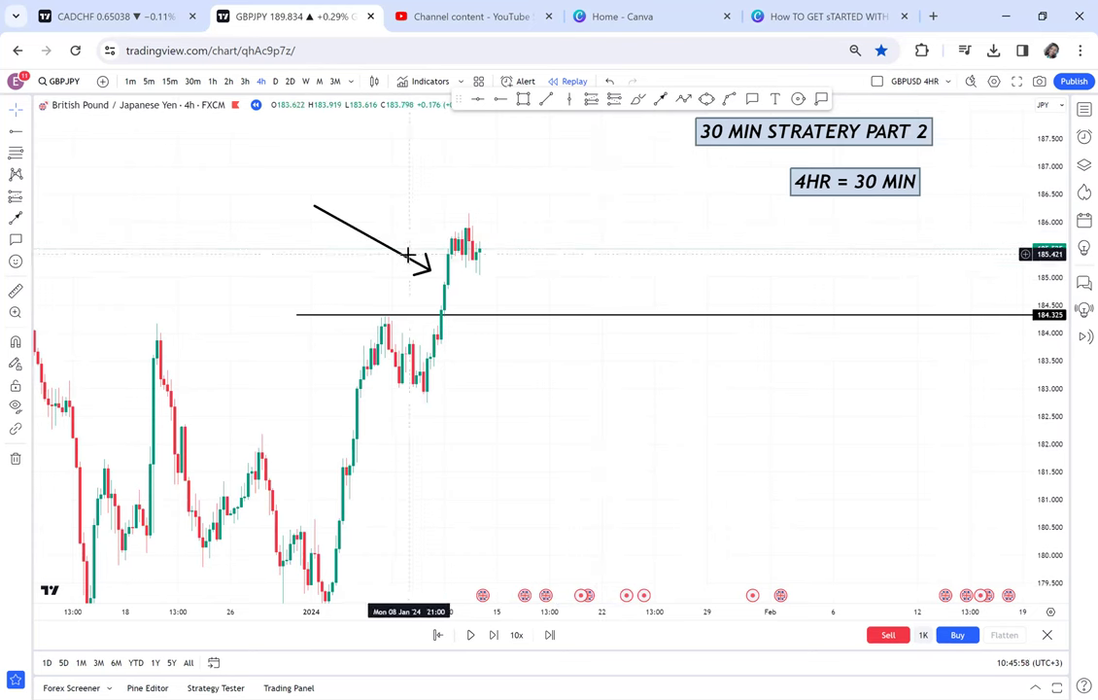
Add EMA 9 (Moving Average Exponential) indicators to the chart from Favorites.
left_click(436, 88)
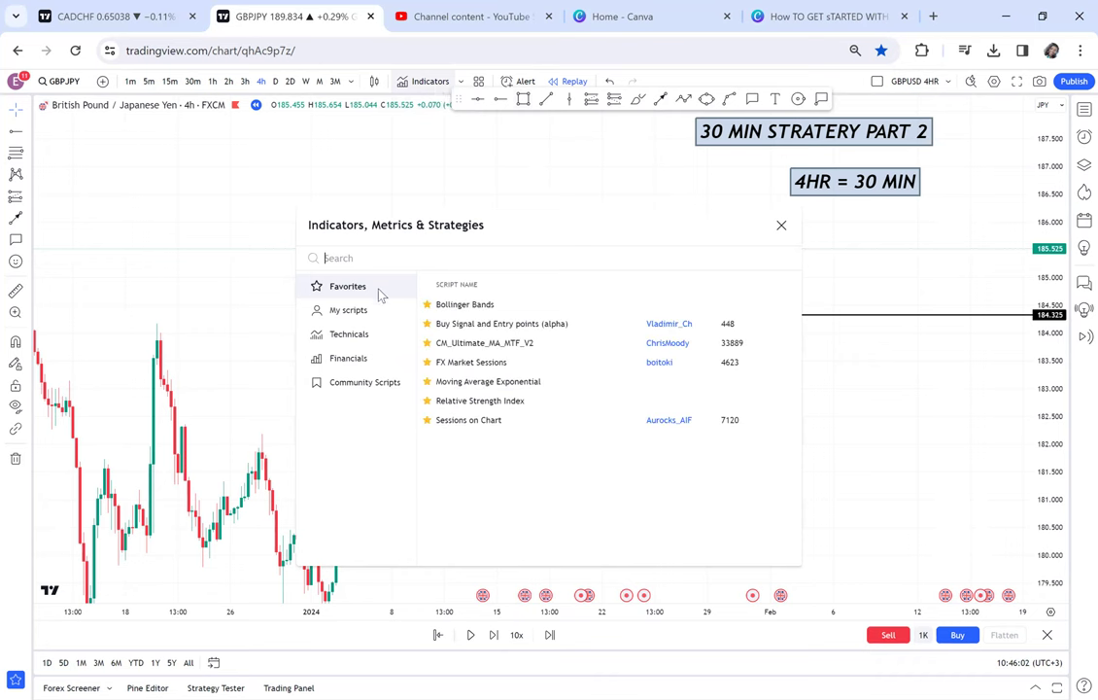
left_click(467, 385)
left_click(466, 385)
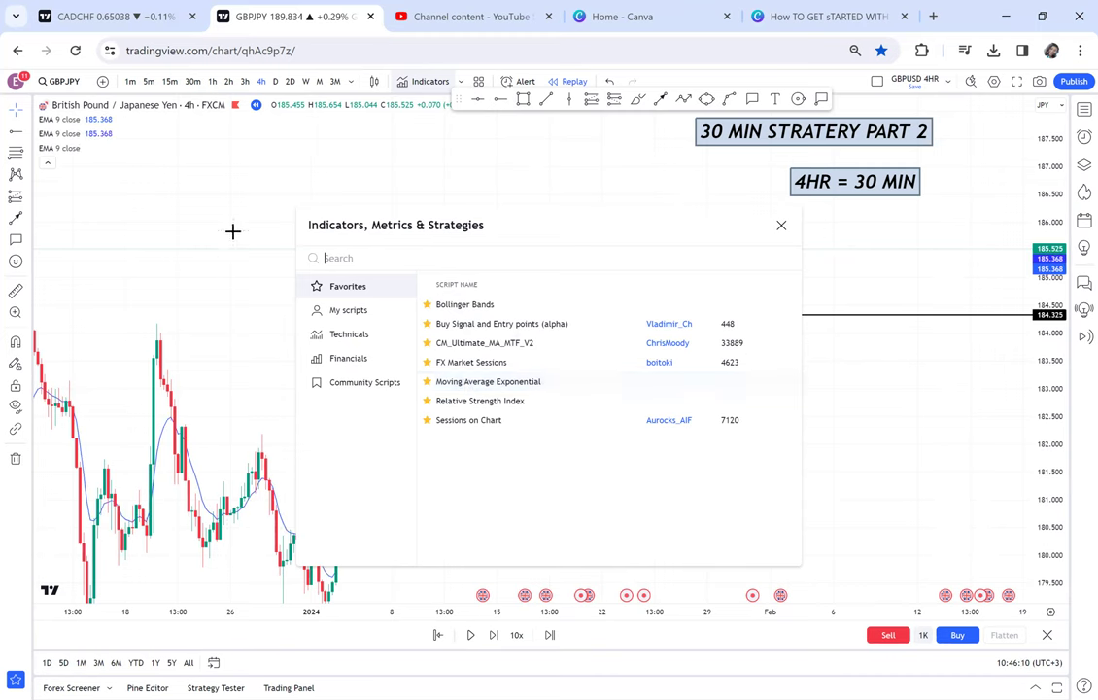
left_click(227, 224)
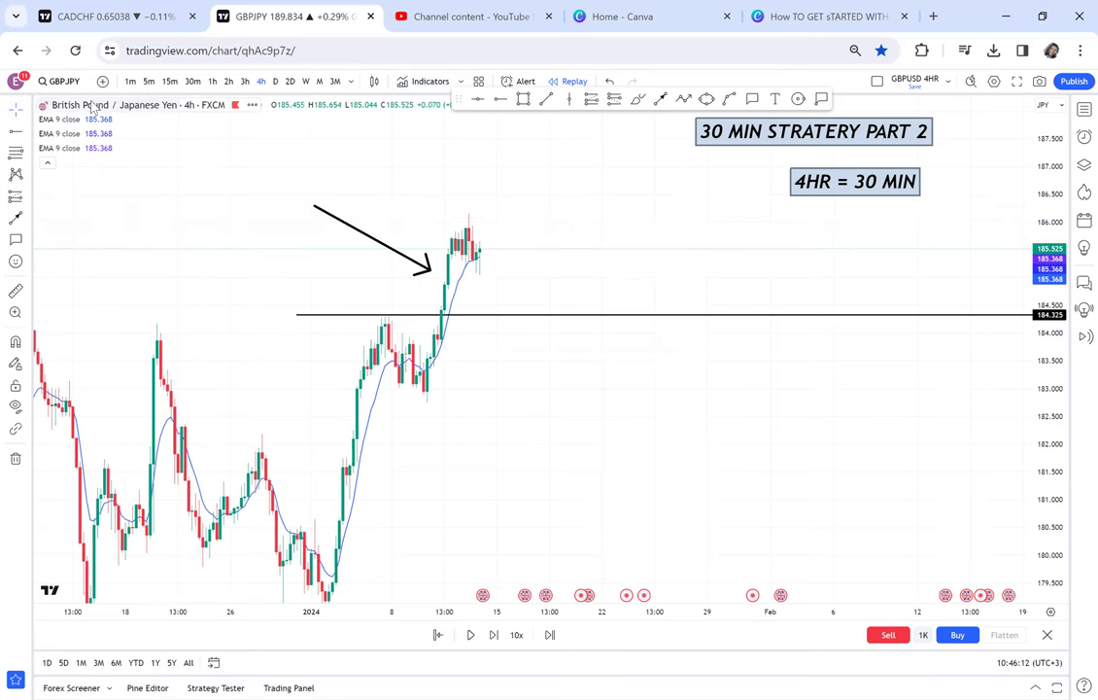
mouse_move(107, 125)
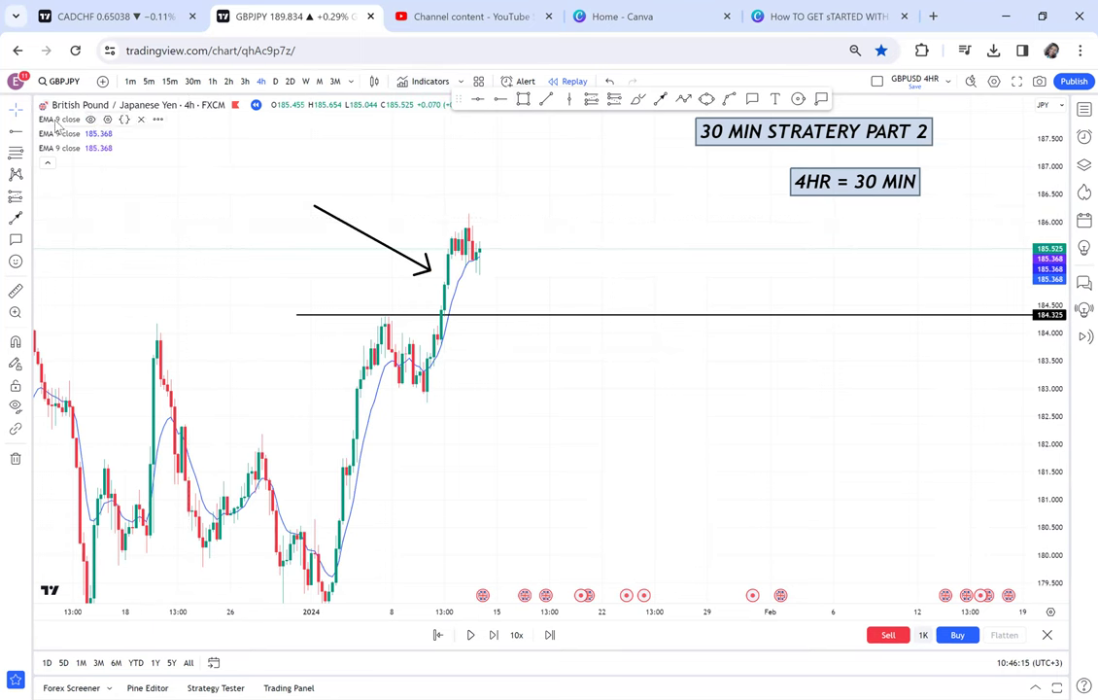
Set the first EMA to length 20 with a red line at the third thickness.
left_click(107, 118)
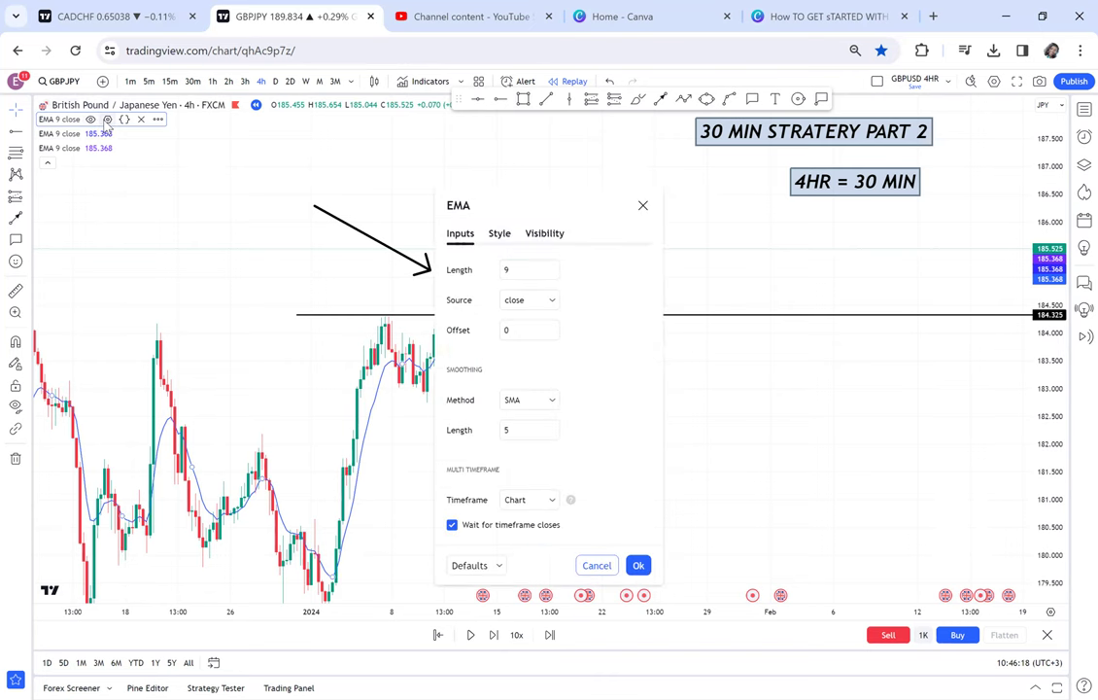
double_click(510, 264)
type("20")
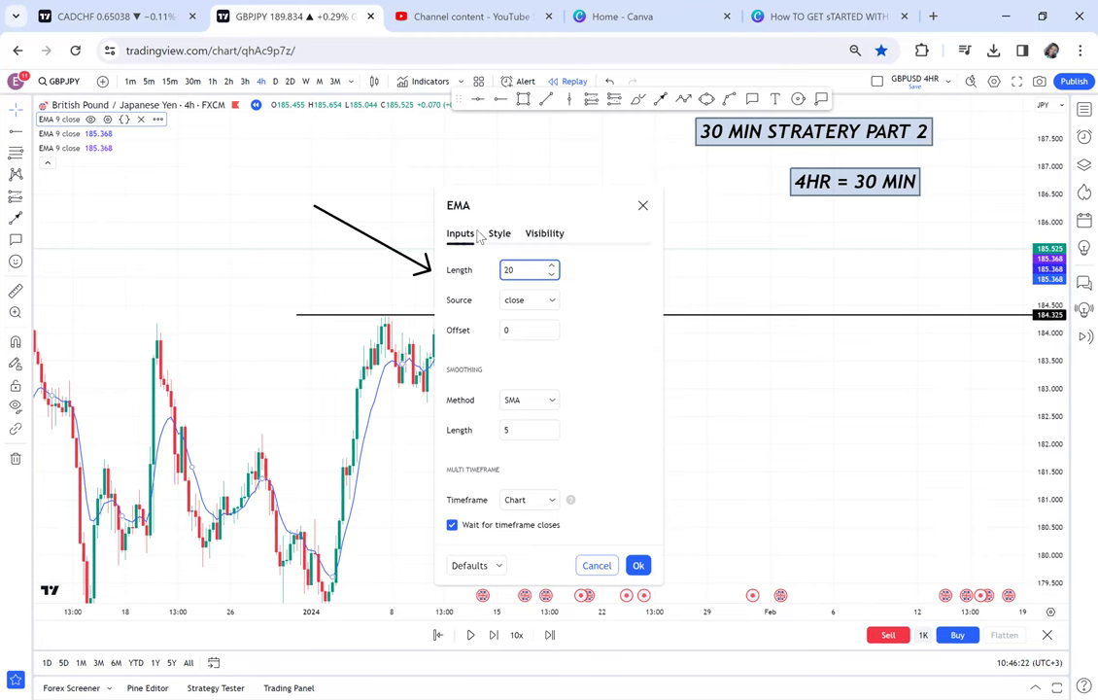
left_click(500, 235)
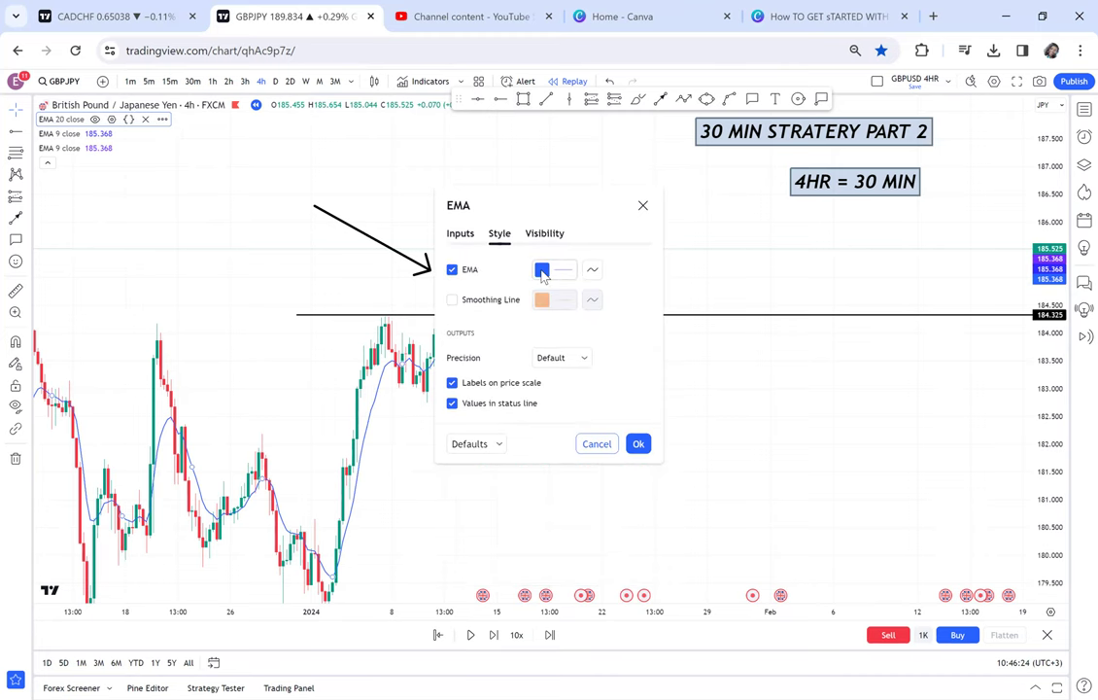
left_click(541, 269)
left_click(545, 308)
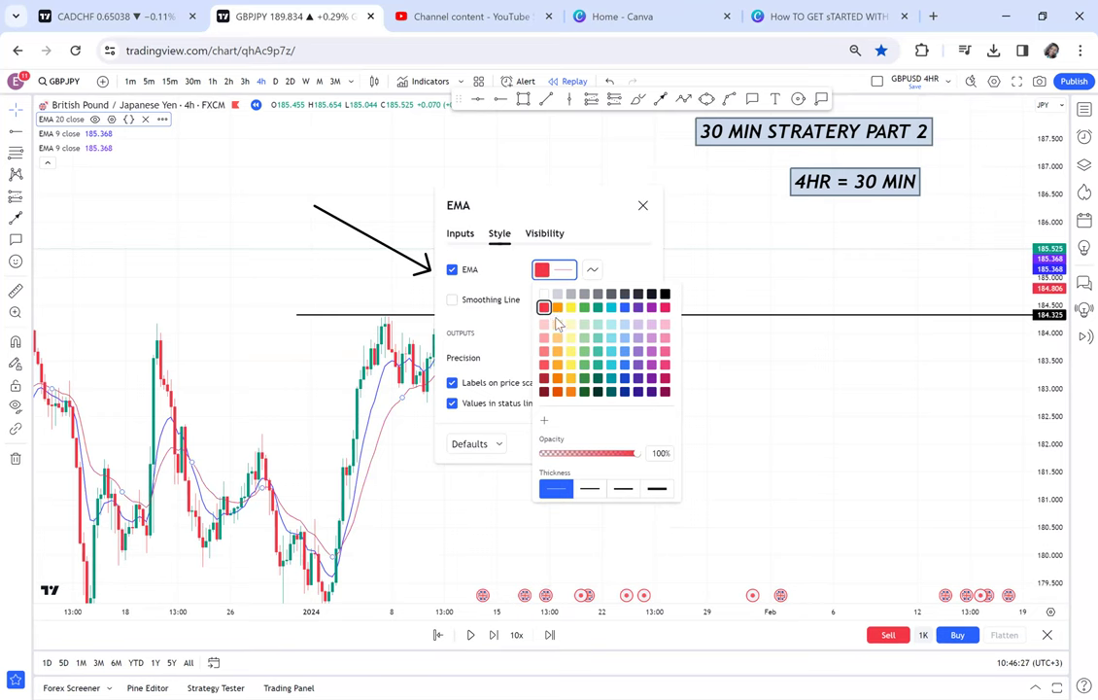
left_click(623, 489)
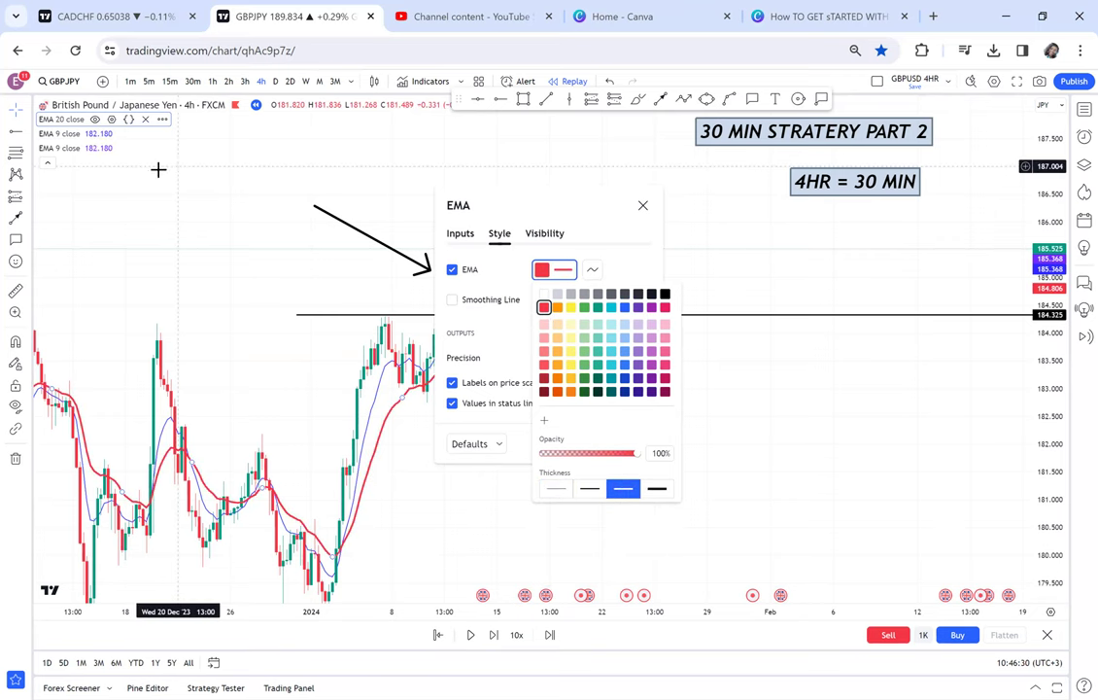
left_click(111, 138)
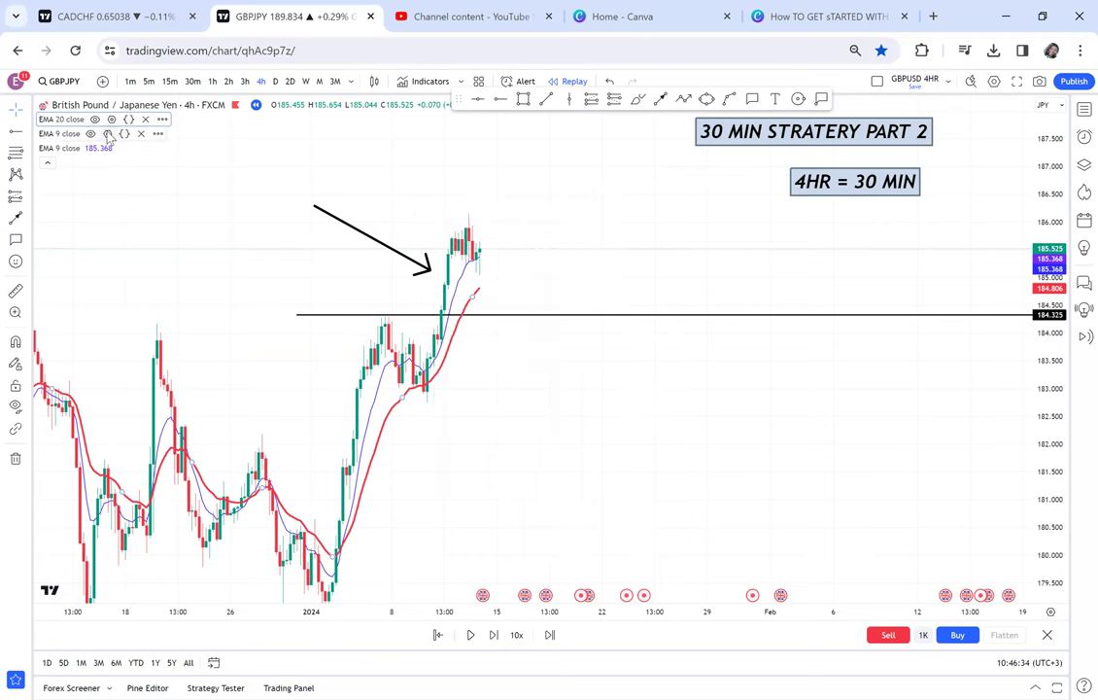
left_click(108, 135)
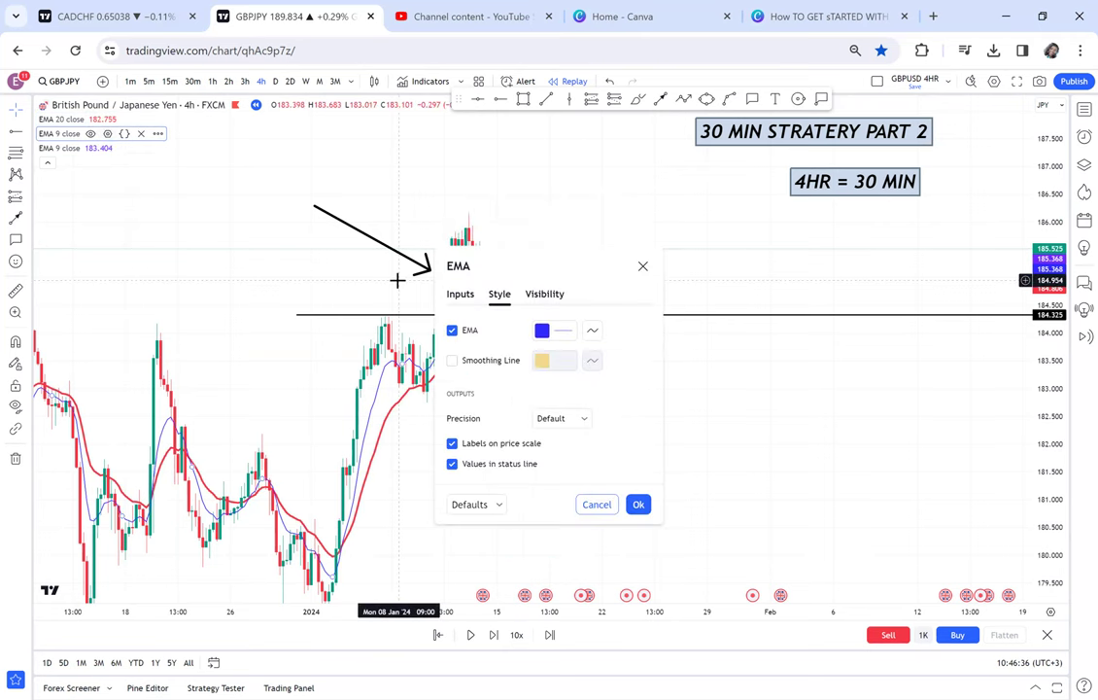
Set the second EMA to length 50 with a black line at the third thickness.
left_click(461, 294)
left_click(515, 327)
key("BackSpace")
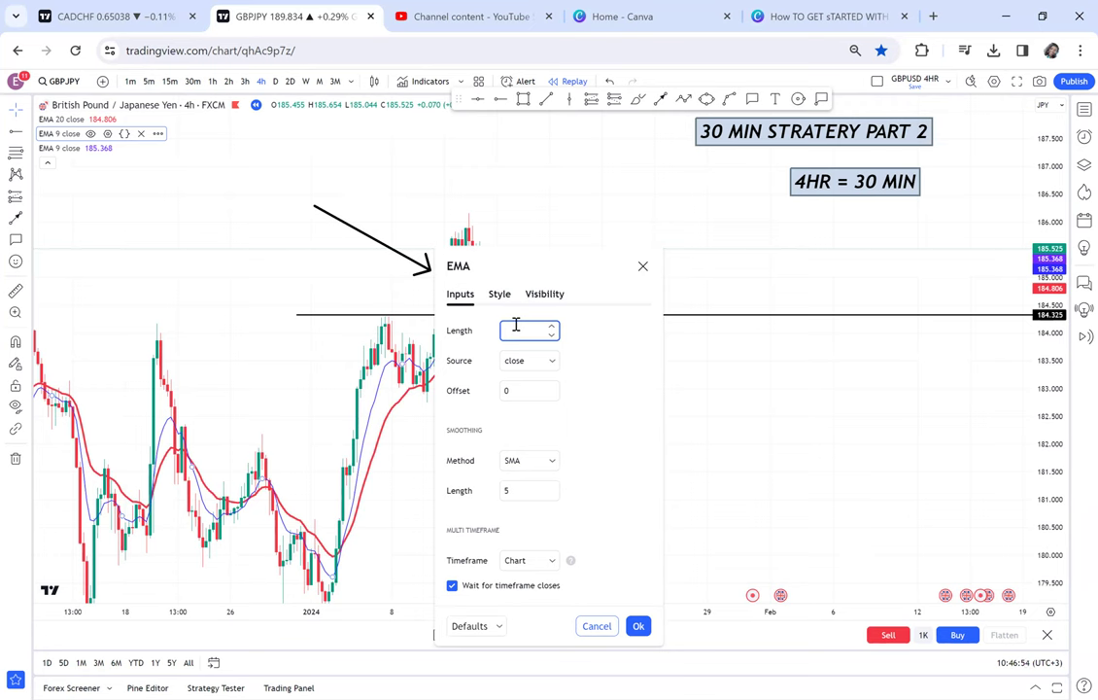
type("50")
left_click(498, 295)
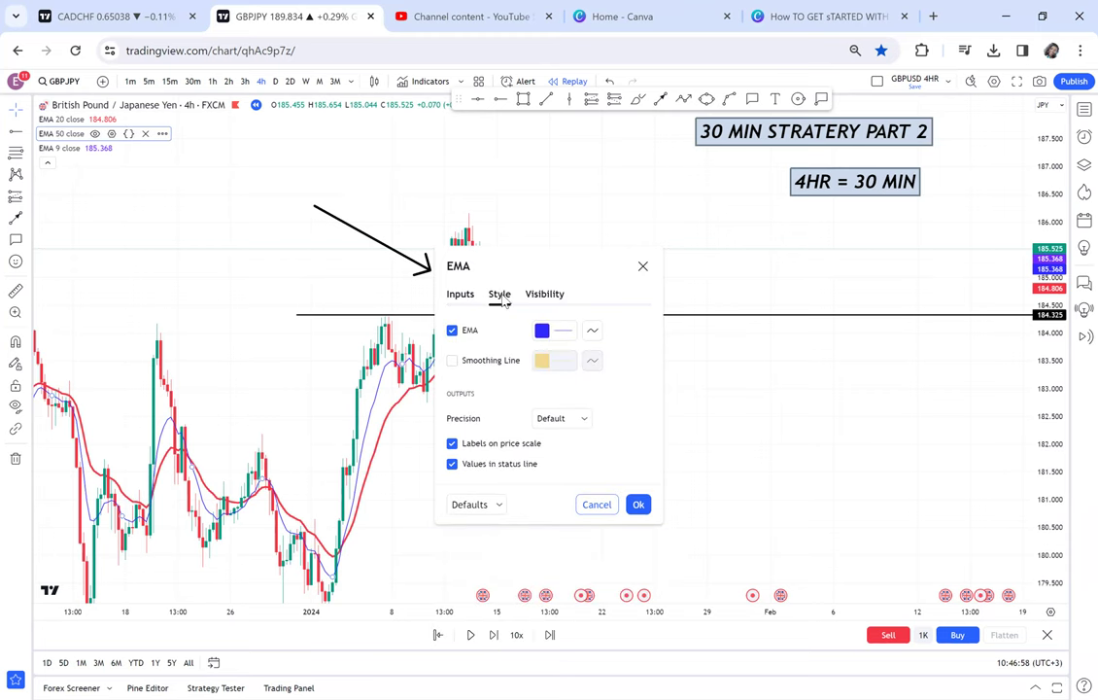
left_click(544, 331)
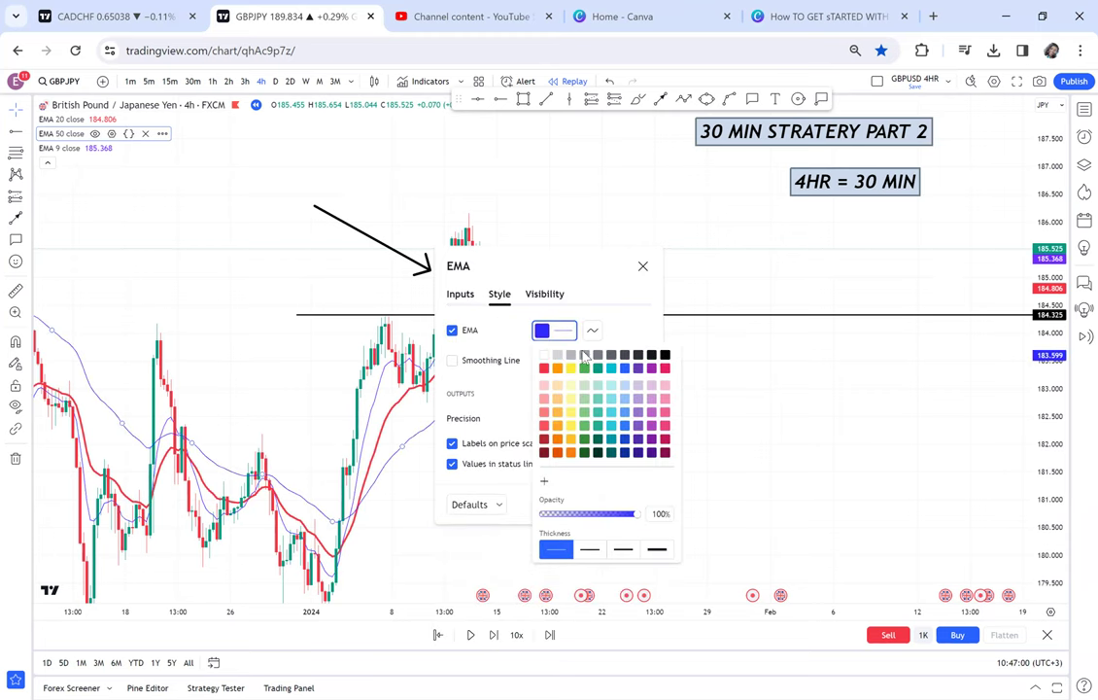
left_click(665, 355)
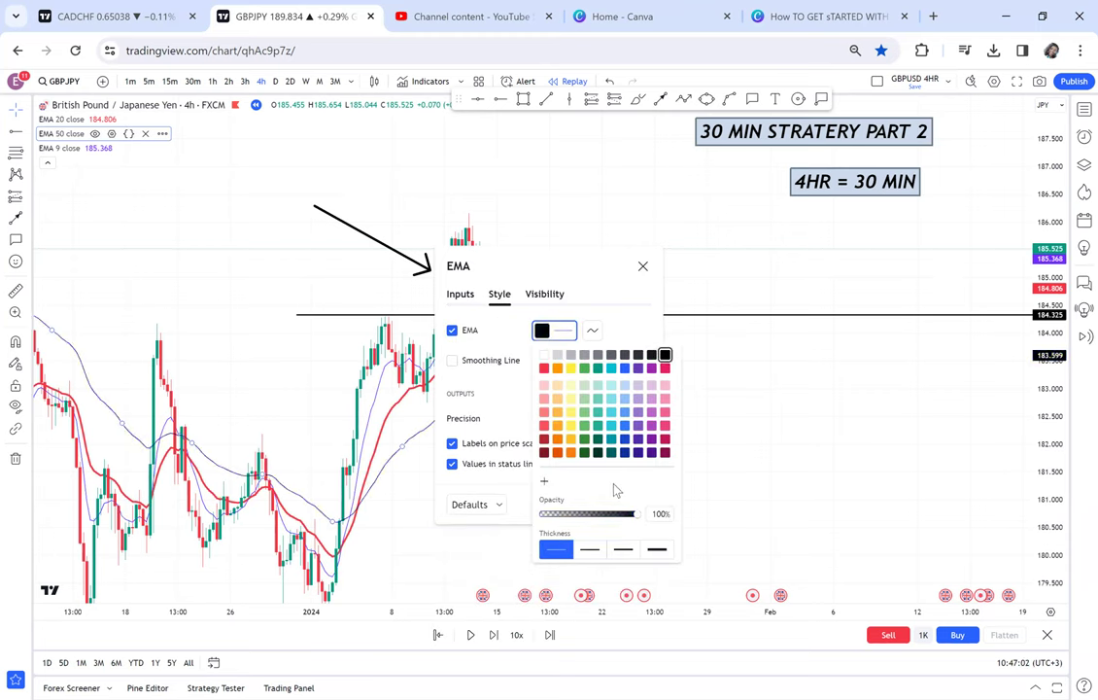
left_click(622, 550)
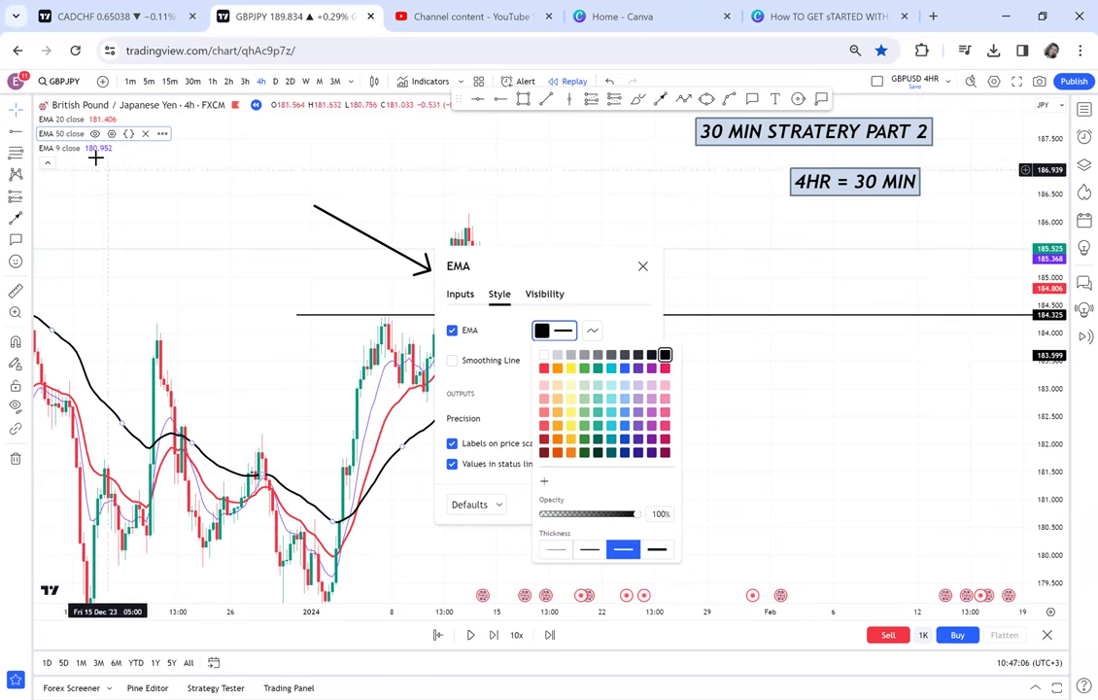
left_click(85, 156)
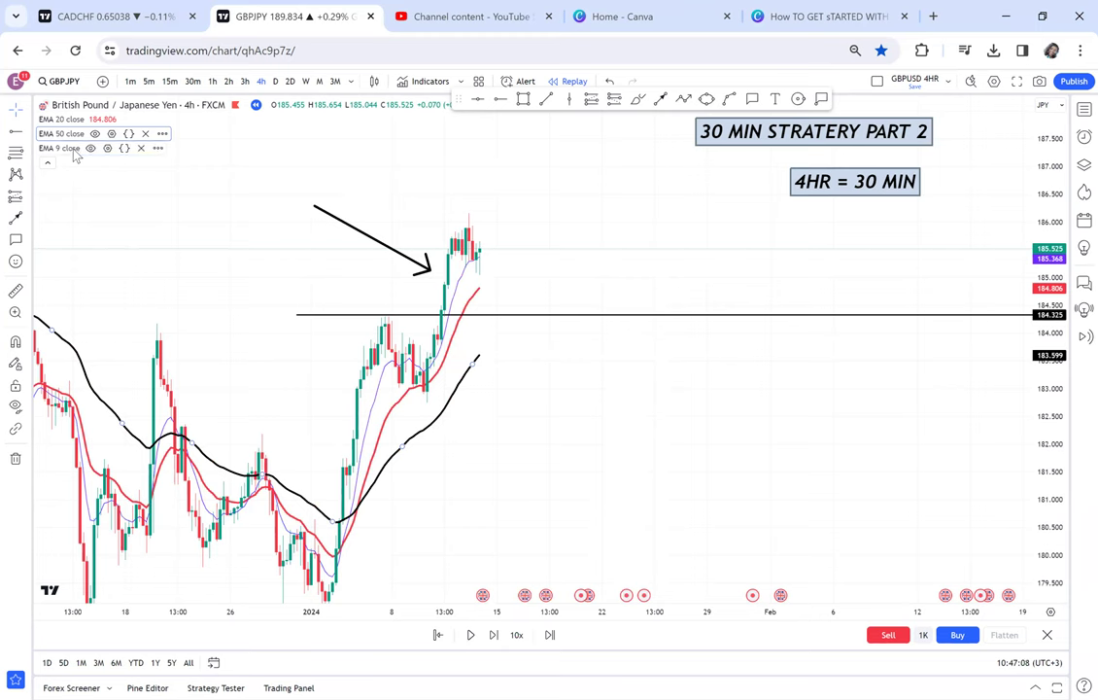
left_click(108, 150)
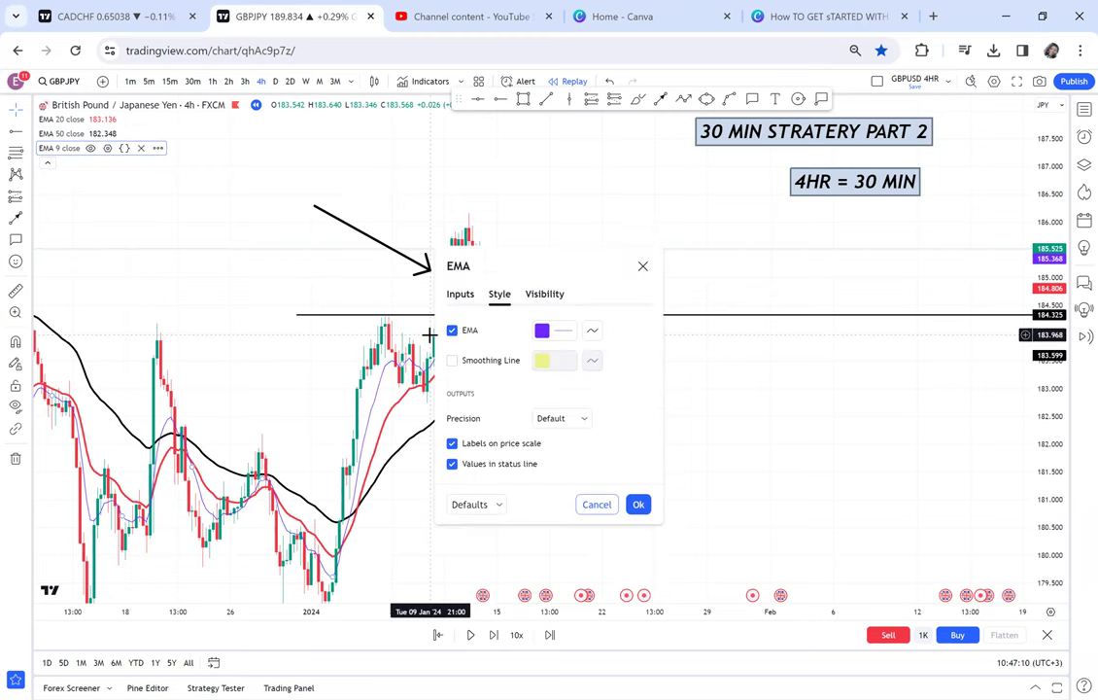
Set the third EMA to length 200 with an orange line at the third thickness.
left_click(460, 294)
double_click(516, 329)
key("BackSpace")
type("200")
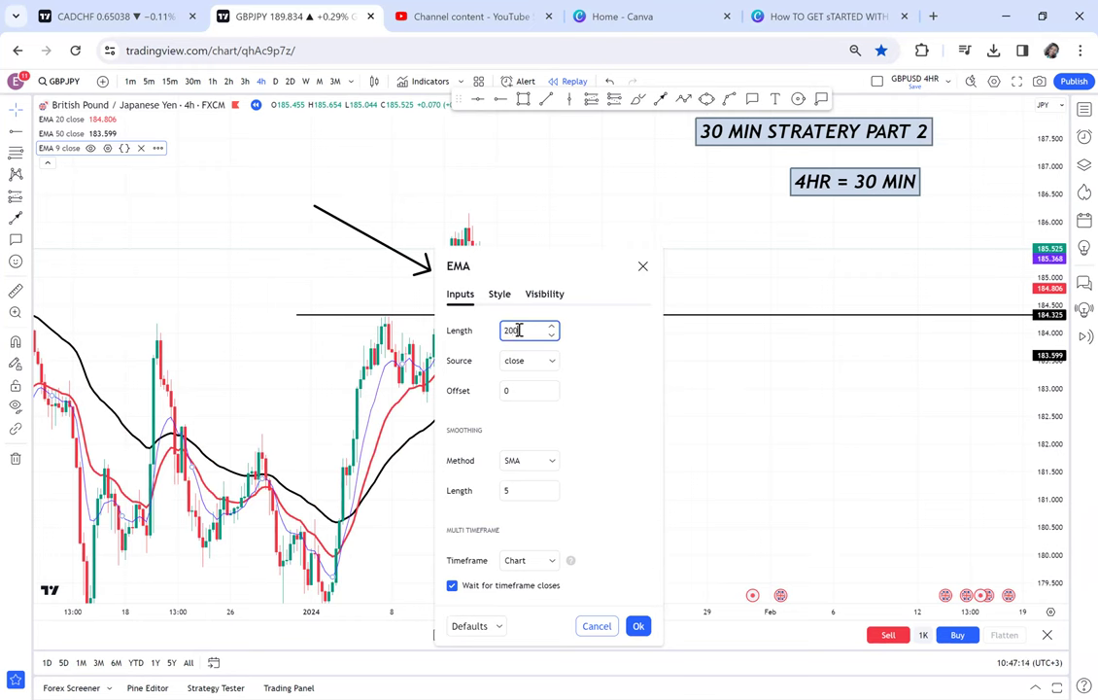
left_click(504, 297)
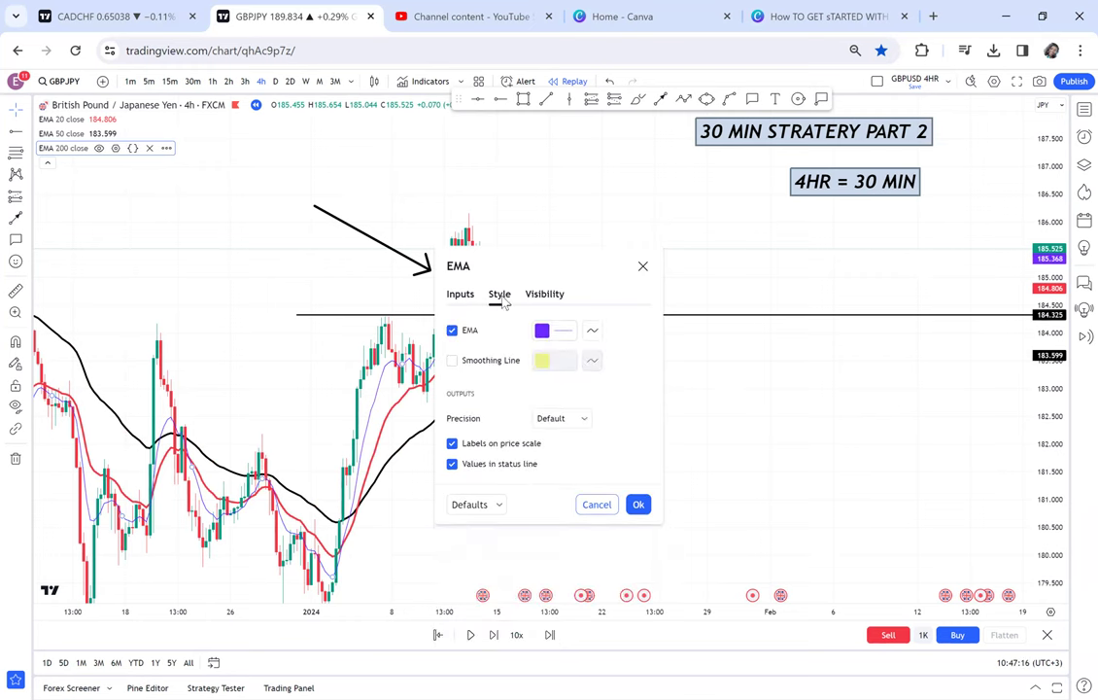
left_click(541, 331)
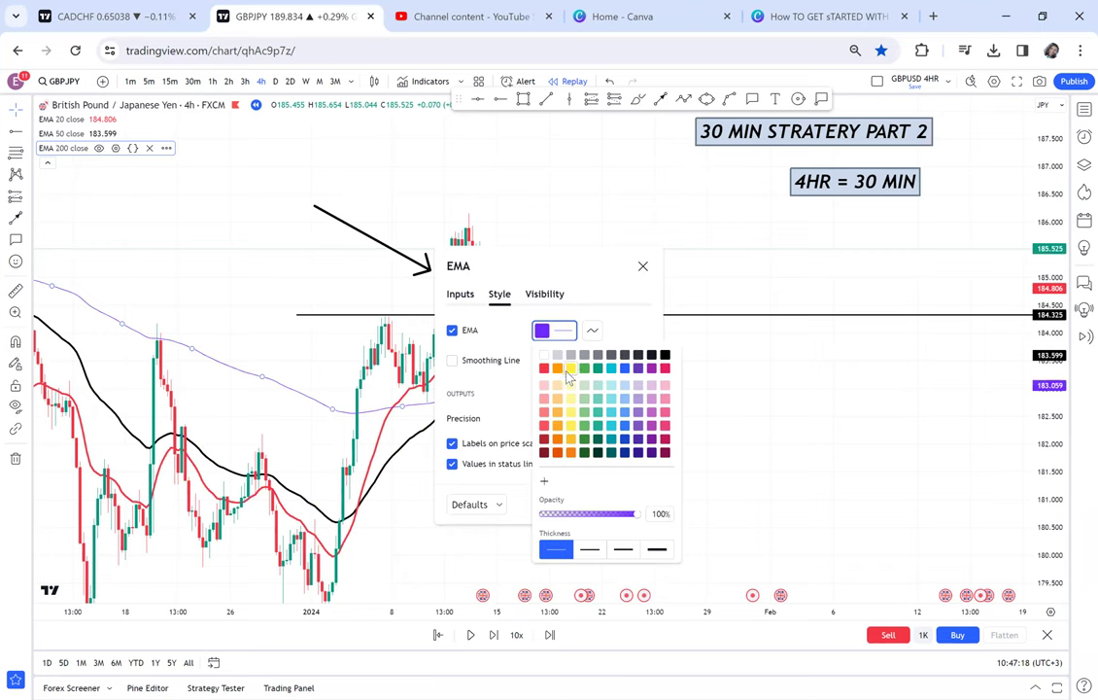
left_click(556, 367)
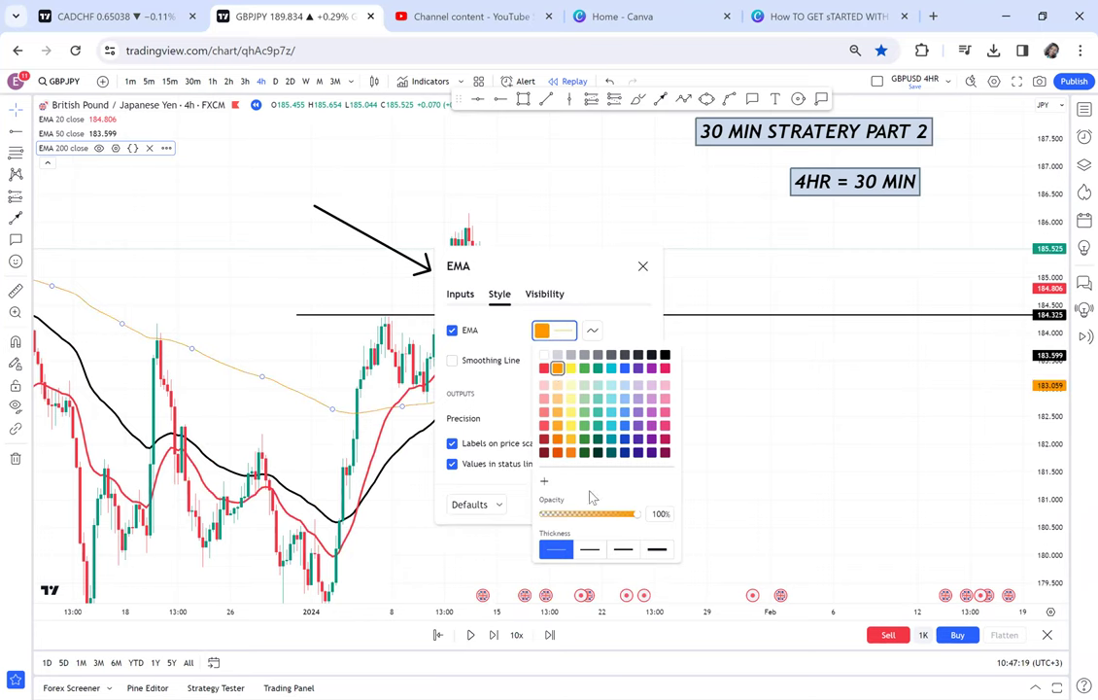
left_click(623, 549)
left_click(777, 465)
scroll(742, 443, "up", 3)
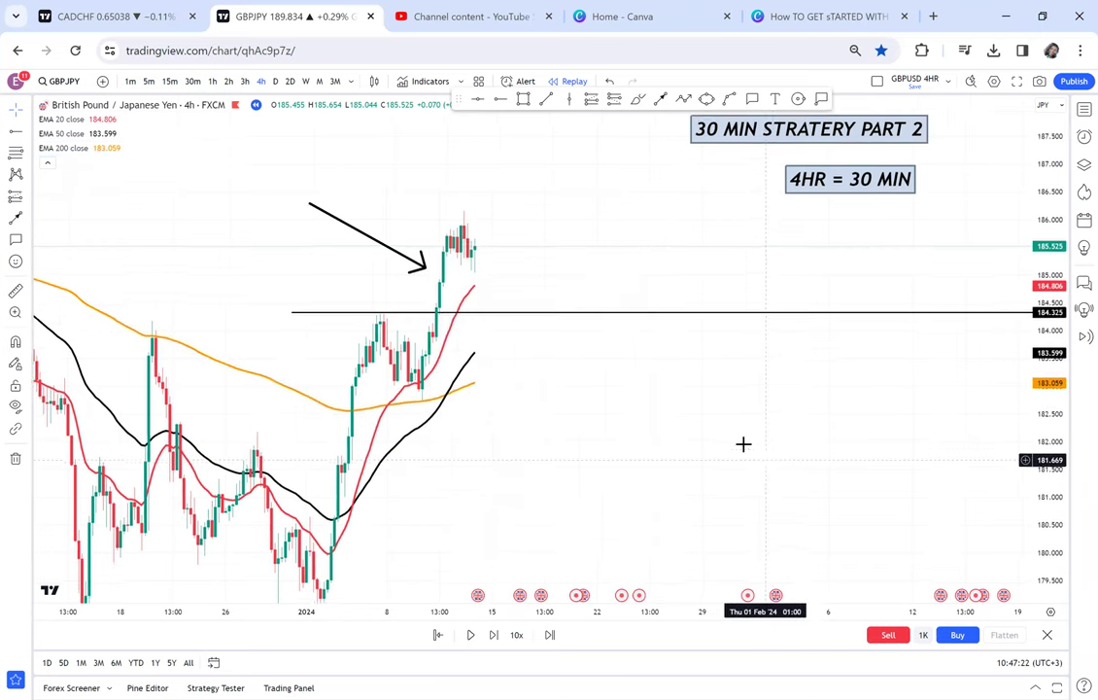
left_click_drag(669, 395, 803, 423)
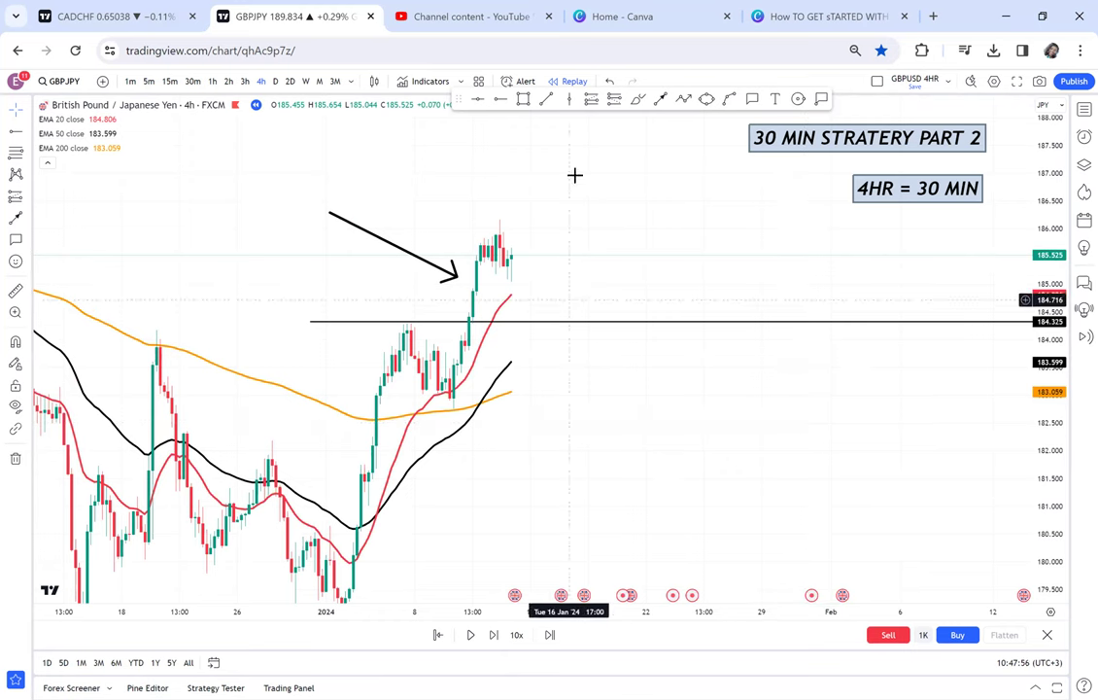
Place a horizontal ray under the breakout candles and nudge it from 184.846 to 184.824.
left_click(491, 292)
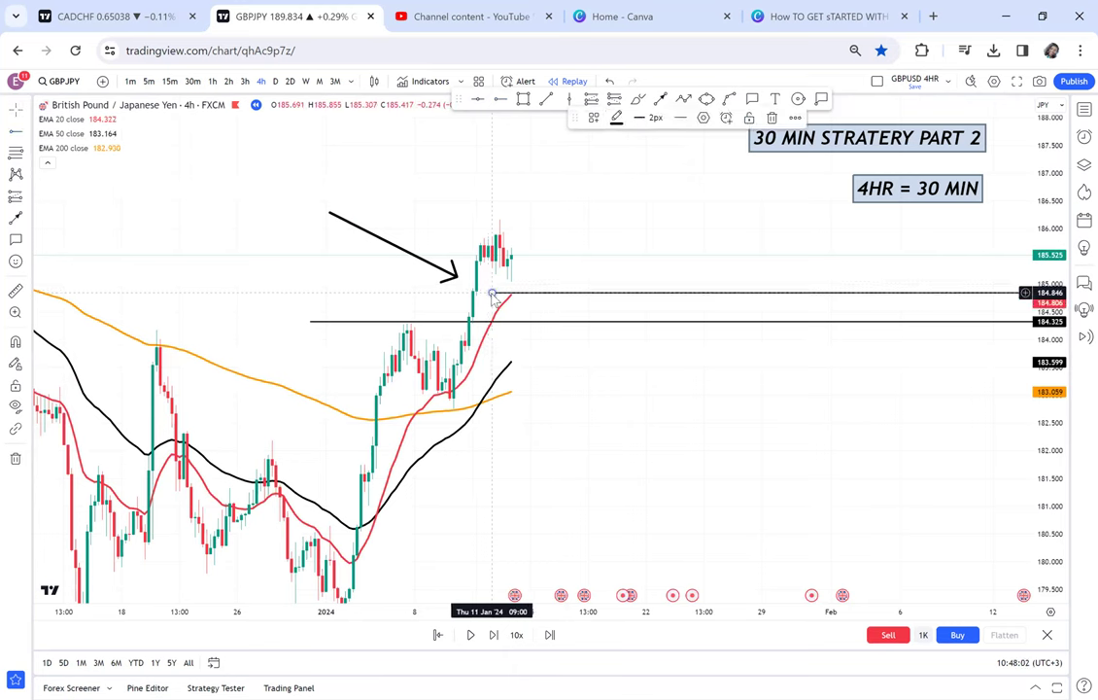
left_click_drag(492, 294, 496, 297)
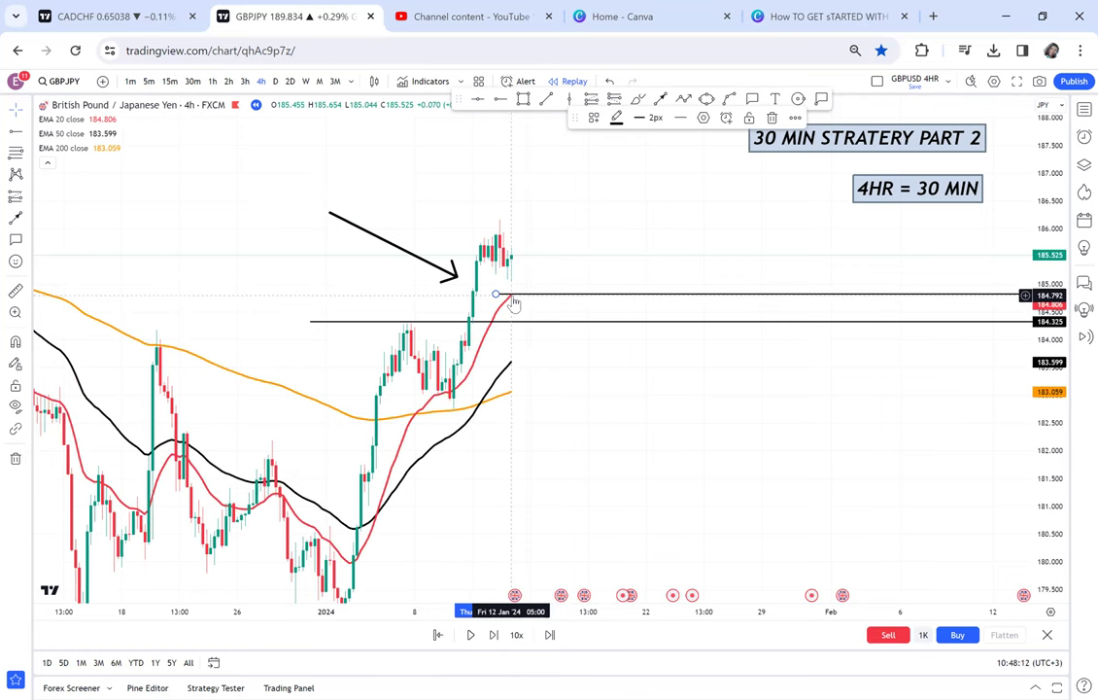
left_click(29, 199)
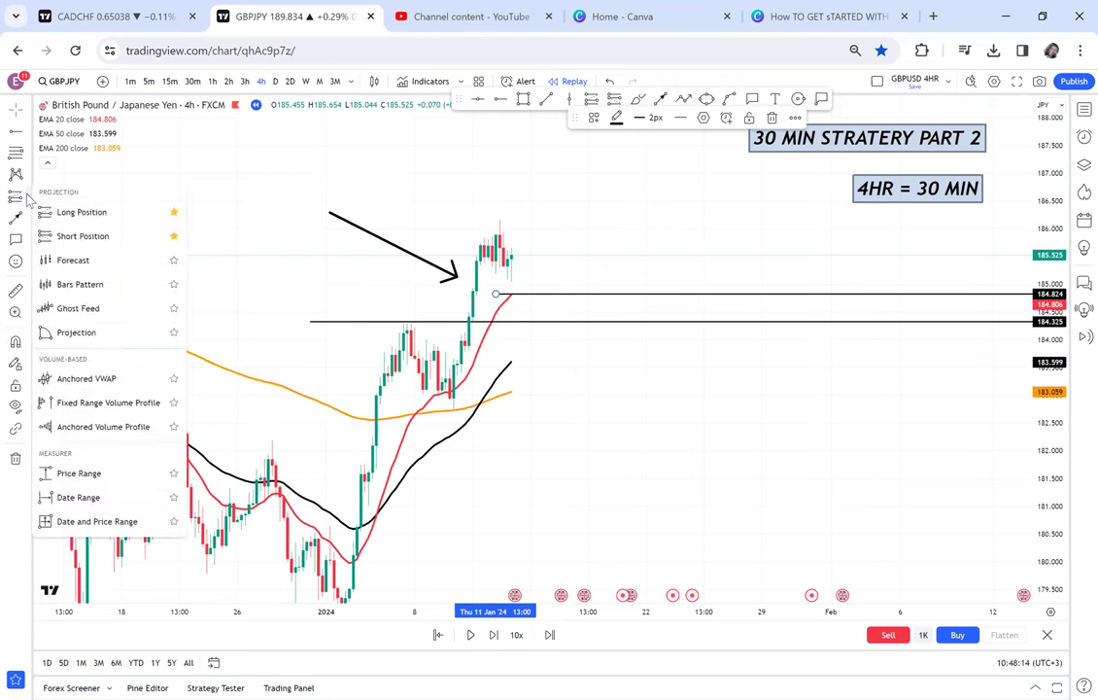
left_click(73, 206)
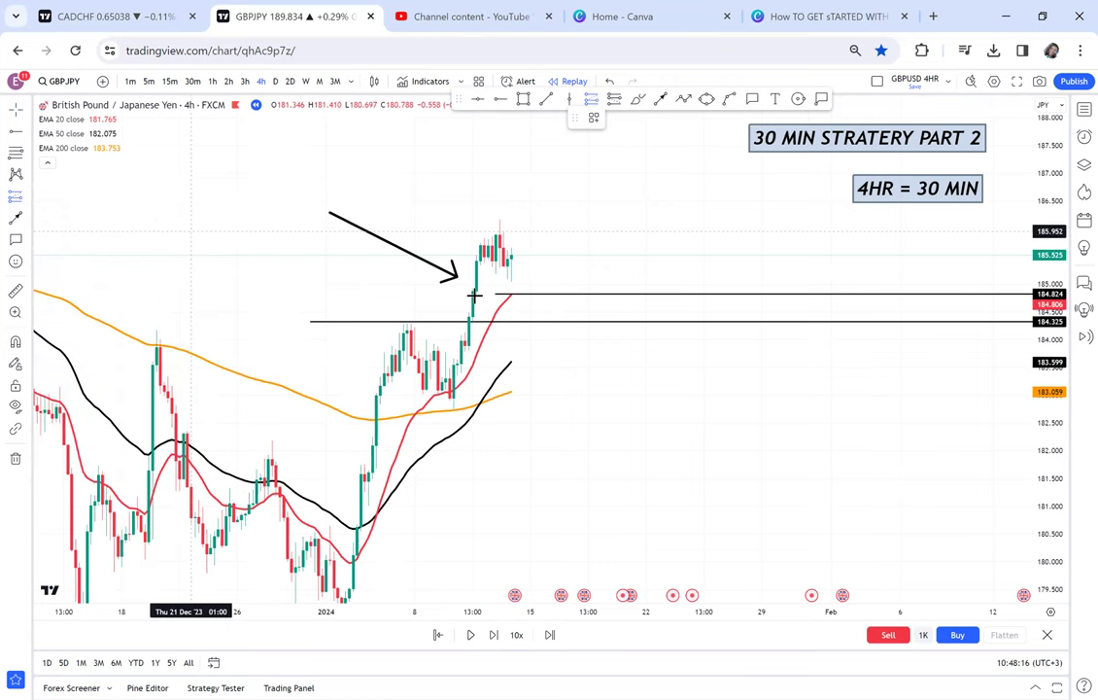
left_click(525, 292)
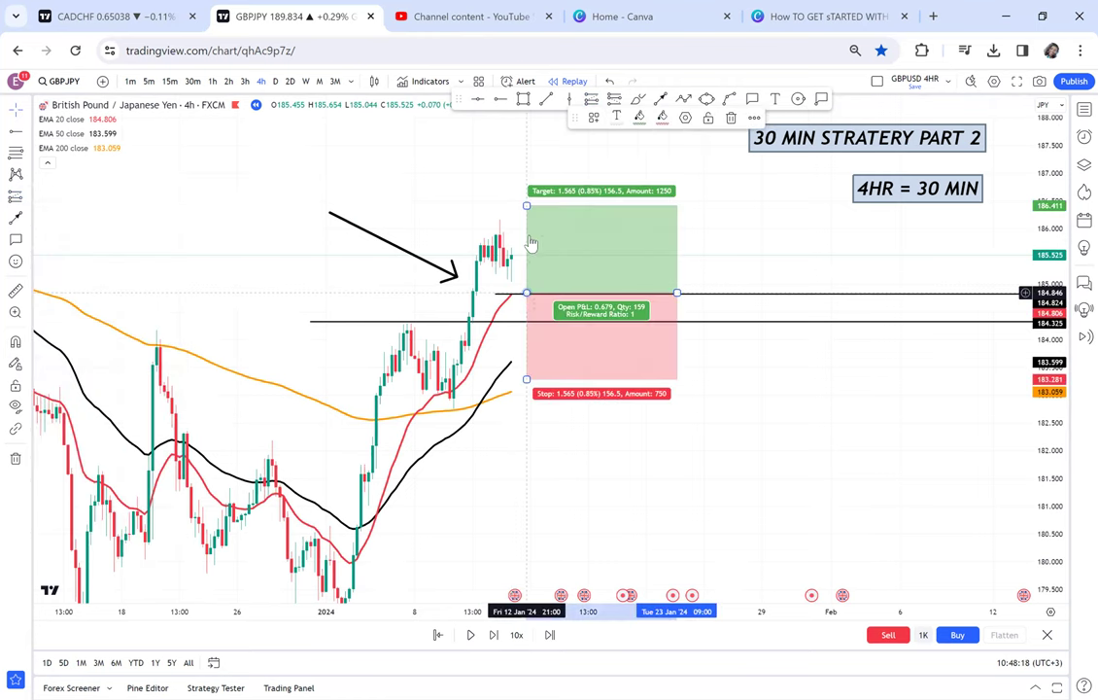
left_click_drag(525, 205, 529, 140)
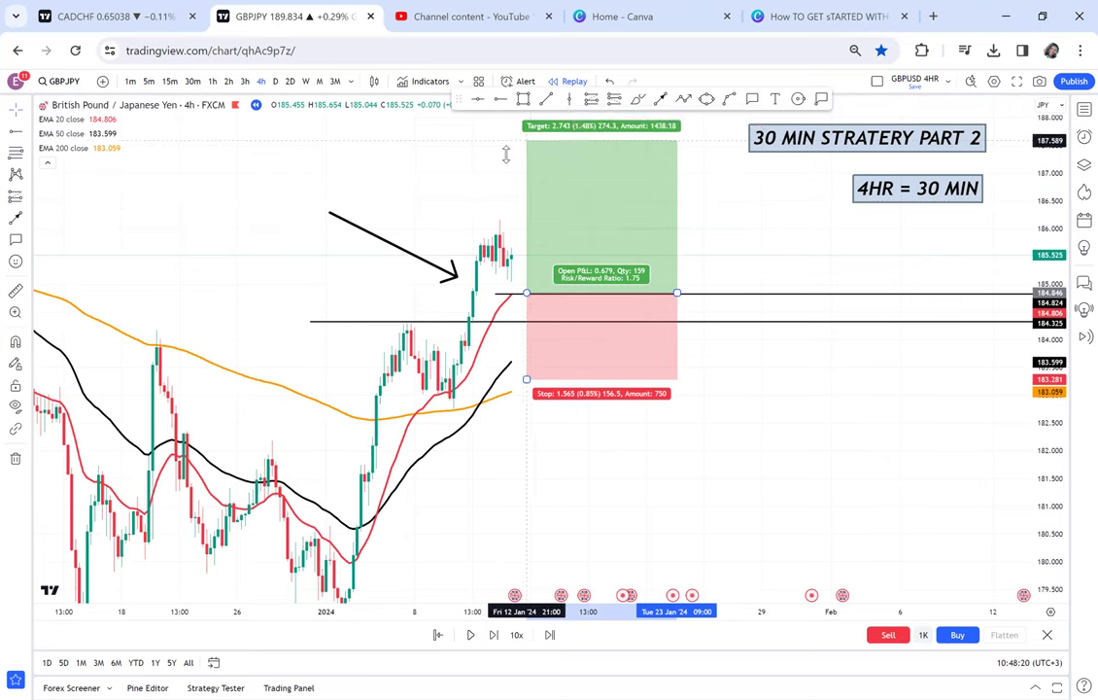
left_click_drag(441, 216, 580, 324)
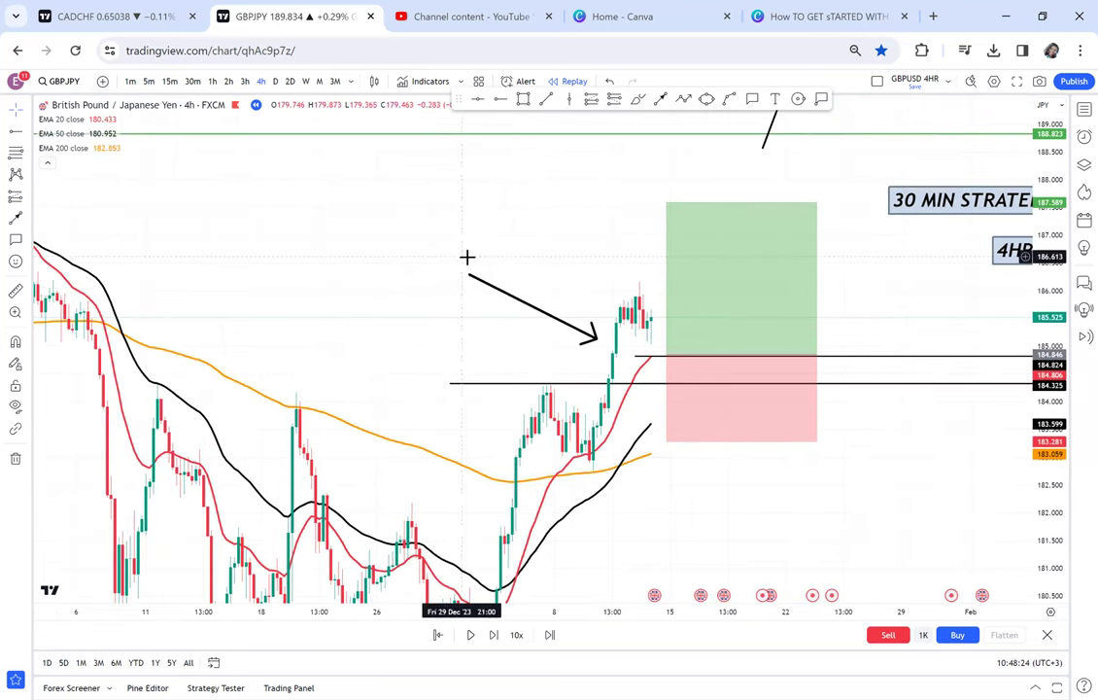
scroll(323, 223, "left", 3)
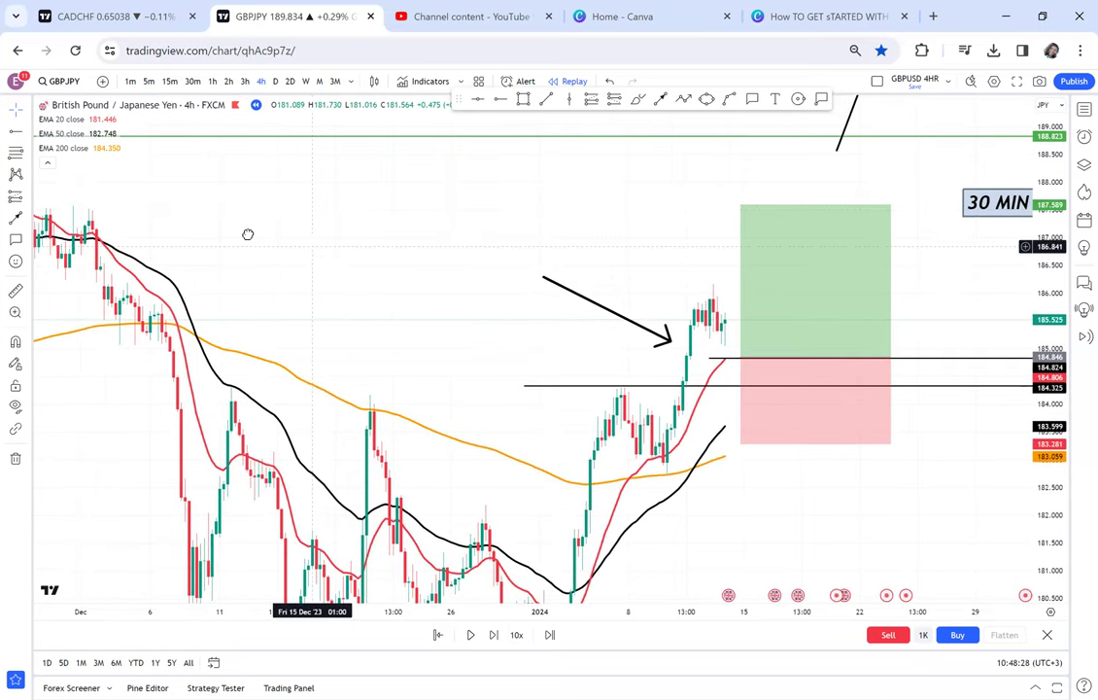
scroll(135, 197, "right", 5)
left_click(622, 295)
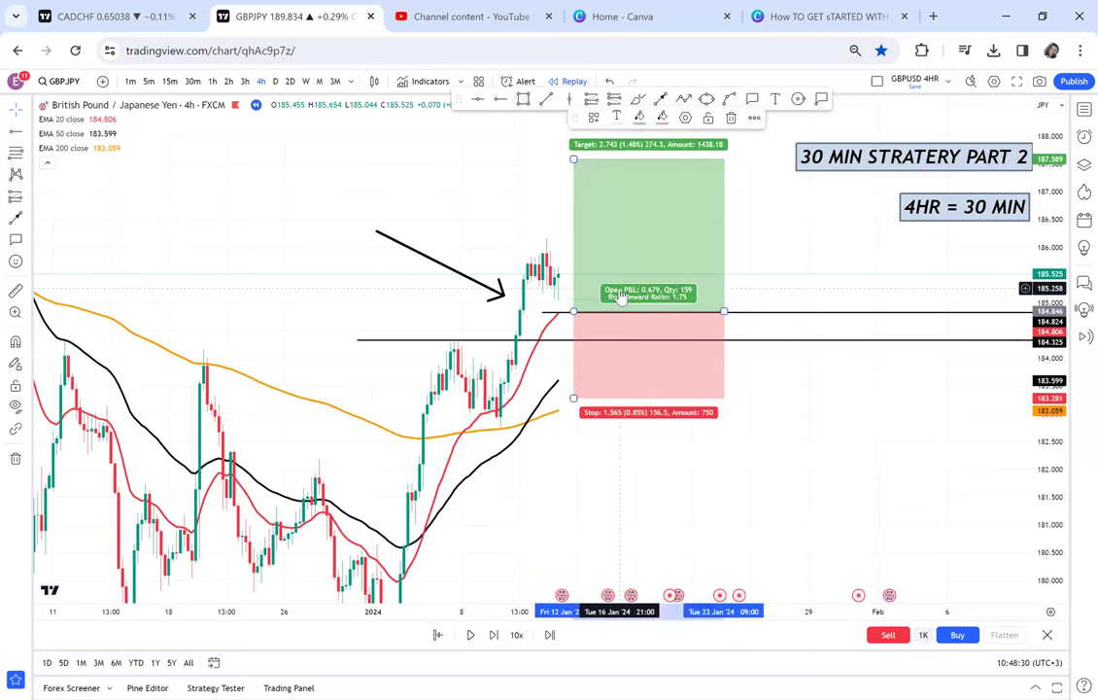
key("Delete")
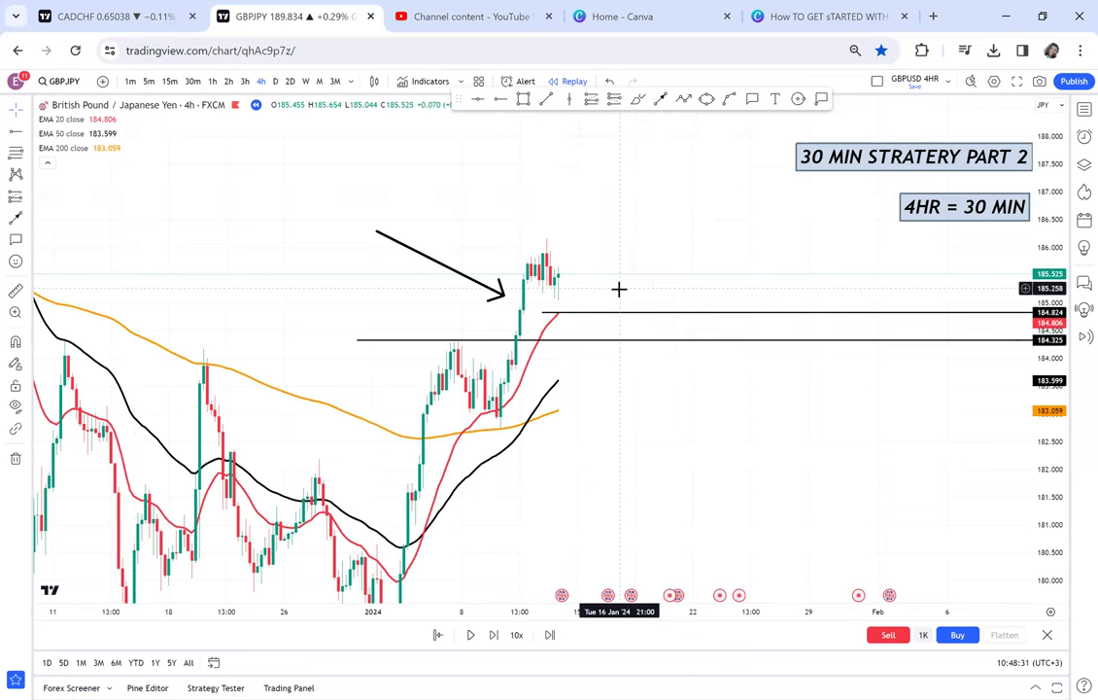
Make the 184.824 line red with 4px width and nudge the black line slightly.
left_click(577, 313)
left_click(616, 118)
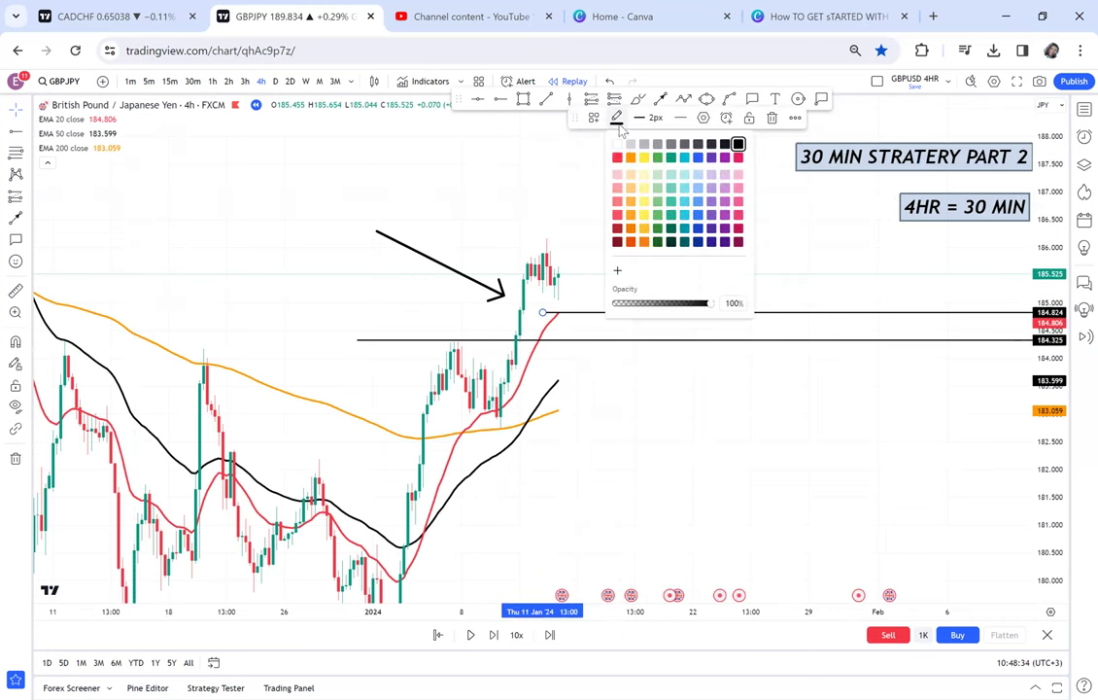
left_click(617, 156)
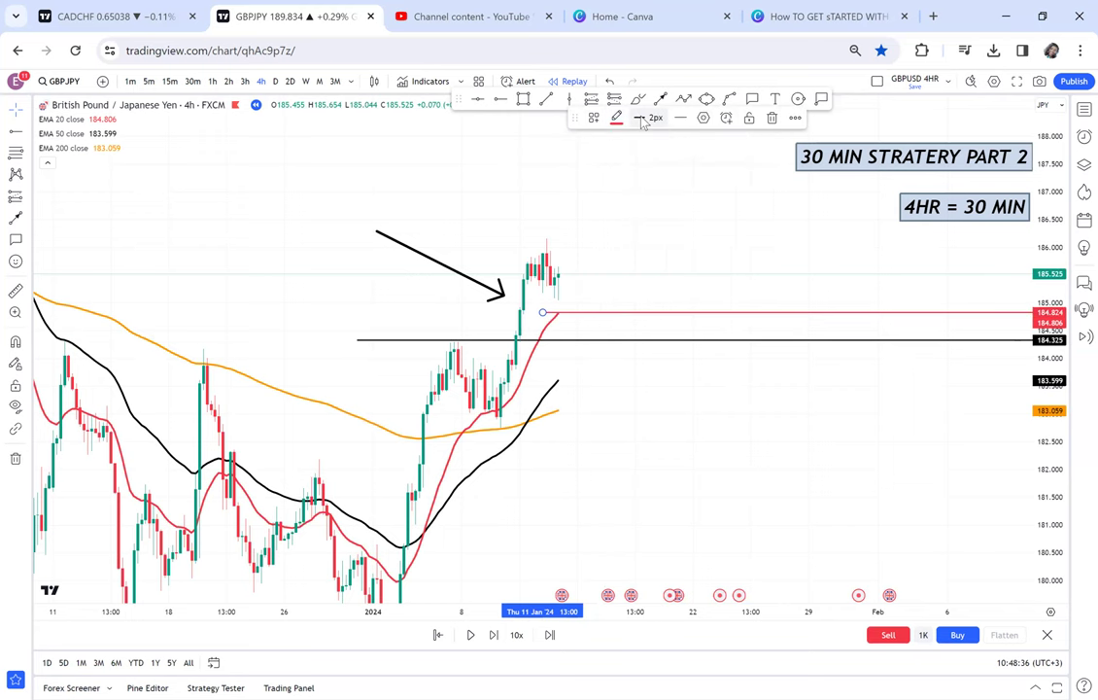
left_click(641, 118)
left_click(643, 199)
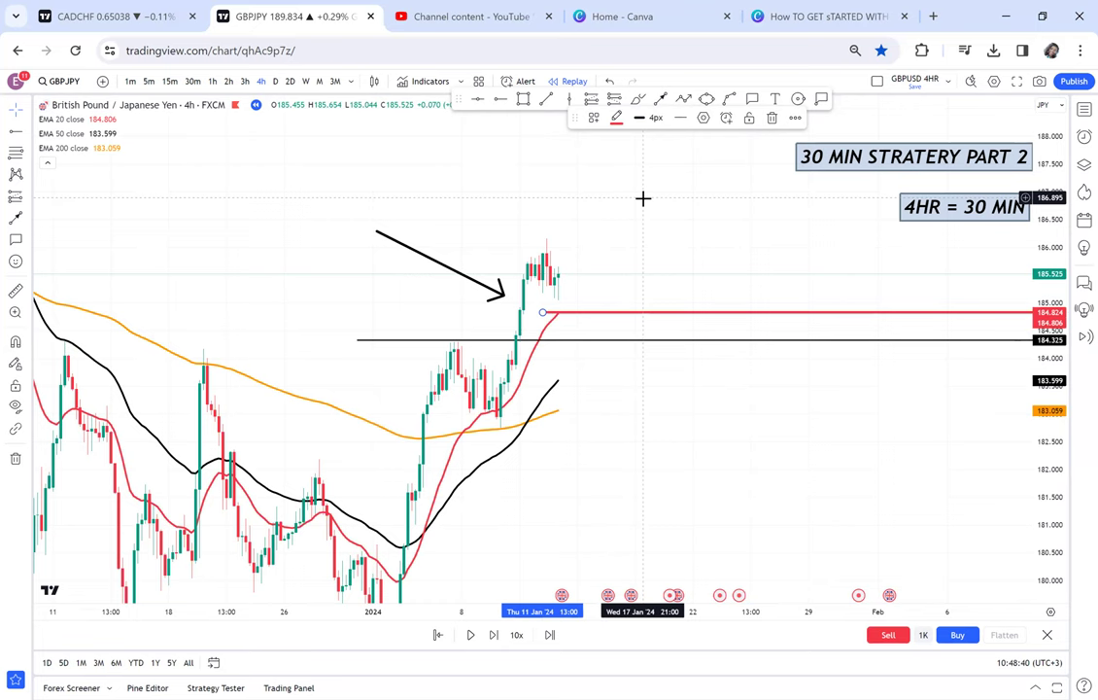
left_click_drag(525, 341, 536, 338)
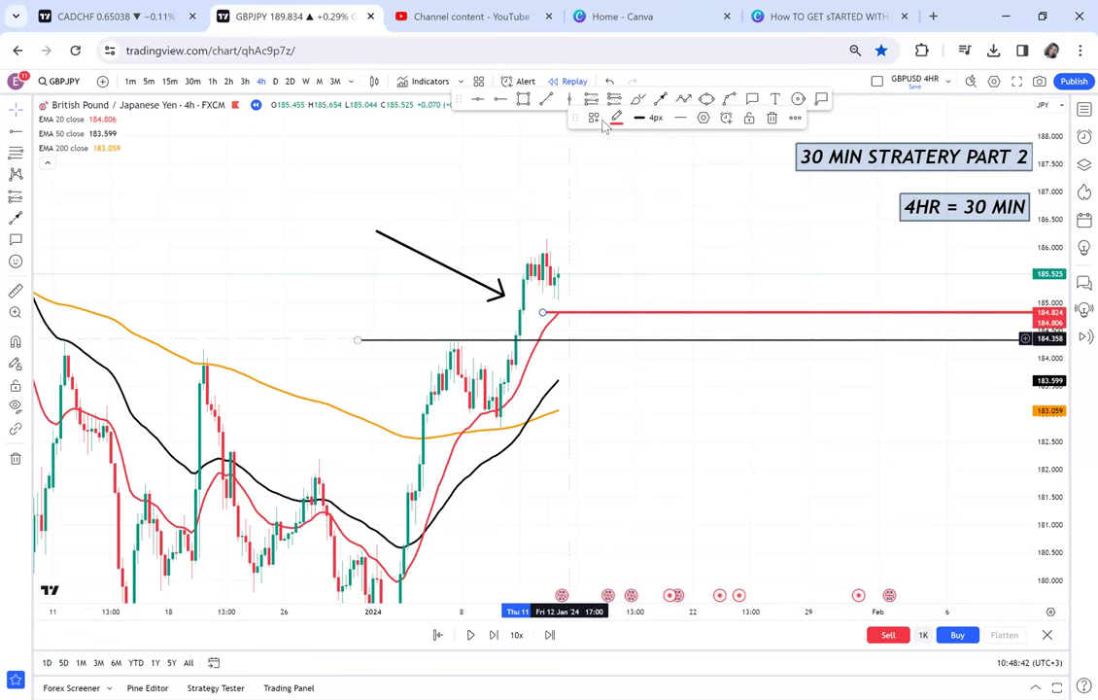
Add horizontal lines at 183.621 and 183.068.
left_click(500, 98)
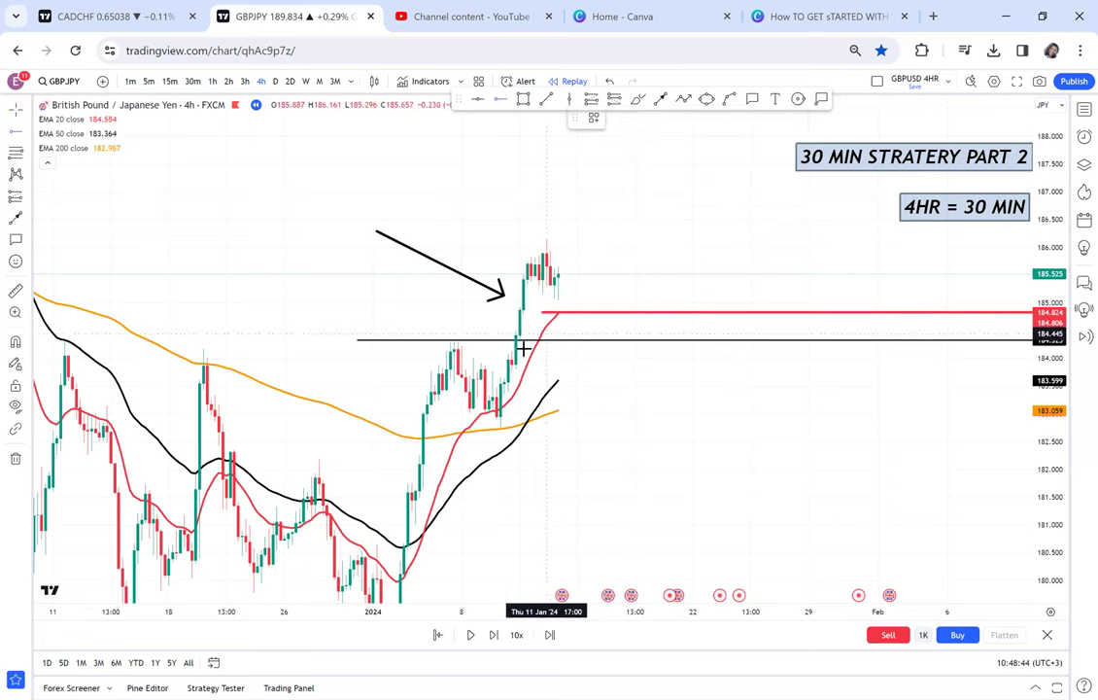
left_click(522, 381)
left_click_drag(522, 382, 521, 378)
left_click(497, 100)
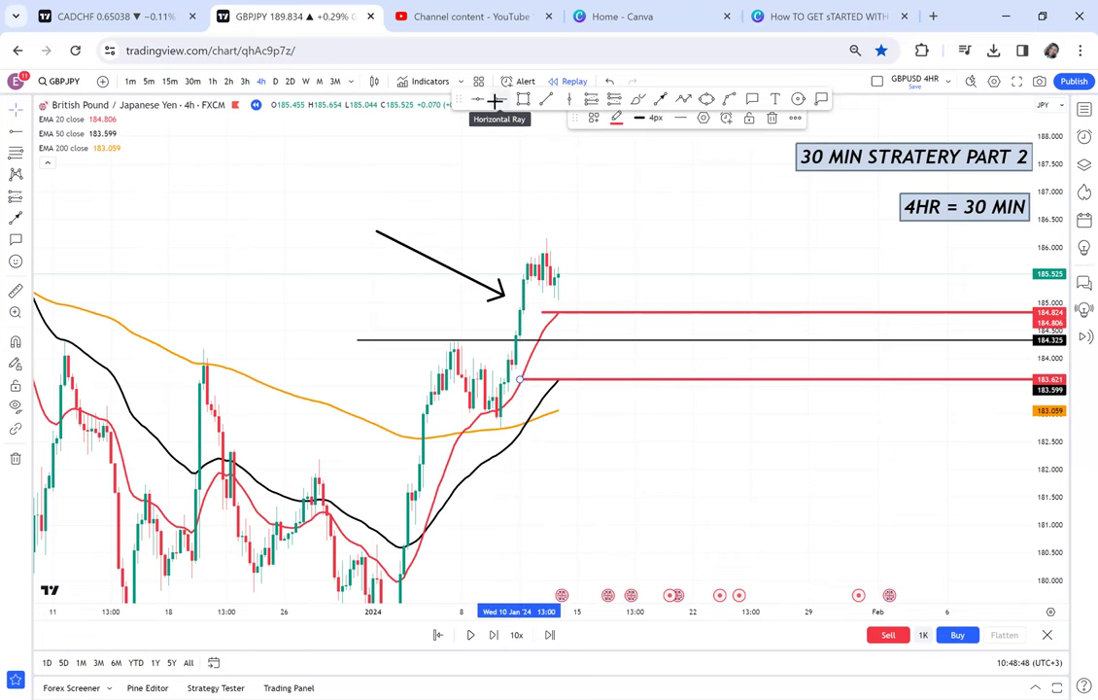
left_click(524, 410)
left_click(514, 410)
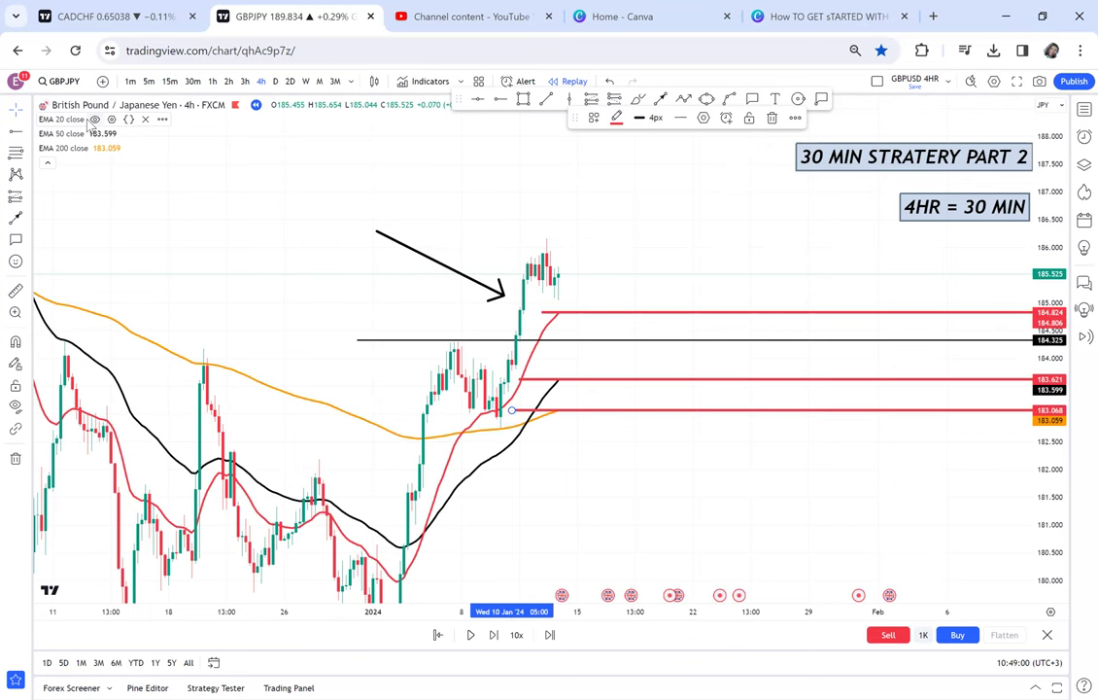
Hide the EMA 20, EMA 50 and EMA 200 lines from the chart legend.
left_click(95, 119)
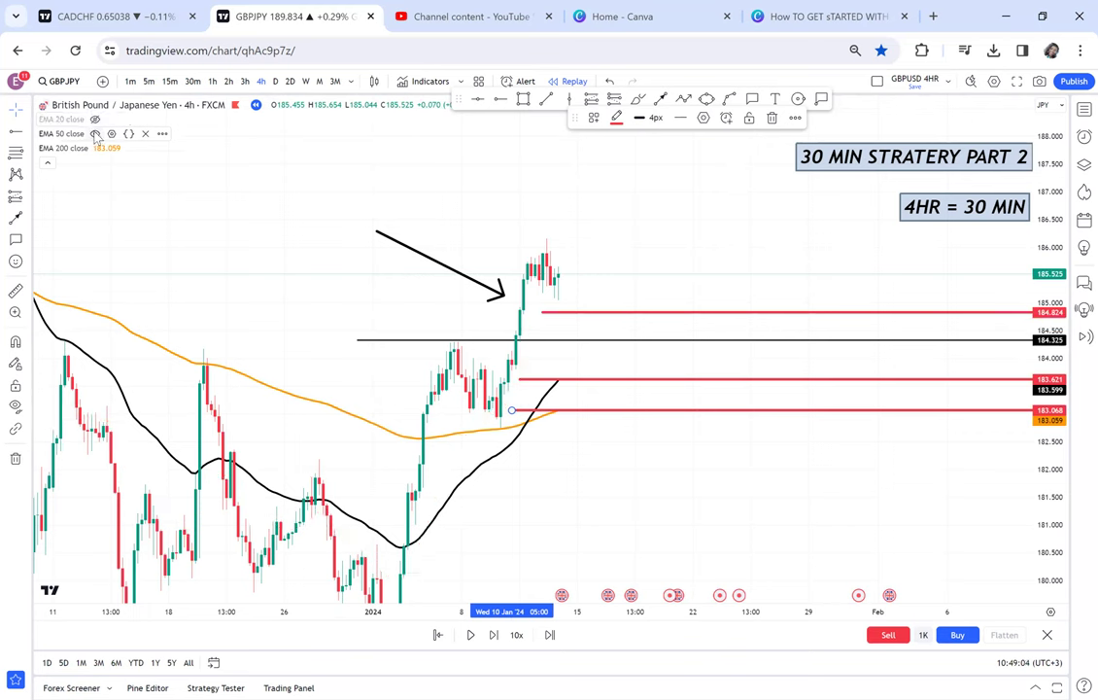
left_click(95, 134)
left_click(100, 149)
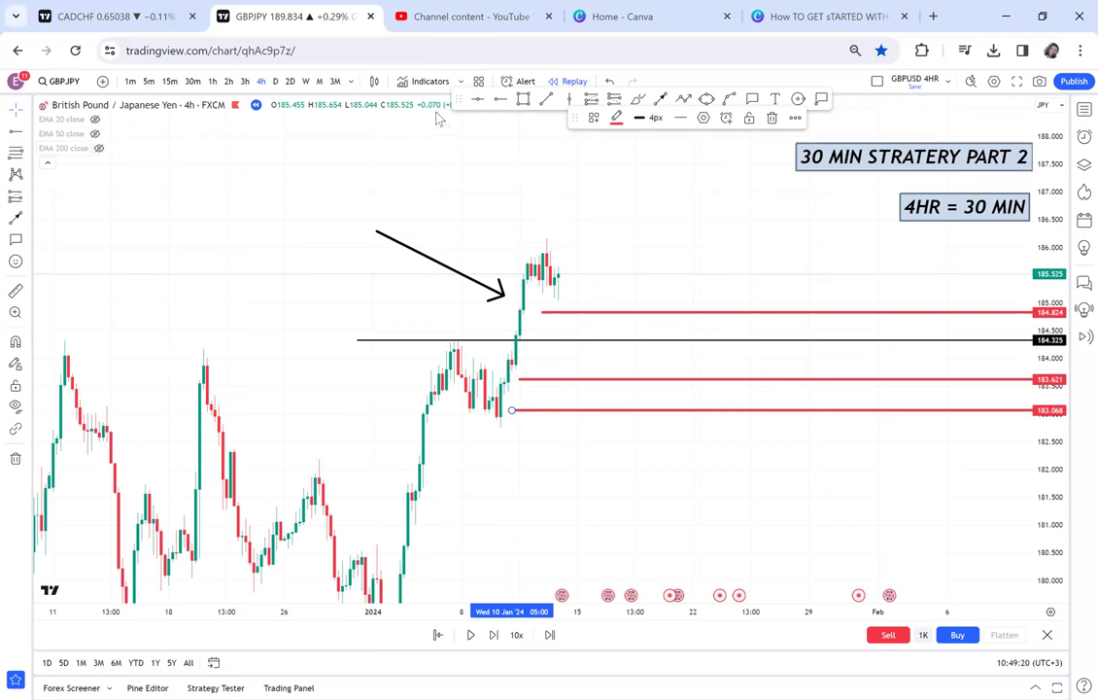
left_click(523, 99)
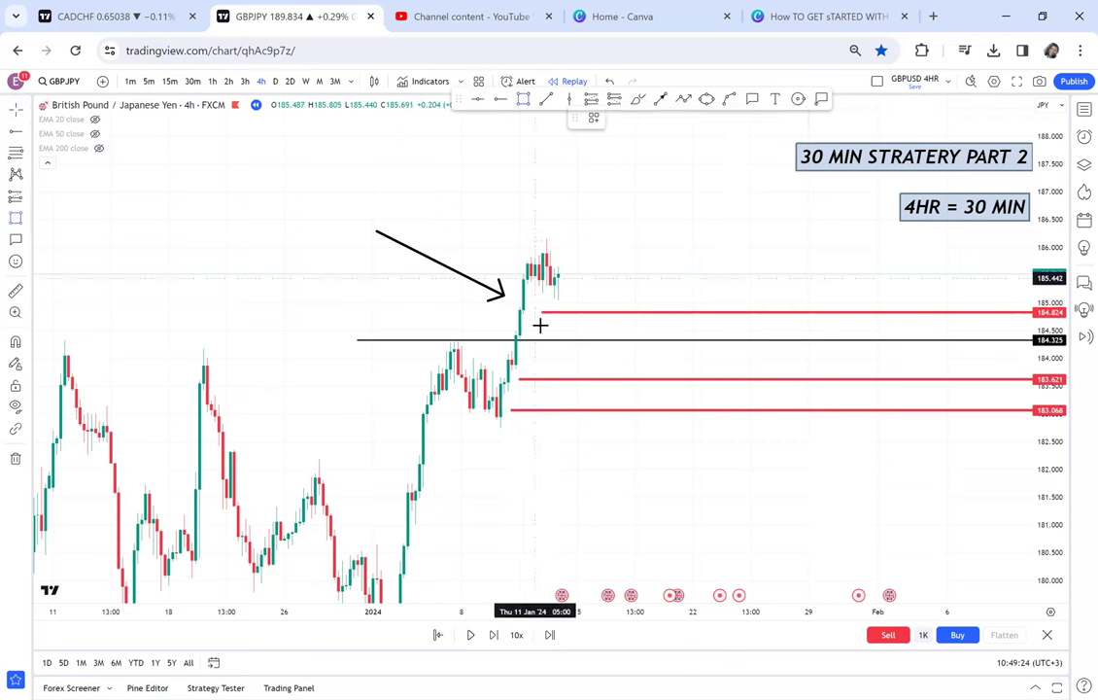
Draw a light-blue zone from 184.109 to 183.772, spanning 9 Jan to 30 Jan.
left_click(501, 351)
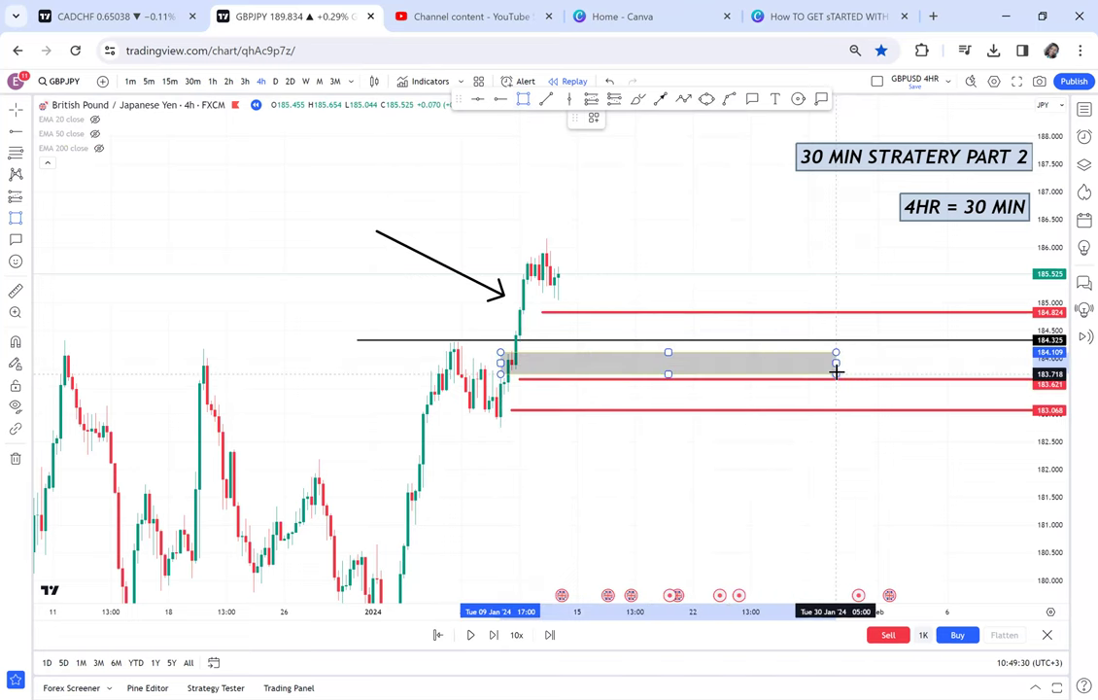
left_click(839, 369)
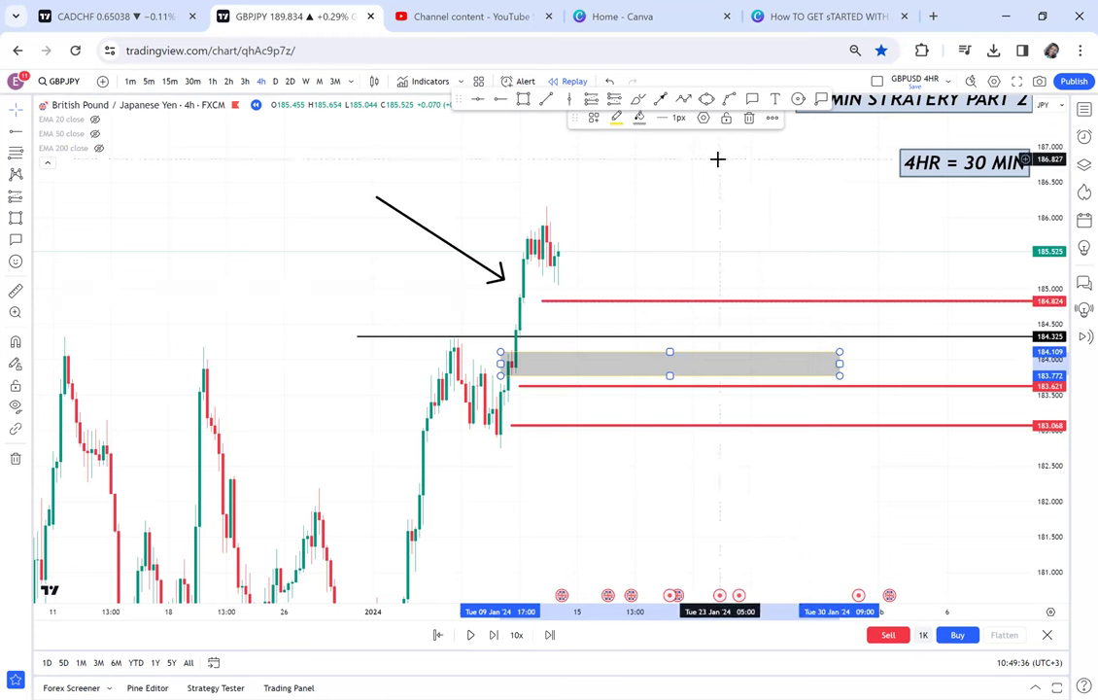
left_click(640, 118)
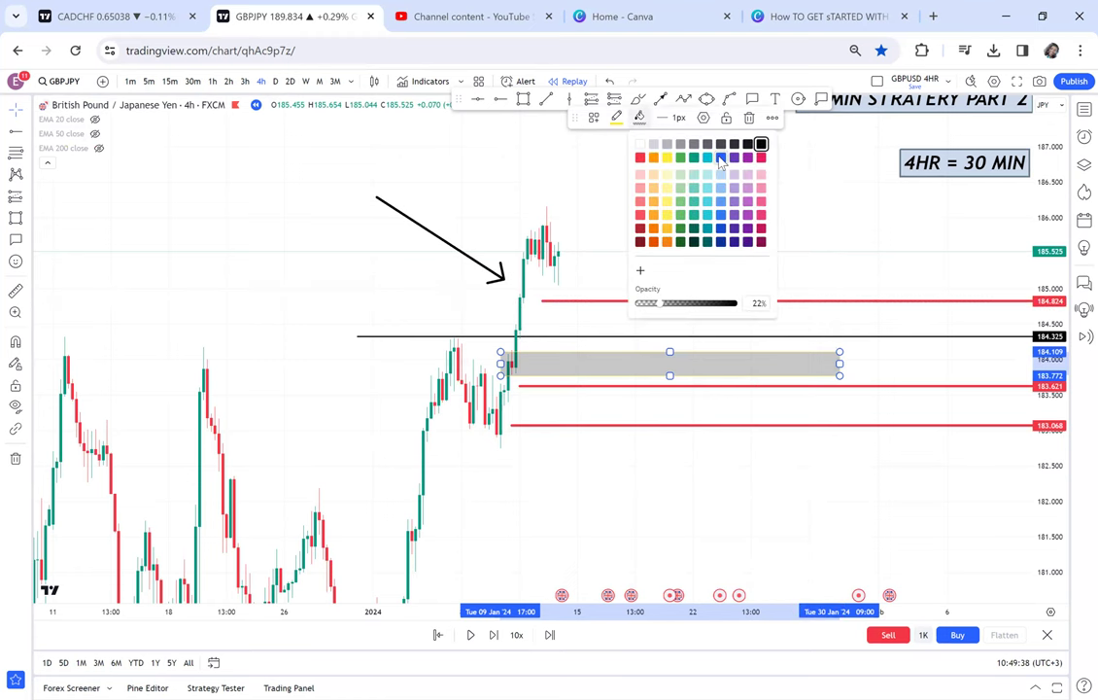
left_click(739, 174)
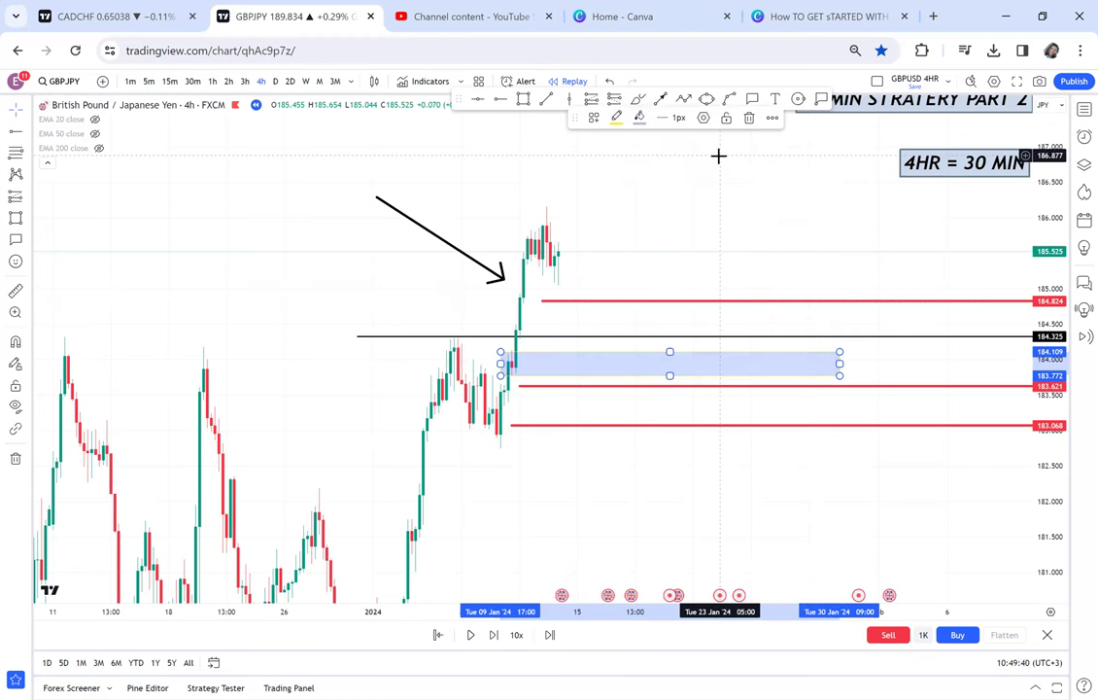
Label the blue zone 'ORDER' at font size 20 and auto-fit the price scale.
left_click(775, 99)
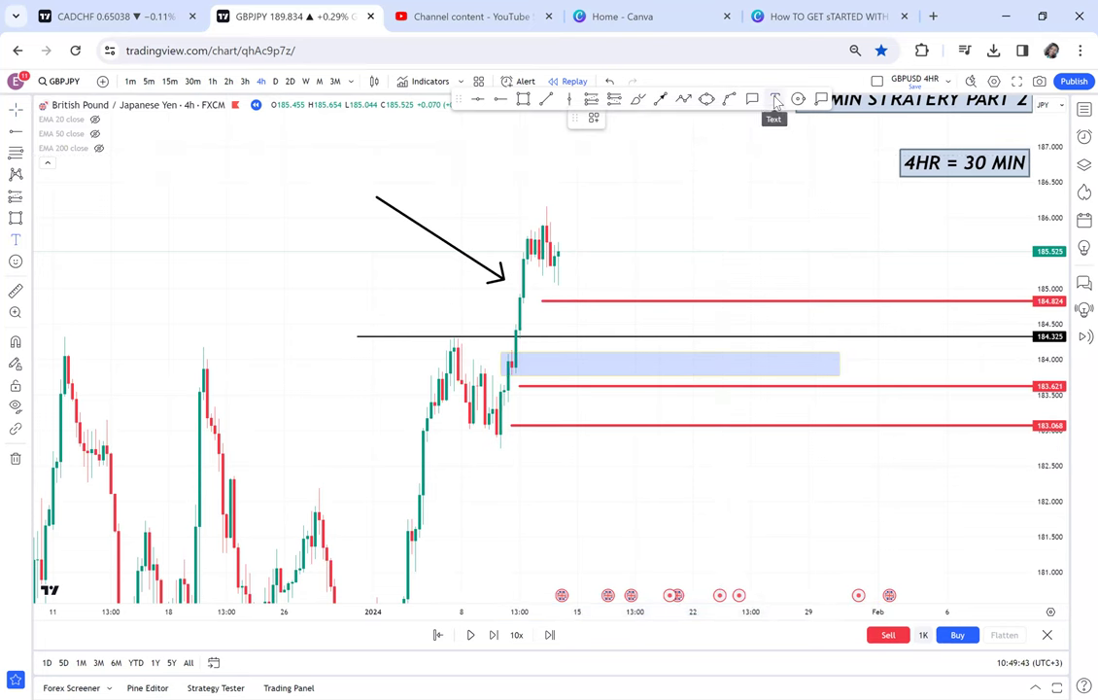
left_click(620, 358)
type("ORDER")
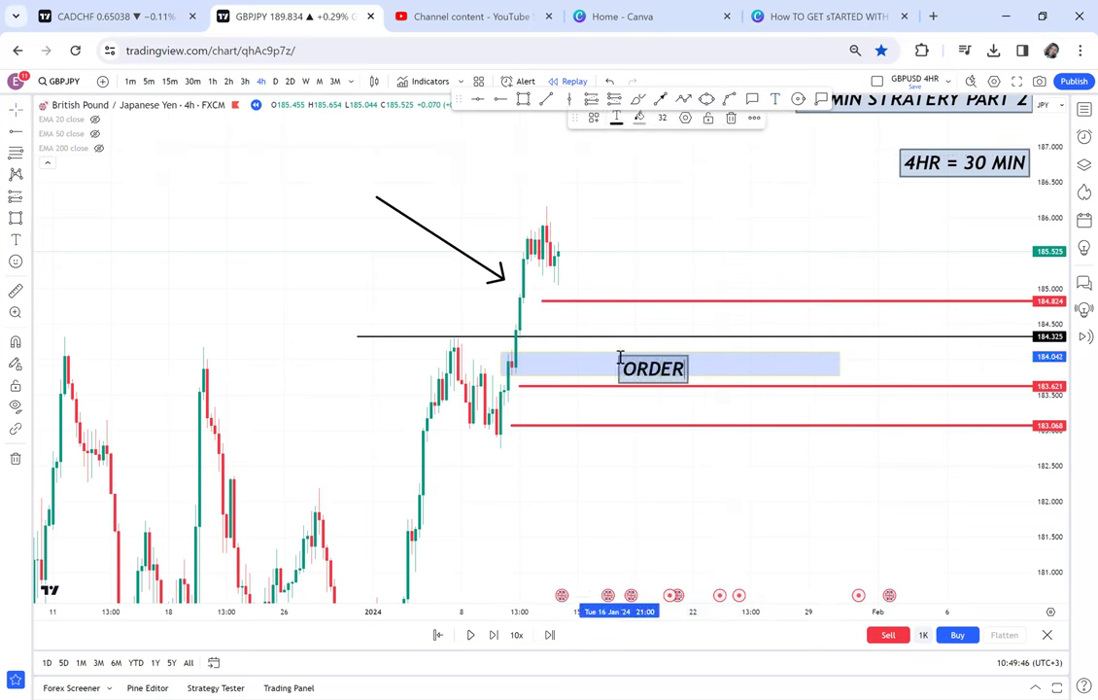
left_click(661, 117)
left_click(663, 239)
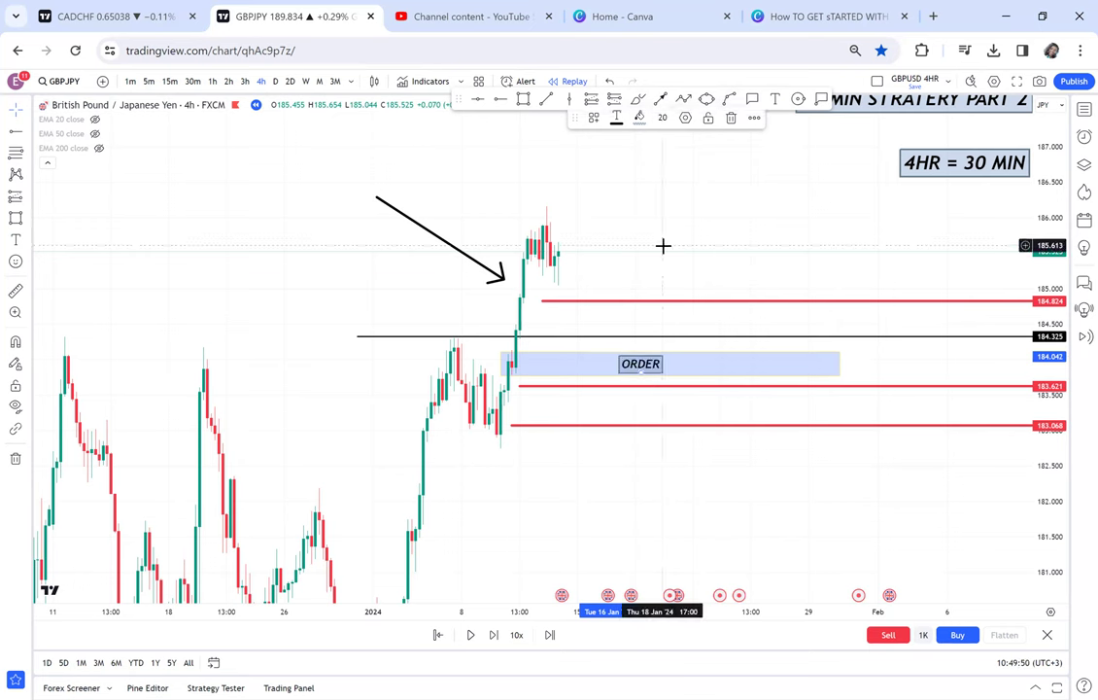
left_click_drag(745, 210, 772, 223)
double_click(1053, 229)
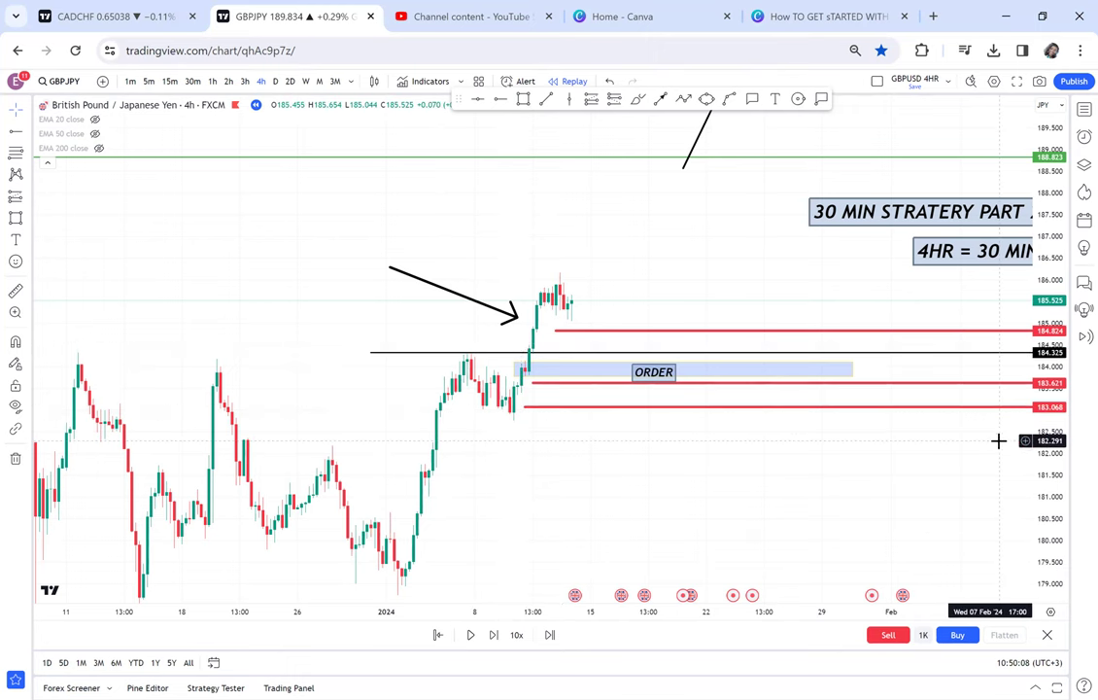
Draw a Fib Retracement from the 182.765 swing low to the 186.171 swing high.
left_click_drag(1042, 471, 1042, 427)
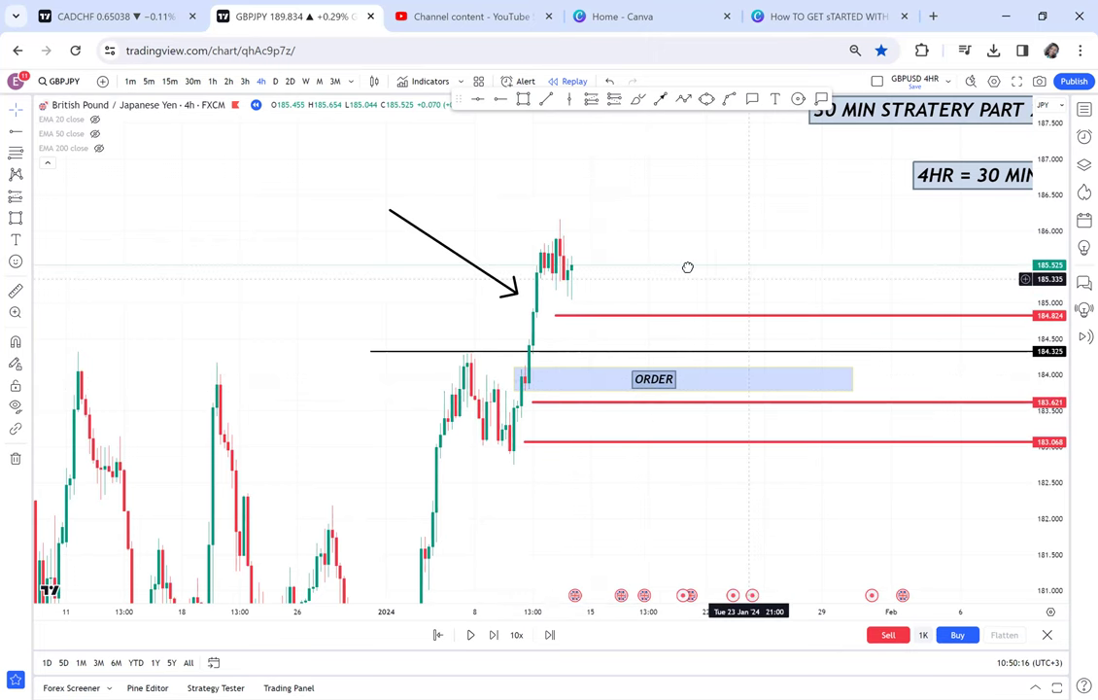
left_click_drag(400, 250, 341, 238)
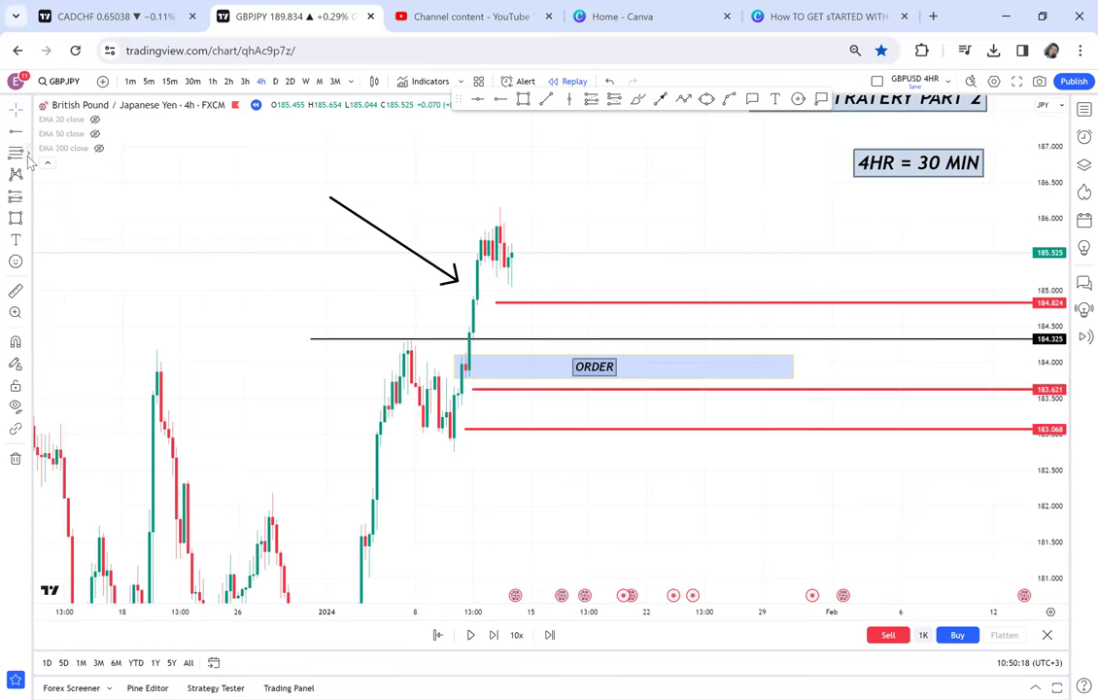
left_click(29, 153)
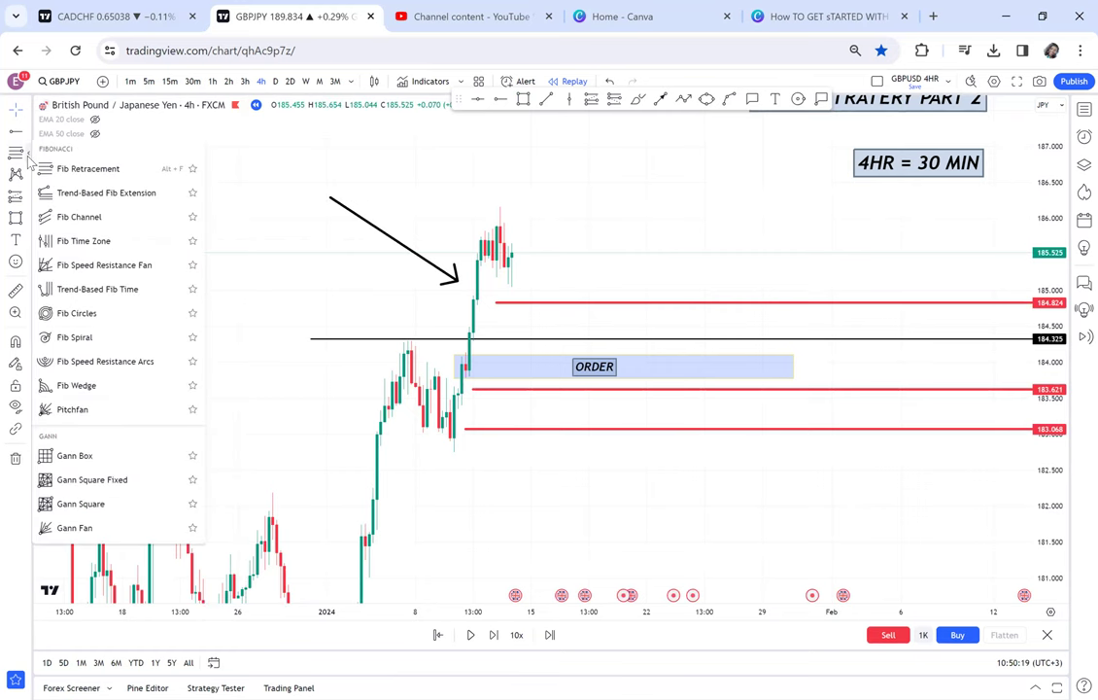
left_click(86, 177)
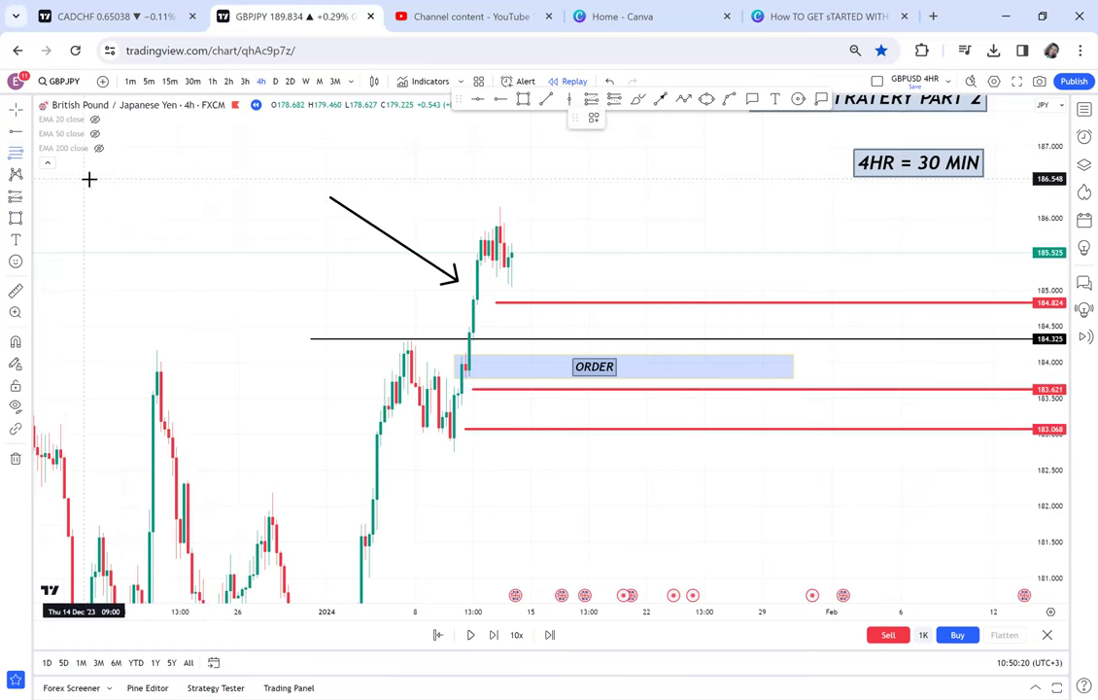
left_click(412, 451)
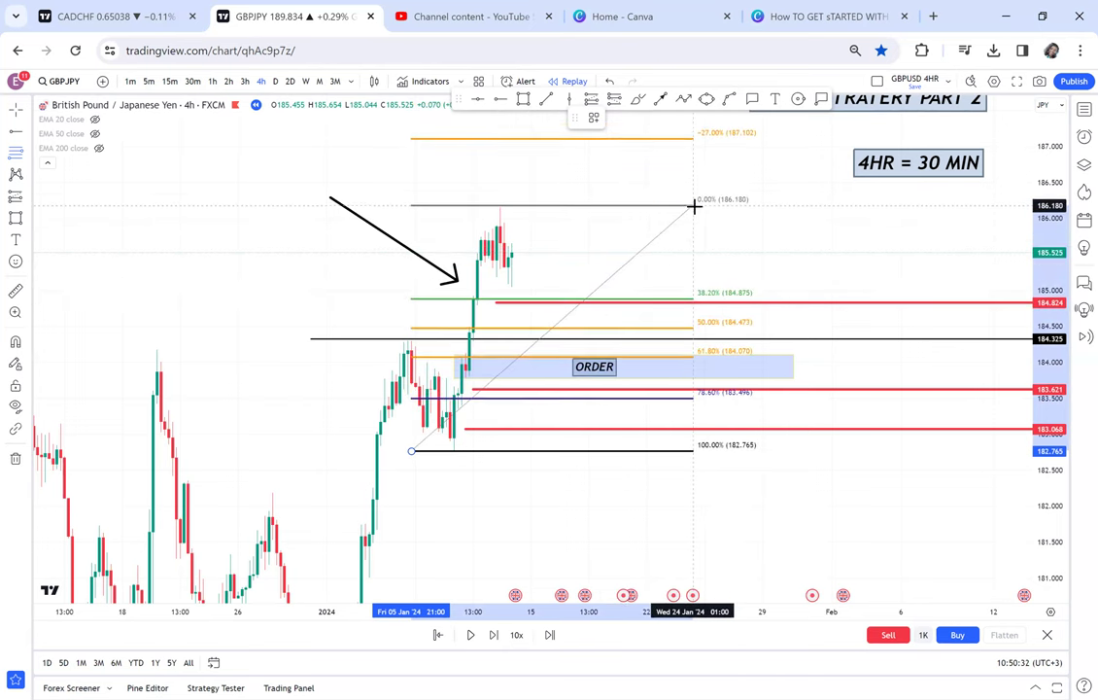
left_click(693, 205)
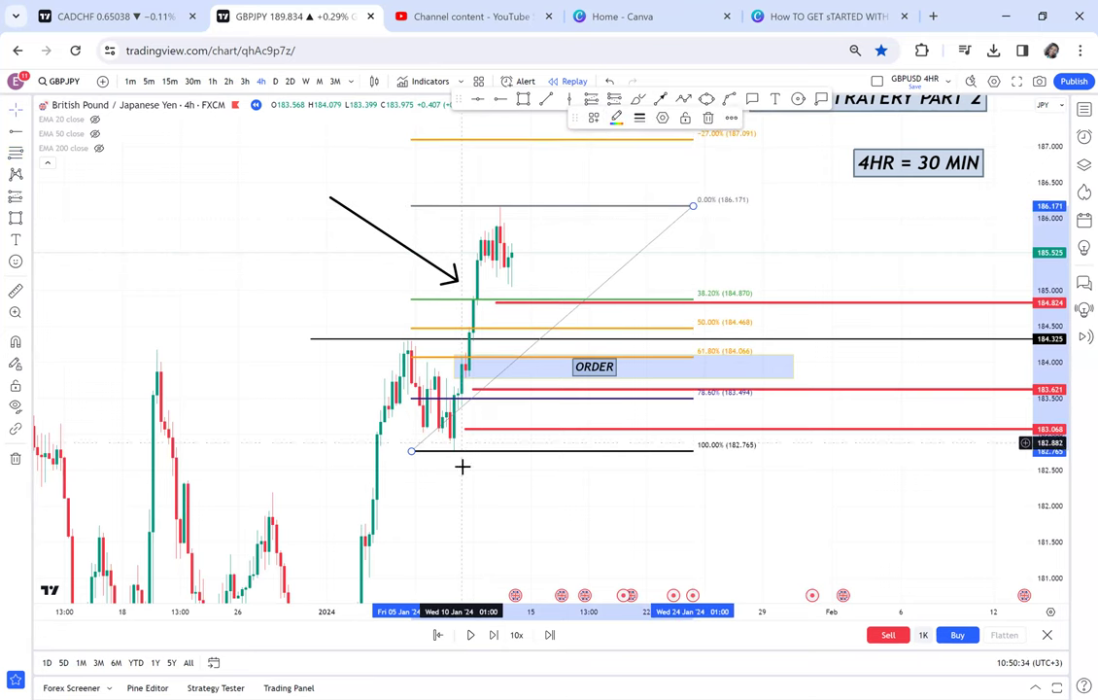
left_click(797, 250)
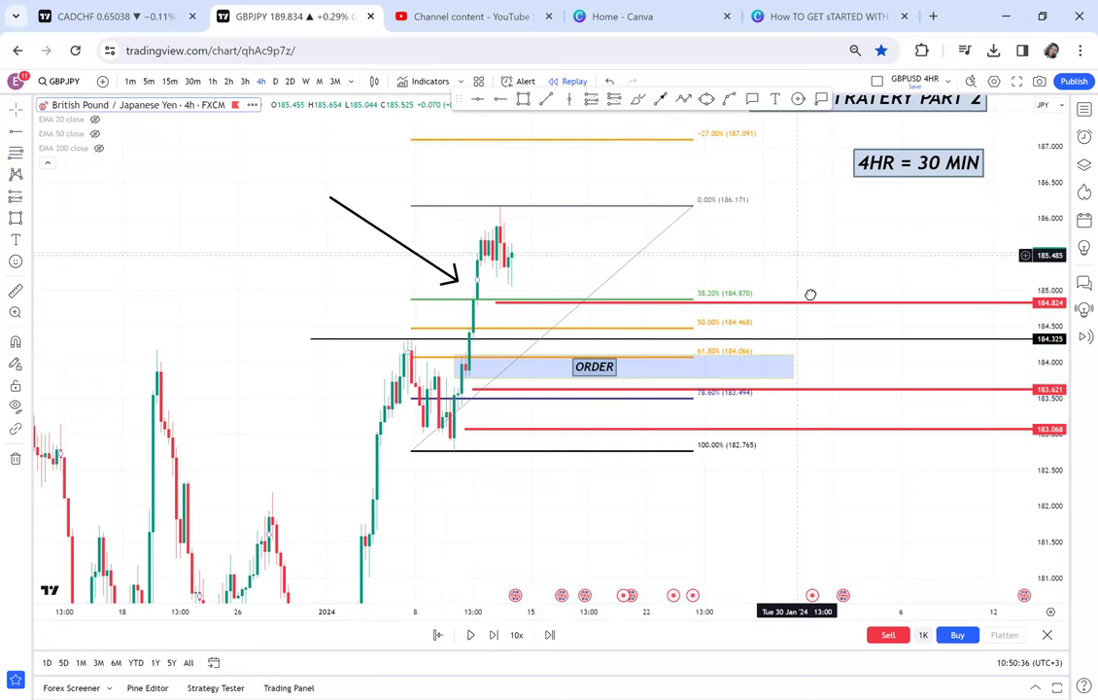
left_click_drag(811, 294, 822, 326)
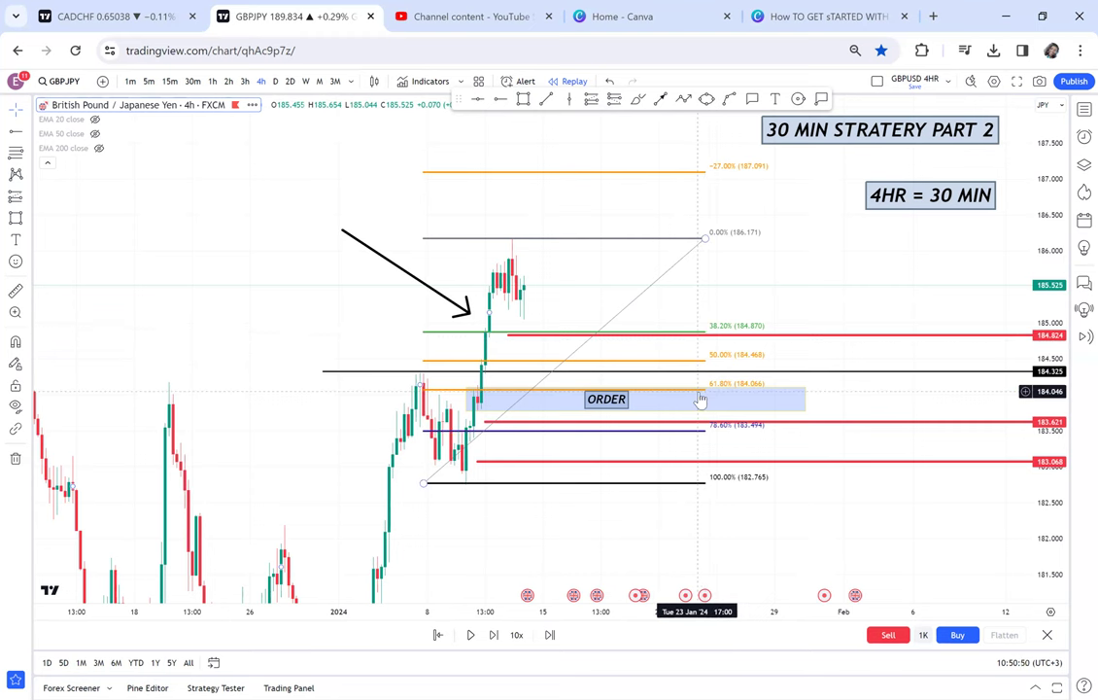
Draw a green zone between the 38.2% and 50% levels, then delete the retracement.
left_click(522, 99)
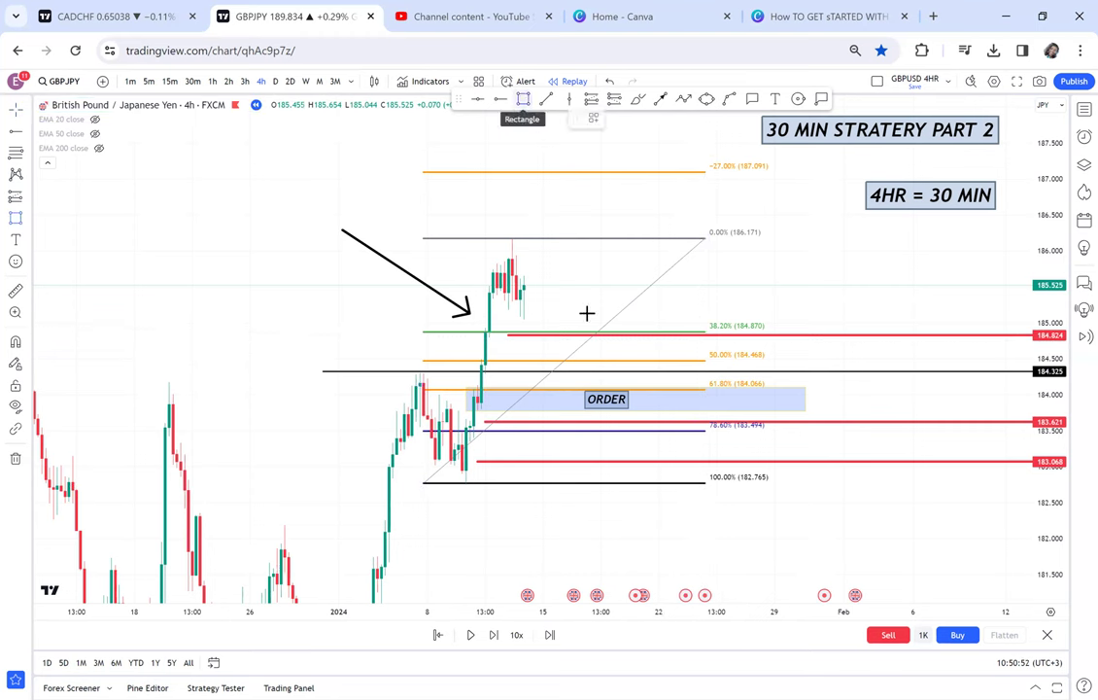
mouse_move(538, 337)
left_mouse_down()
mouse_move(620, 356)
mouse_move(698, 393)
mouse_move(708, 390)
mouse_move(699, 382)
mouse_move(705, 360)
left_mouse_up()
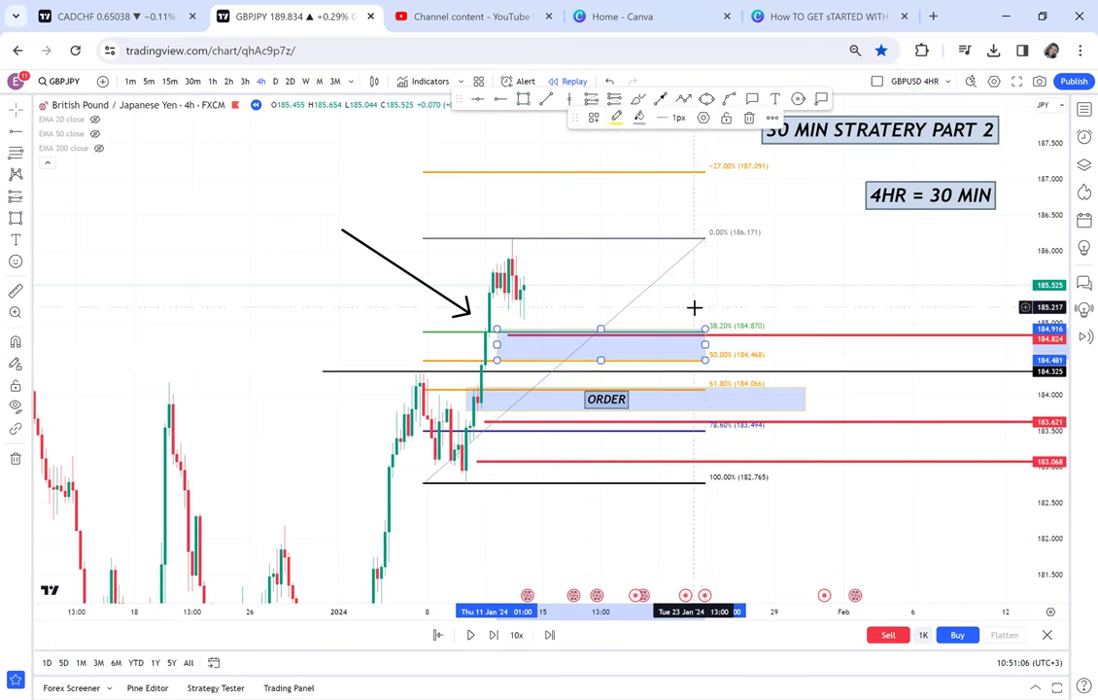
left_click(640, 118)
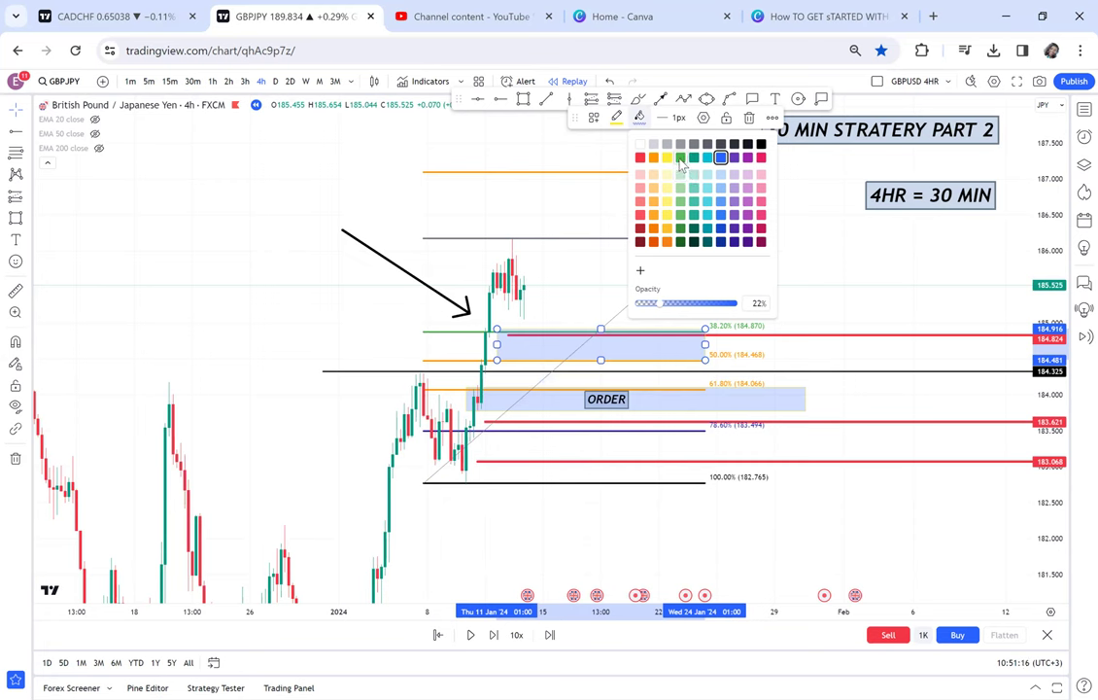
left_click(680, 158)
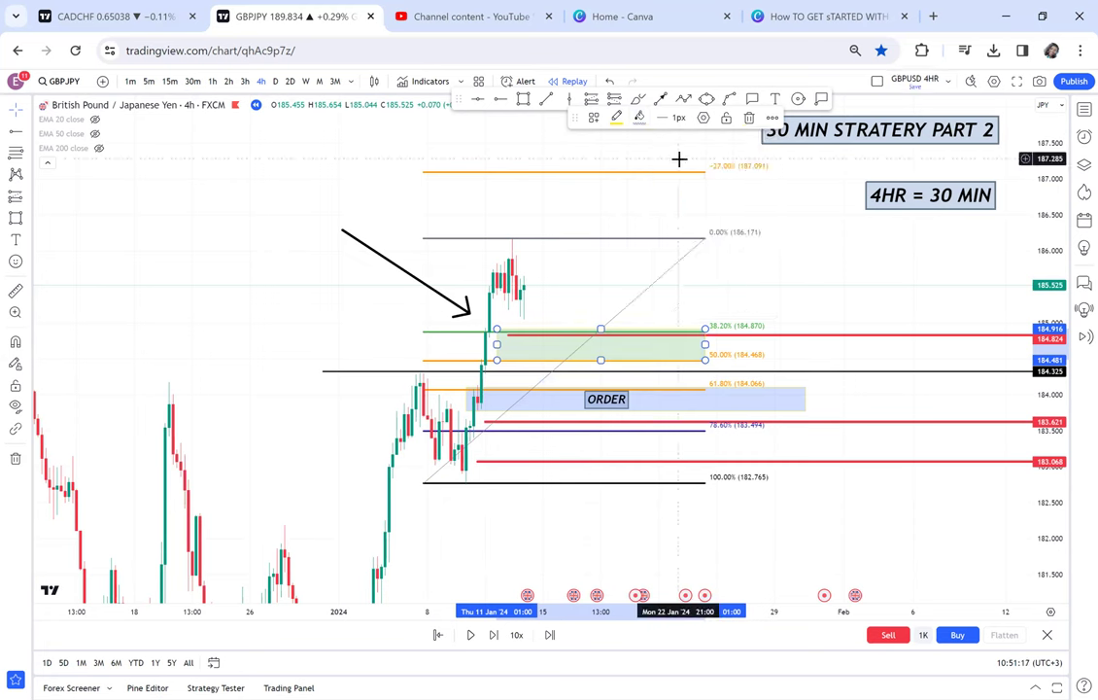
left_click(772, 283)
key("Delete")
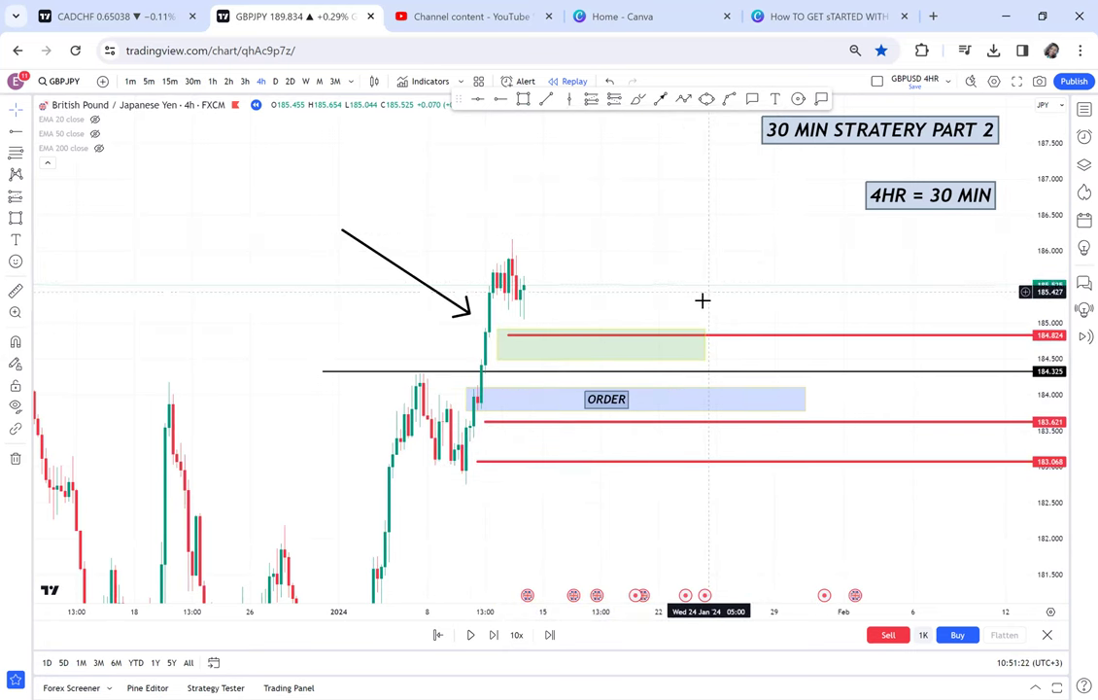
Add a 'FIB TOOL' text label and position it inside the green zone.
left_click(773, 101)
left_click(570, 351)
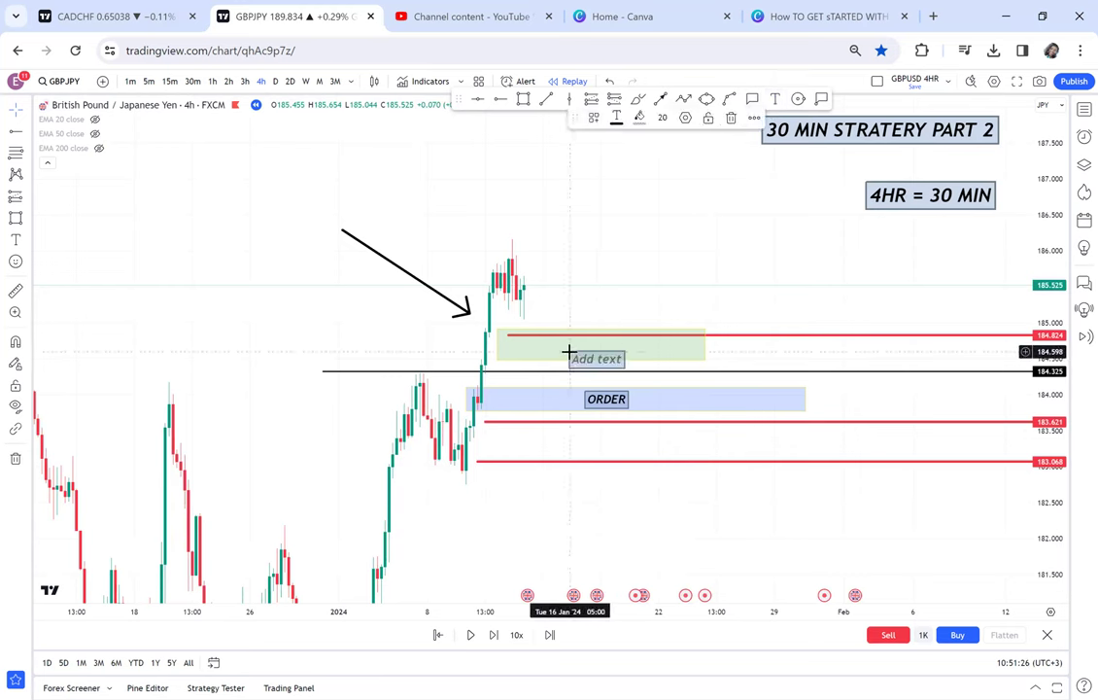
type("FIB TOOL")
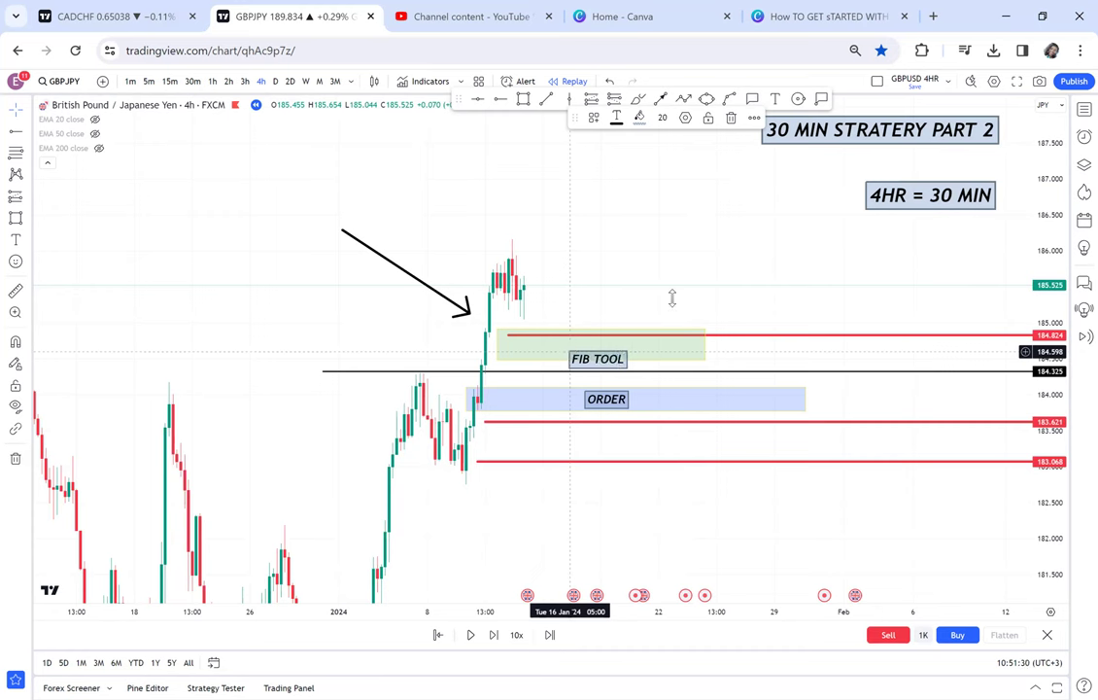
left_click(717, 276)
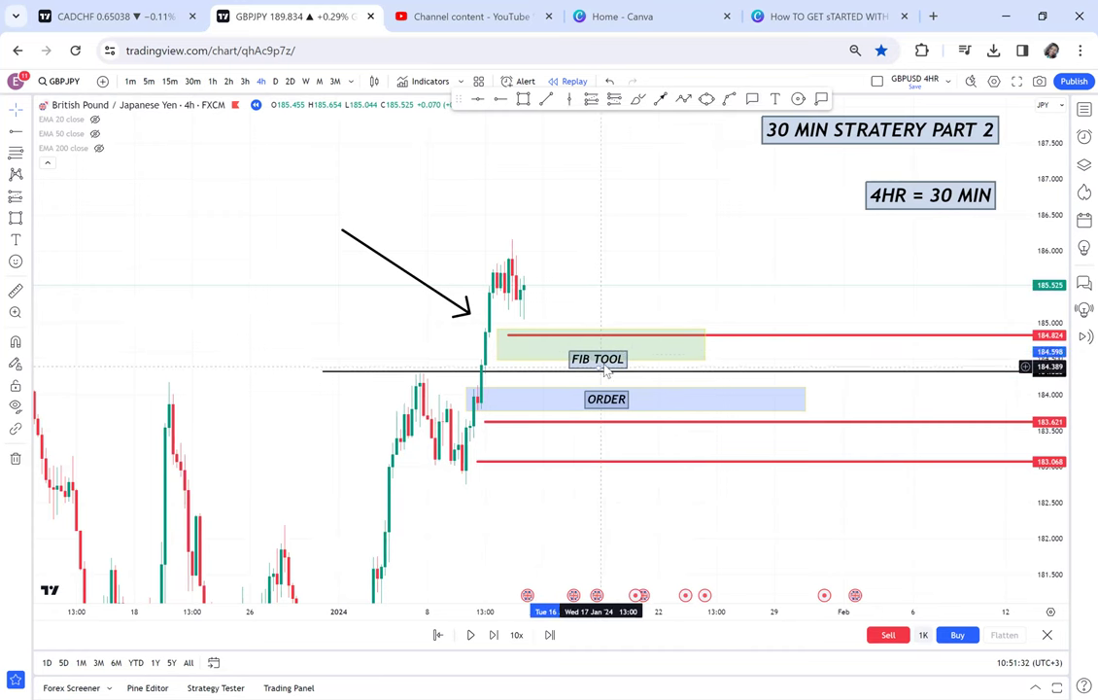
left_click_drag(601, 360, 617, 362)
left_click(622, 352)
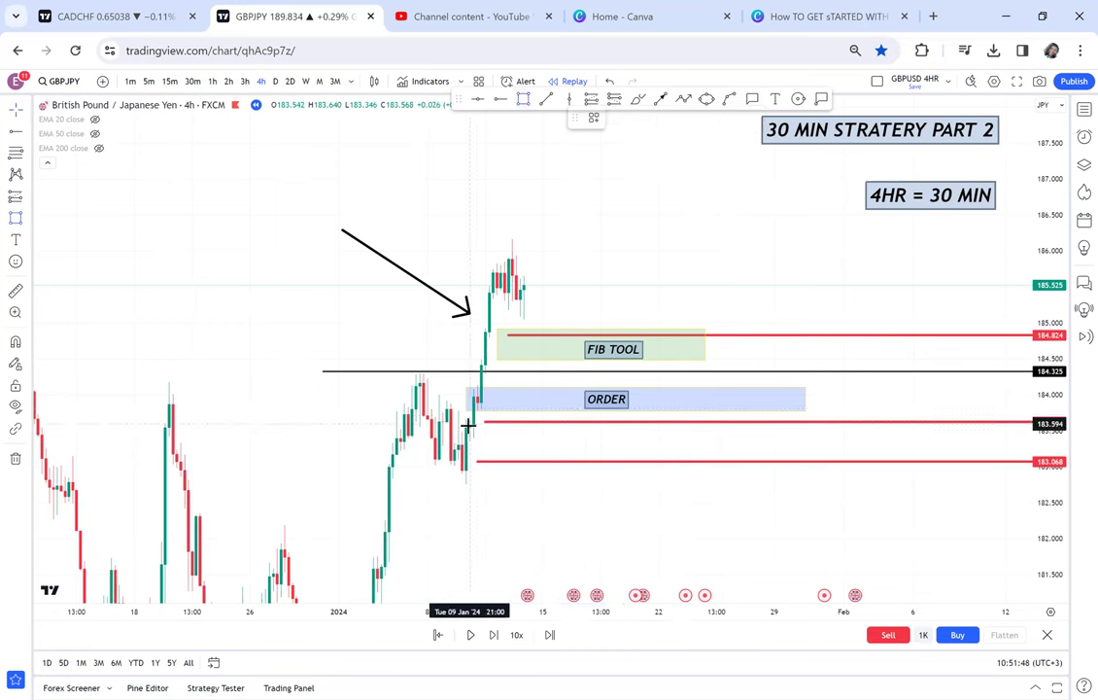
Draw a blue-filled rectangle around the 183.068 line.
left_click(438, 434)
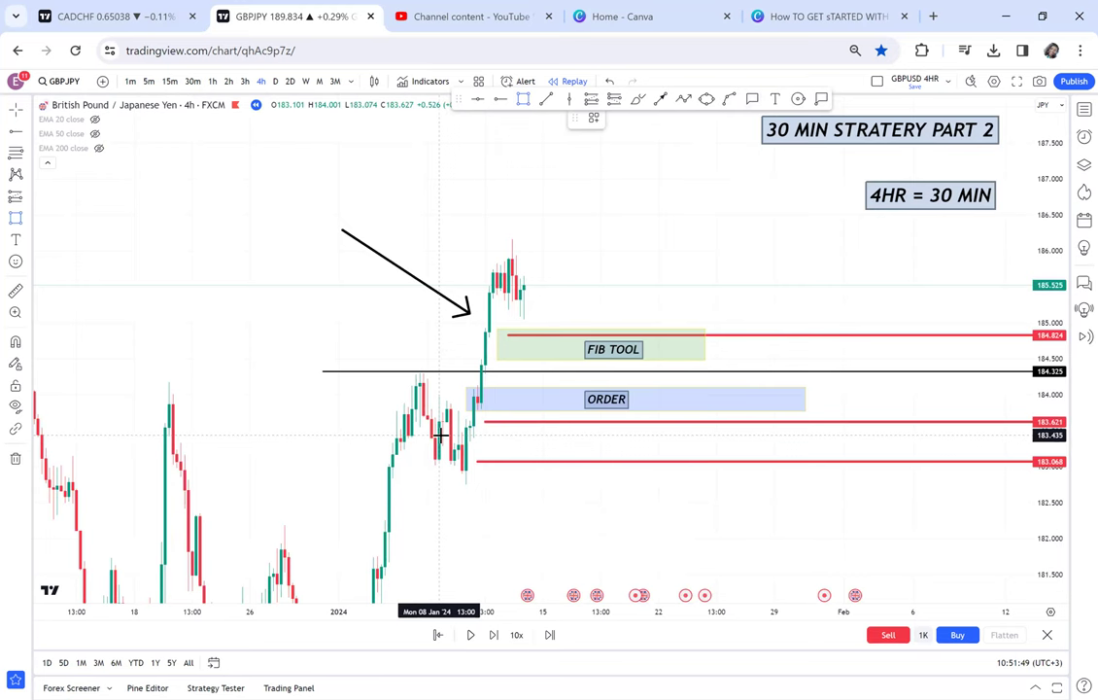
left_click(794, 474)
left_click_drag(799, 478, 805, 474)
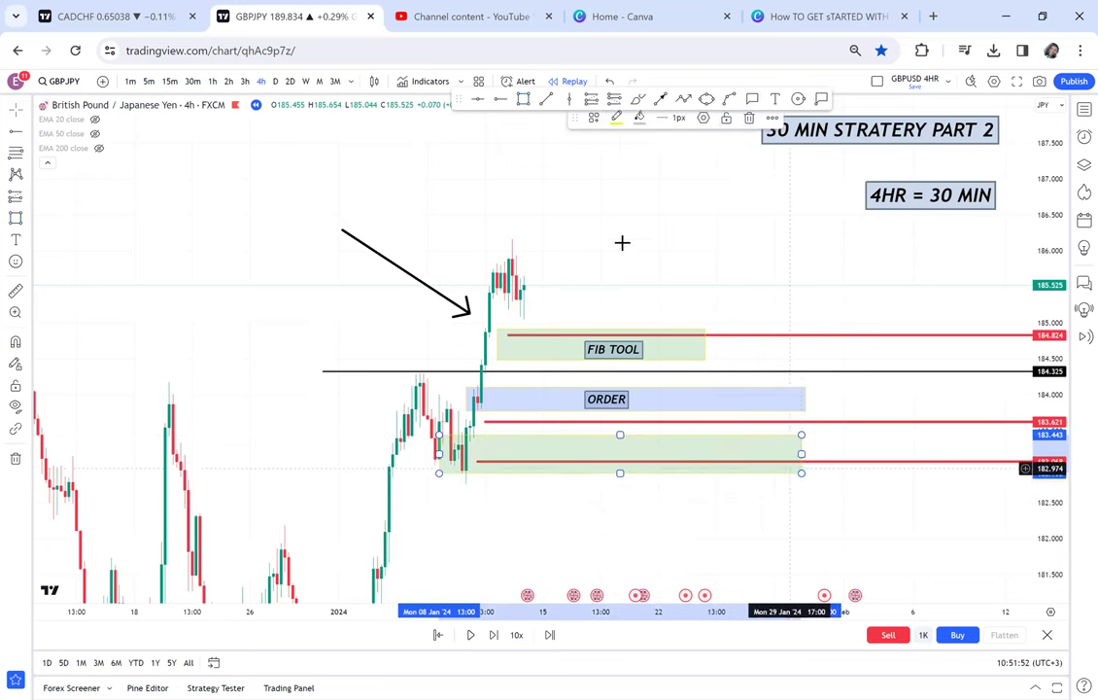
left_click(639, 120)
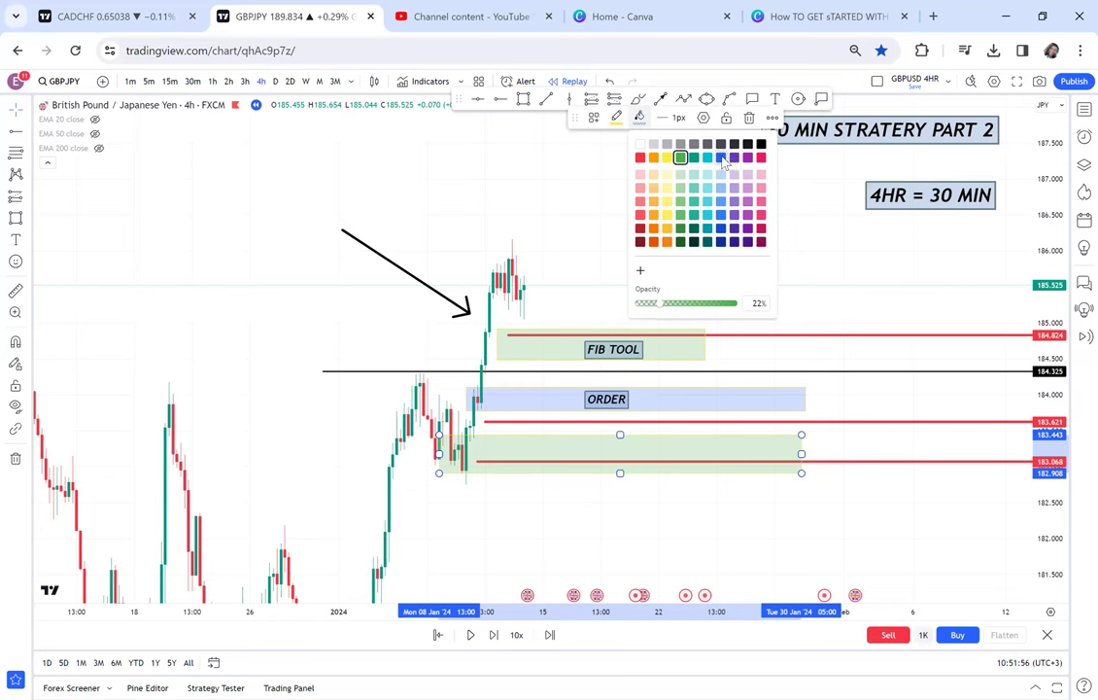
left_click(721, 158)
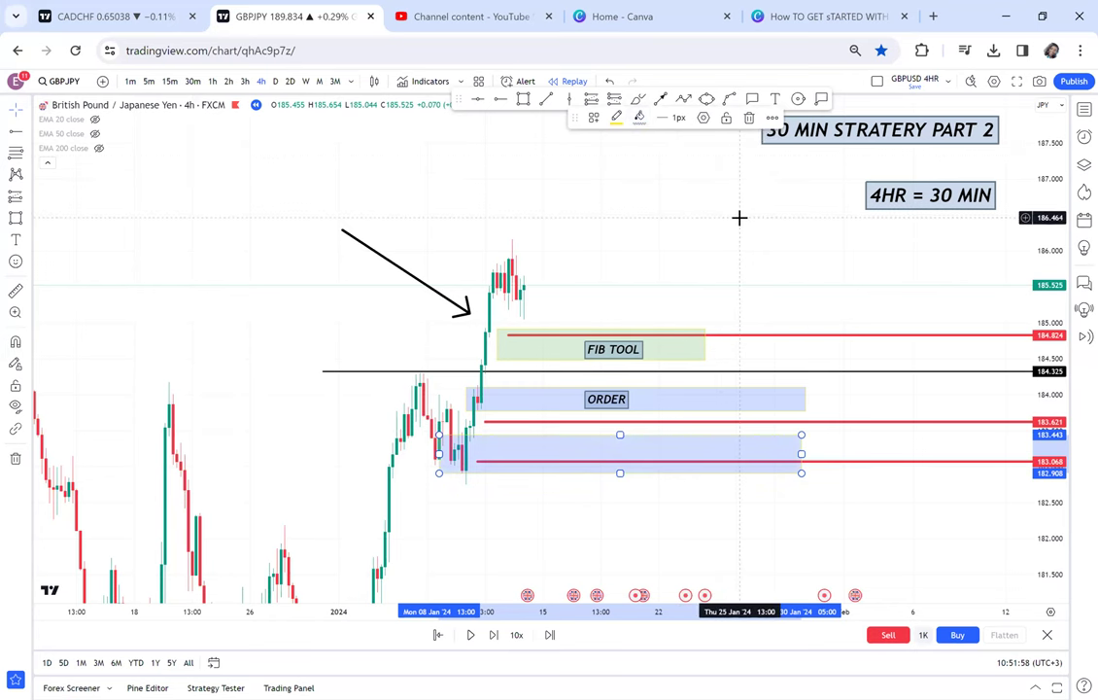
Clone the ORDER label into the lower blue zone.
left_click(620, 399)
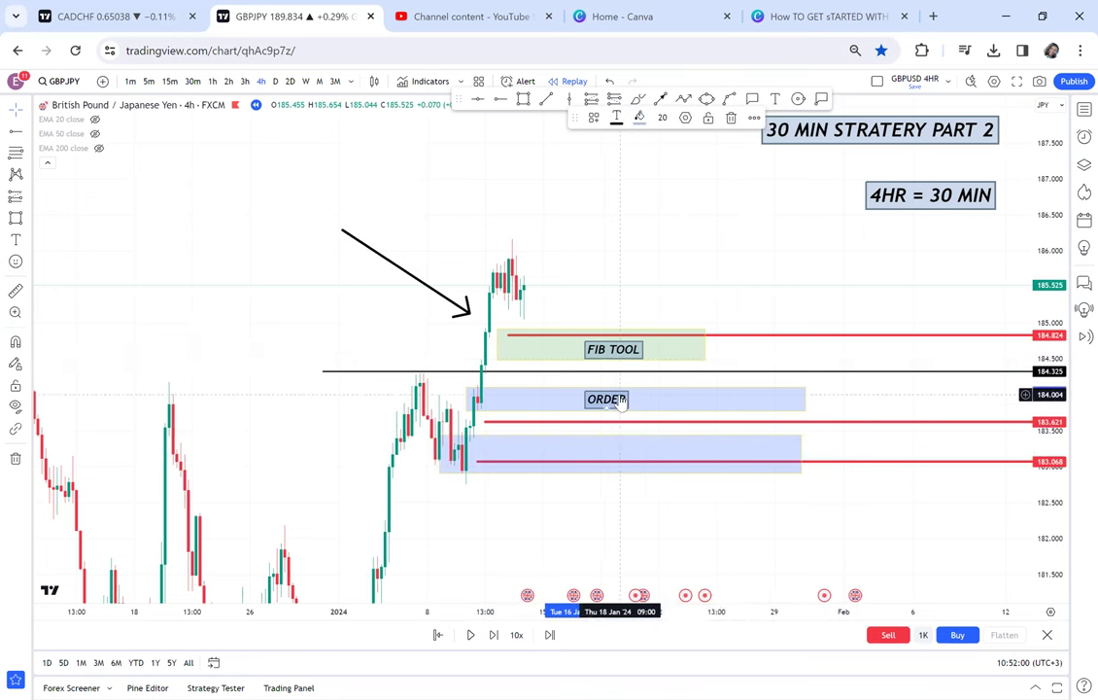
left_click(755, 119)
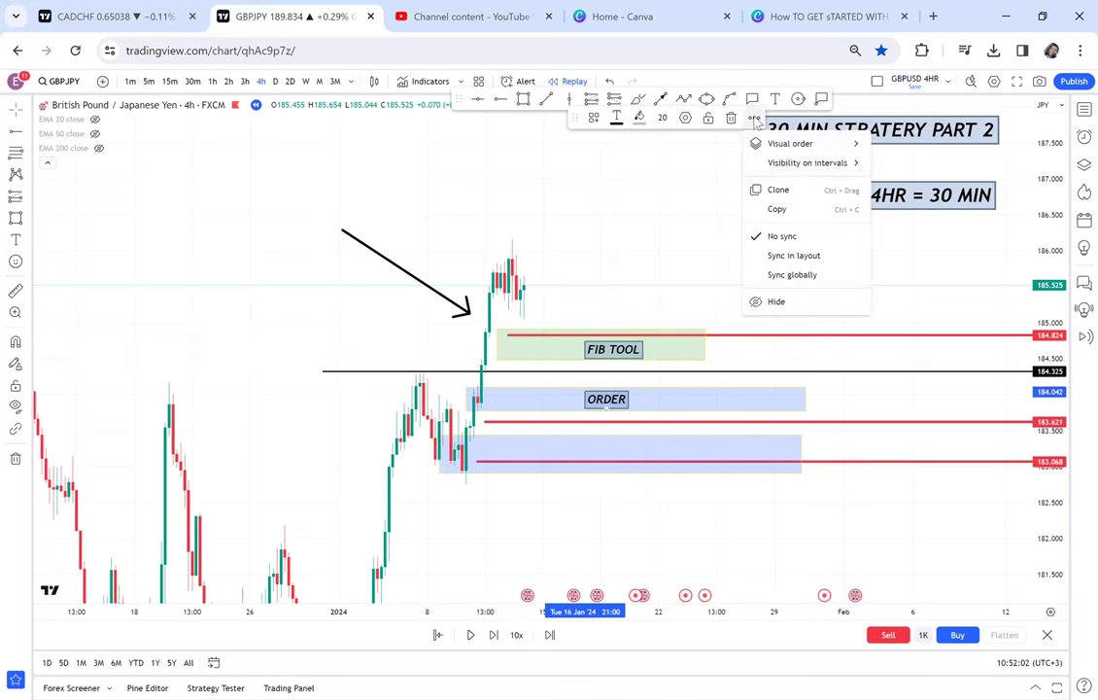
left_click(780, 187)
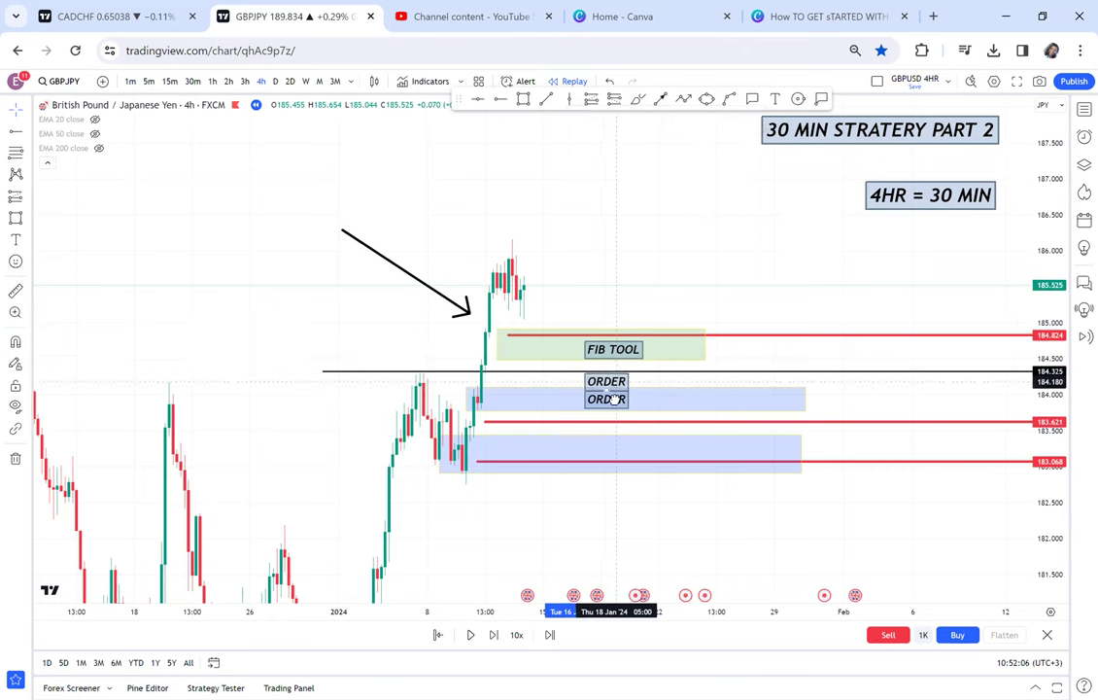
left_click(612, 458)
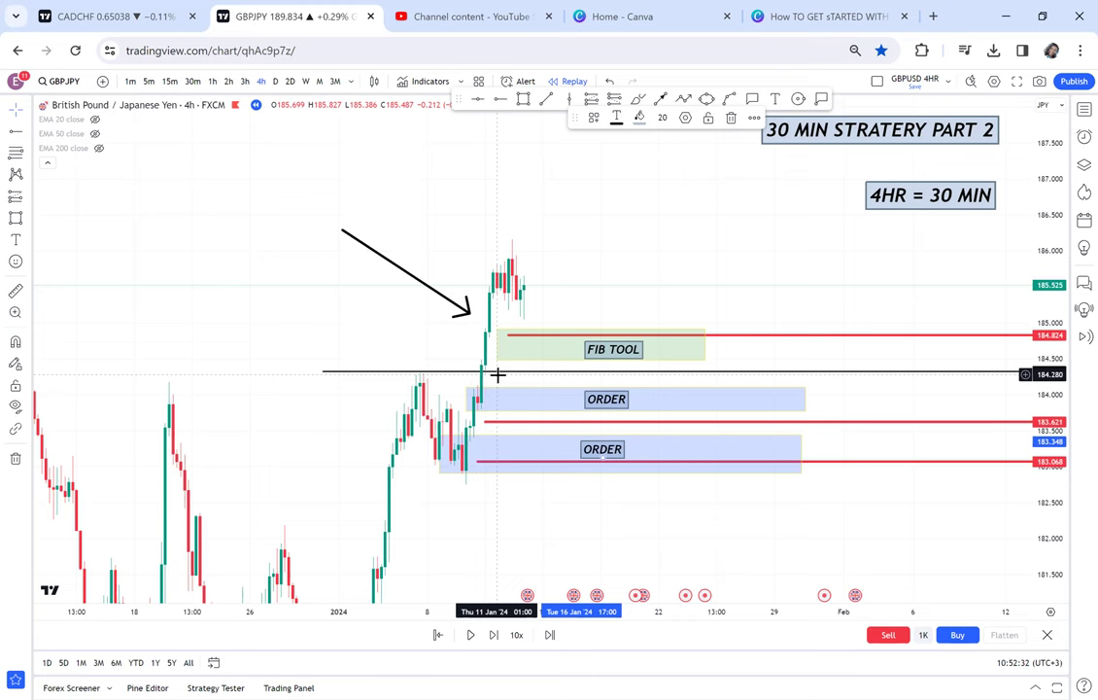
Add the note 'TREND BUY = DOUBLE BOTTOM 30 MIN 99%' above the candles.
left_click(679, 263)
left_click_drag(582, 296, 679, 259)
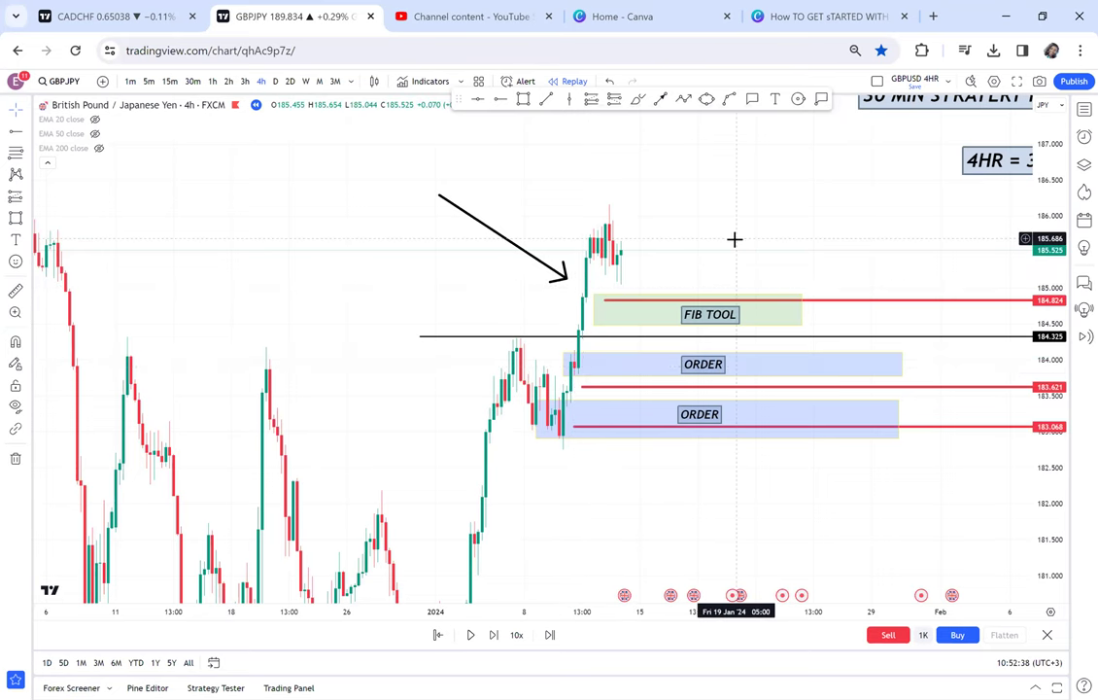
left_click_drag(732, 238, 637, 343)
left_click(776, 103)
left_click(475, 204)
type("TREN")
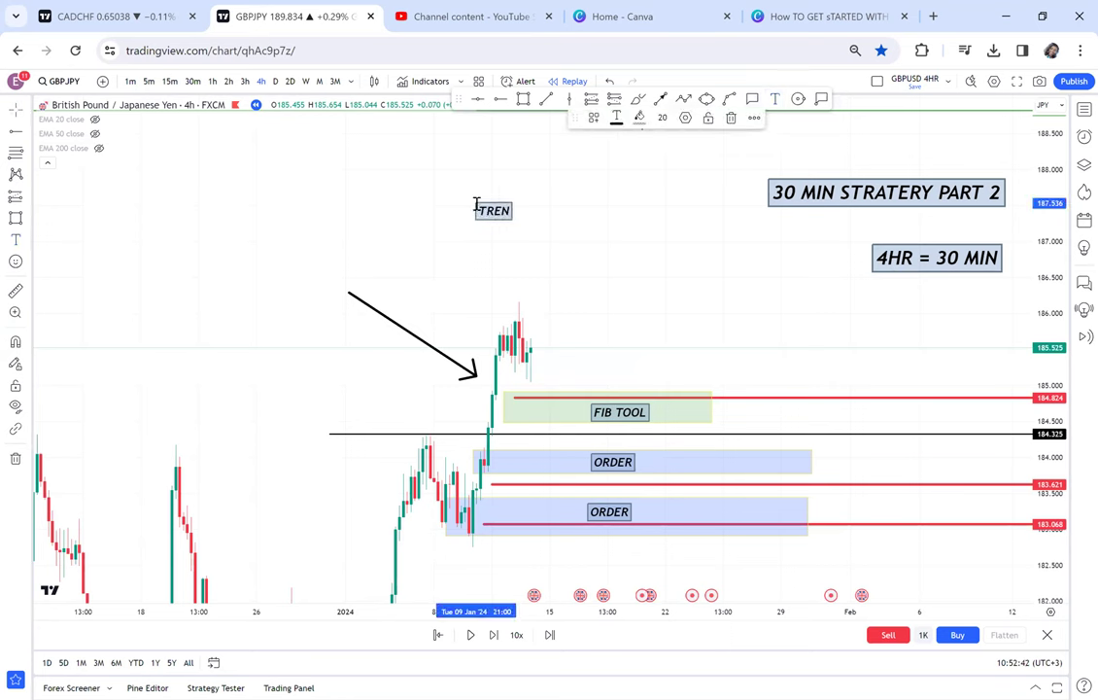
type("D BUY ")
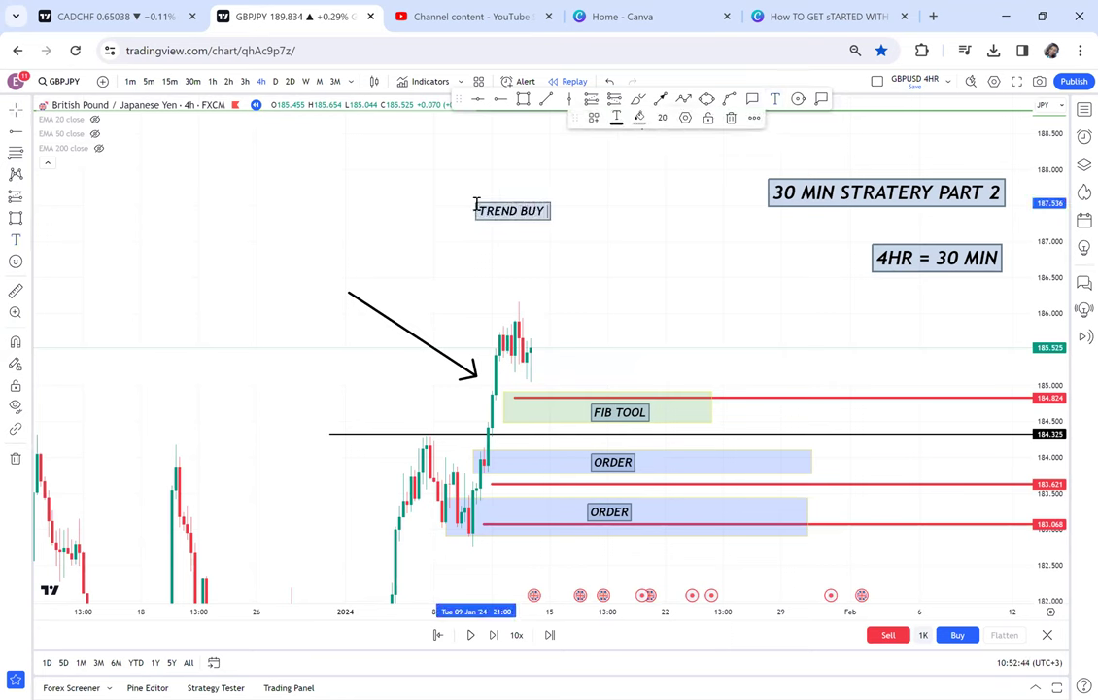
type("= DOUBLE")
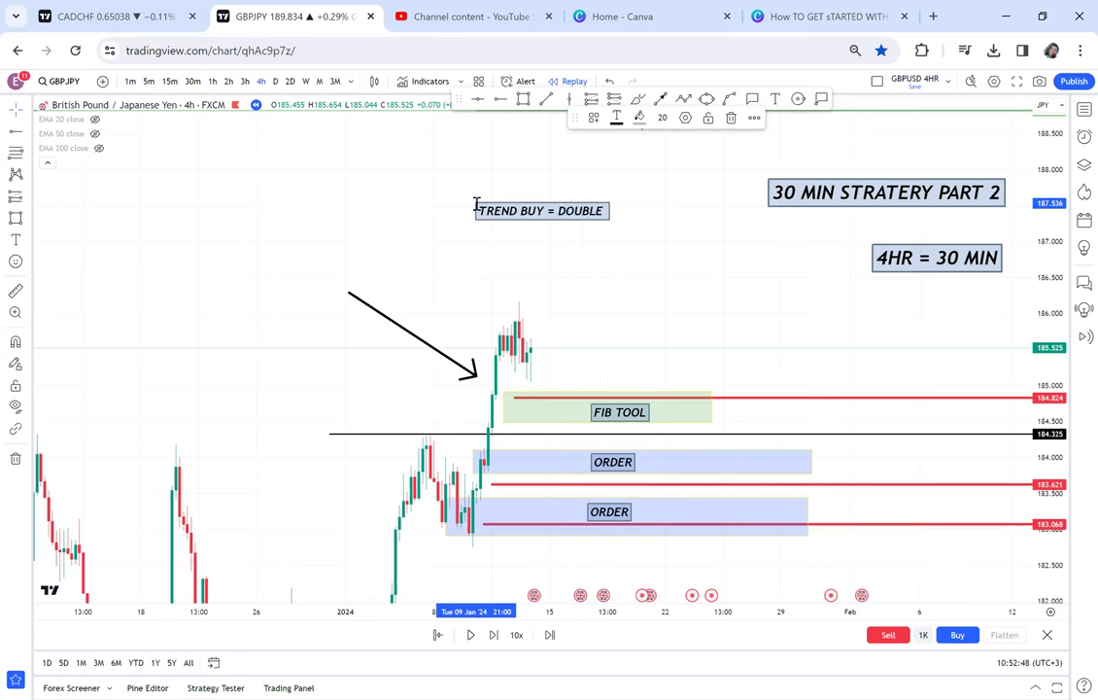
type(" BOTTOM")
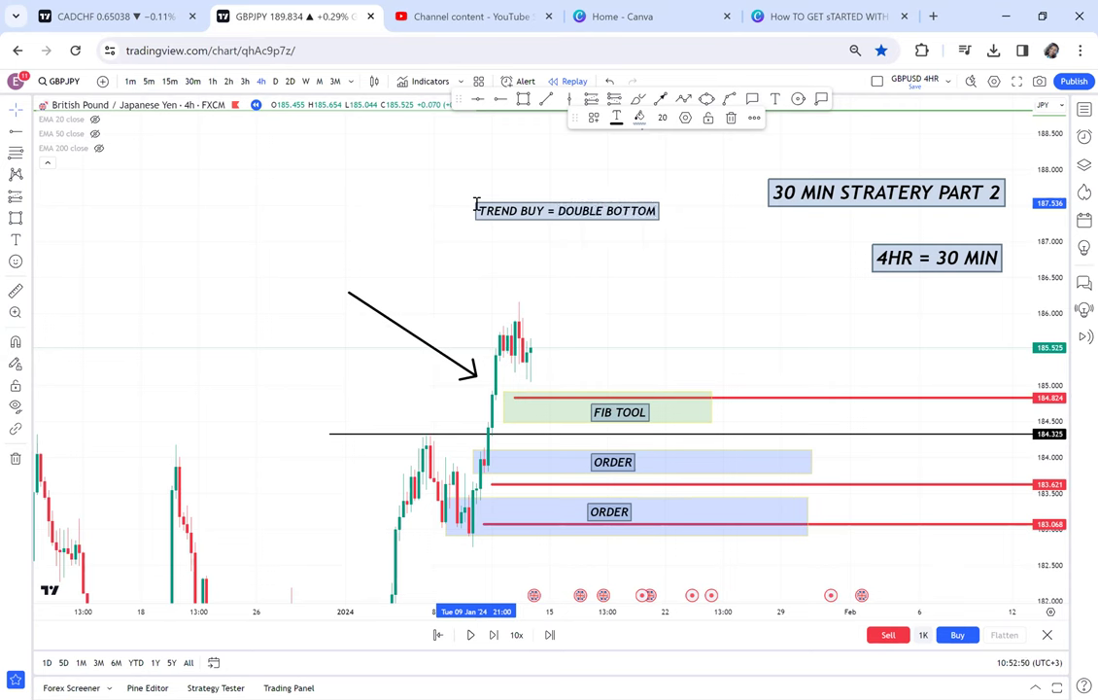
type(" 30 MIN 9")
key("BackSpace")
type("99")
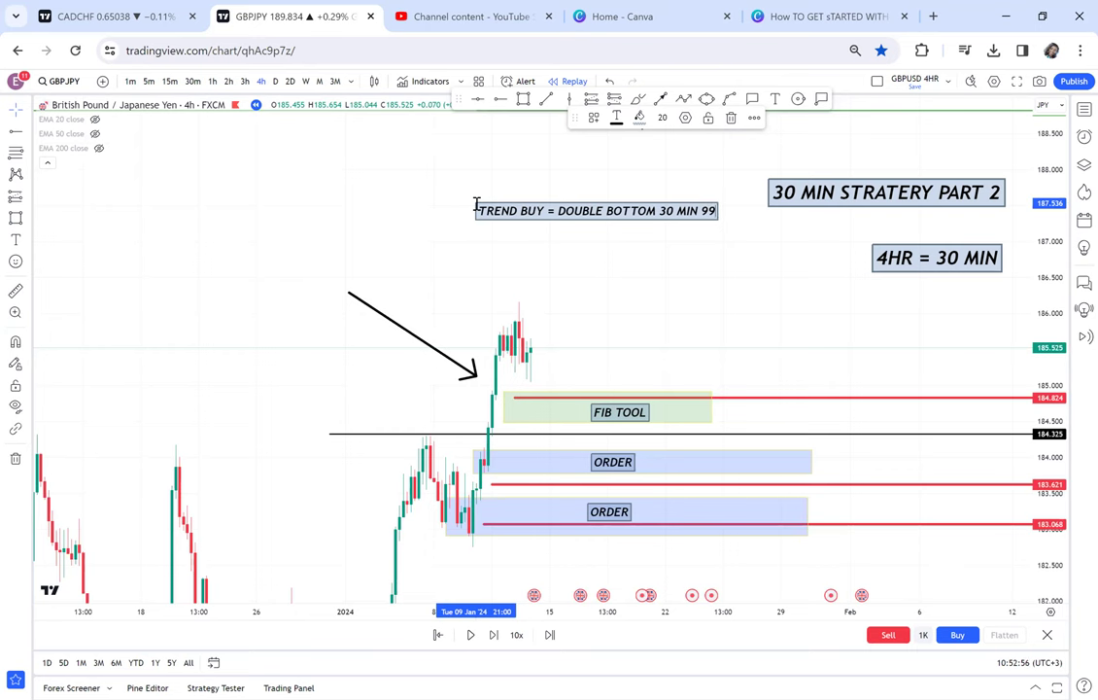
type("%")
left_click_drag(656, 256, 686, 192)
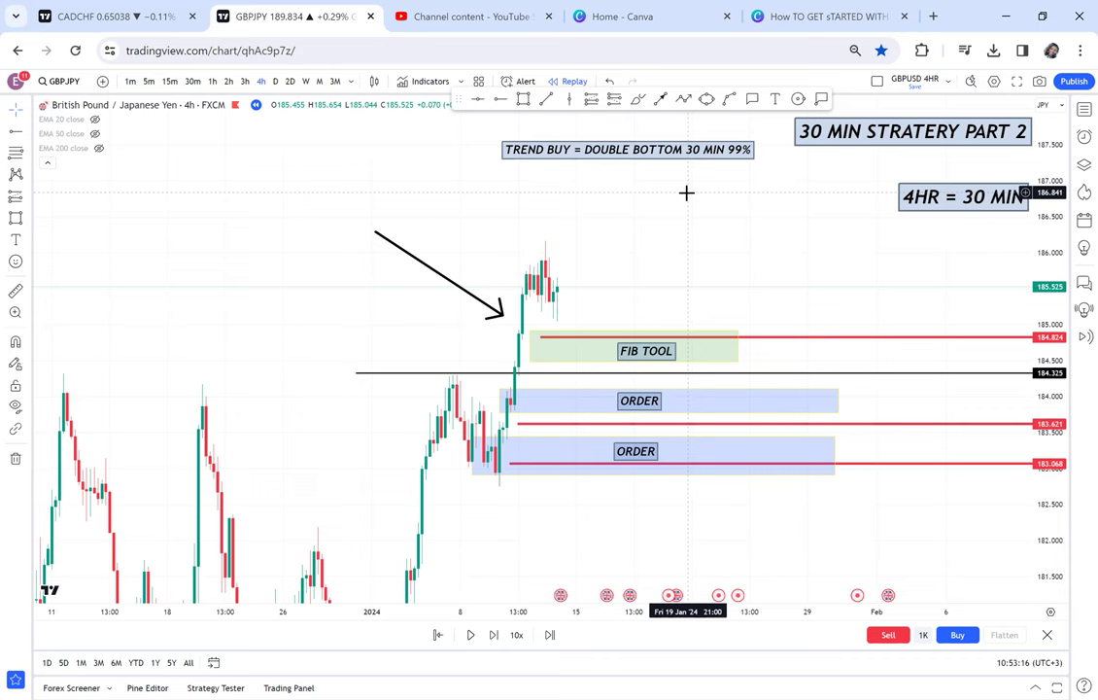
Draw a thin coloured band across the upper ORDER zone and switch to 3h candles.
left_click(525, 100)
left_click_drag(498, 401, 807, 408)
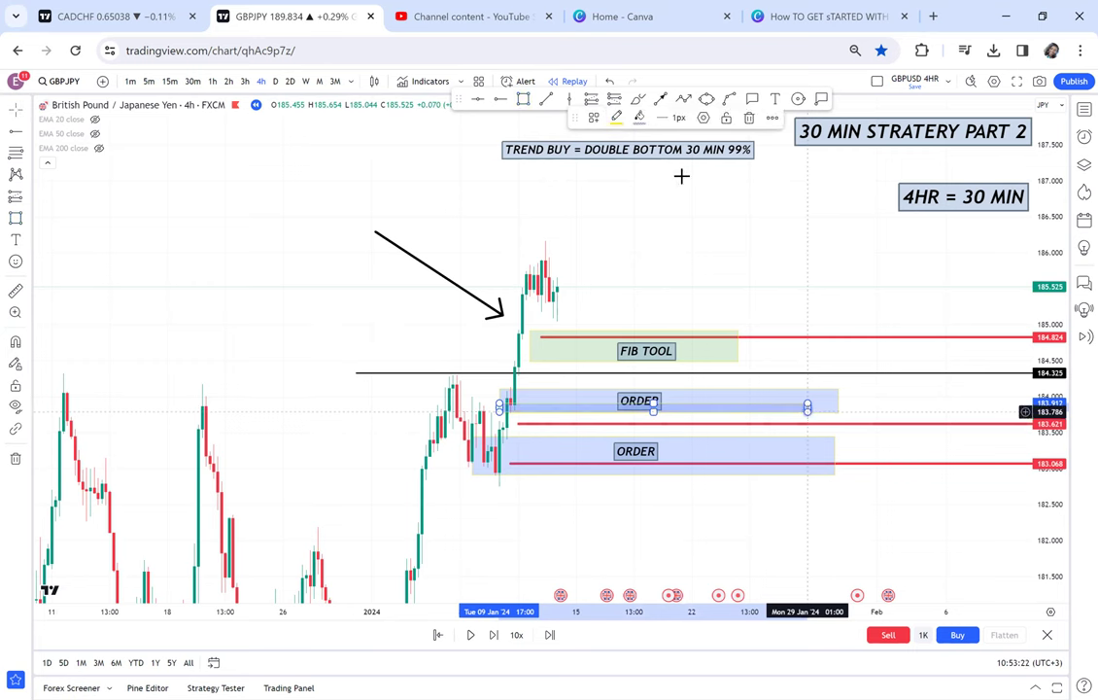
left_click(638, 117)
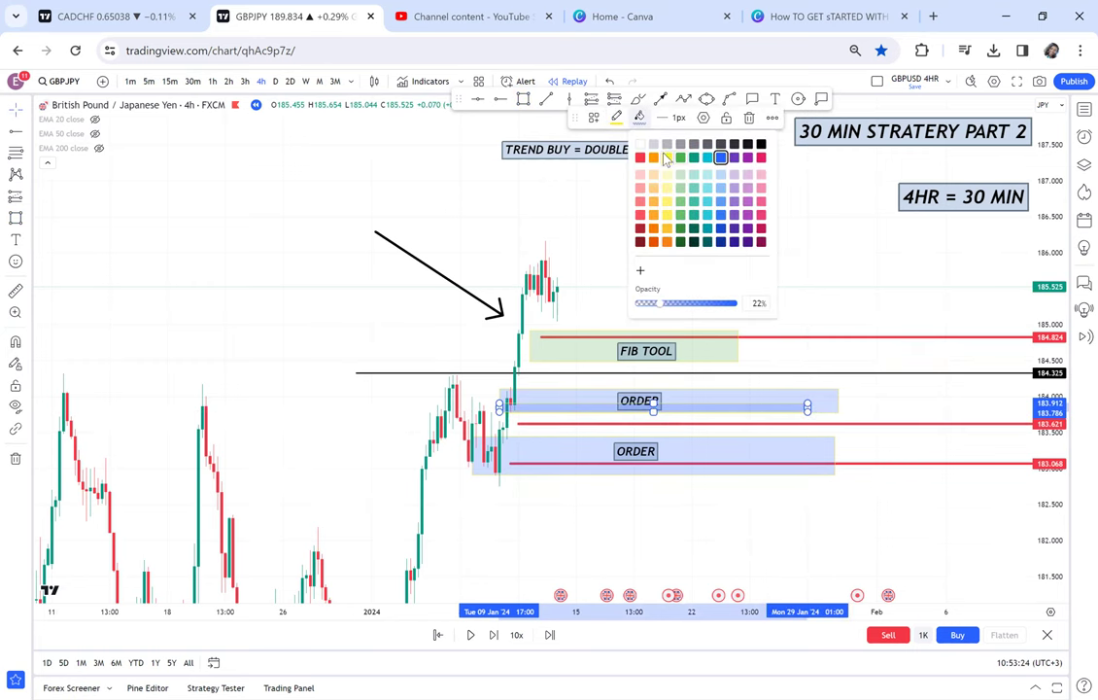
left_click(667, 160)
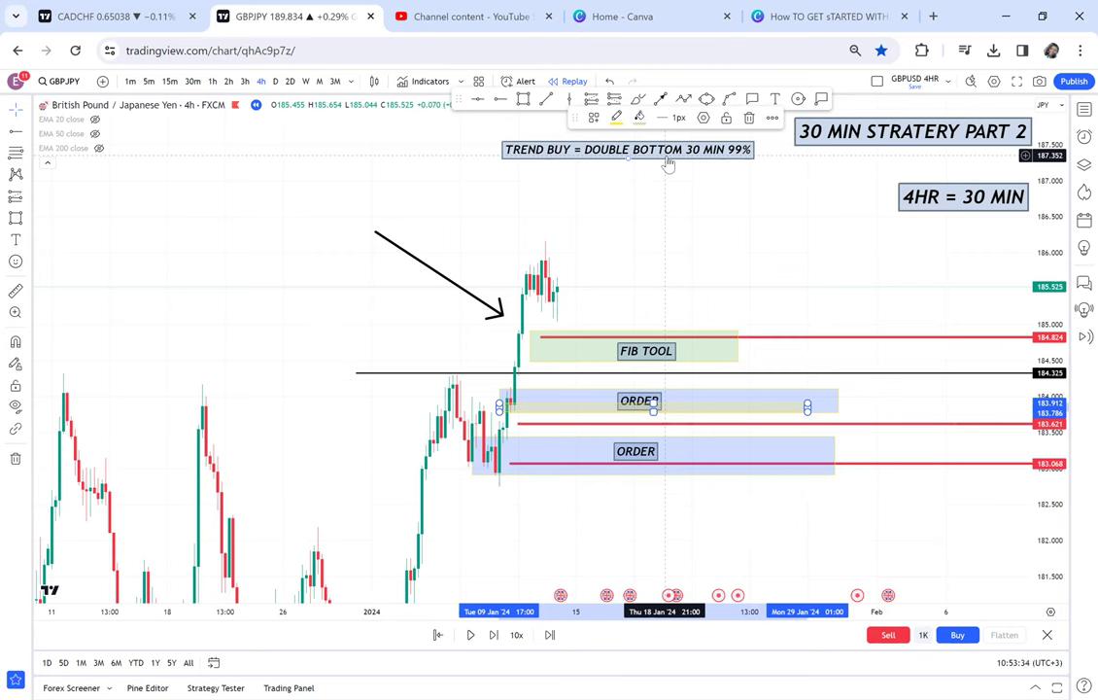
left_click(667, 165)
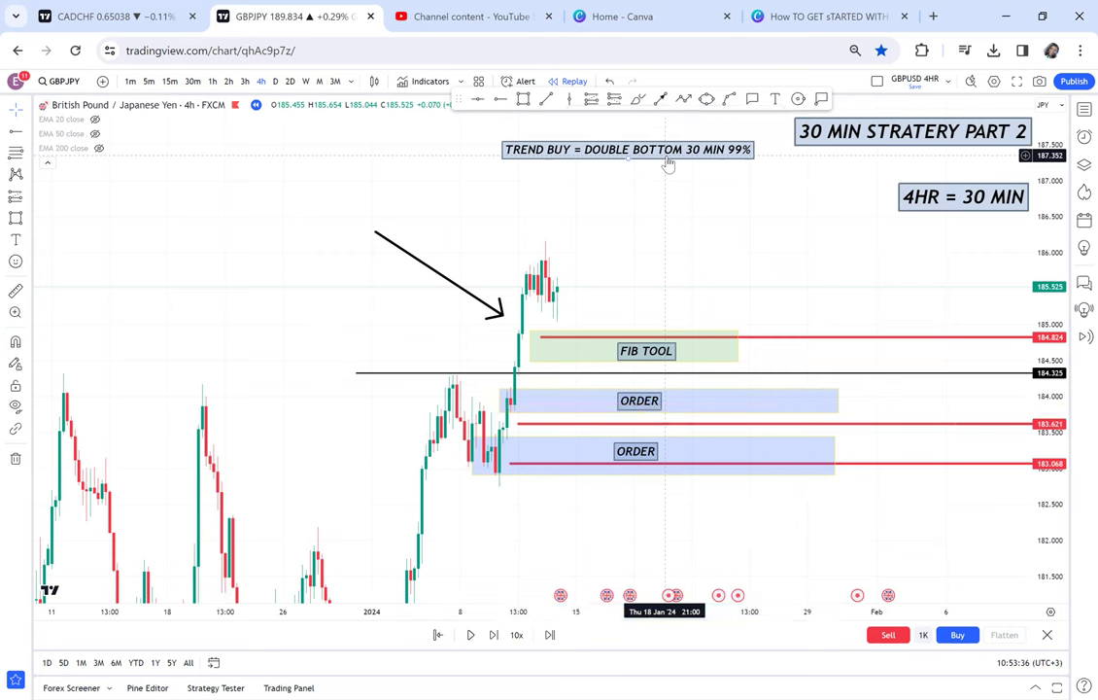
left_click(246, 82)
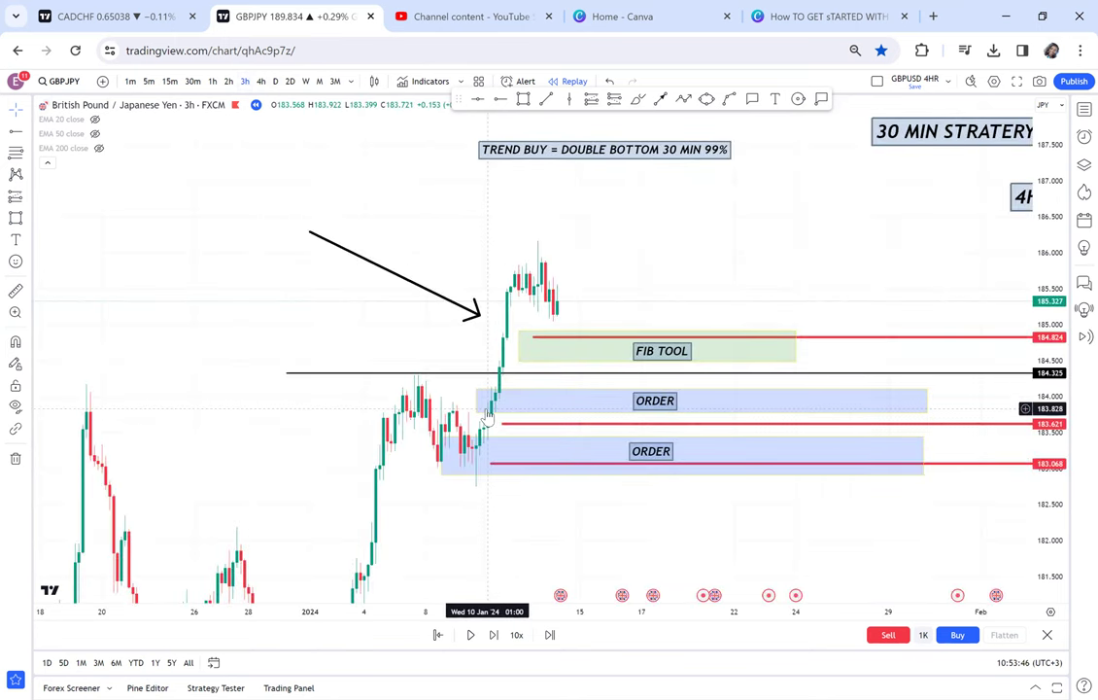
Cycle GBPJPY through the 2h, 1h and 4h timeframes, ending on 30-minute candles.
left_click(228, 82)
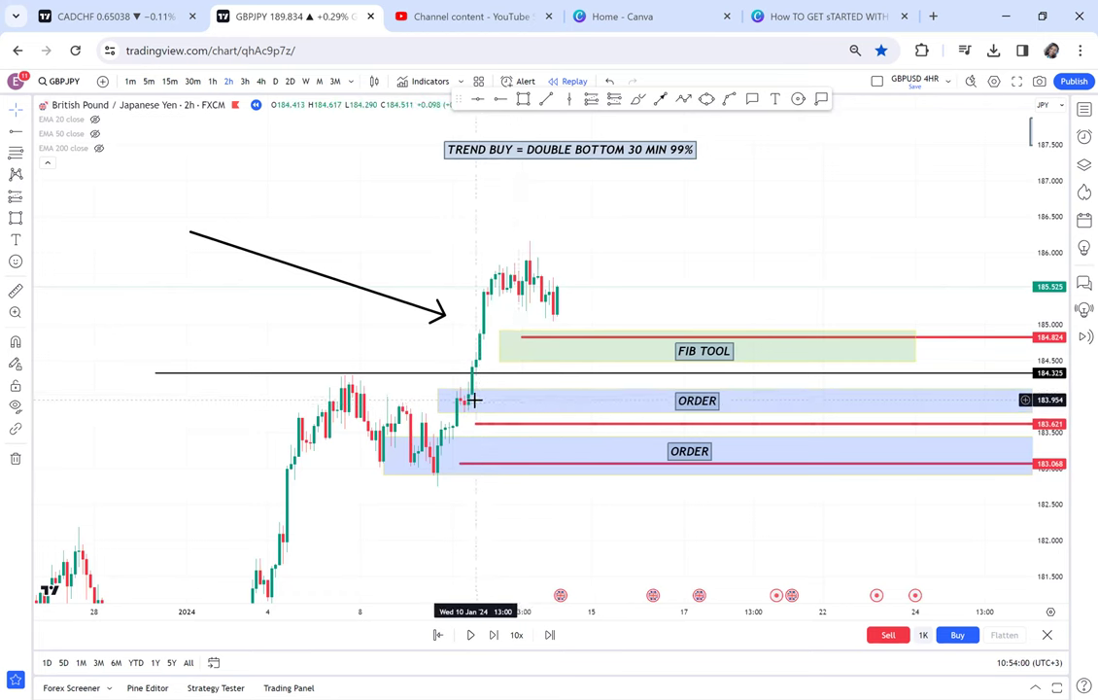
left_click(213, 82)
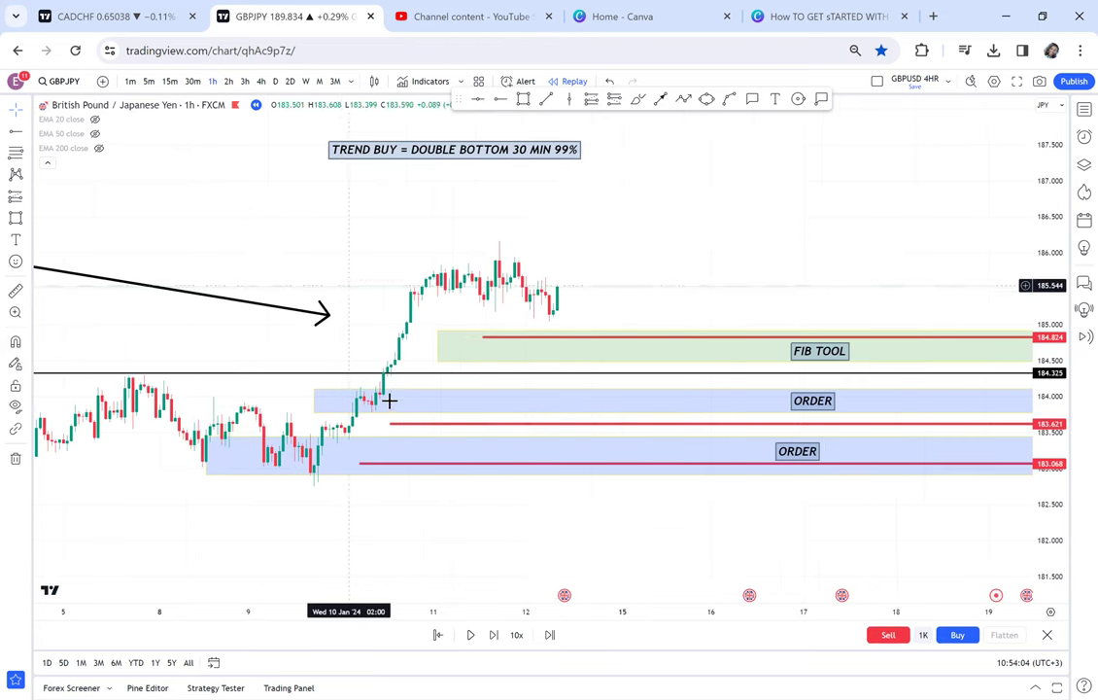
left_click(573, 407)
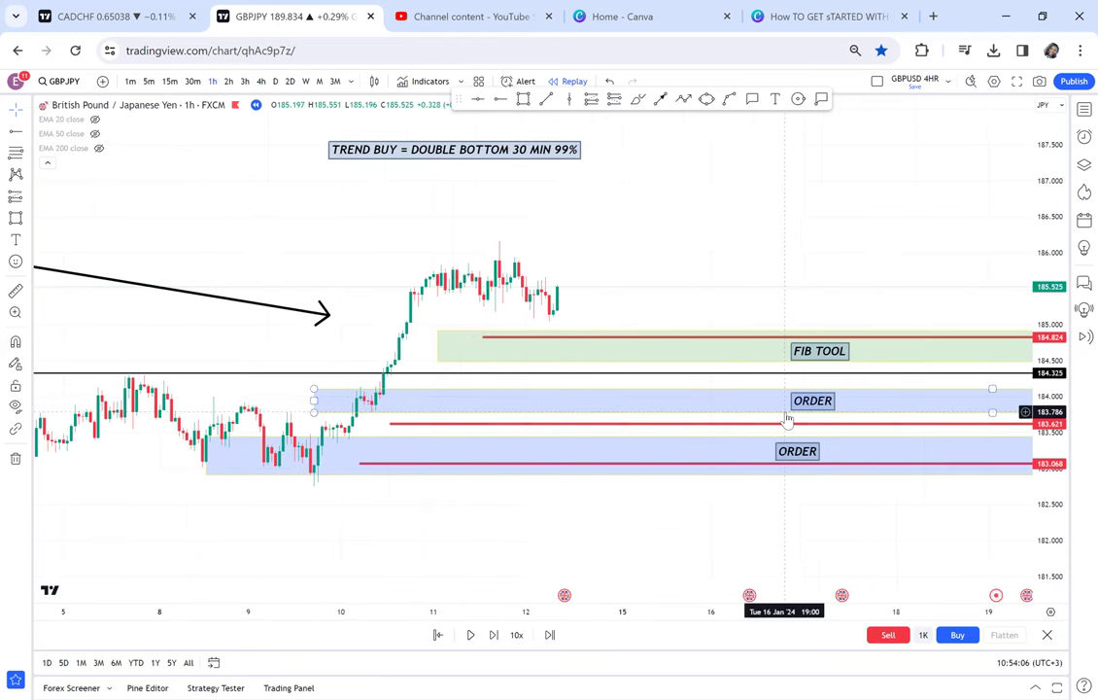
left_click(510, 224)
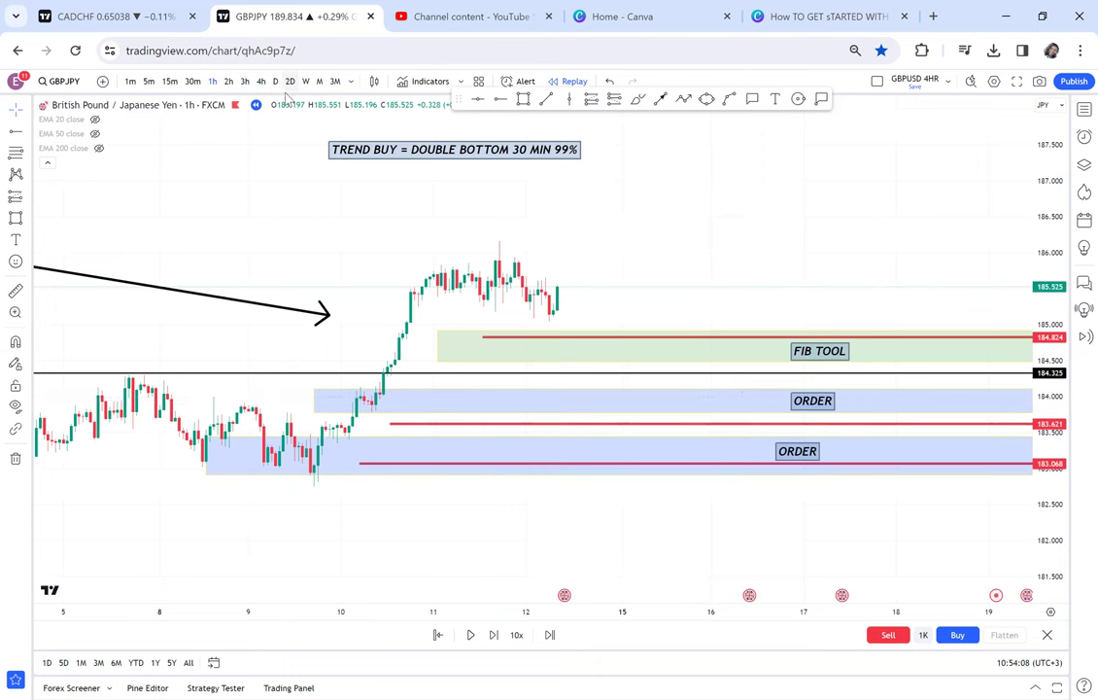
left_click(229, 82)
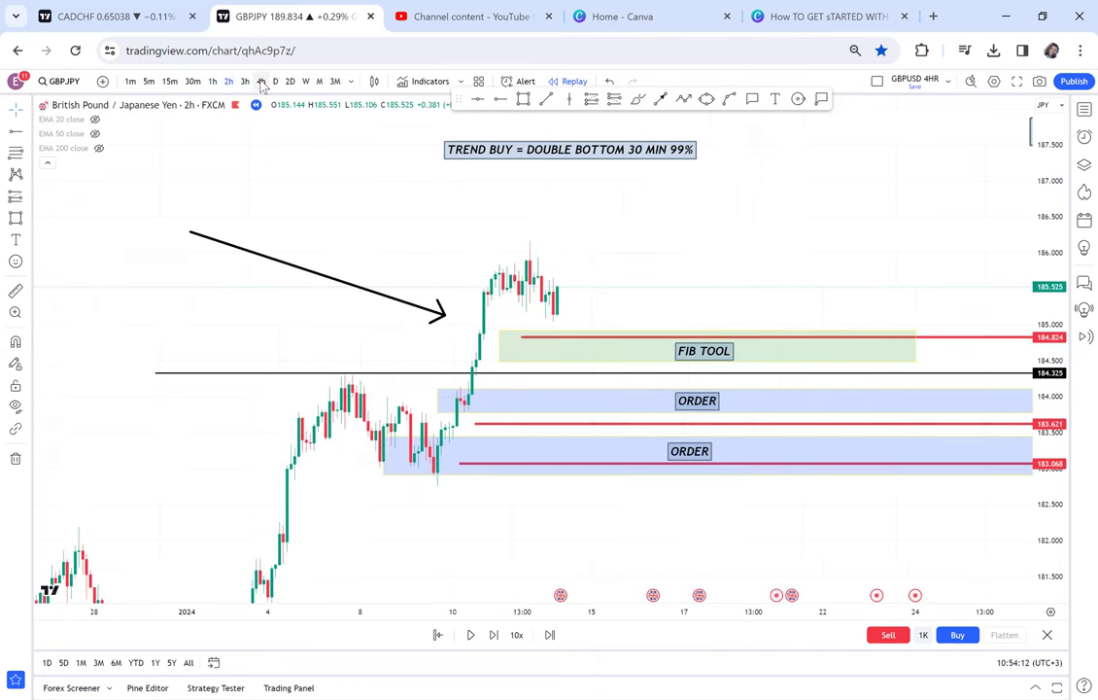
left_click(261, 82)
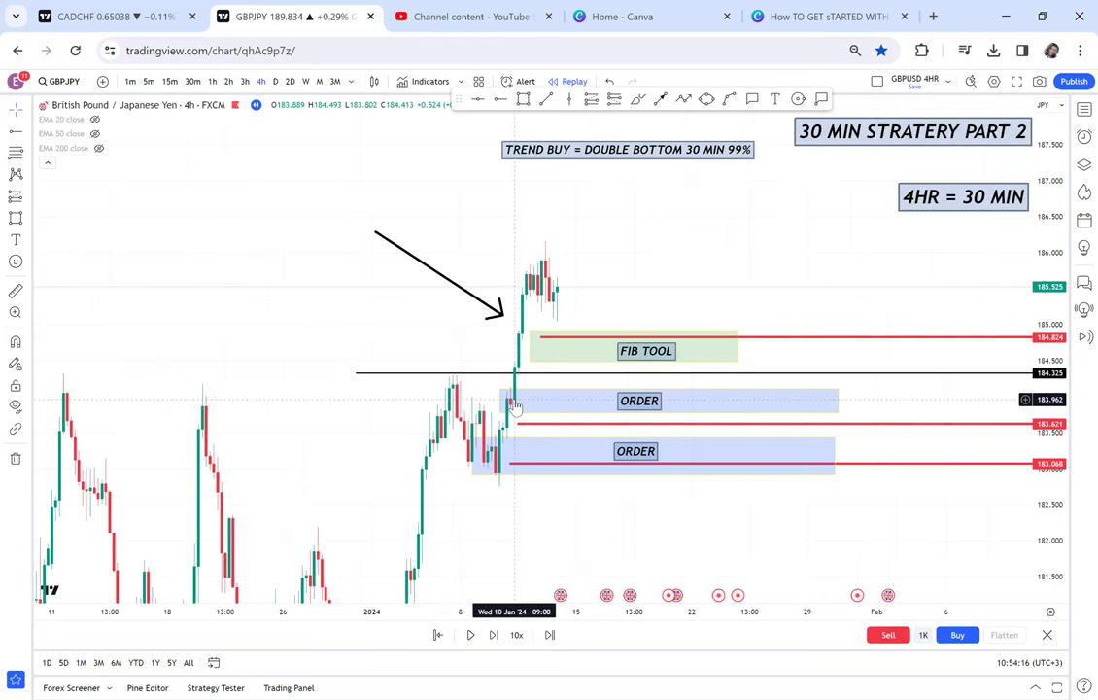
left_click(229, 82)
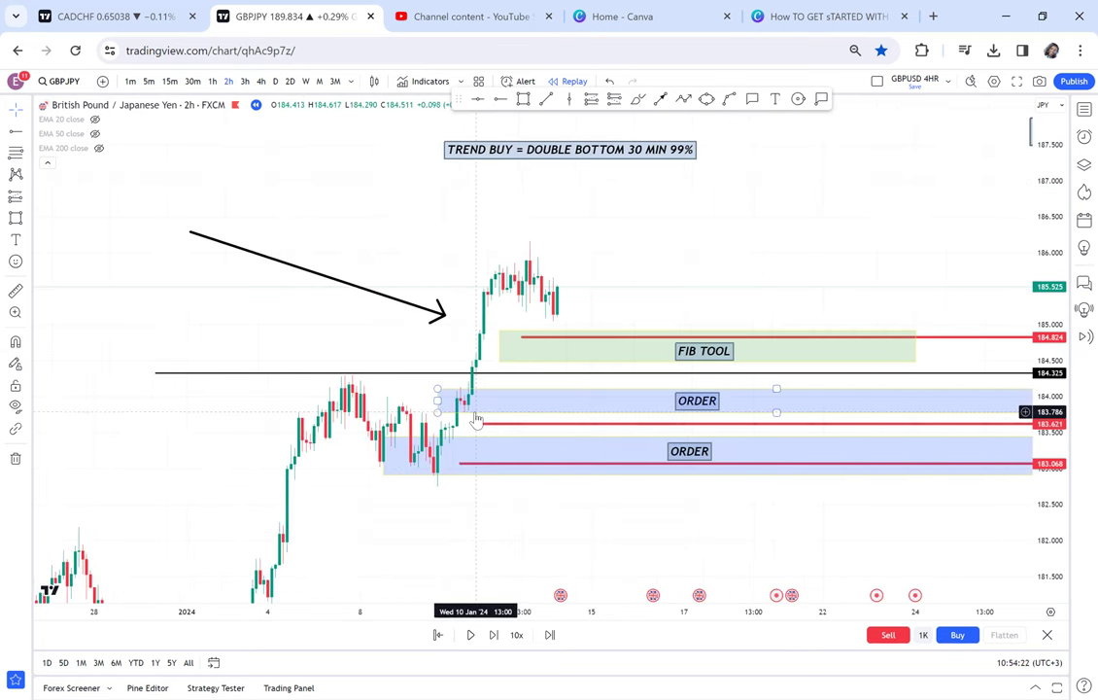
left_click(213, 81)
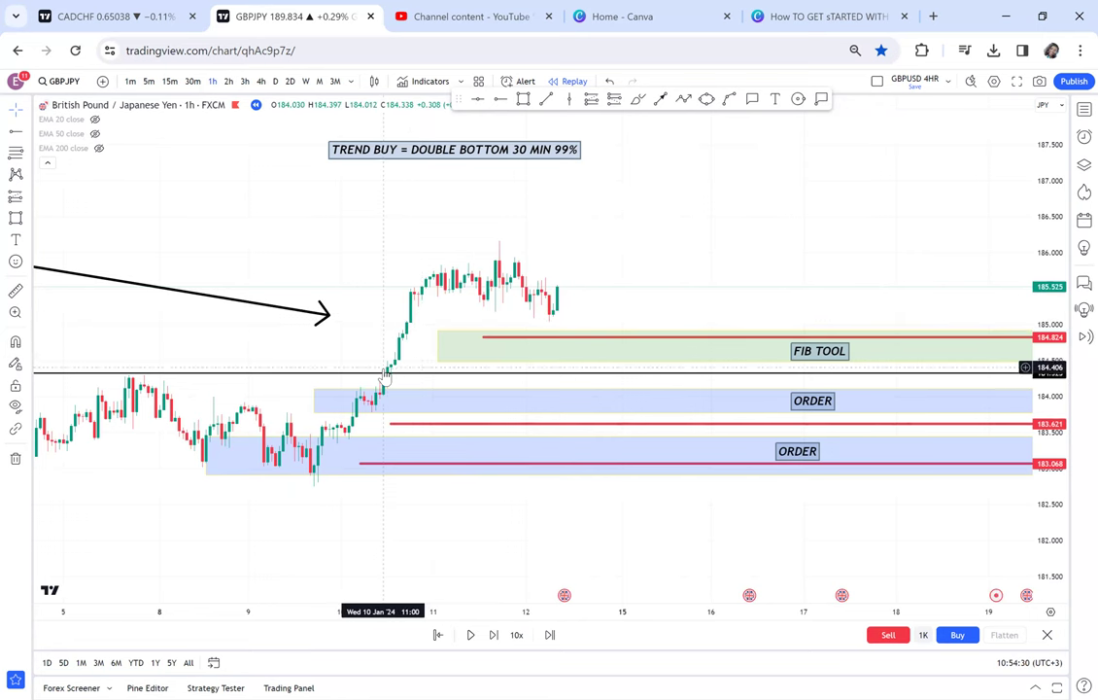
left_click(193, 81)
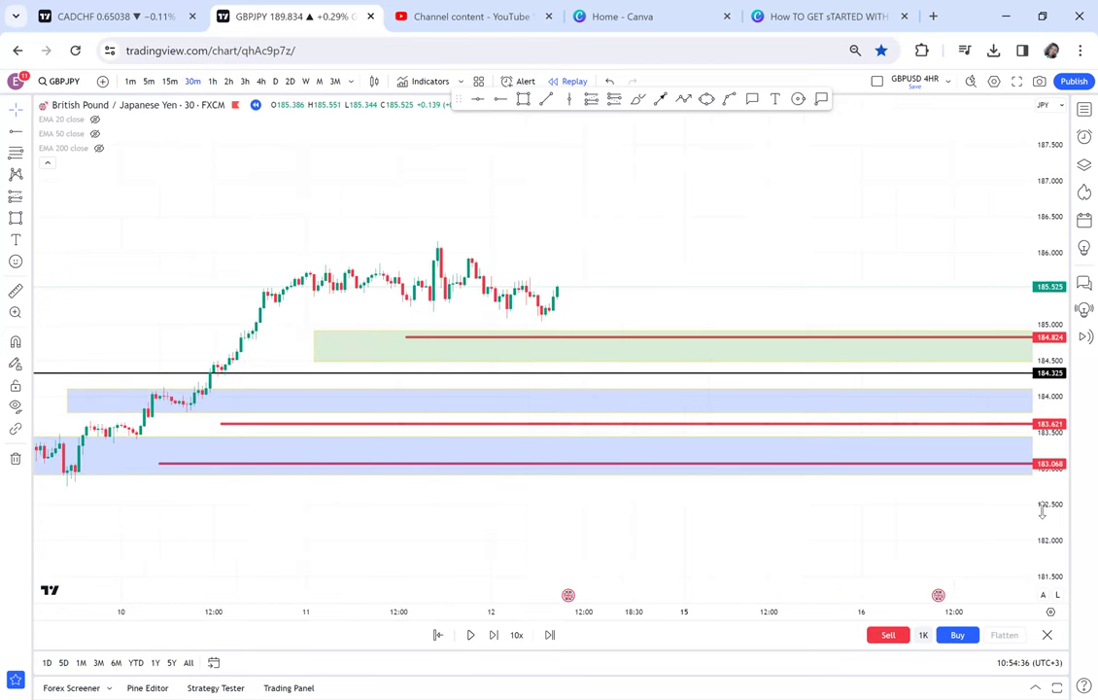
Draw a thin yellow rectangle band at about 184.5 and place a text label on it.
left_click_drag(1008, 374, 1004, 341)
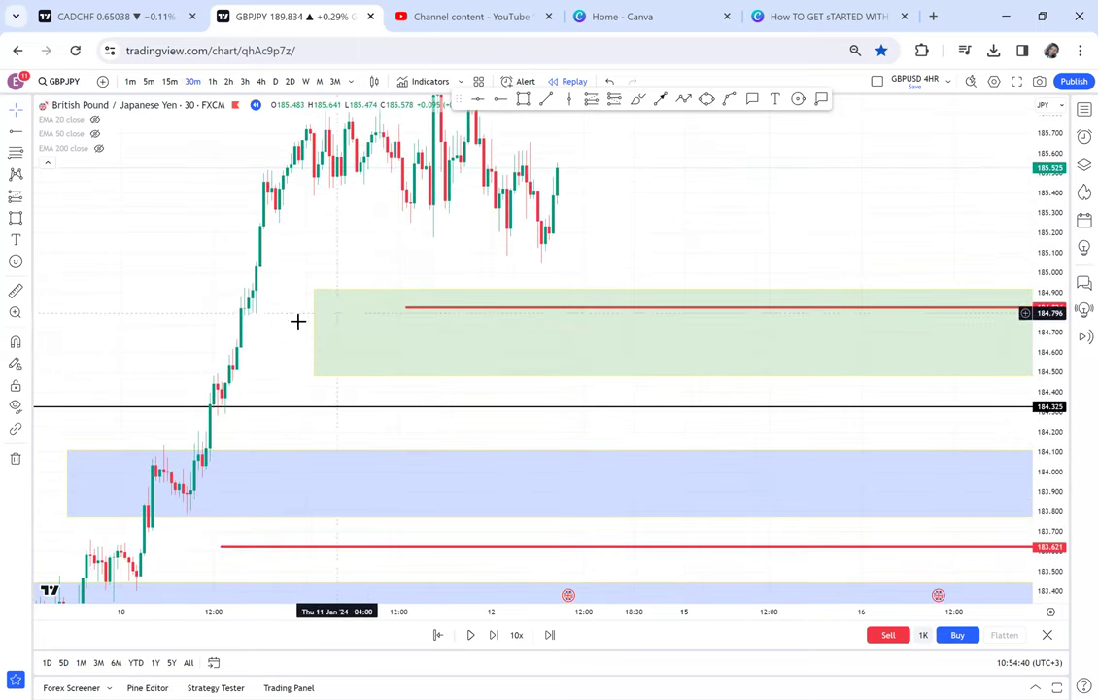
left_click_drag(519, 276, 535, 269)
scroll(461, 291, "left", 3)
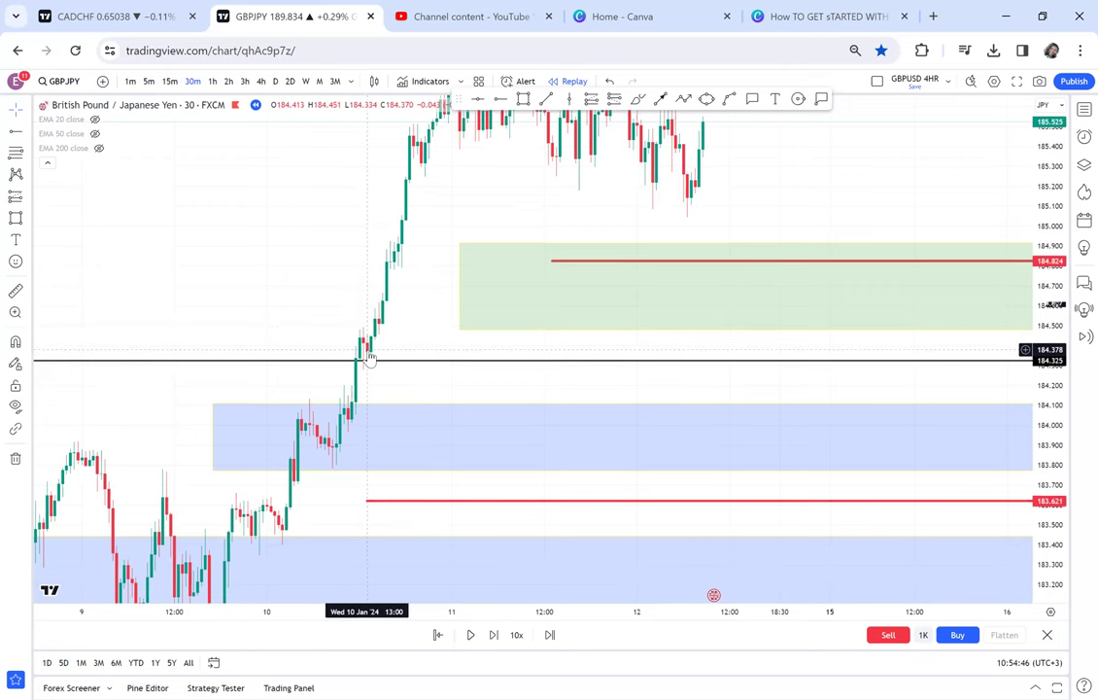
left_click_drag(457, 303, 437, 247)
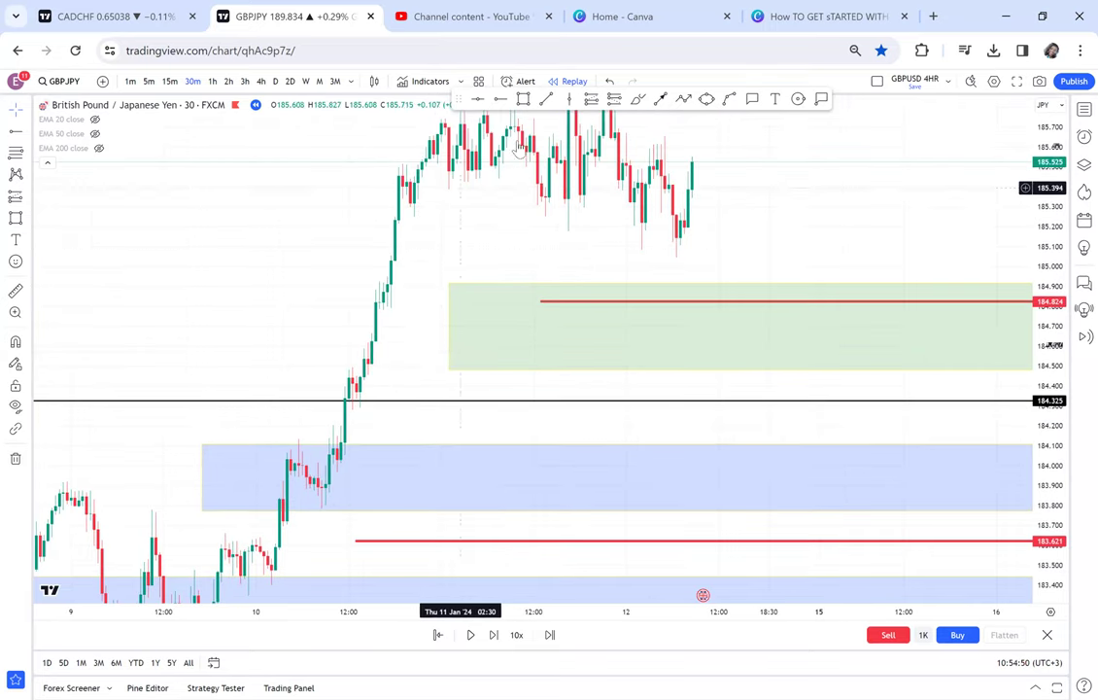
left_click(522, 98)
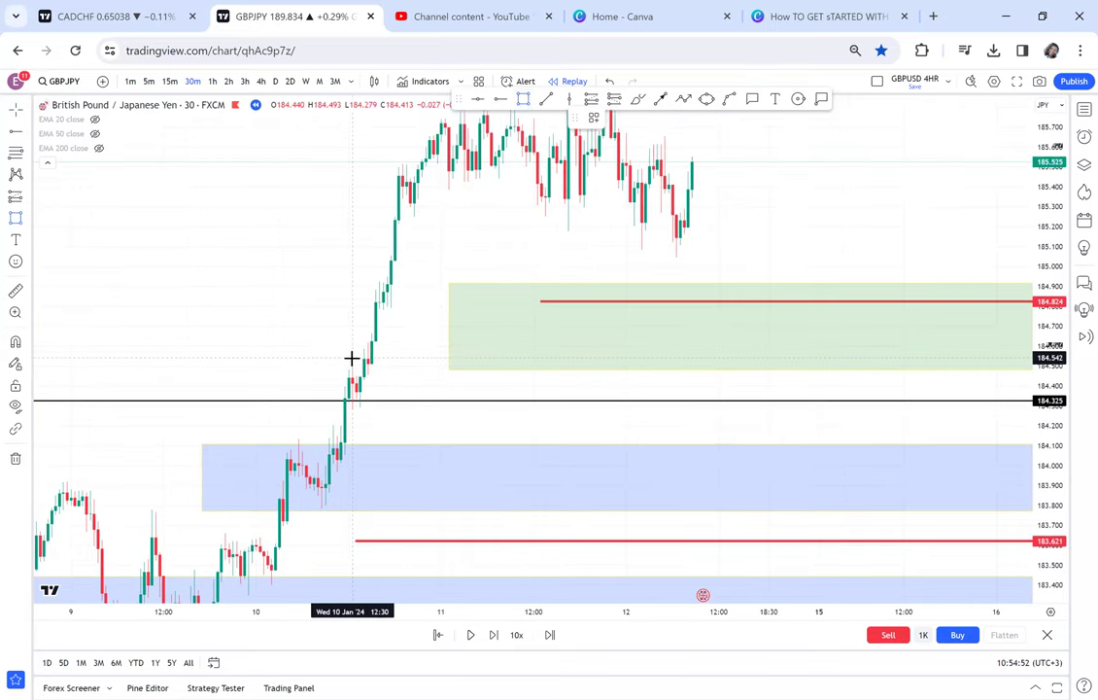
mouse_move(350, 361)
left_mouse_down()
mouse_move(522, 387)
mouse_move(782, 391)
mouse_move(957, 373)
left_mouse_up()
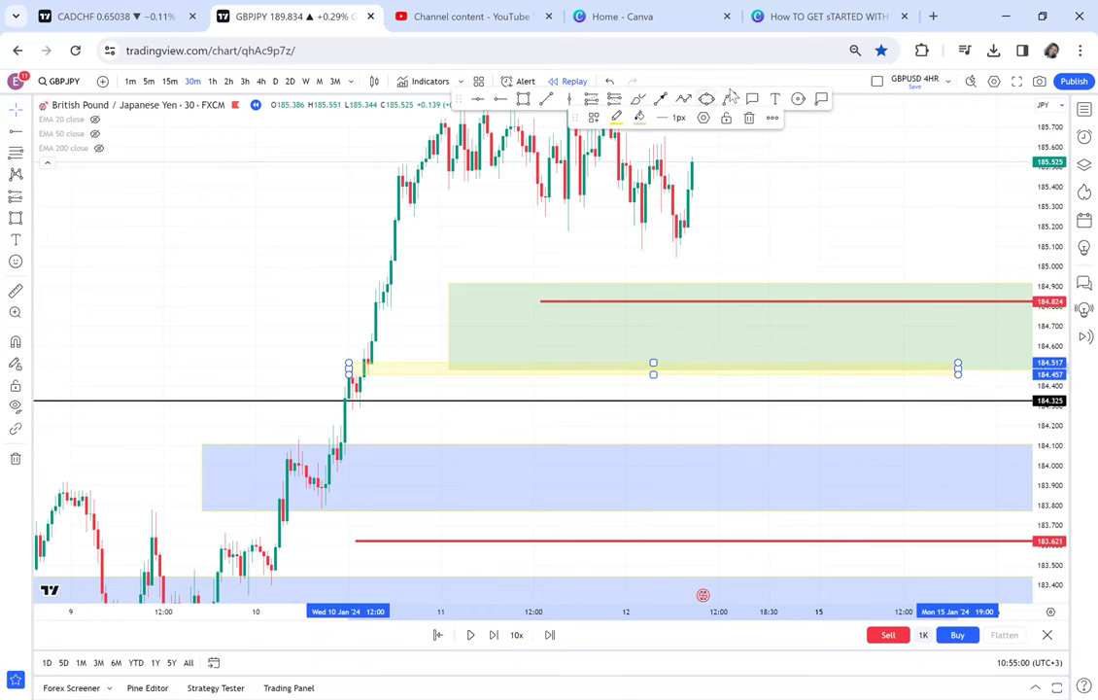
left_click(774, 99)
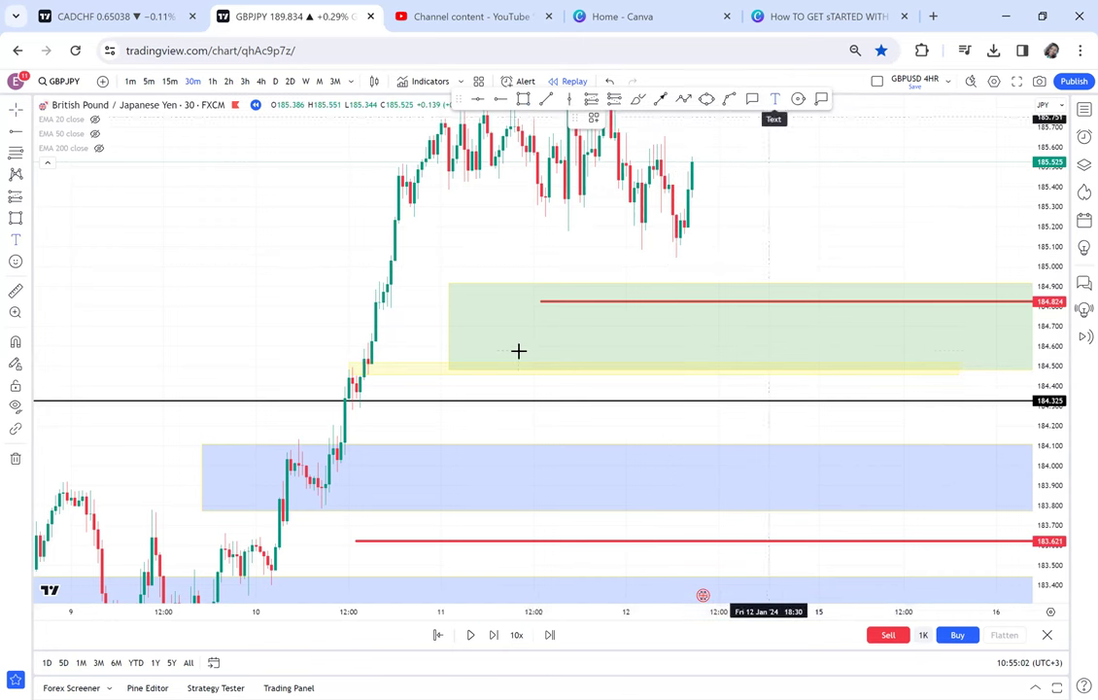
left_click(416, 369)
Label the yellow band 'POSSIBLE DOUBLE BOTTOM' in size 14 text.
type("PO")
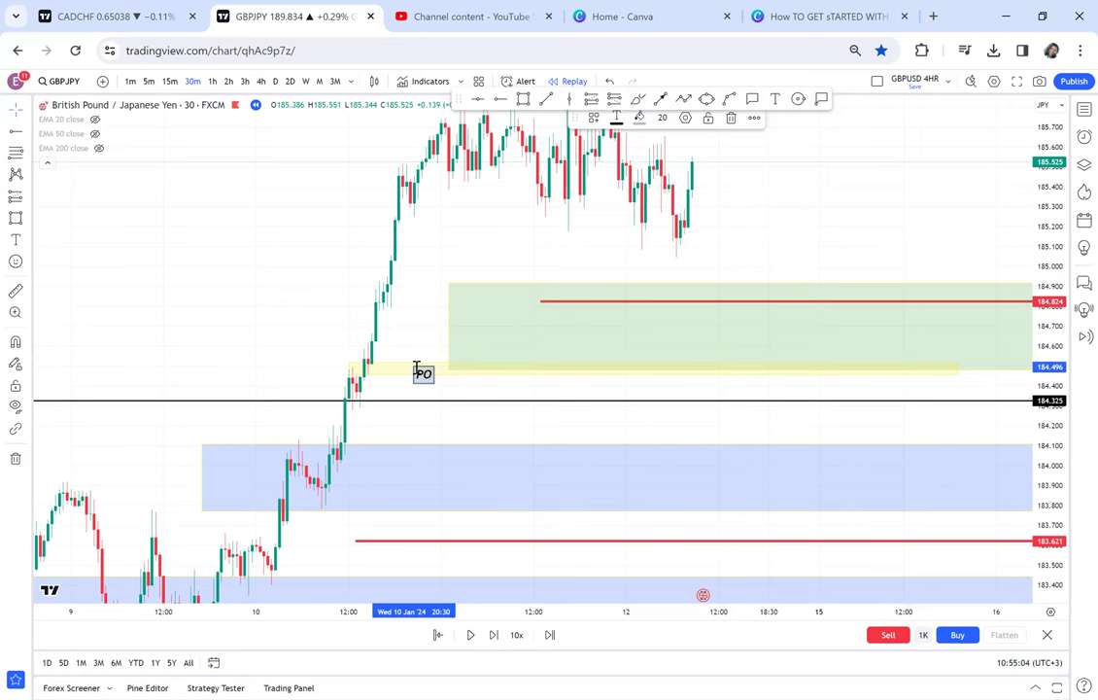
type("SSIBLE D")
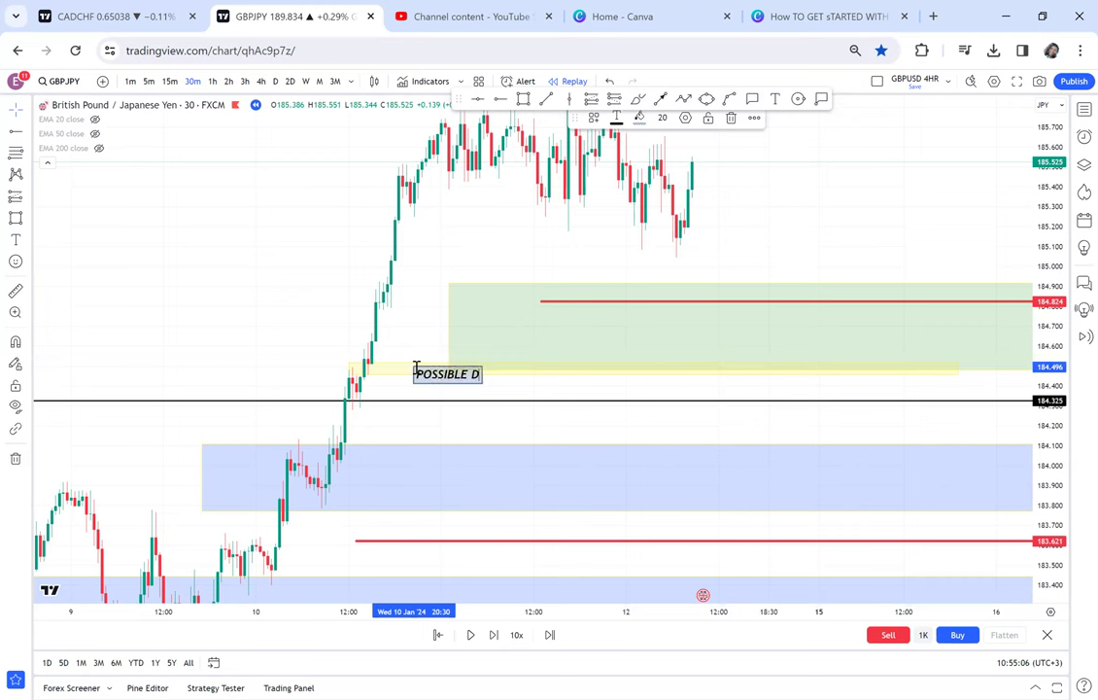
type("OUBLE BOTTOM")
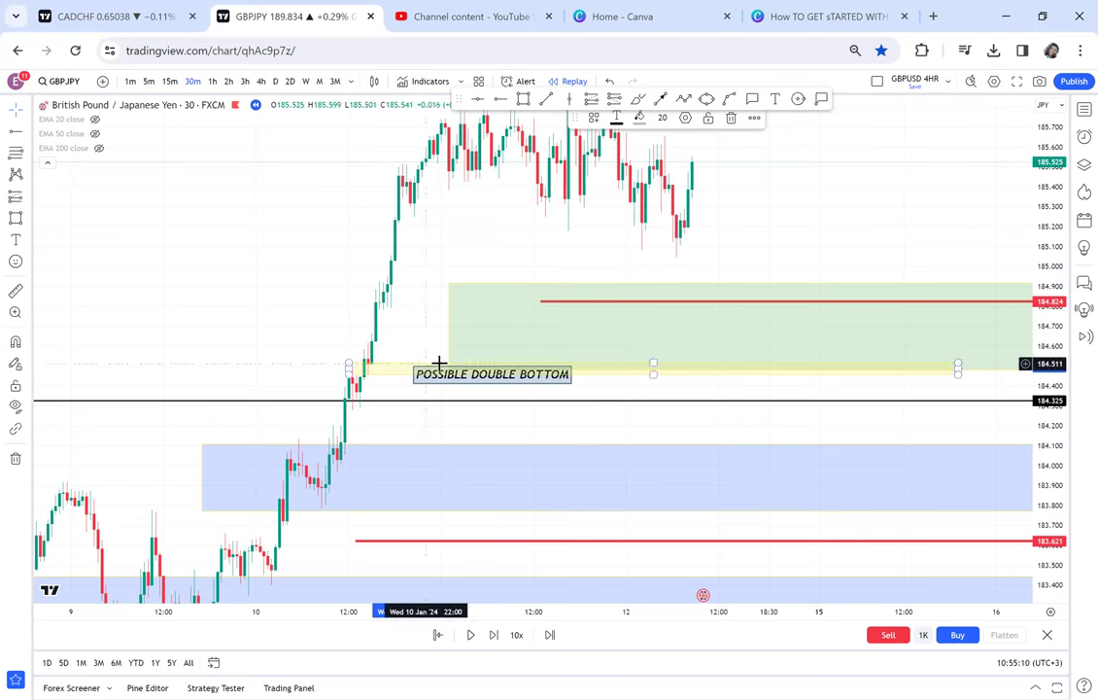
key("Escape")
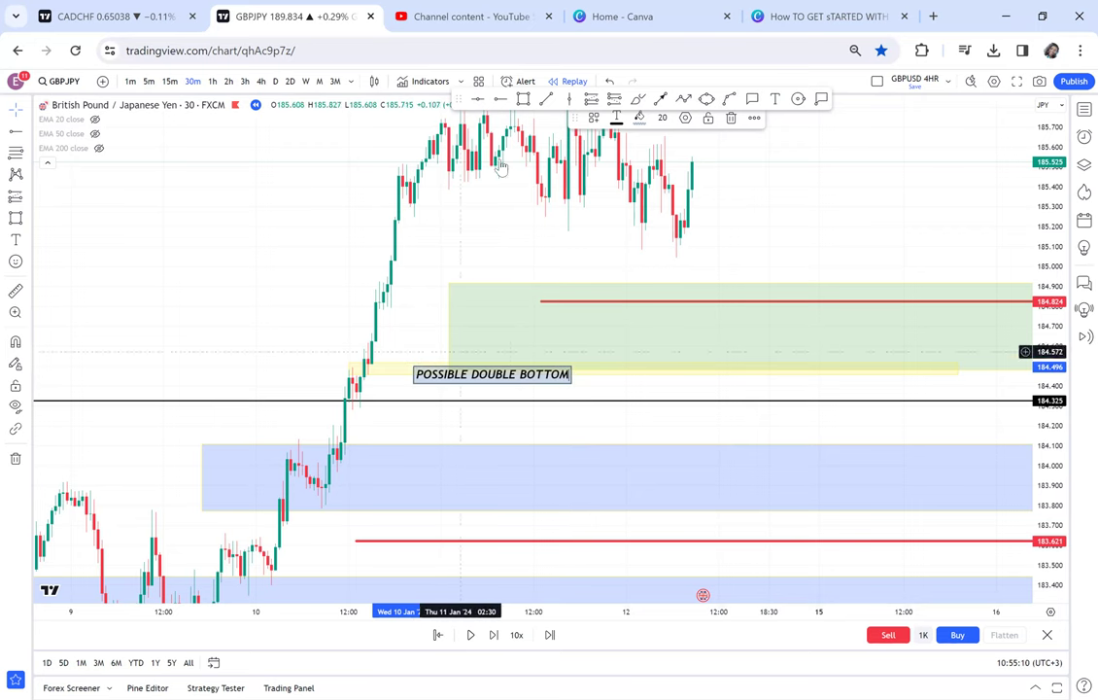
left_click(661, 117)
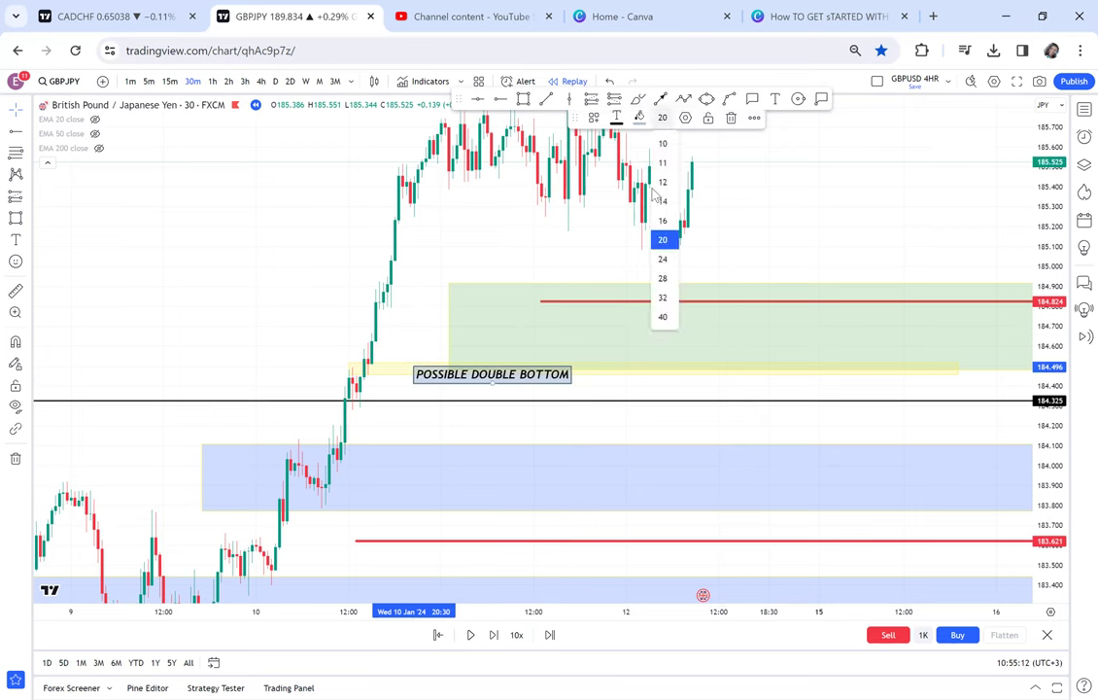
left_click(664, 201)
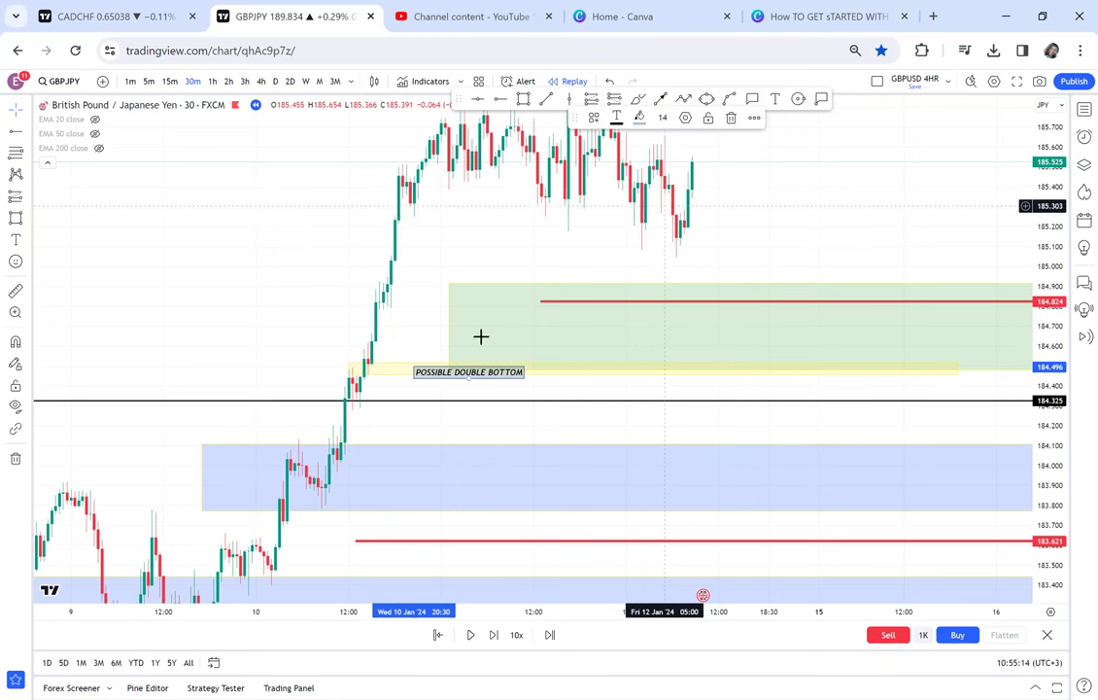
left_click(707, 98)
Circle the candle beside the POSSIBLE DOUBLE BOTTOM label with an ellipse, then view 1-hour candles.
left_click(356, 364)
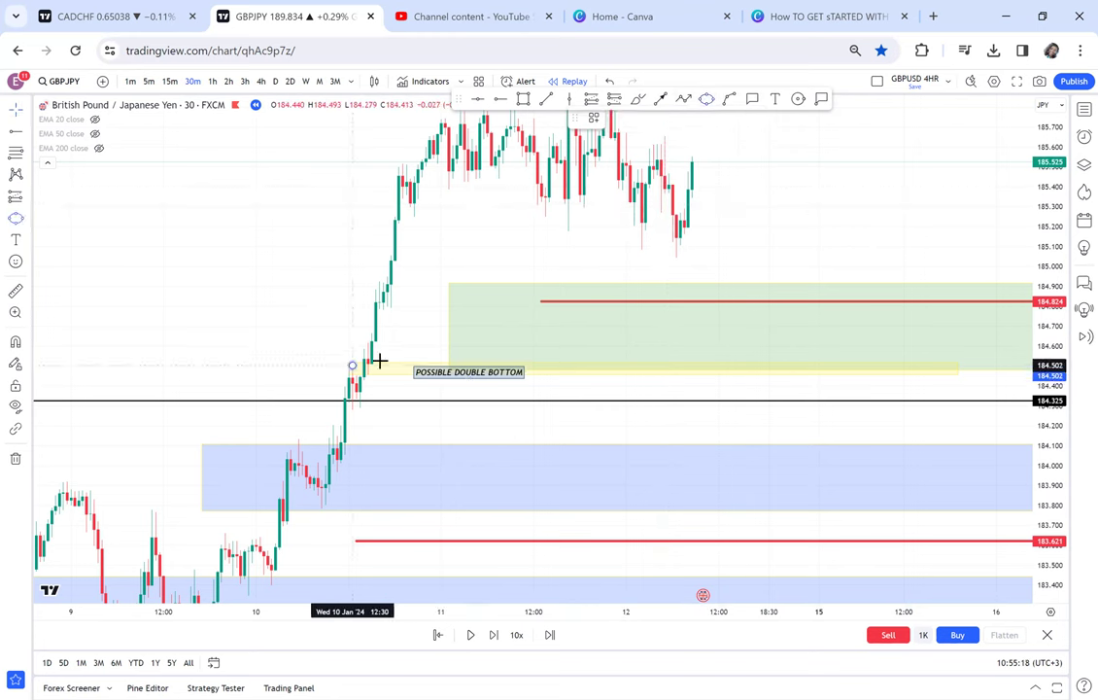
left_click(383, 361)
left_click(385, 375)
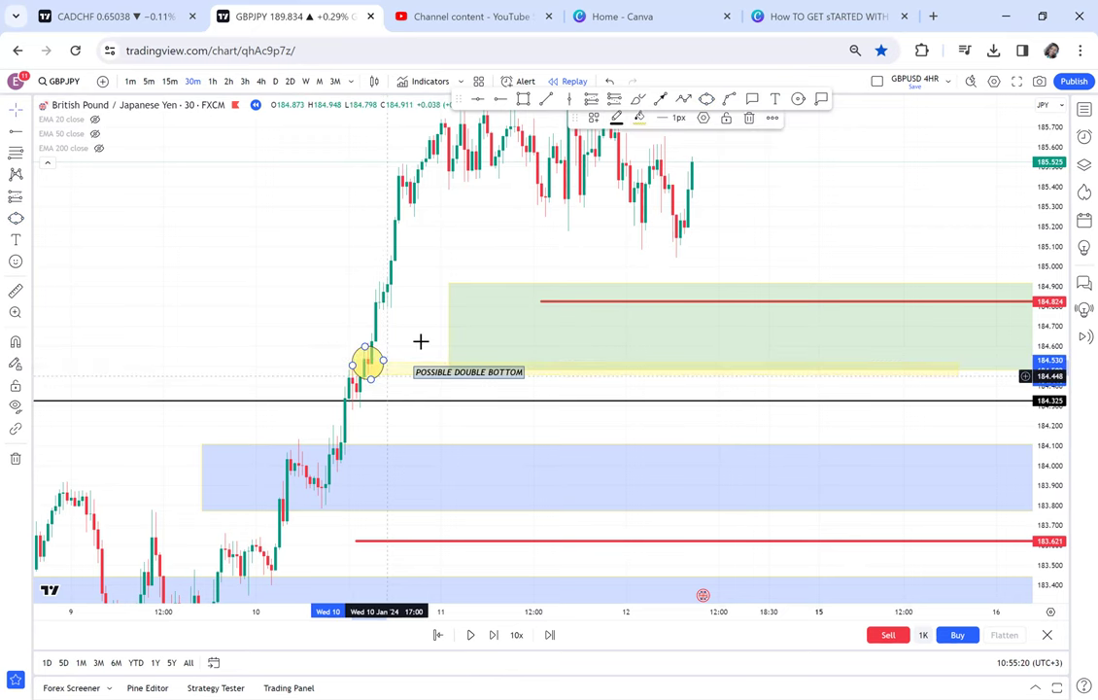
left_click(215, 83)
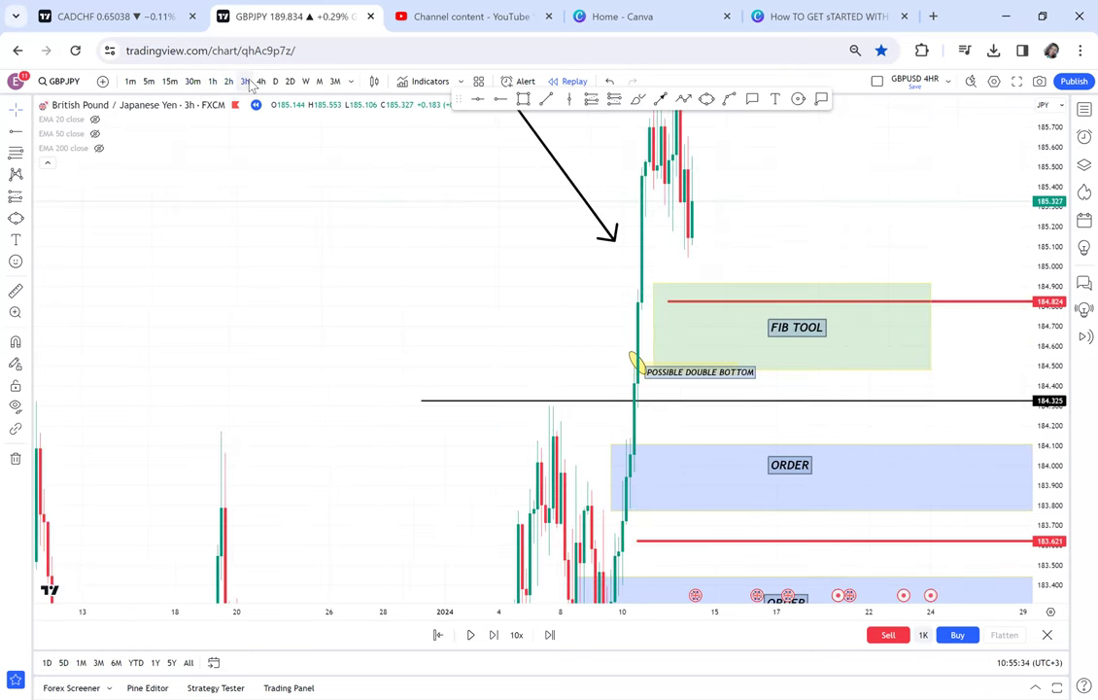
On the 4-hour chart, fit both ORDER zones and nudge the POSSIBLE DOUBLE BOTTOM label down-right.
left_click(261, 82)
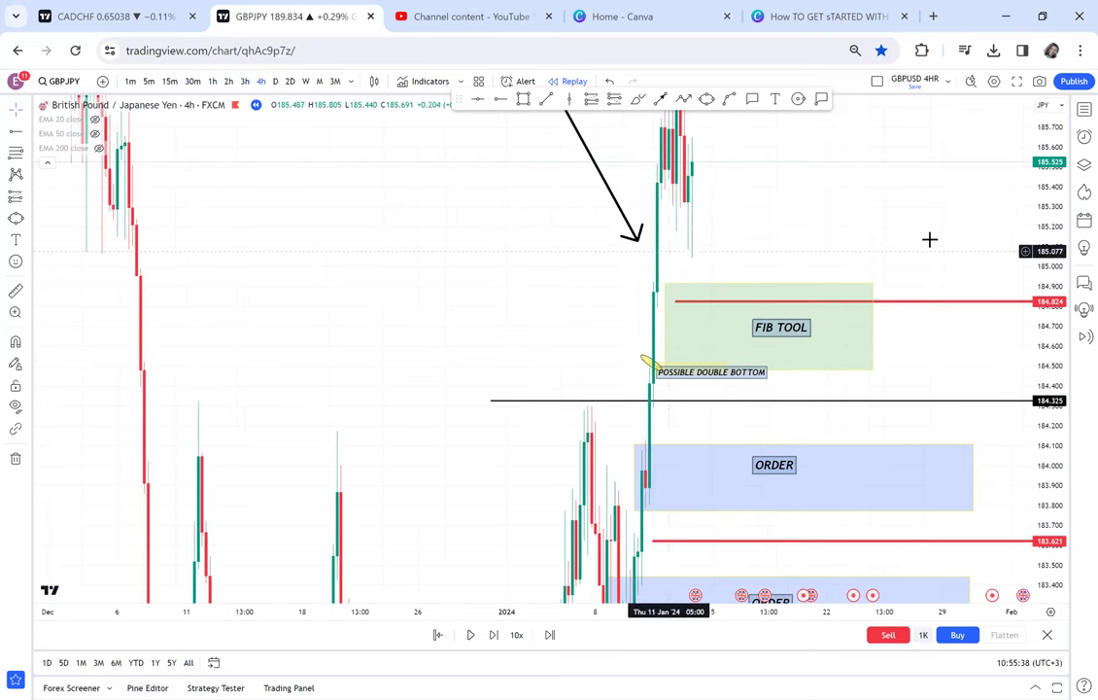
left_click_drag(1050, 151, 934, 341)
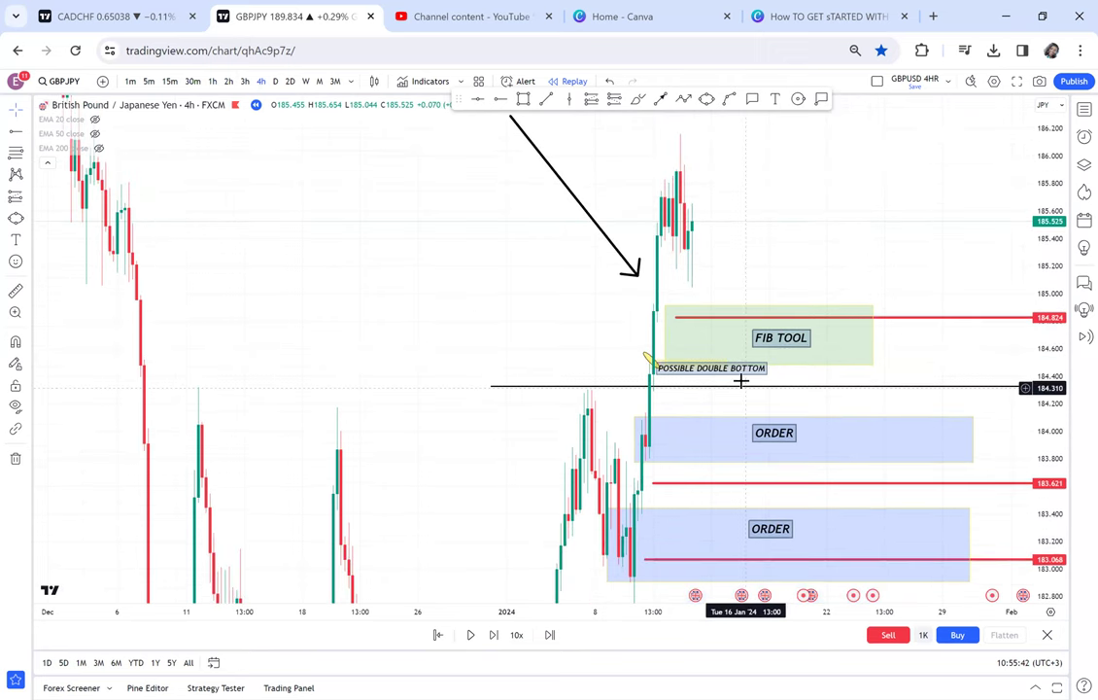
left_click_drag(742, 374, 750, 384)
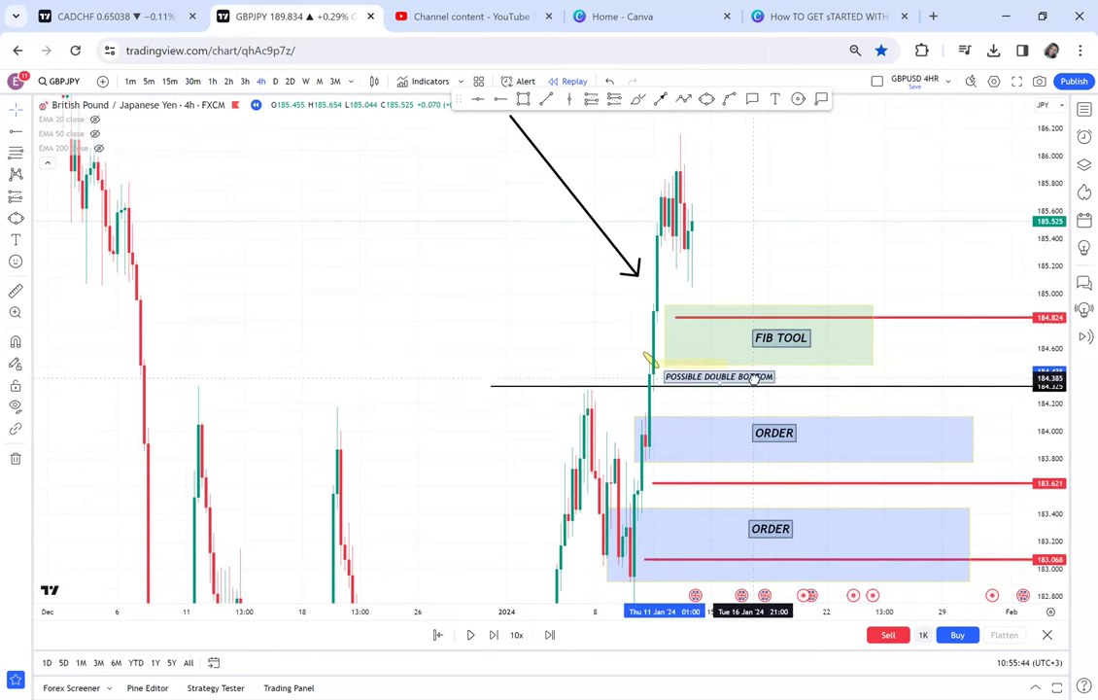
left_click(704, 367)
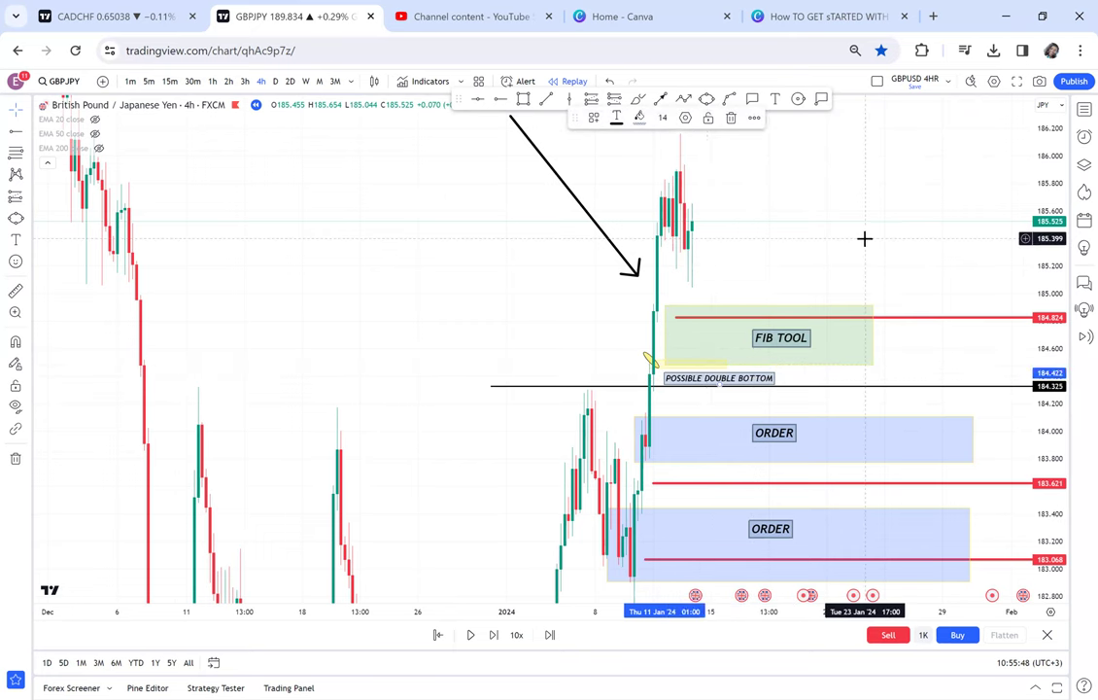
left_click(799, 240)
left_click_drag(798, 240, 747, 272)
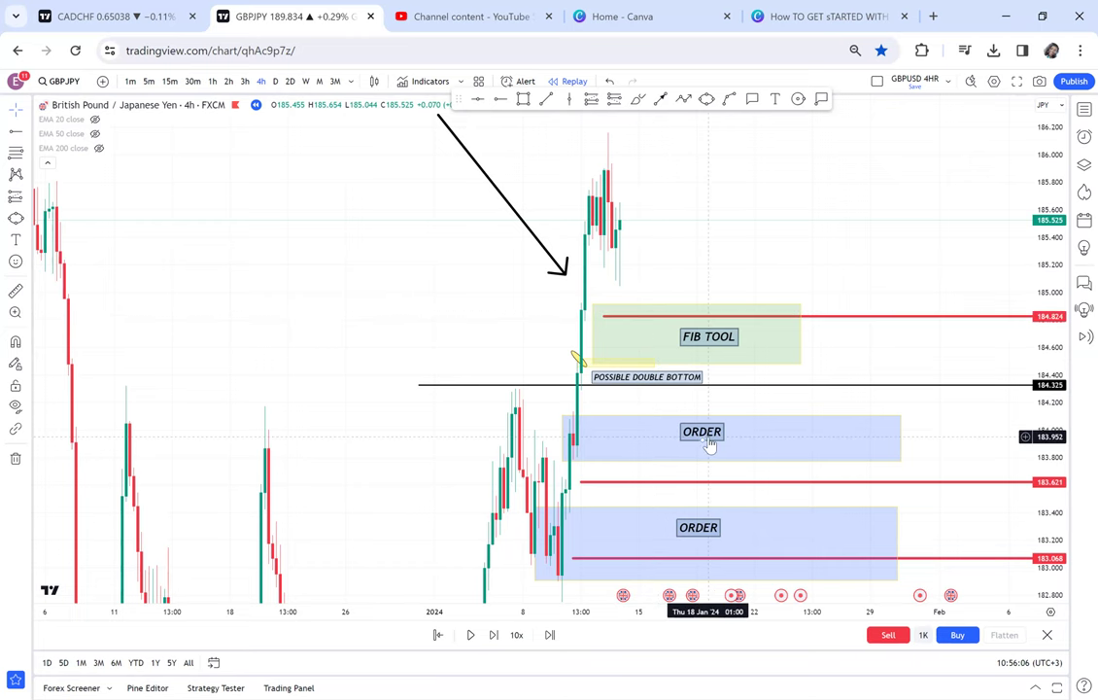
left_click_drag(769, 413, 772, 364)
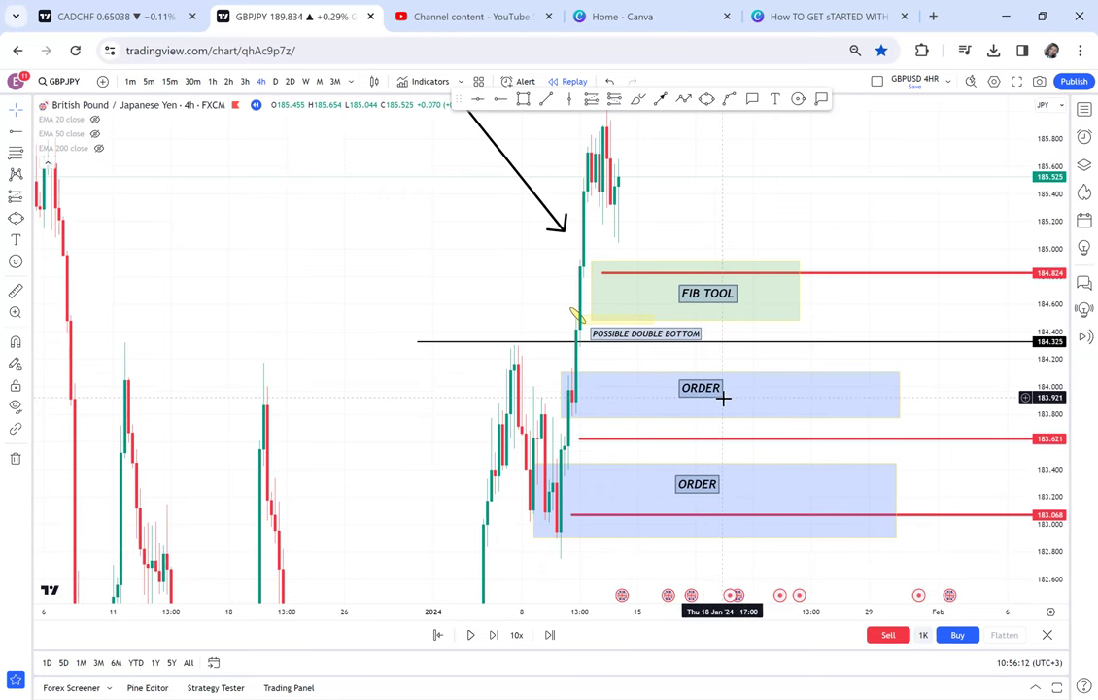
Check the upper ORDER zone and yellow mark, then return to 30-minute candles.
left_click(729, 370)
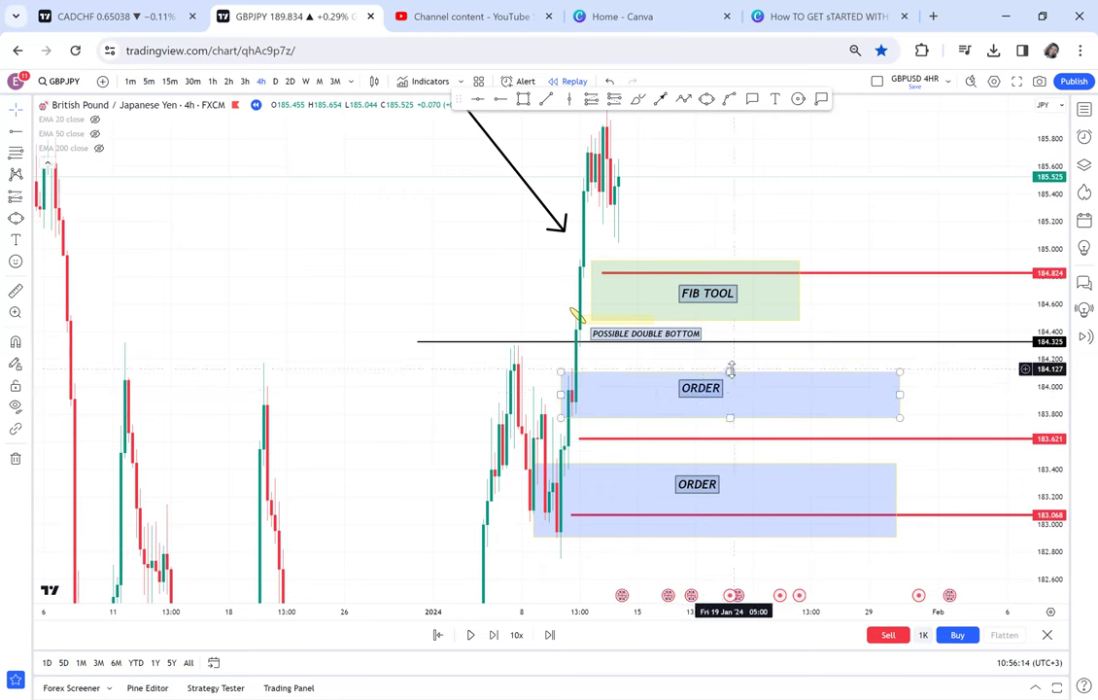
left_click(612, 313)
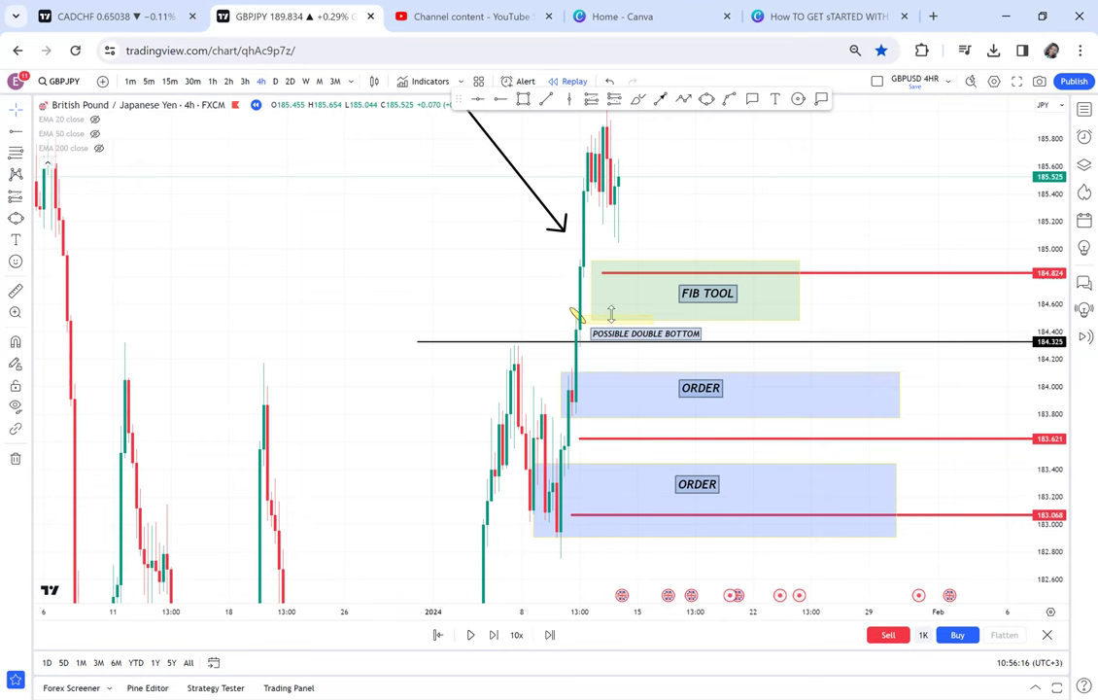
key("Escape")
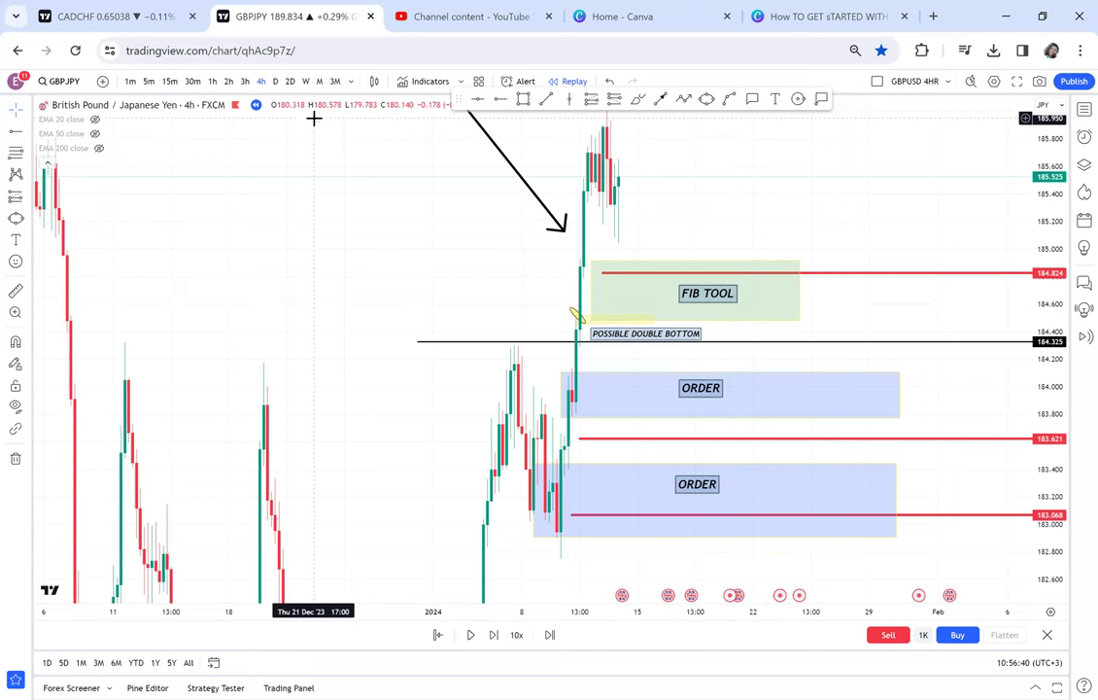
left_click(192, 82)
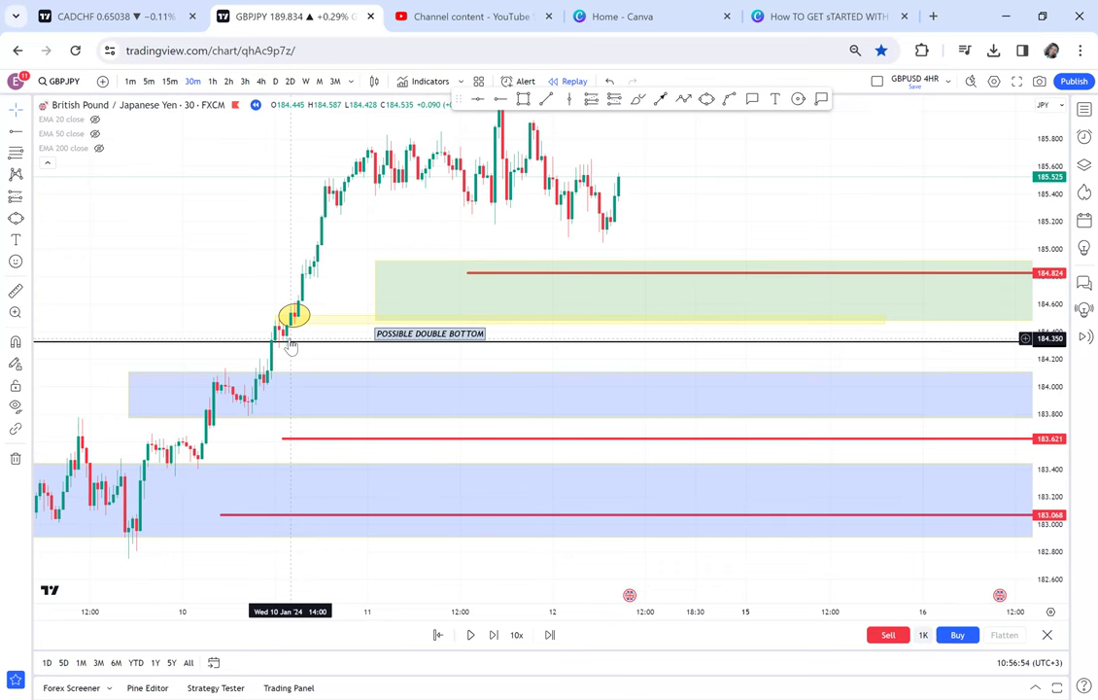
Stretch the price scale and step the replay forward thirteen bars toward the 184.824 line.
left_click_drag(719, 252, 716, 287)
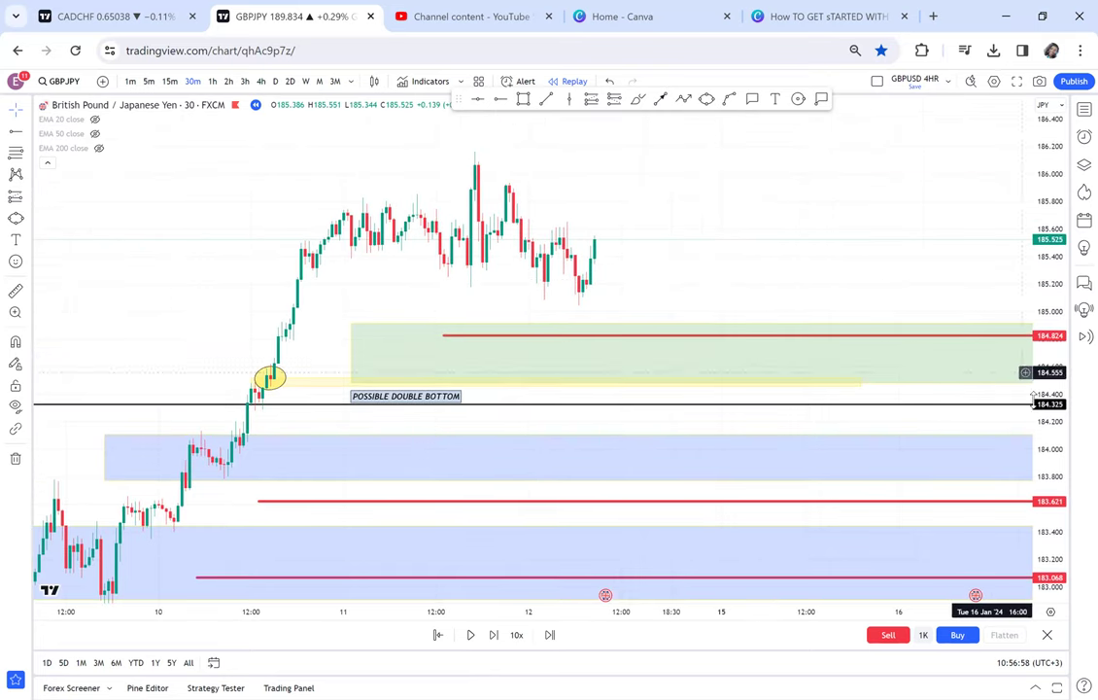
left_click_drag(1038, 408, 825, 344)
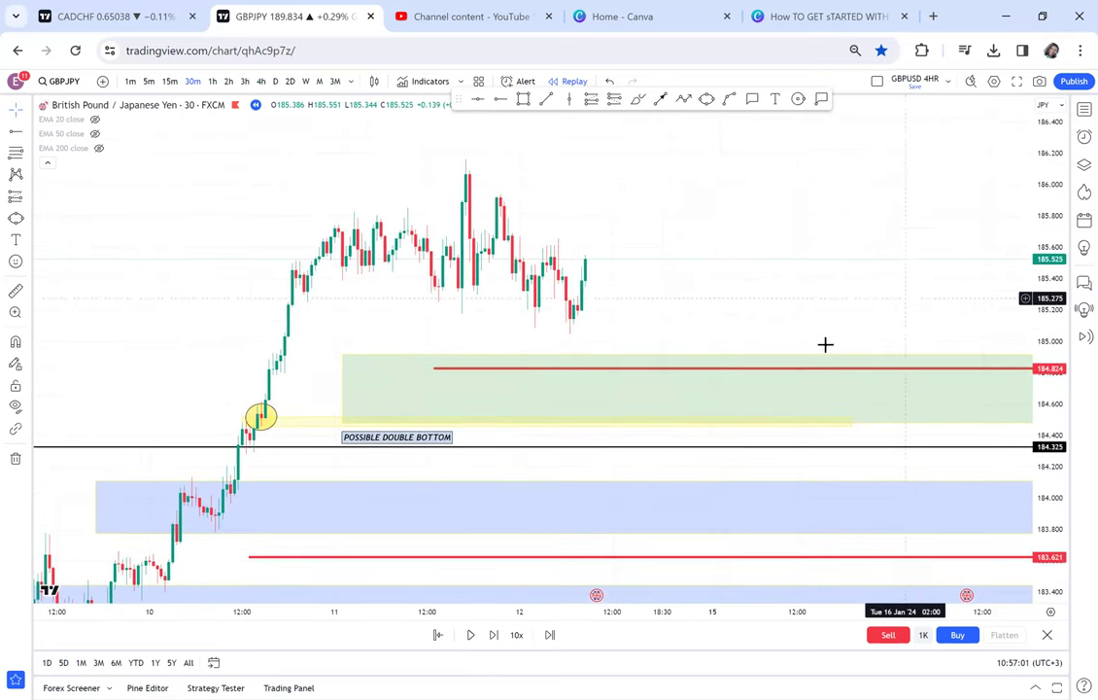
left_click(494, 636)
left_click(494, 635)
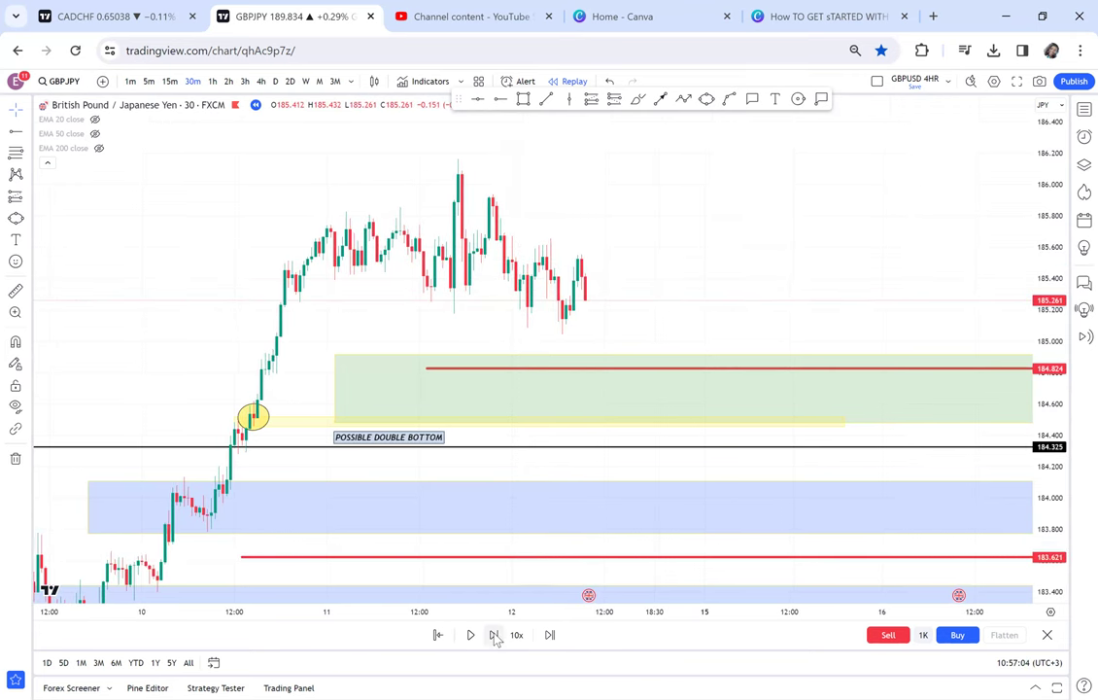
left_click(494, 636)
left_click(495, 635)
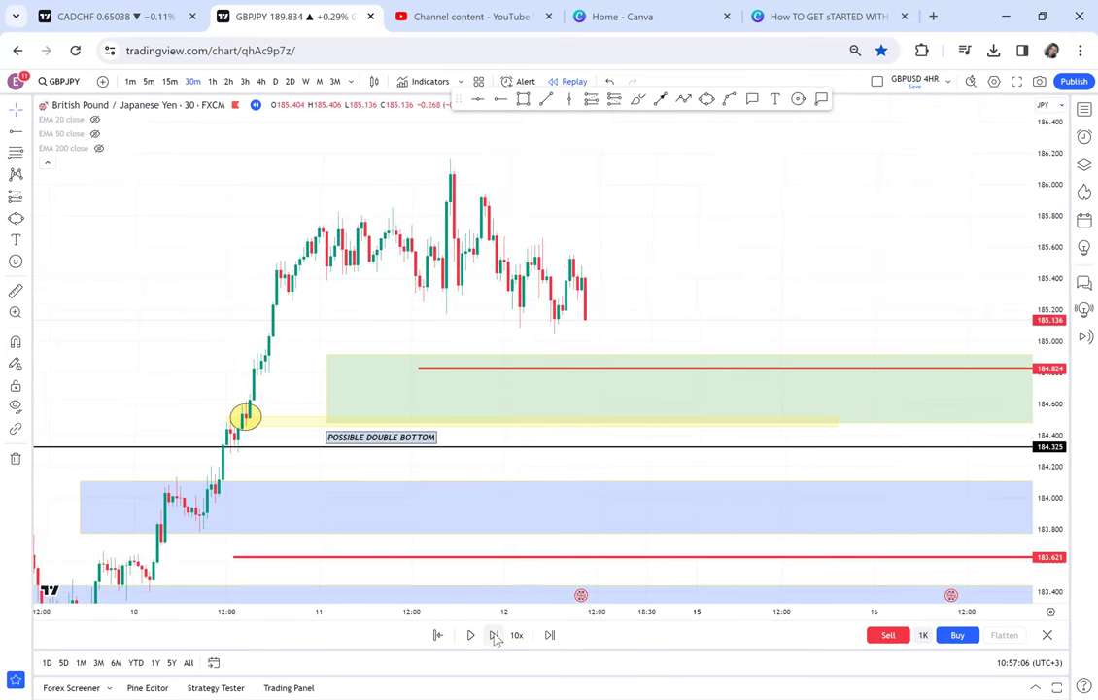
left_click(494, 635)
left_click(494, 636)
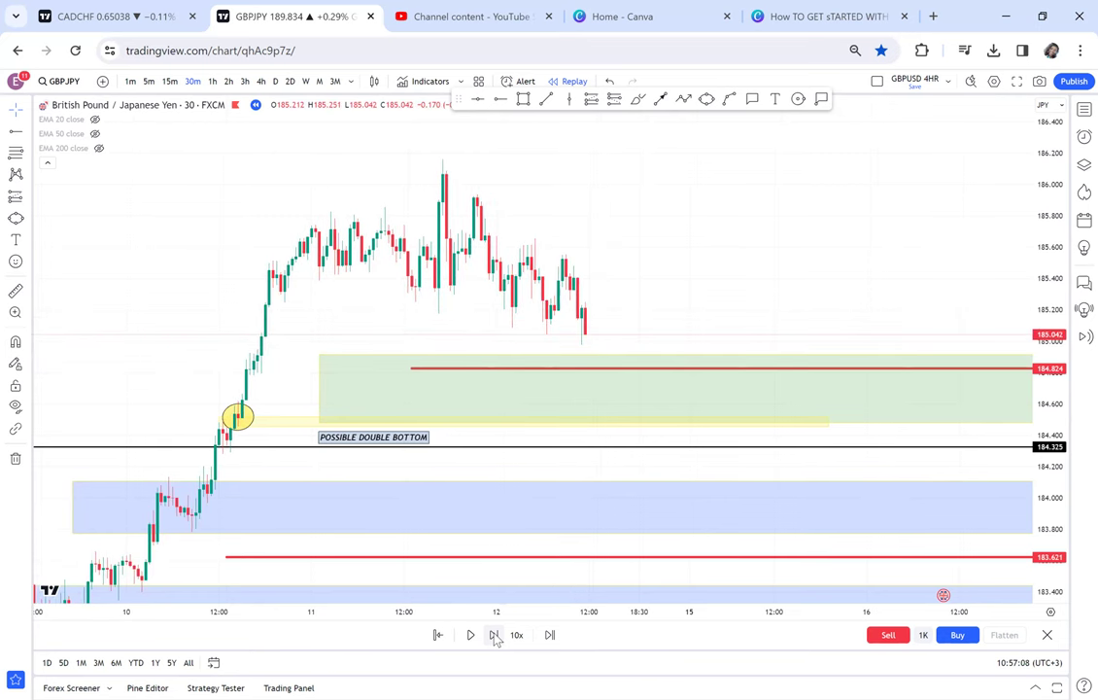
left_click(495, 635)
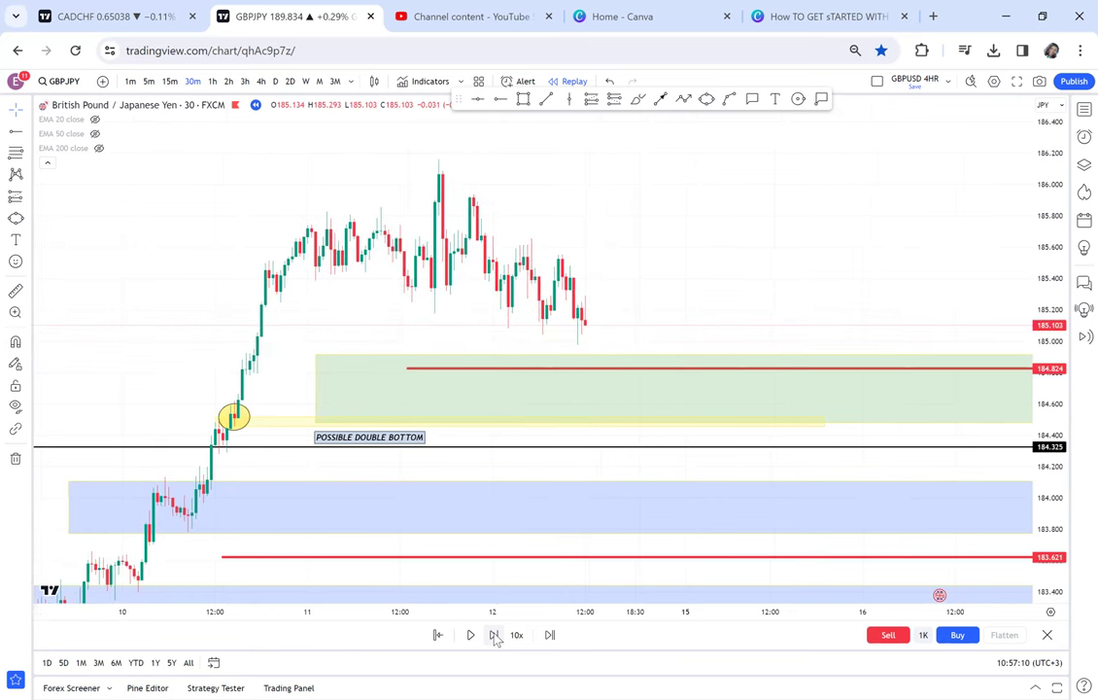
left_click(495, 635)
left_click(494, 636)
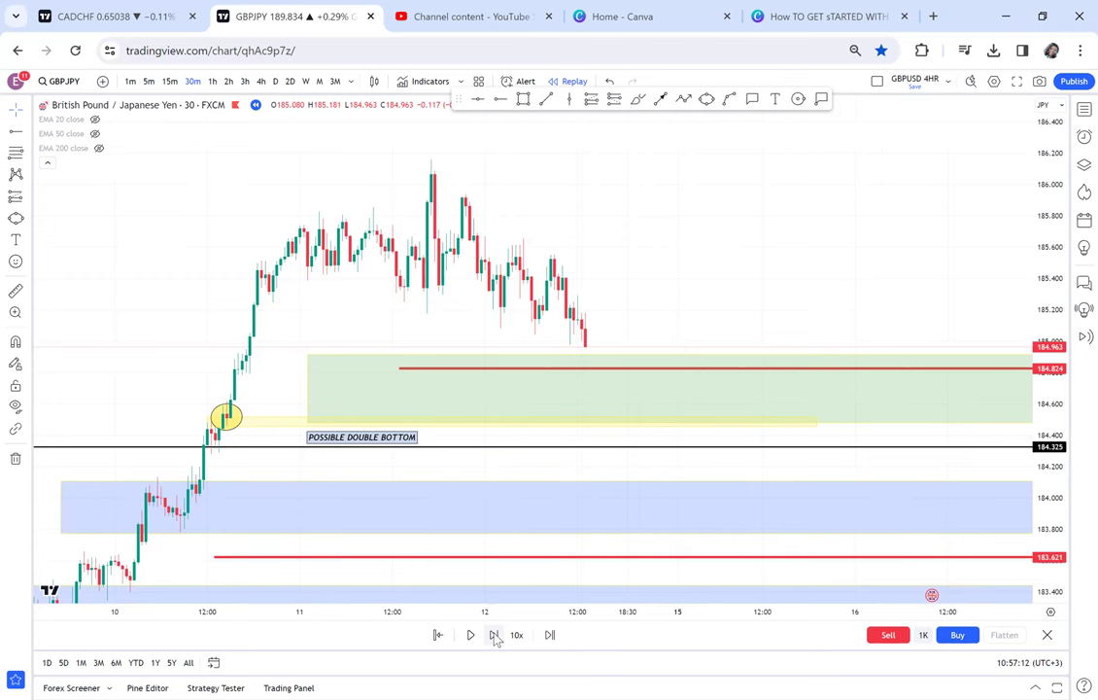
left_click(495, 636)
left_click(495, 636)
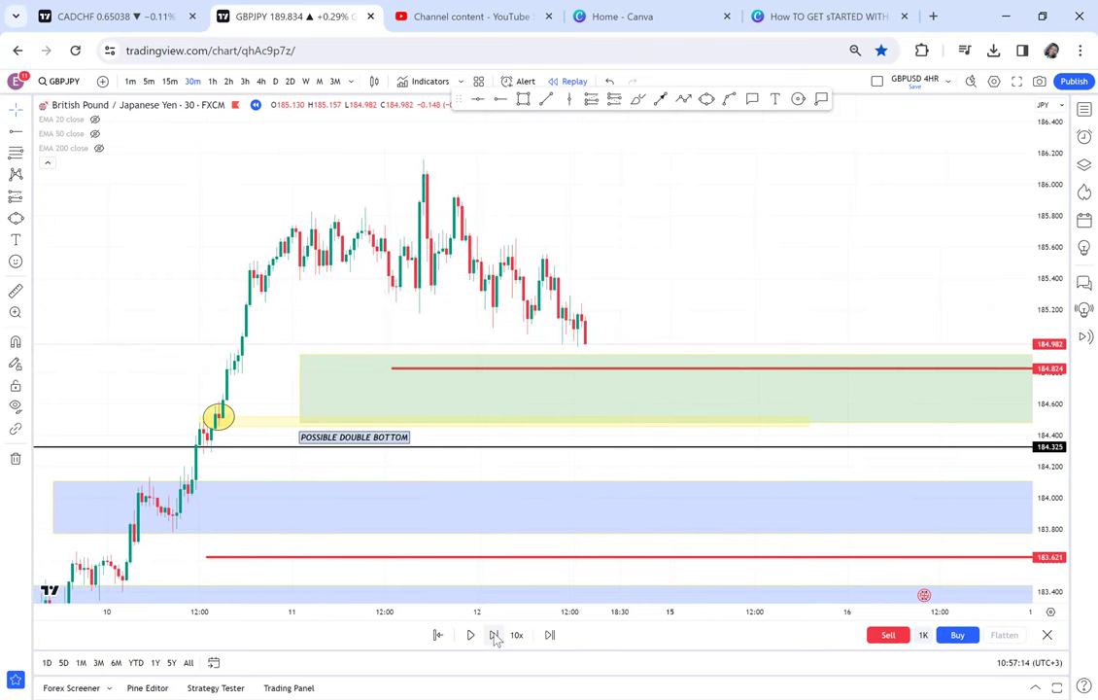
left_click(495, 635)
left_click(494, 635)
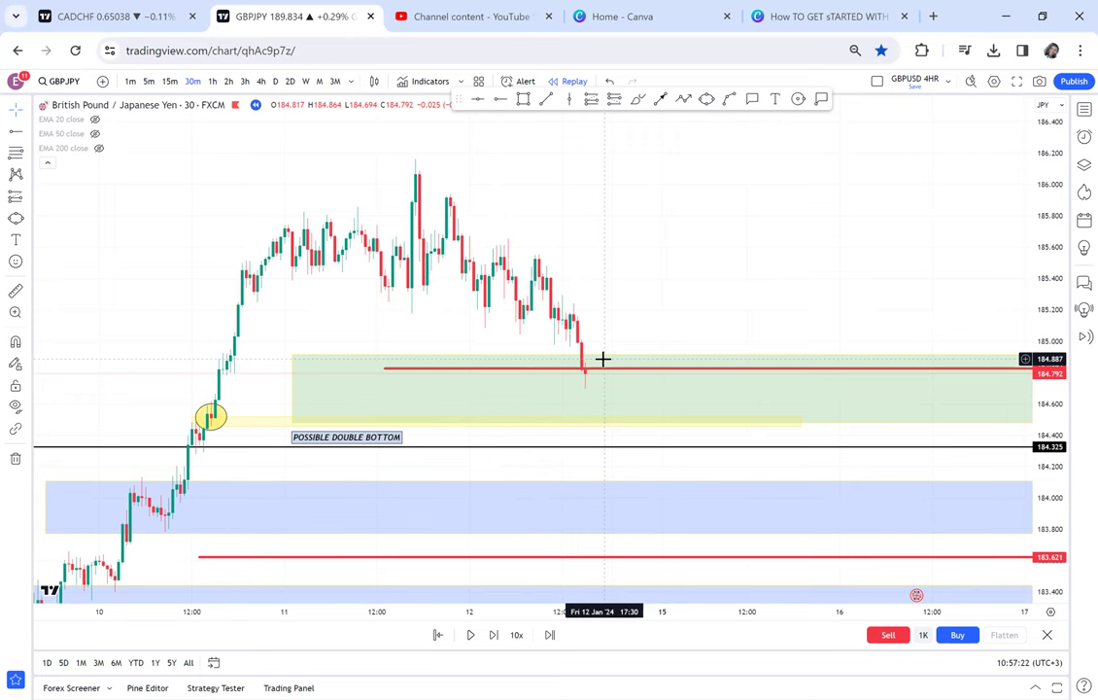
Advance one more bar with both zones in view, then let the replay play automatically.
left_click_drag(597, 508, 610, 436)
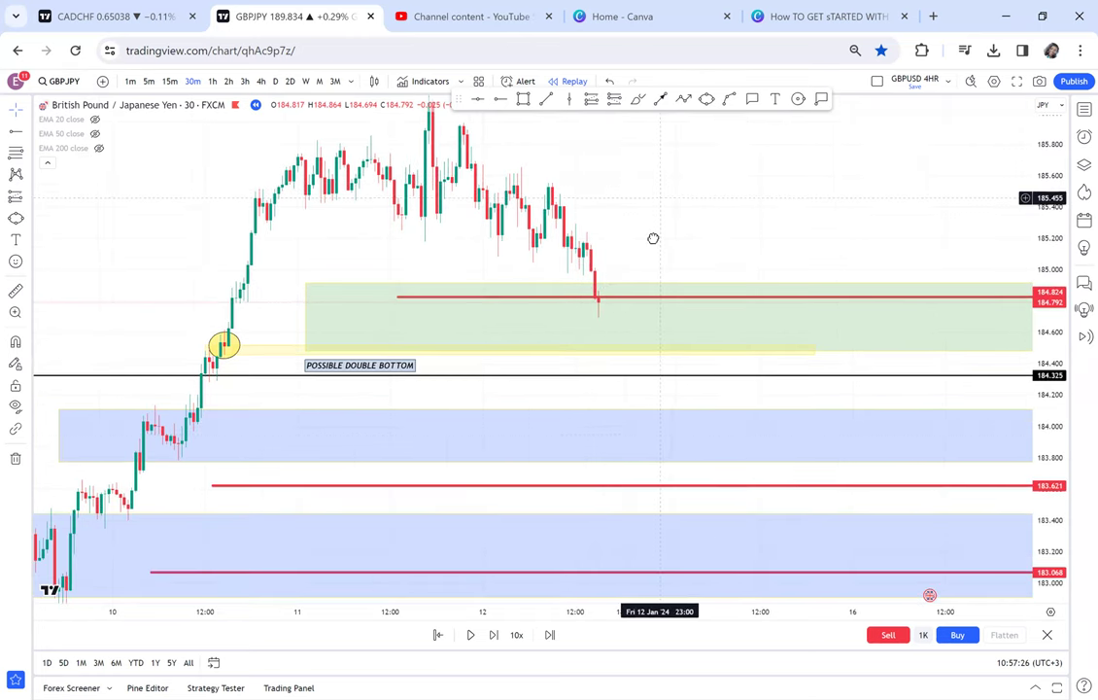
left_click_drag(611, 252, 596, 328)
key("shift+Right")
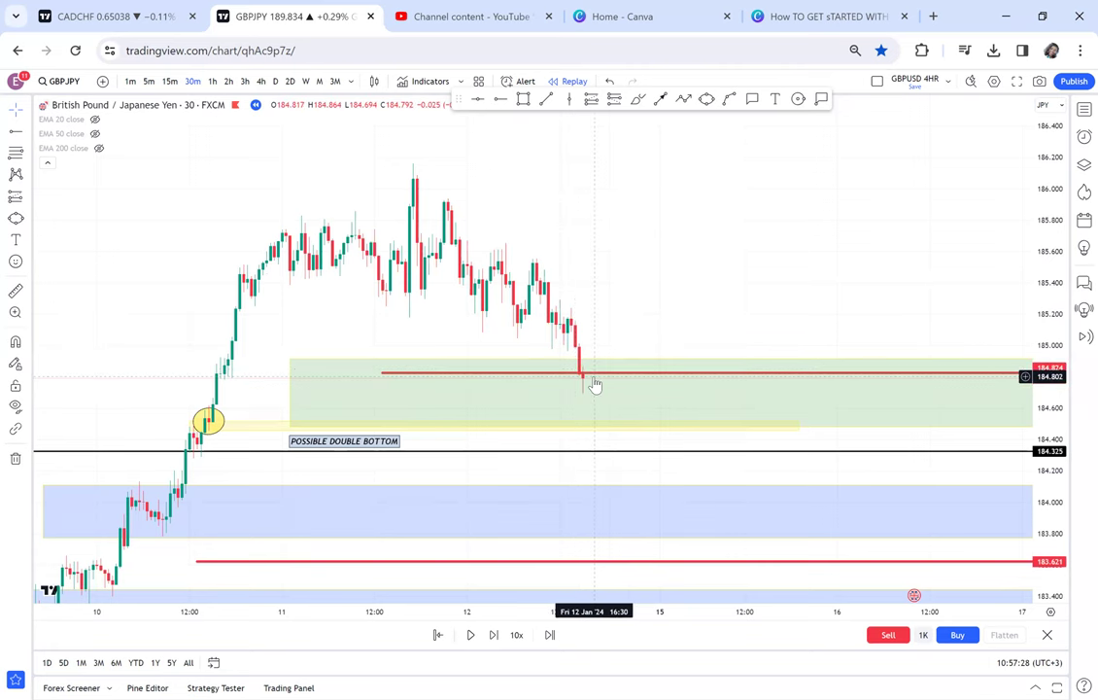
scroll(632, 408, "down", 2)
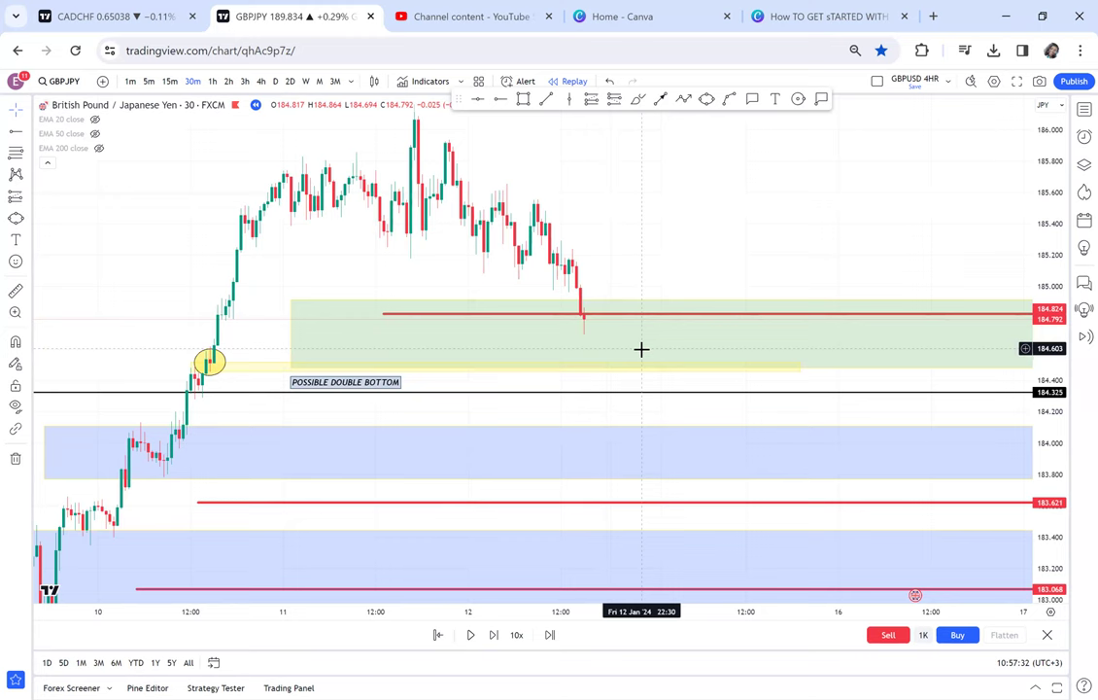
scroll(690, 260, "up", 1)
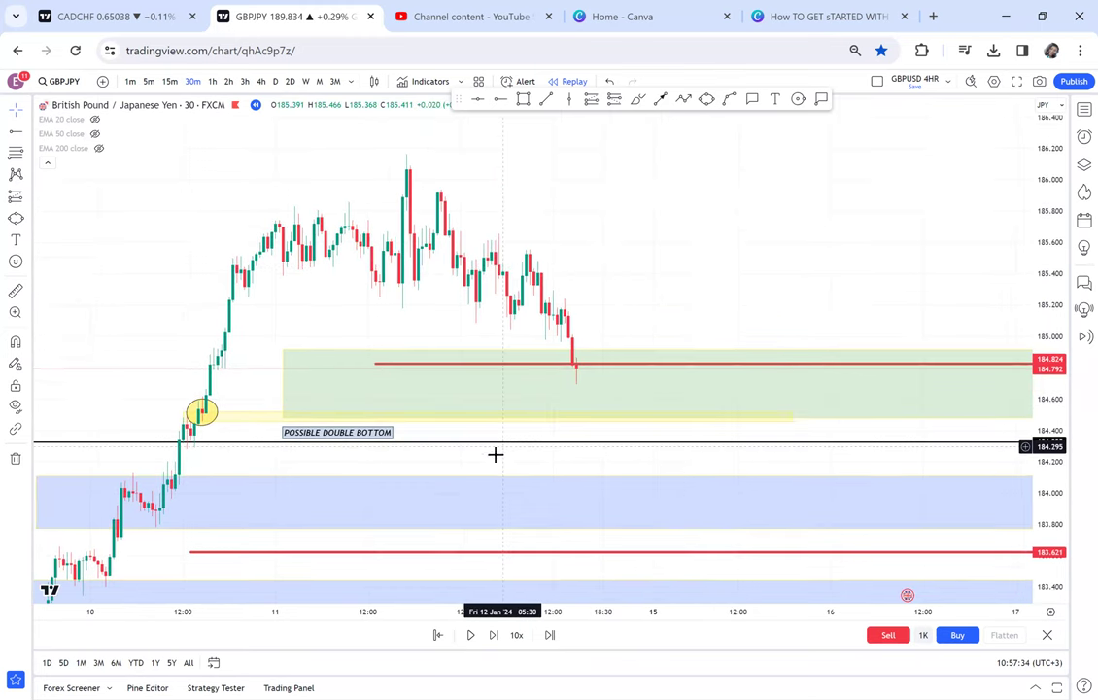
left_click(471, 634)
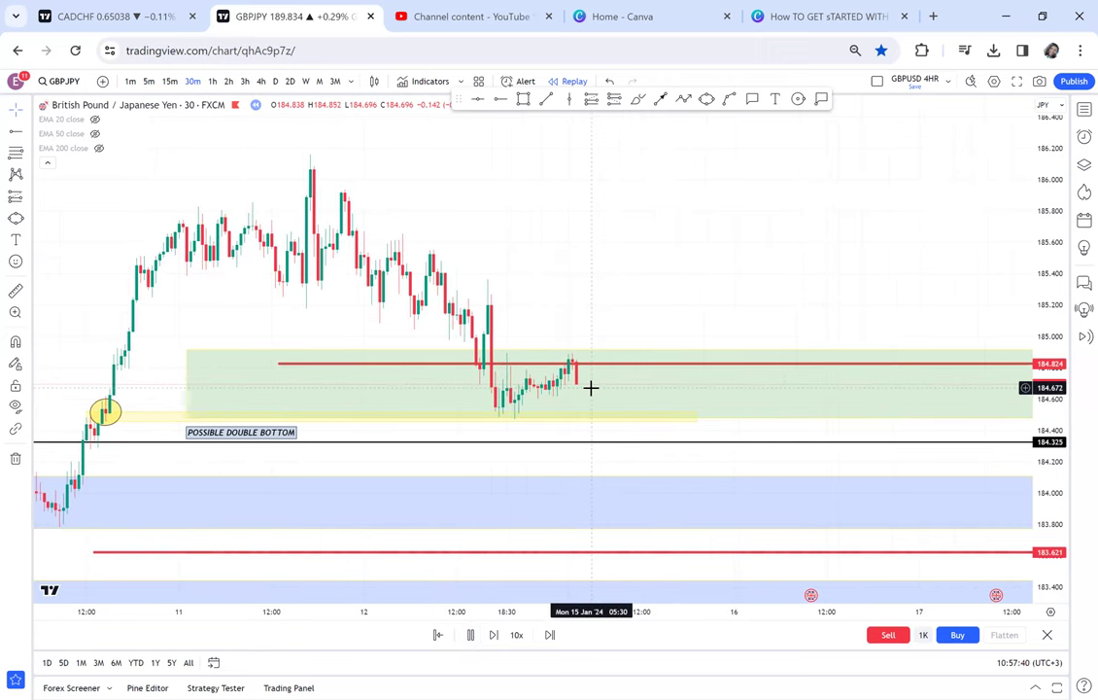
Pause the replay and restart it from Fri 12 Jan 18:00 using Select bar.
left_click(471, 635)
left_click(439, 634)
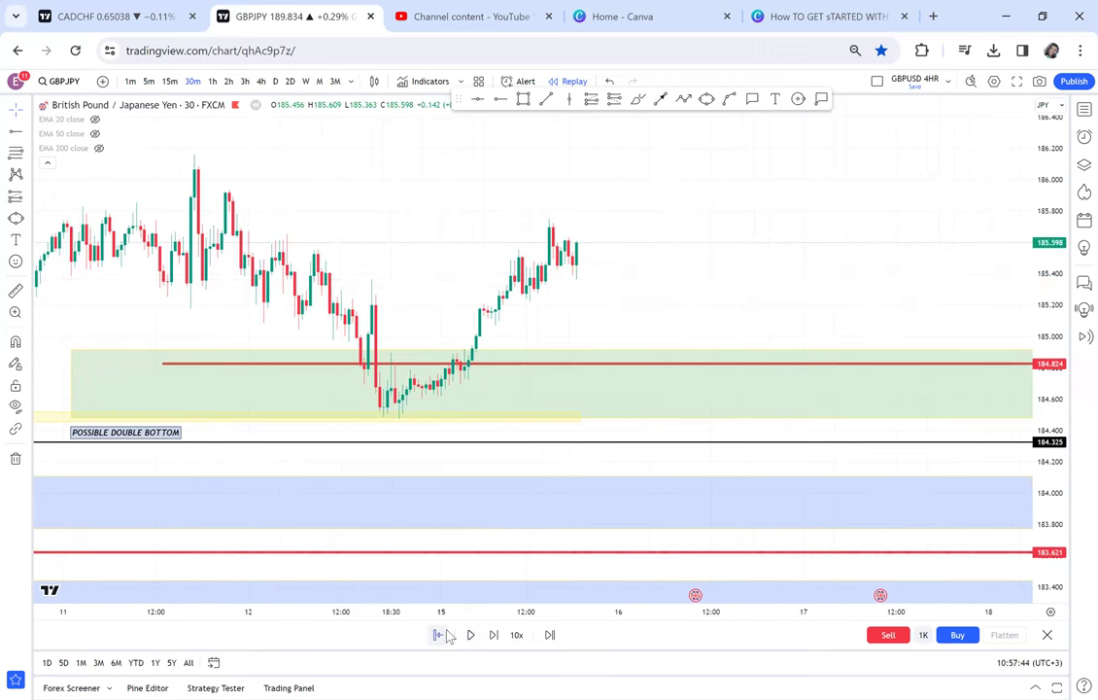
left_click(425, 442)
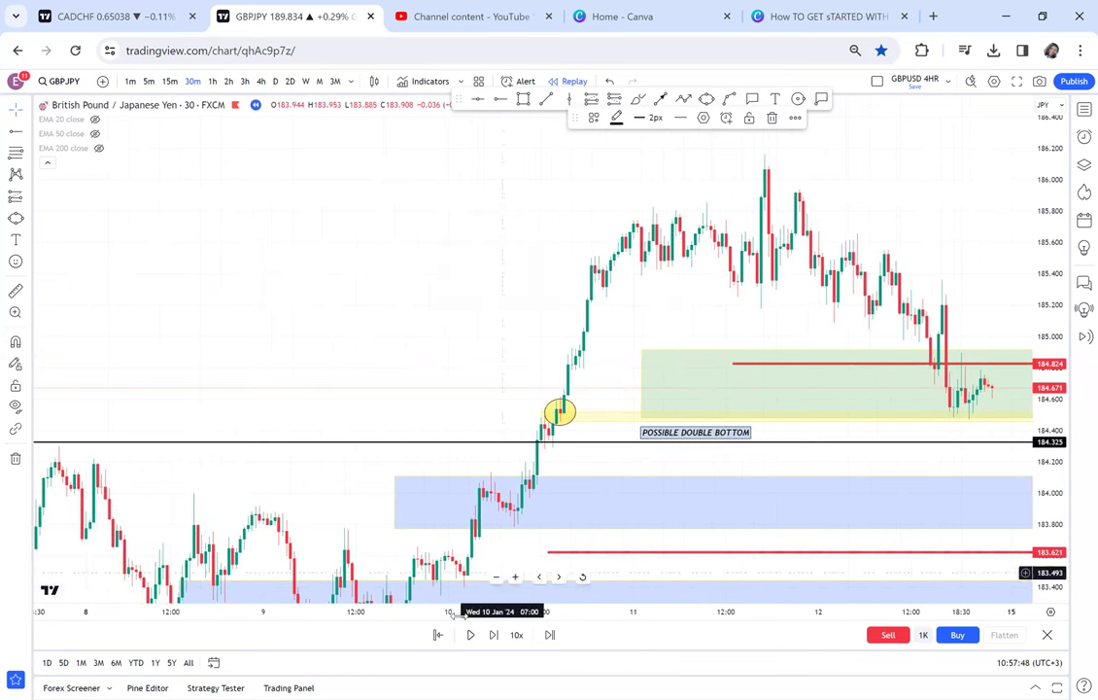
left_click(439, 634)
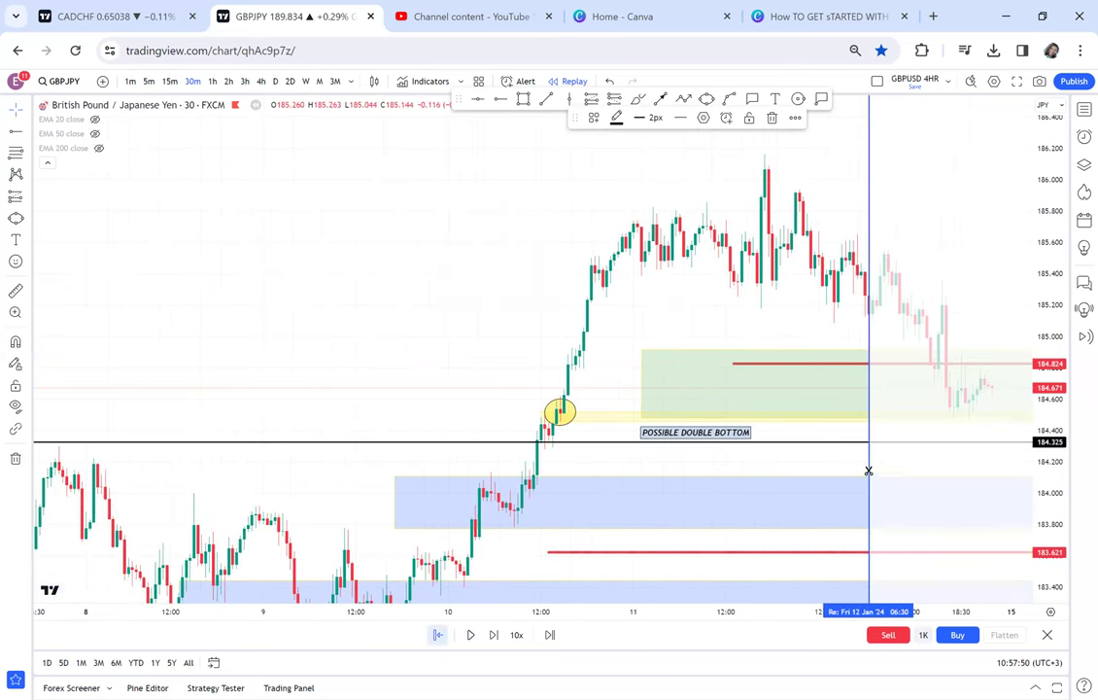
left_click(957, 435)
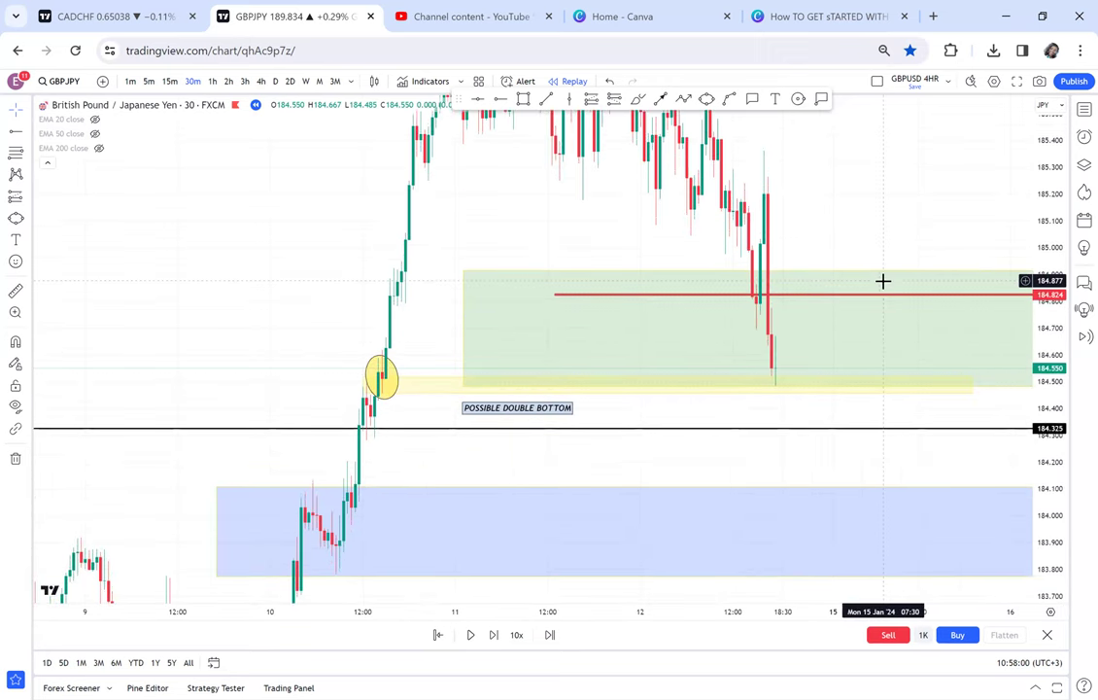
Delete the green zone rectangle and the red 184.824 line.
left_click_drag(879, 233, 792, 267)
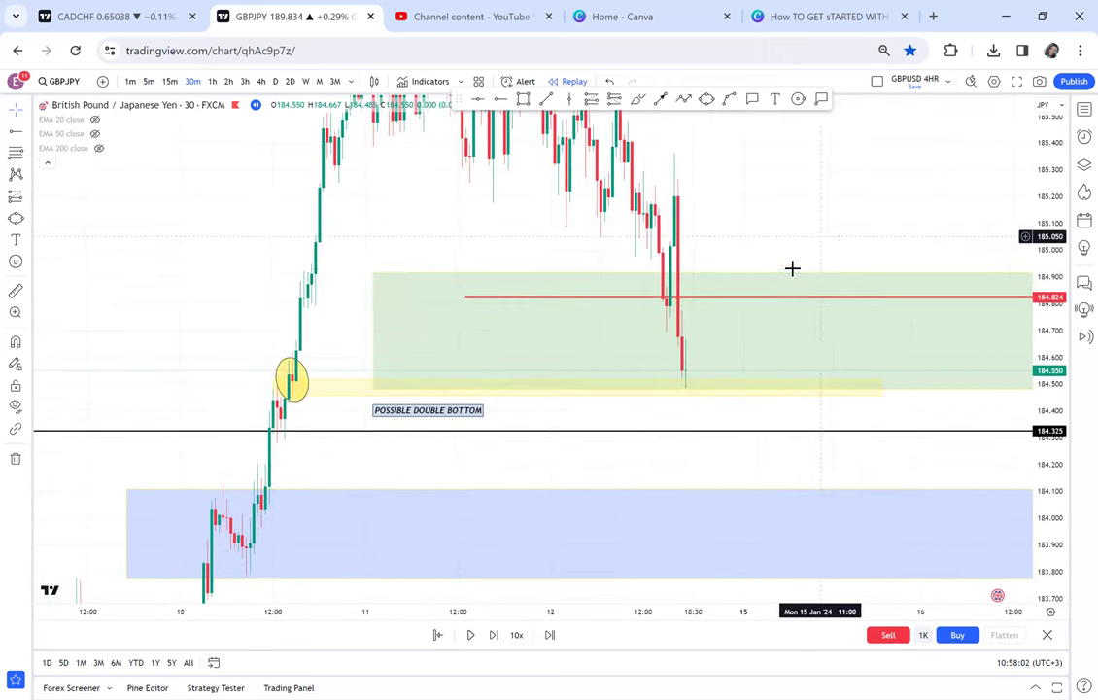
left_click(787, 279)
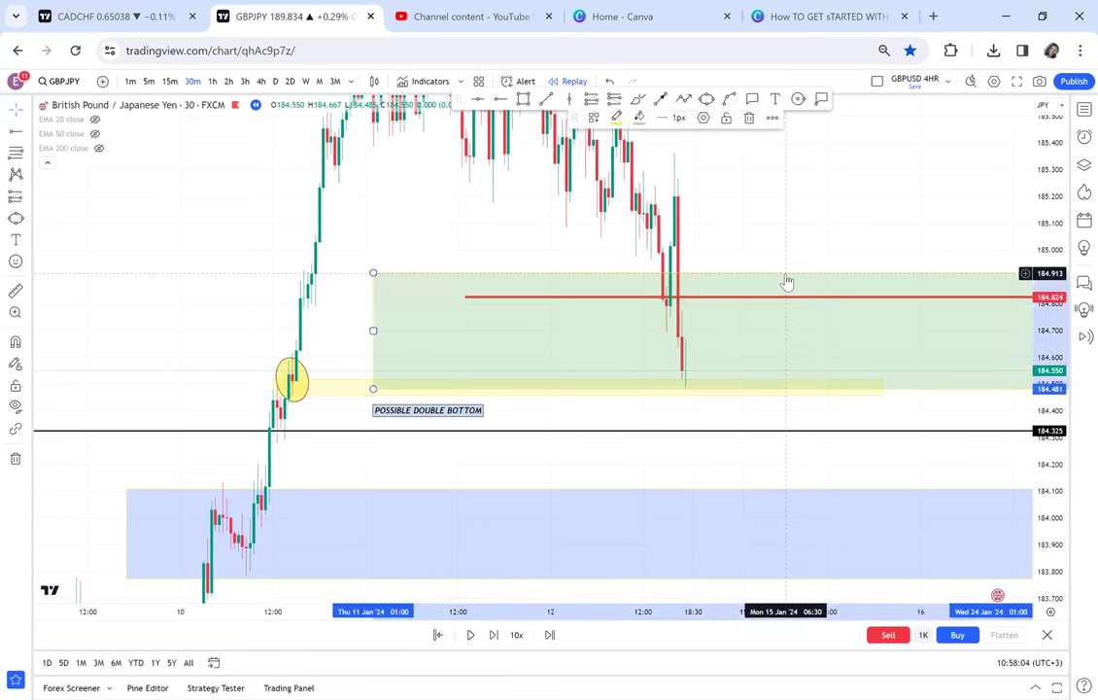
key("Delete")
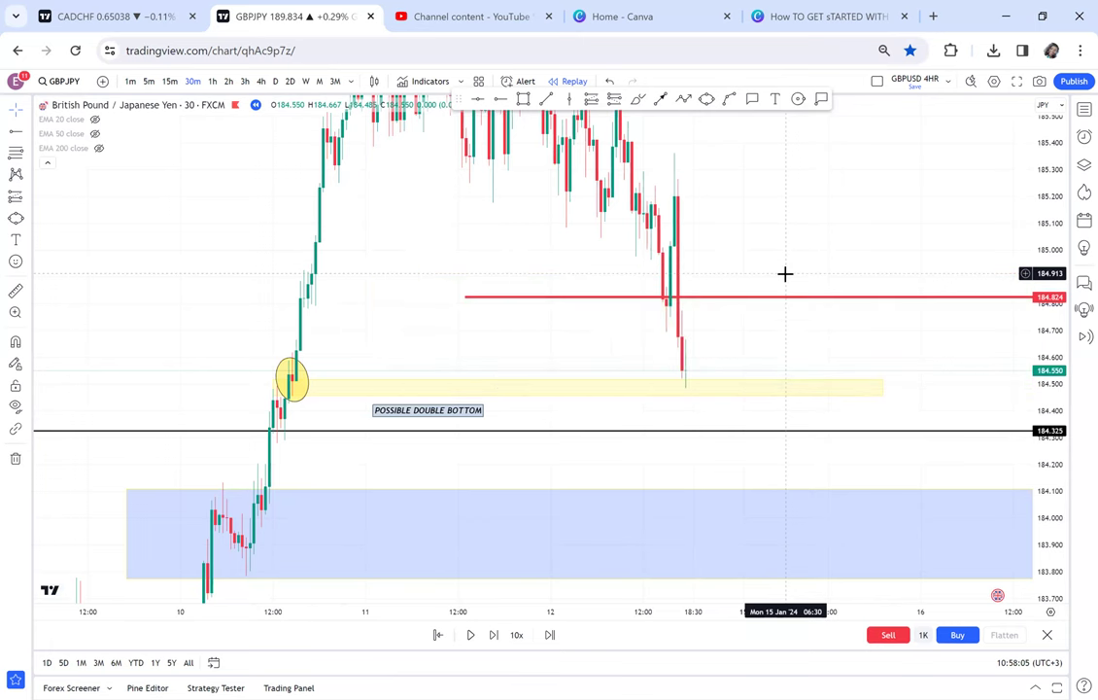
left_click(728, 298)
key("Delete")
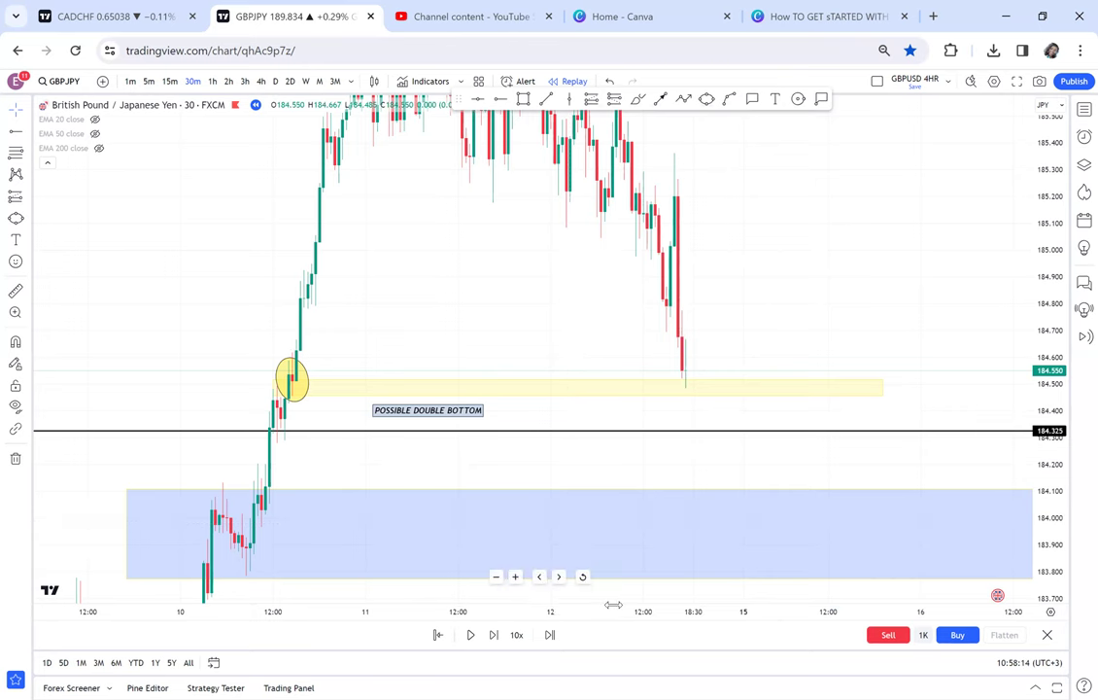
Compress the time scale horizontally and reframe the chart.
left_click_drag(613, 604, 526, 593)
left_click_drag(736, 277, 829, 334)
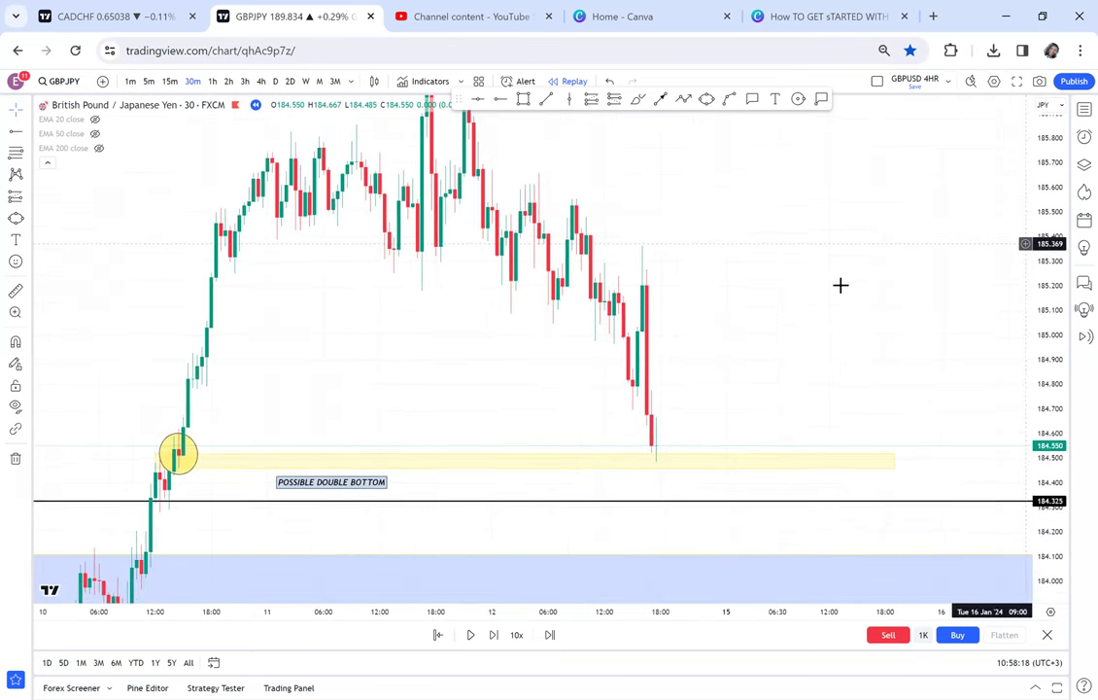
left_click(479, 102)
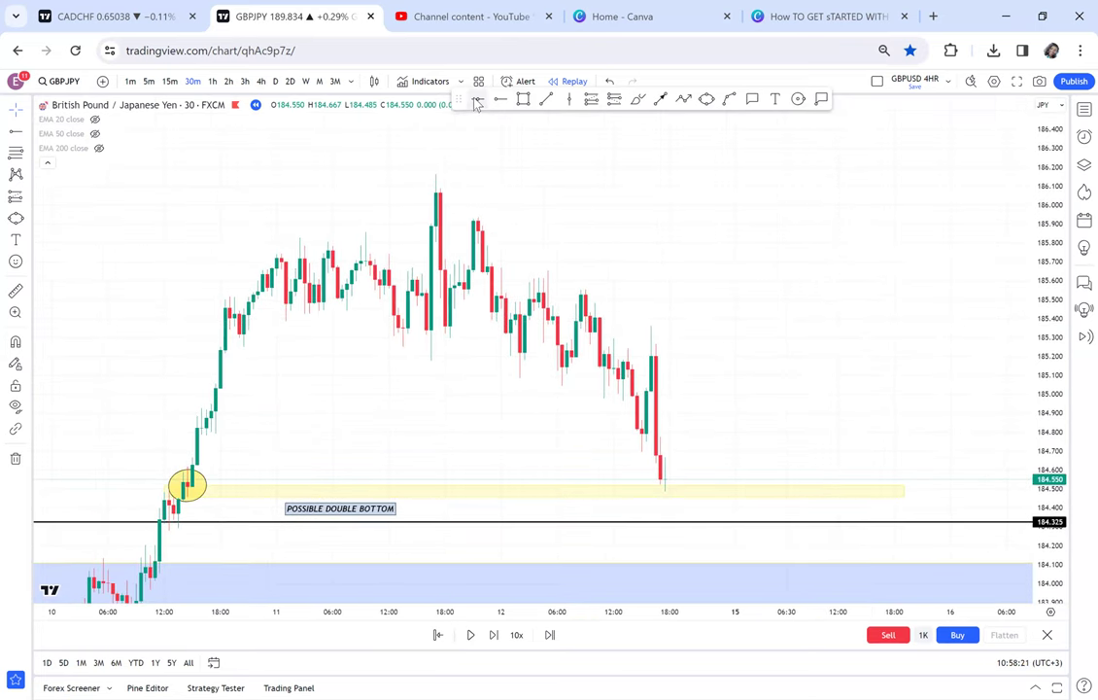
Add horizontal lines at 186.172 and 185.313, measuring the rise from the circled candle.
left_click(389, 173)
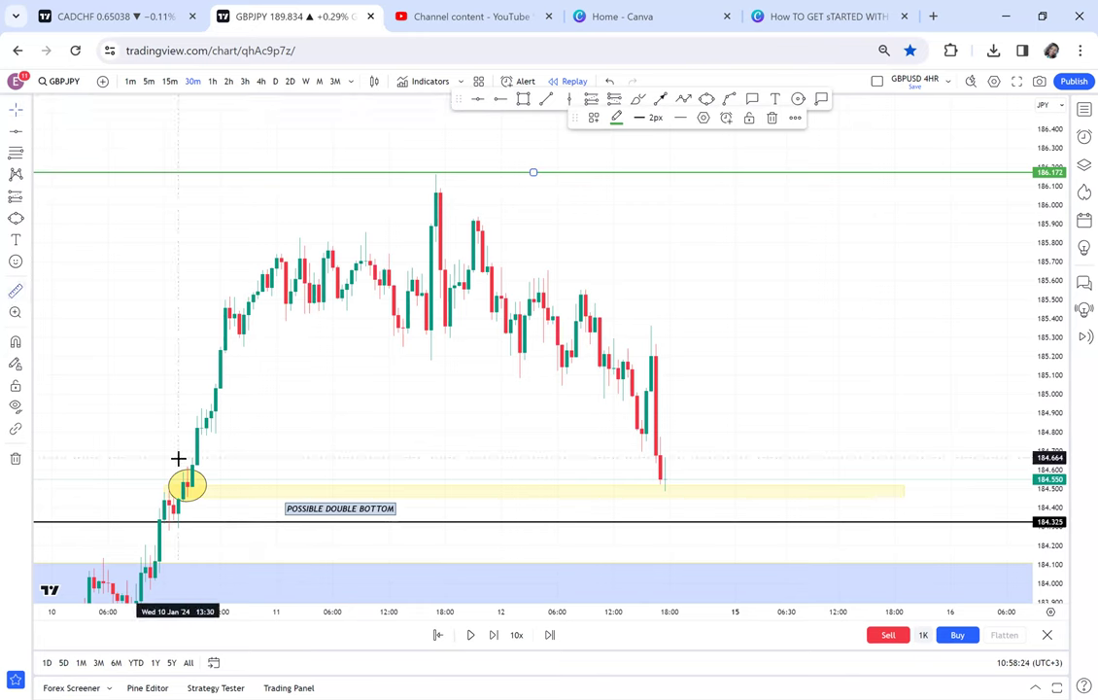
left_click(179, 494)
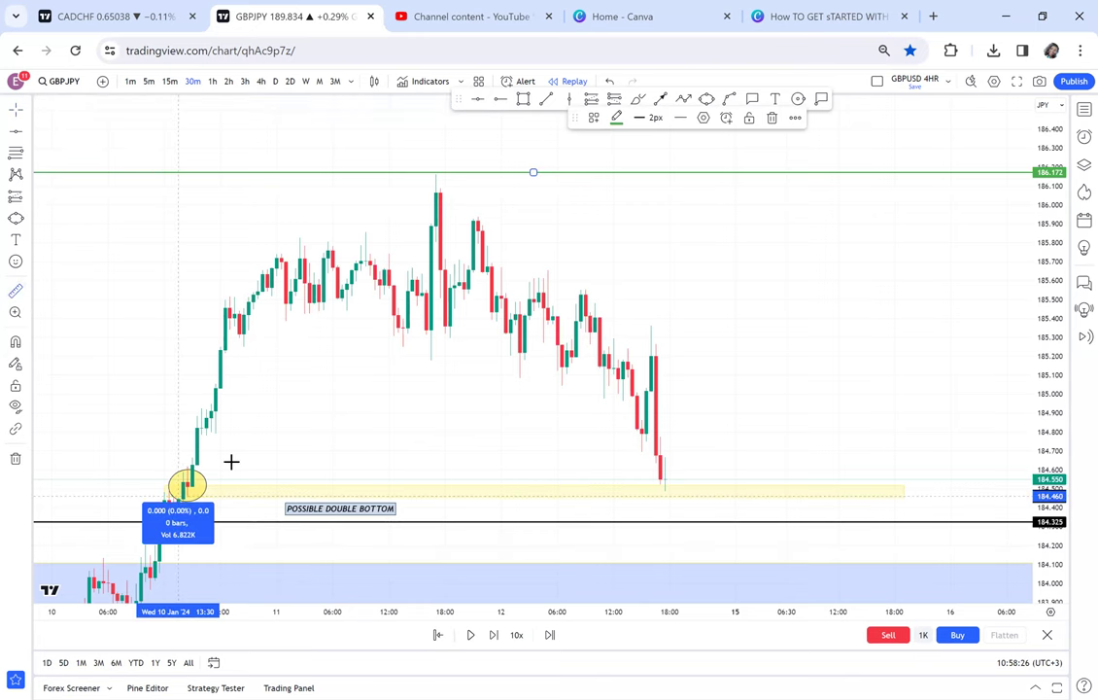
left_click(712, 172)
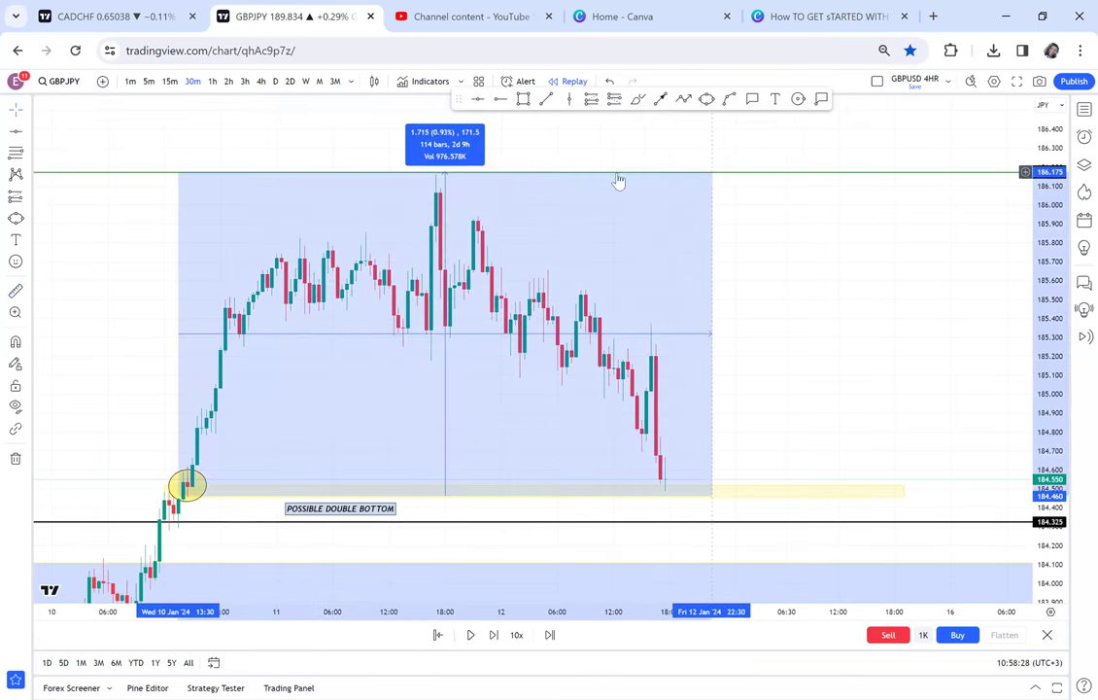
left_click(635, 334)
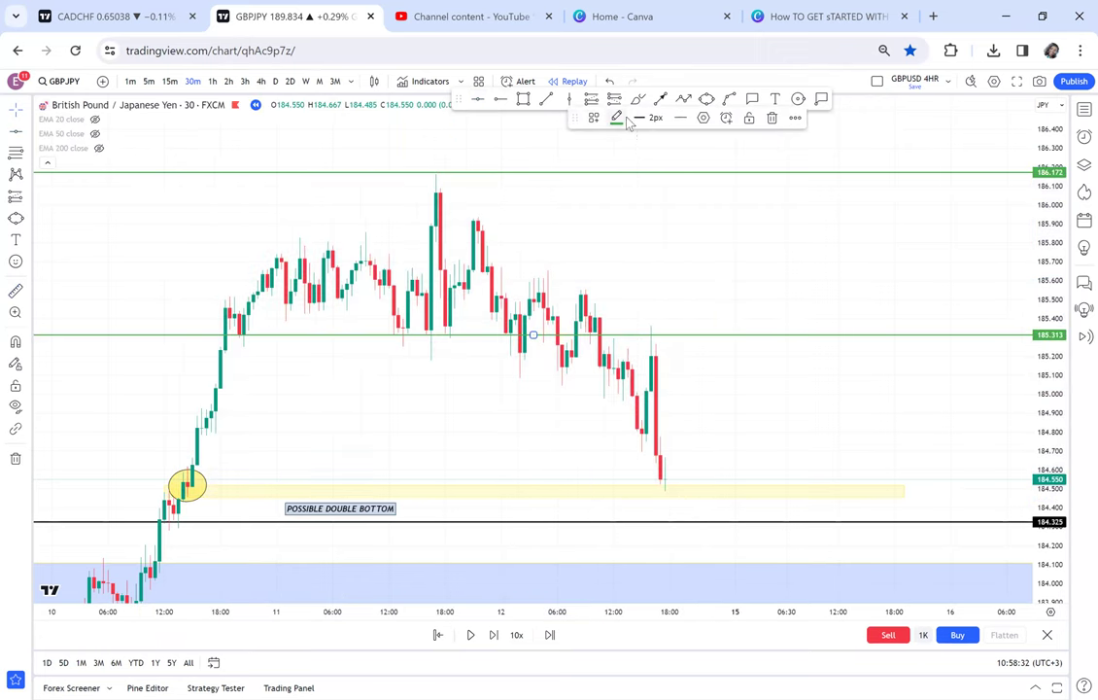
Recolour the 186.172 horizontal line red.
left_click(583, 172)
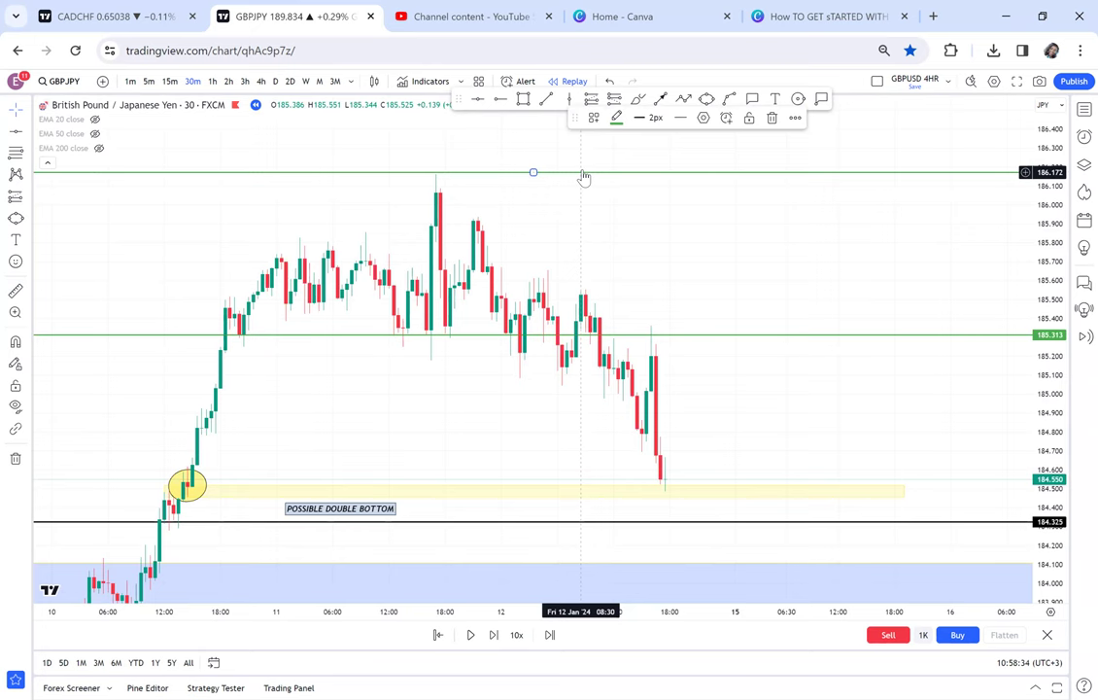
left_click(616, 118)
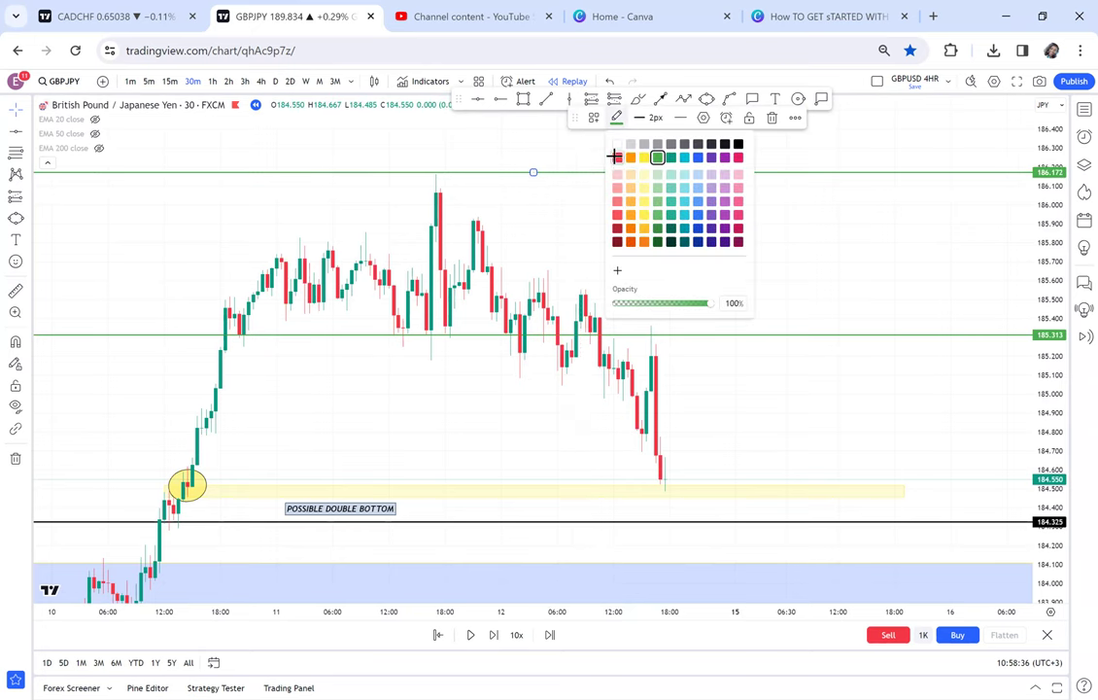
left_click(616, 156)
left_click(695, 360)
left_click_drag(694, 360, 716, 299)
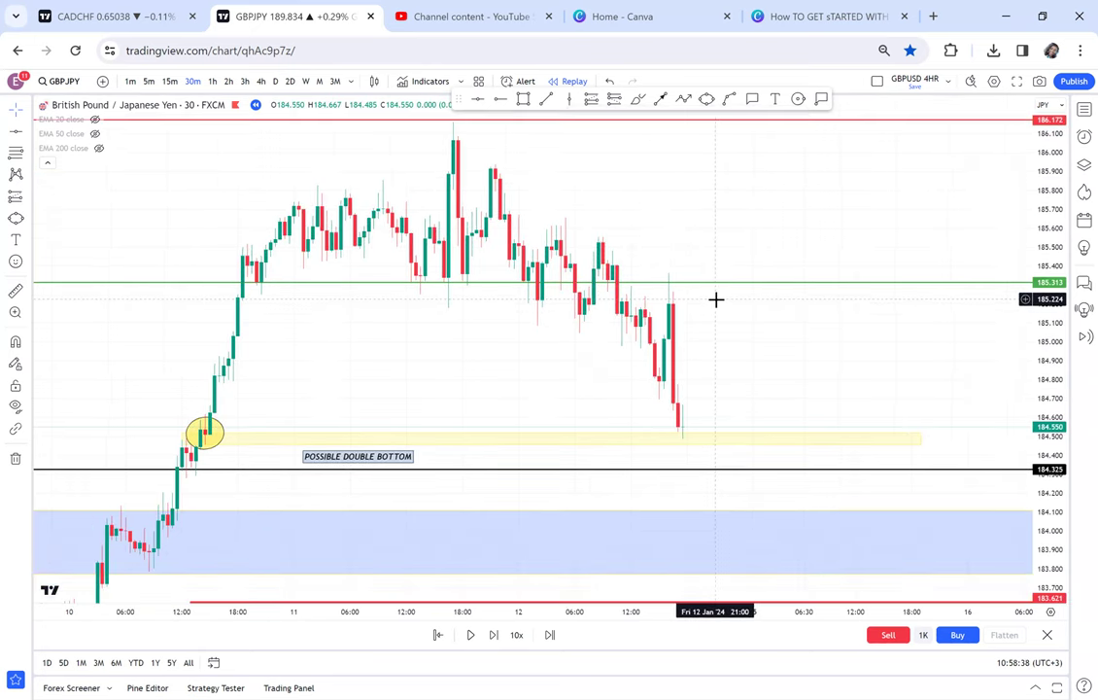
left_click(214, 82)
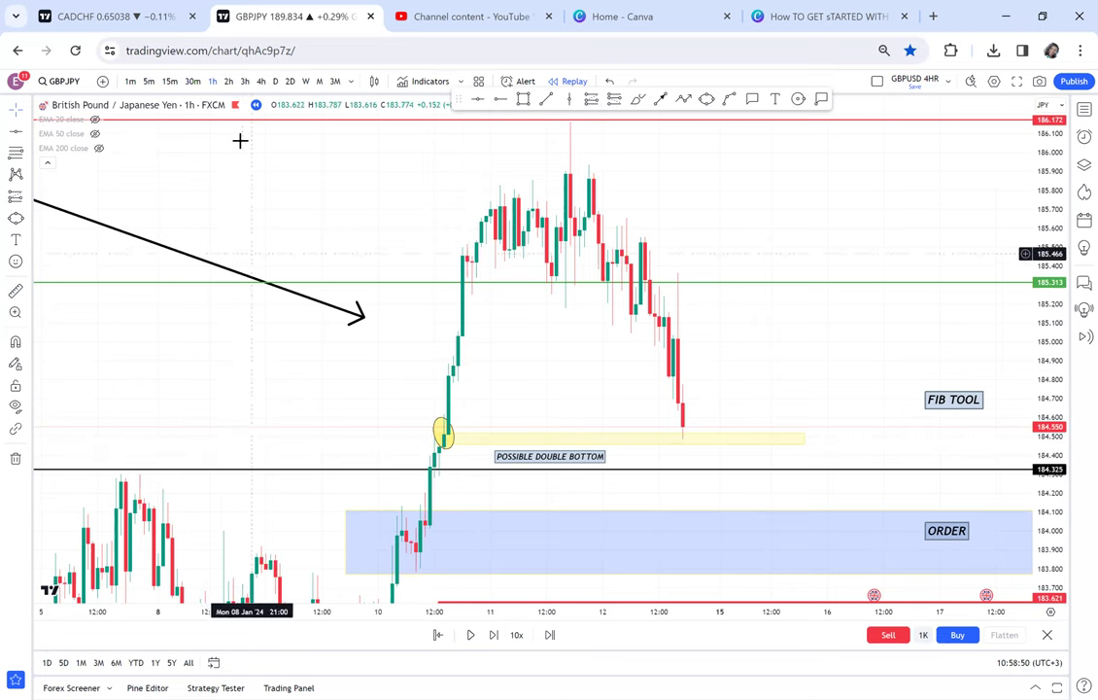
left_click(228, 84)
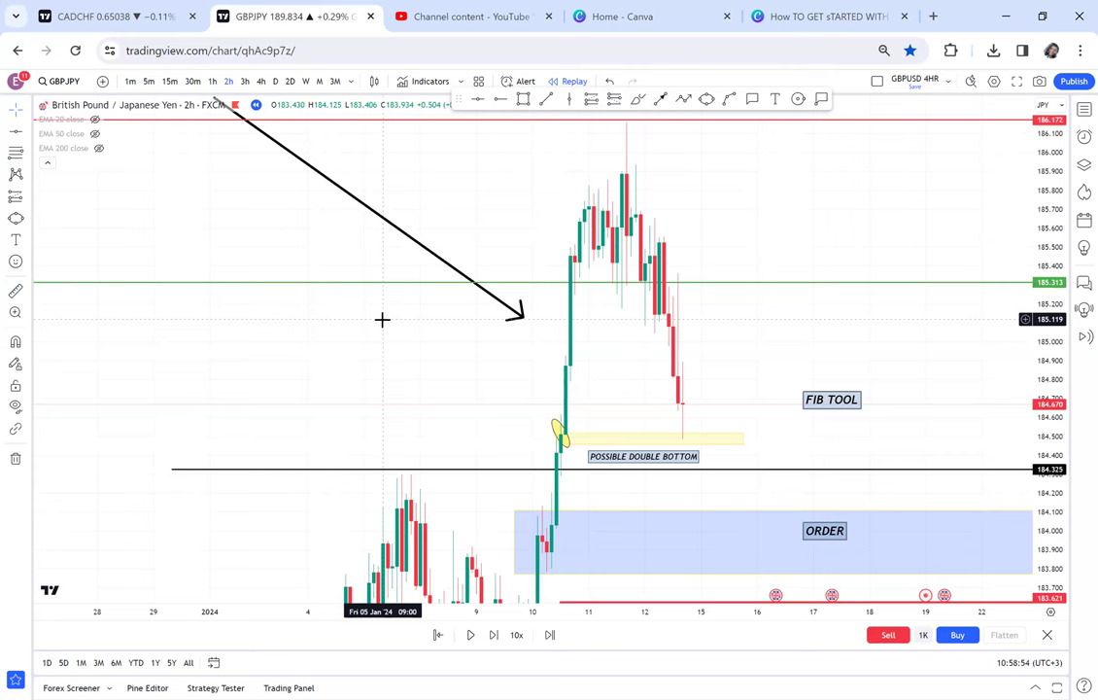
left_click(259, 81)
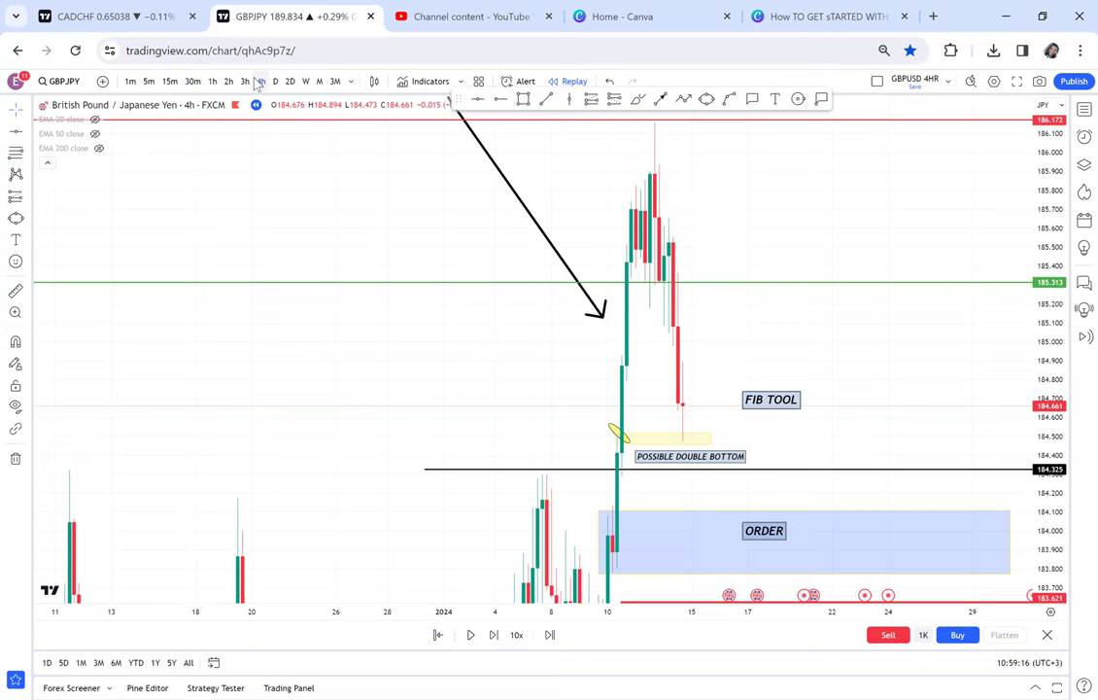
left_click(193, 83)
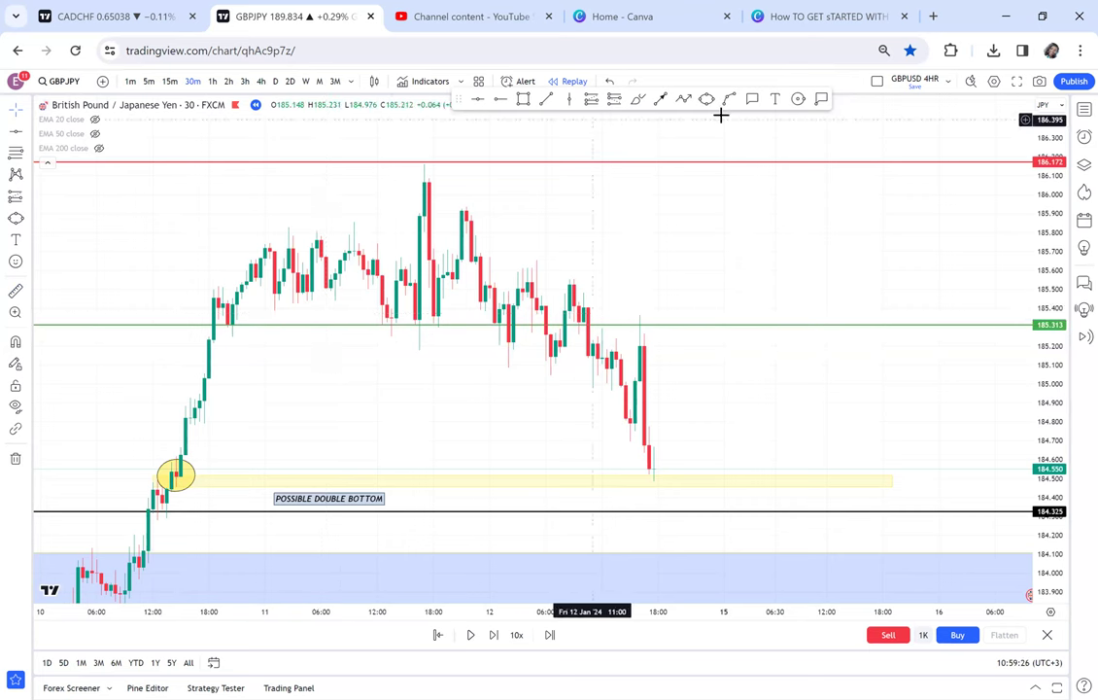
Add a 'CRB' callout anchored at the latest candle.
left_click(750, 107)
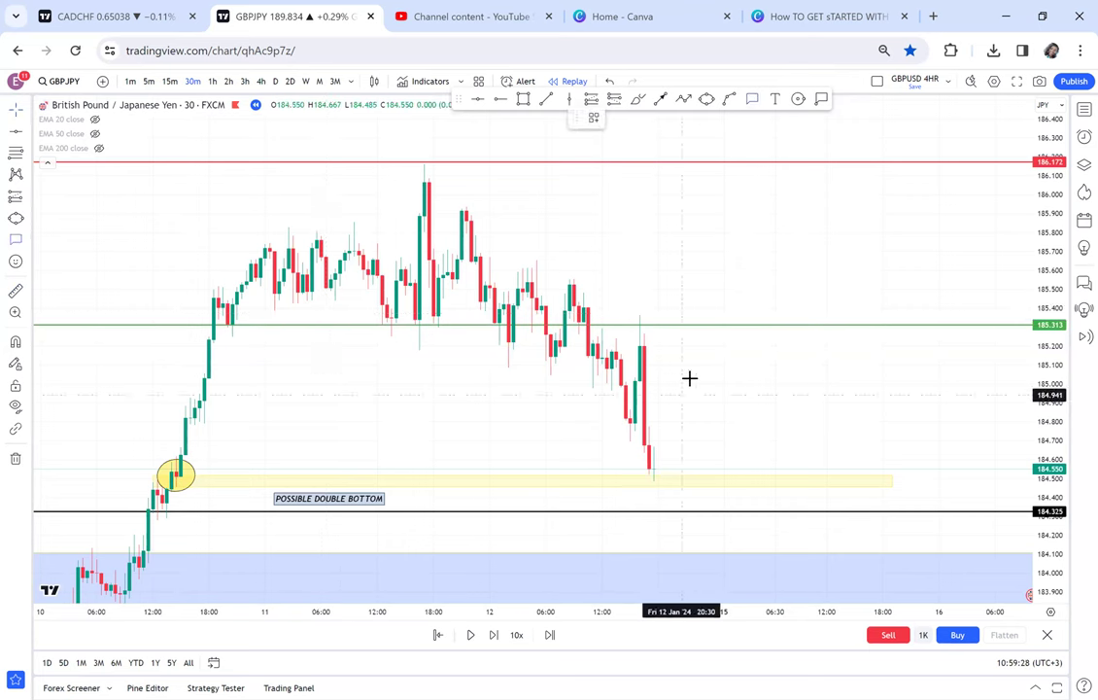
left_click(668, 471)
type("CRB")
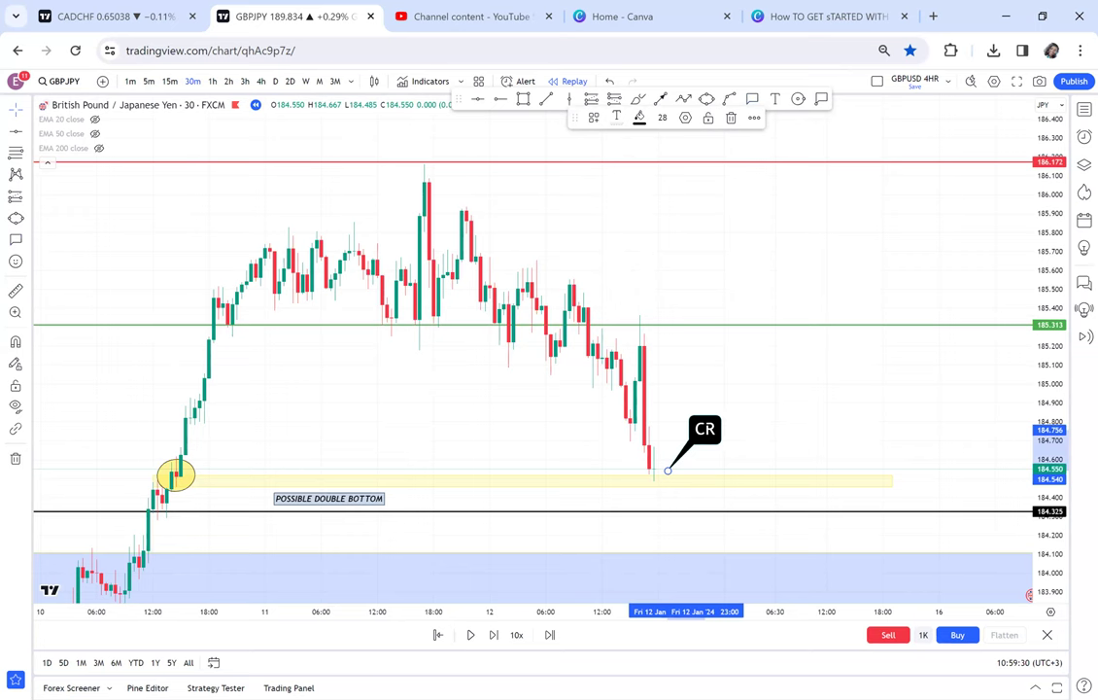
left_click(758, 423)
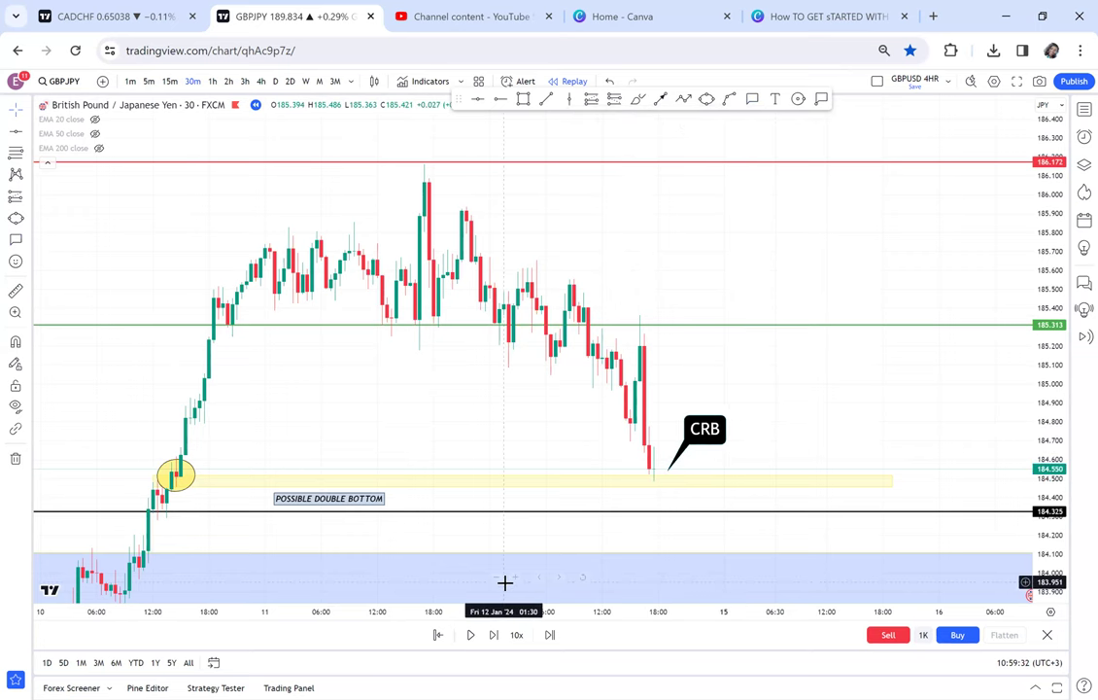
Advance the replay five bars.
left_click(494, 634)
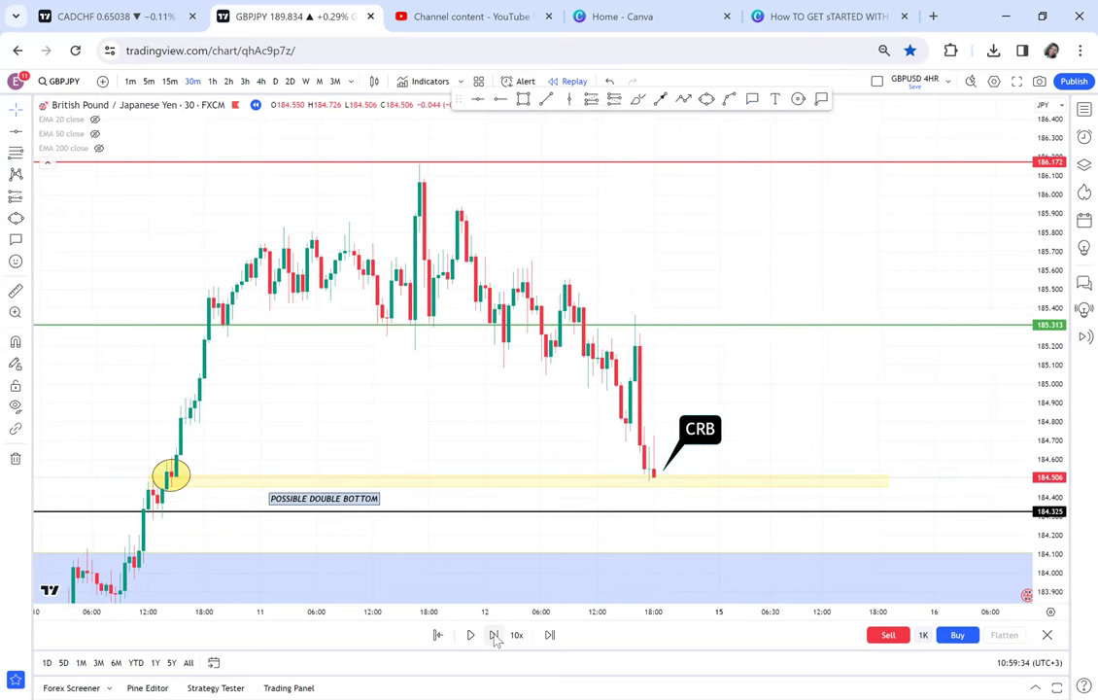
left_click(494, 635)
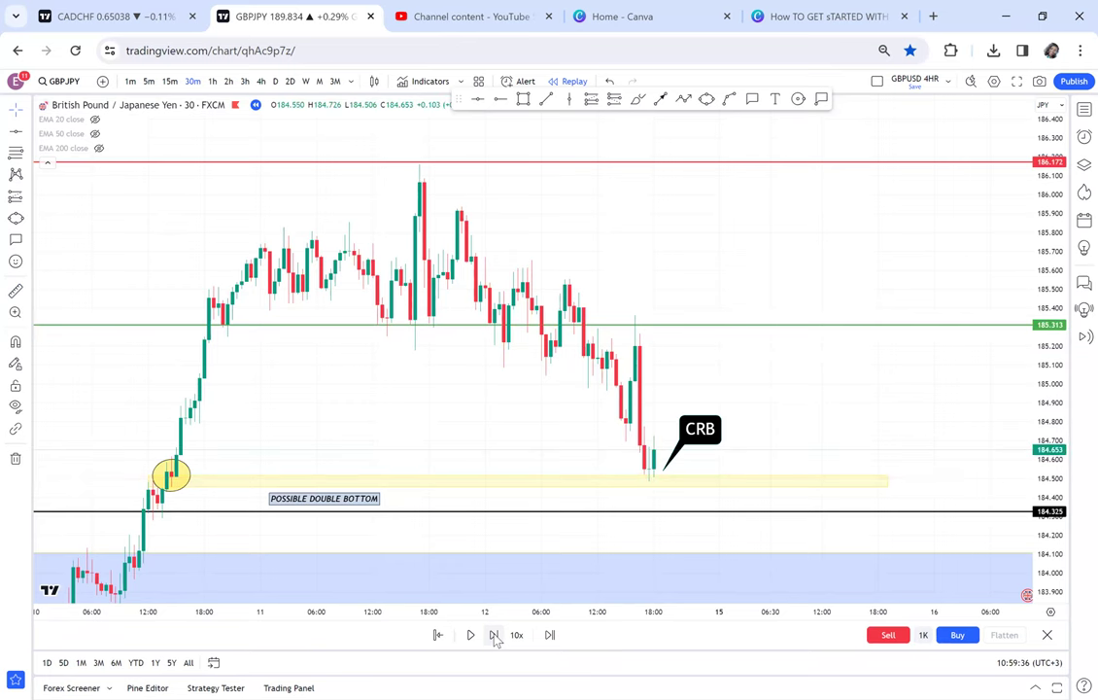
left_click(494, 634)
left_click(494, 634)
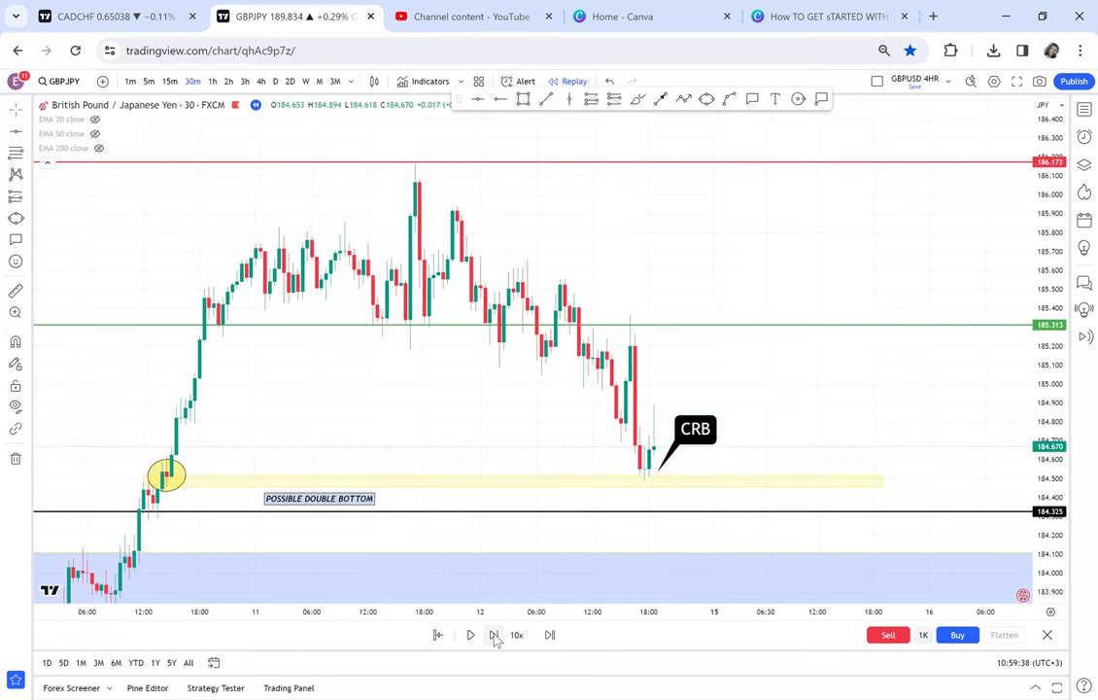
left_click(494, 634)
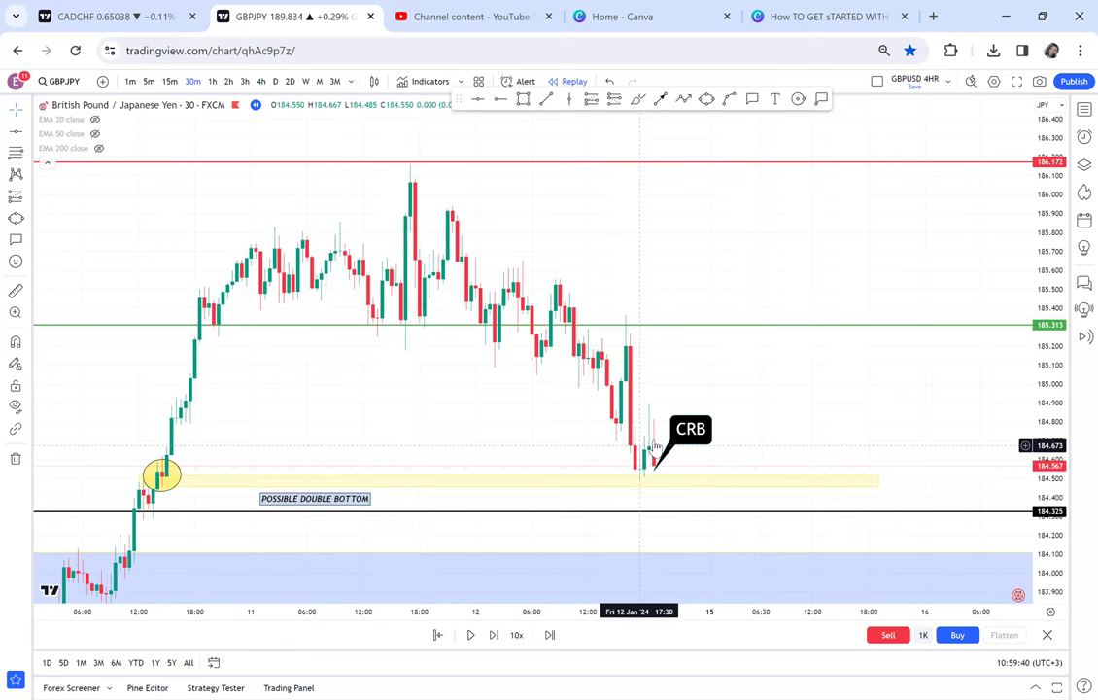
Shift the CRB label right and bring its pointer next to it.
left_click_drag(690, 430, 742, 433)
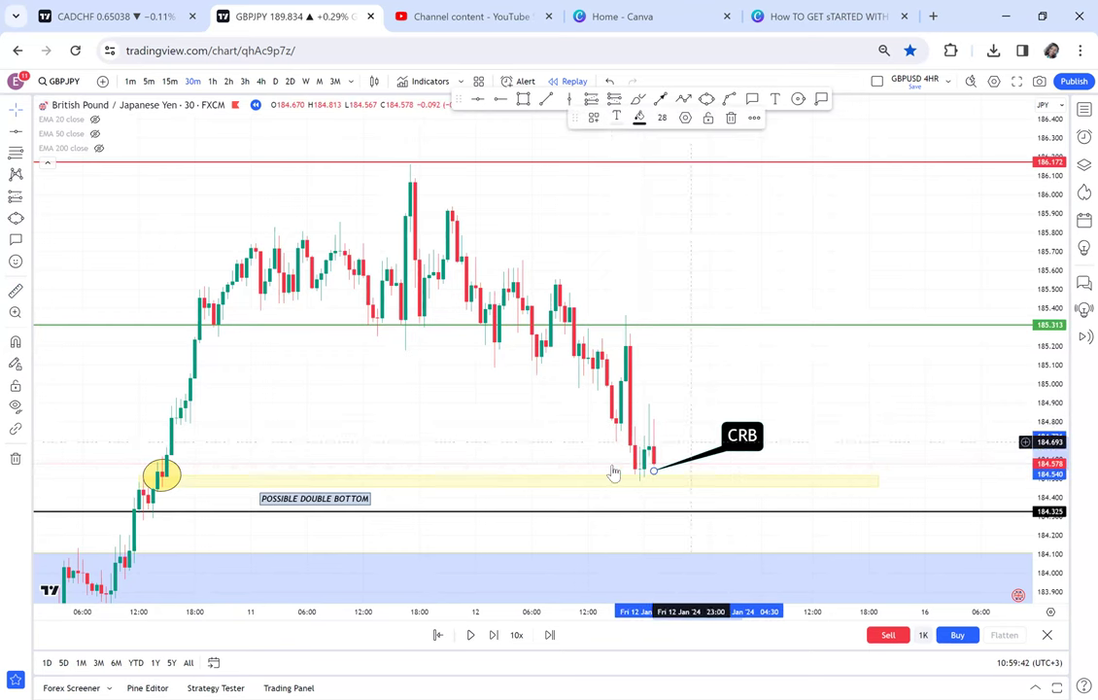
left_click_drag(654, 473, 696, 433)
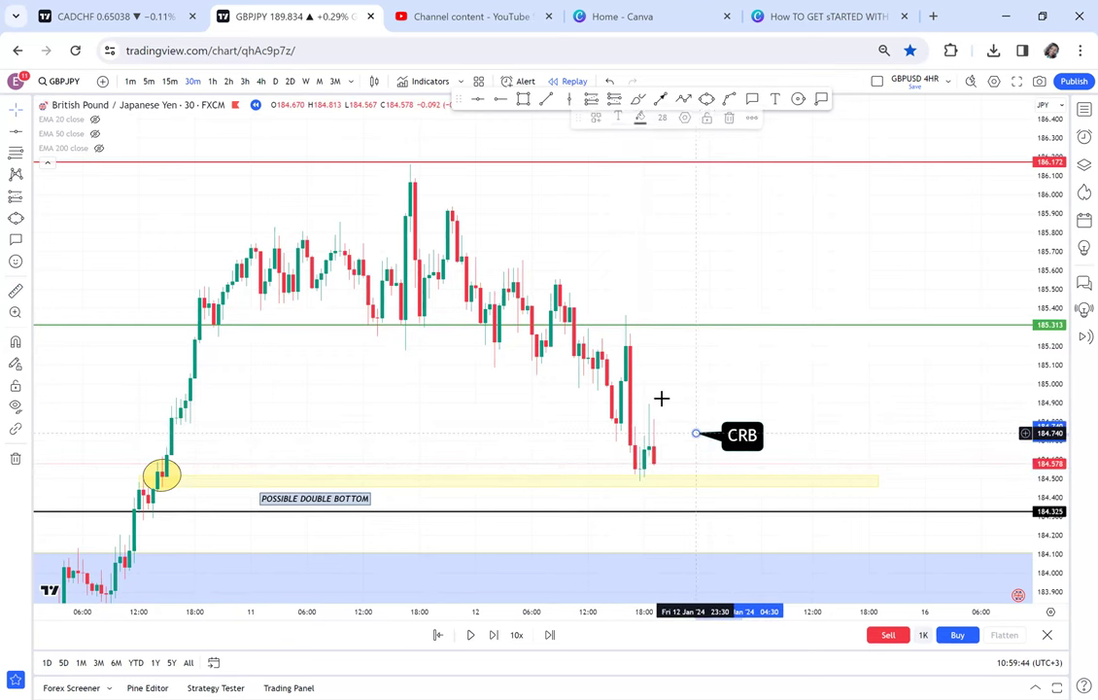
left_click(500, 98)
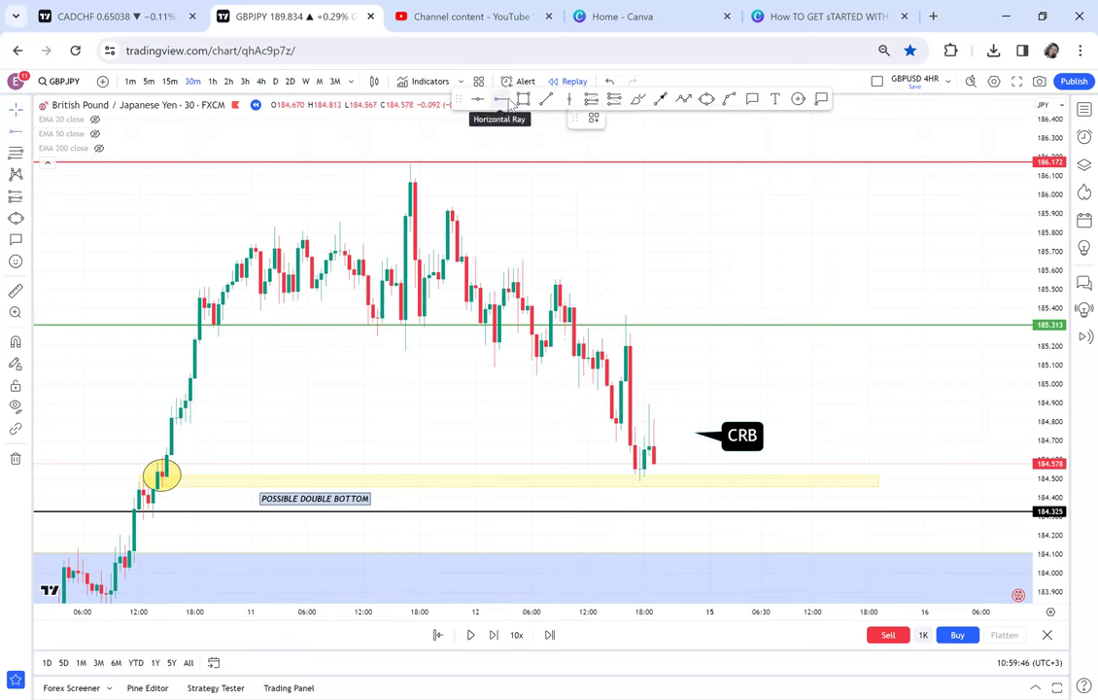
Draw a black horizontal ray at 184.896 from the large red candle.
left_click(616, 402)
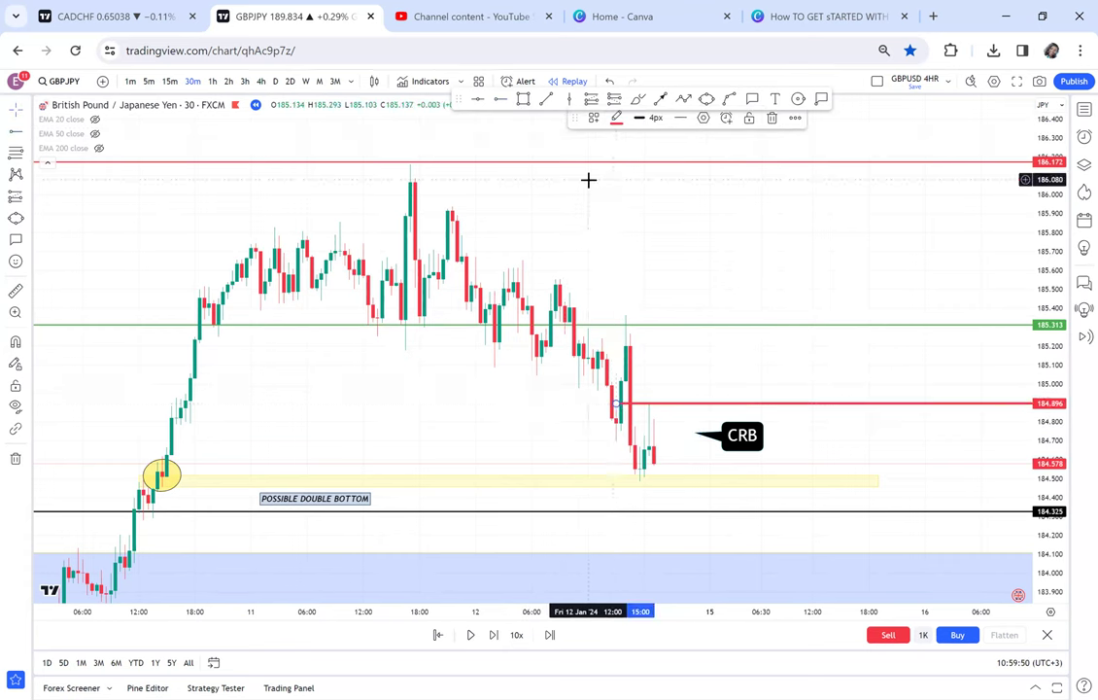
left_click(615, 117)
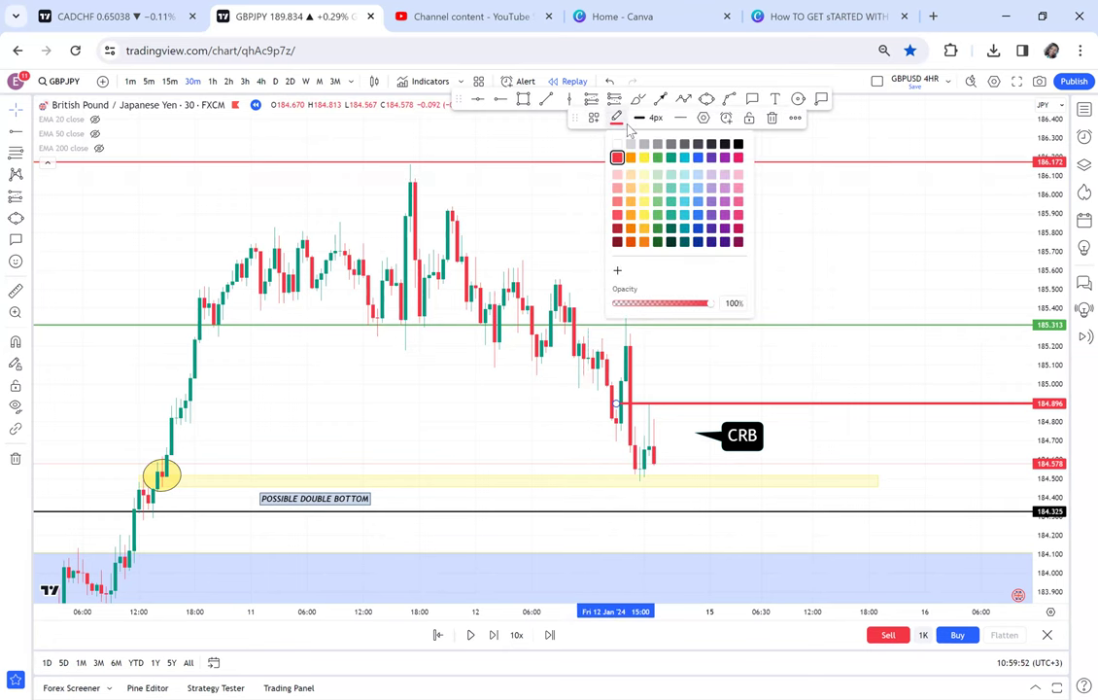
left_click(738, 146)
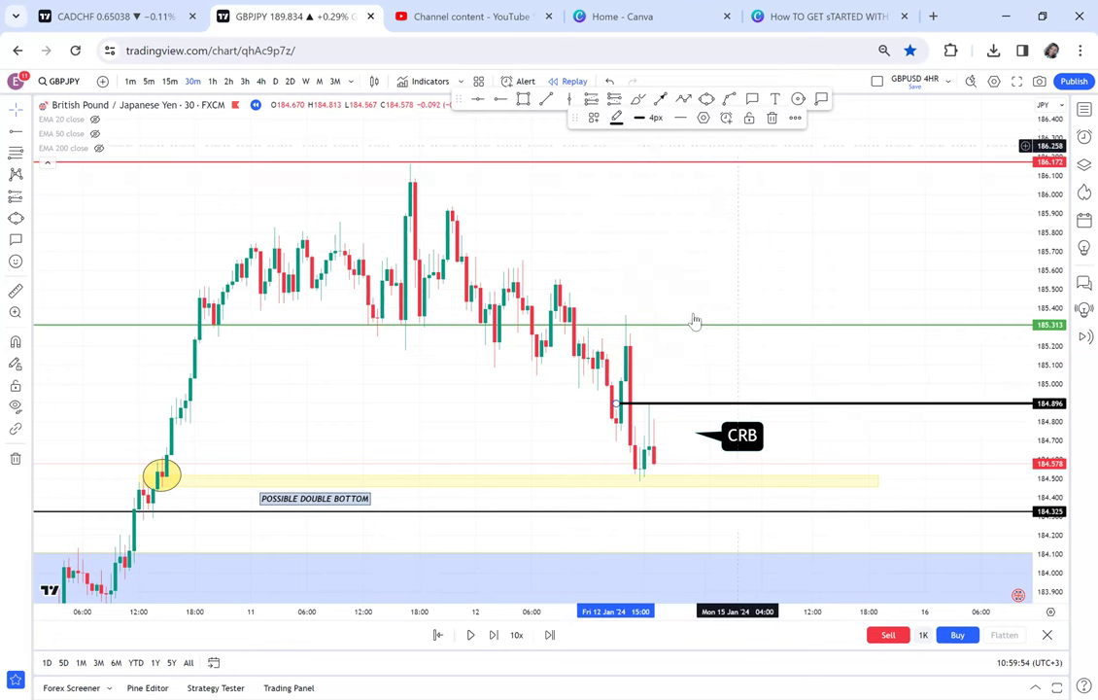
Advance the replay two bars and shift the chart up to show lower levels.
left_click(493, 636)
left_click(493, 636)
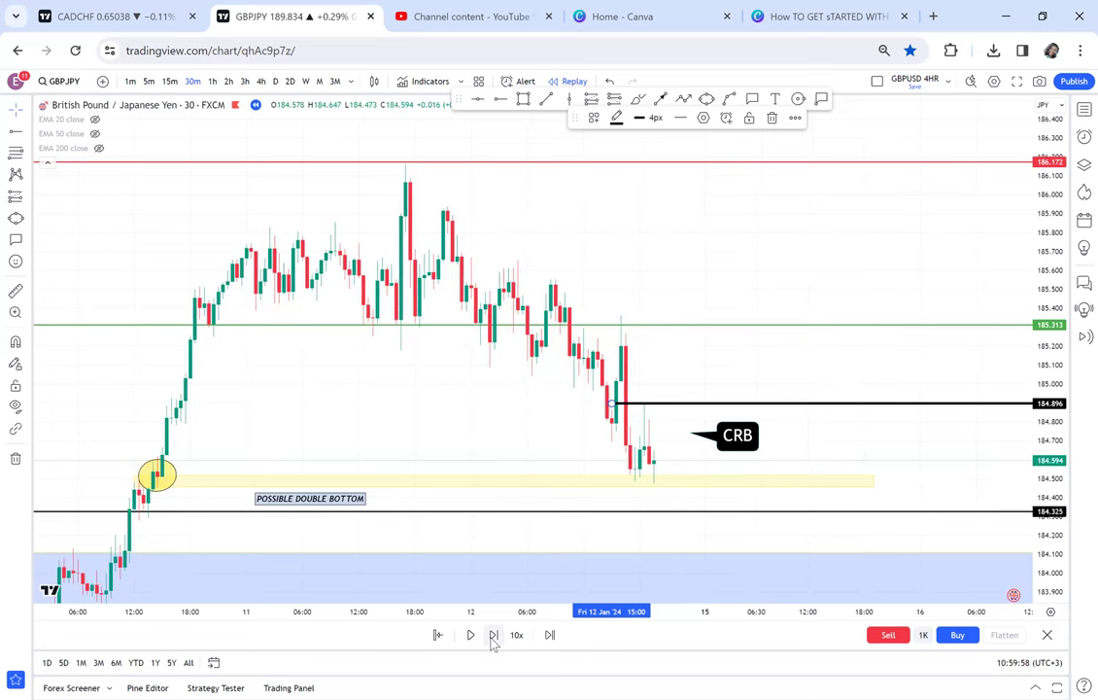
mouse_move(620, 494)
left_mouse_down()
mouse_move(644, 386)
mouse_move(687, 400)
left_mouse_up()
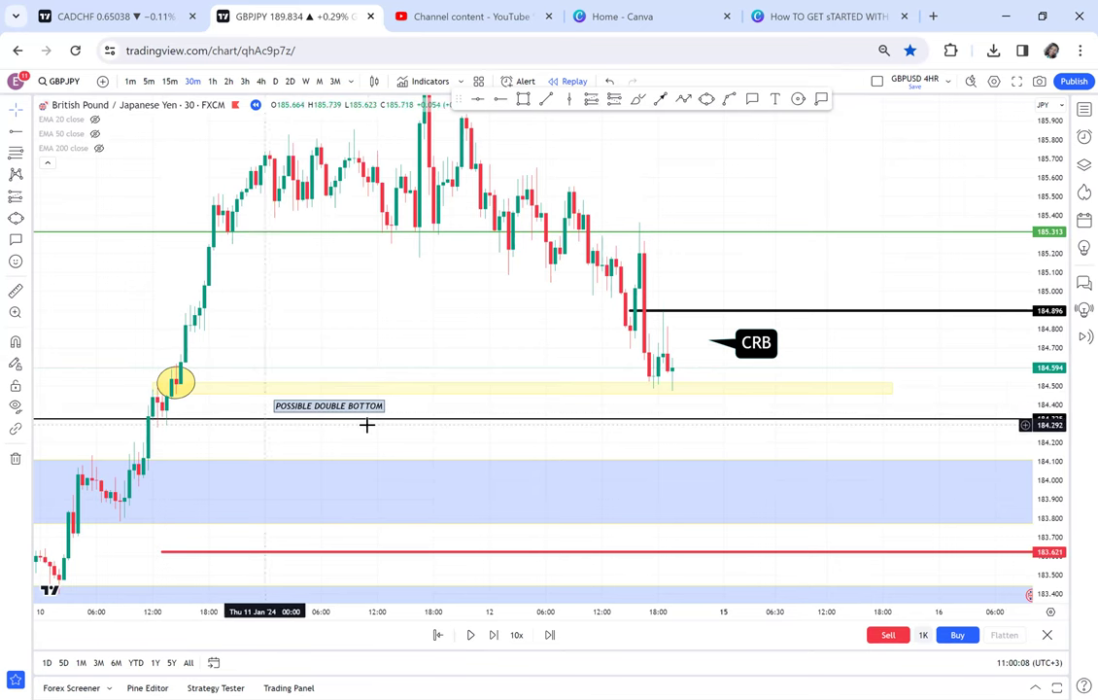
Step the replay forward eight bars.
left_click(492, 636)
left_click(493, 635)
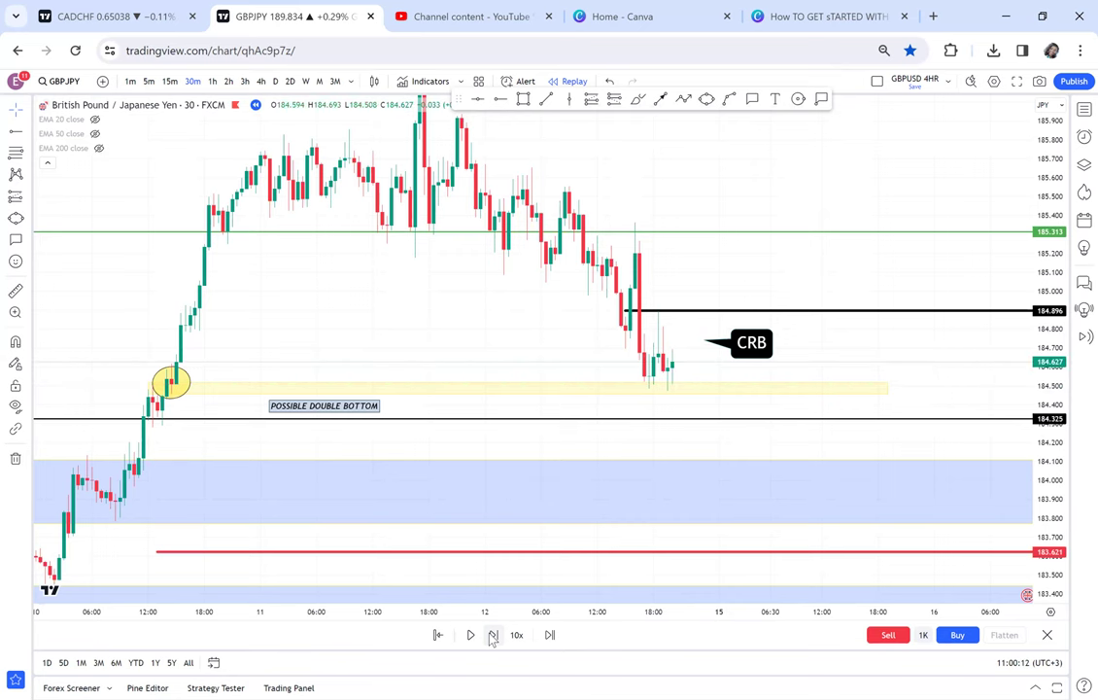
left_click(493, 636)
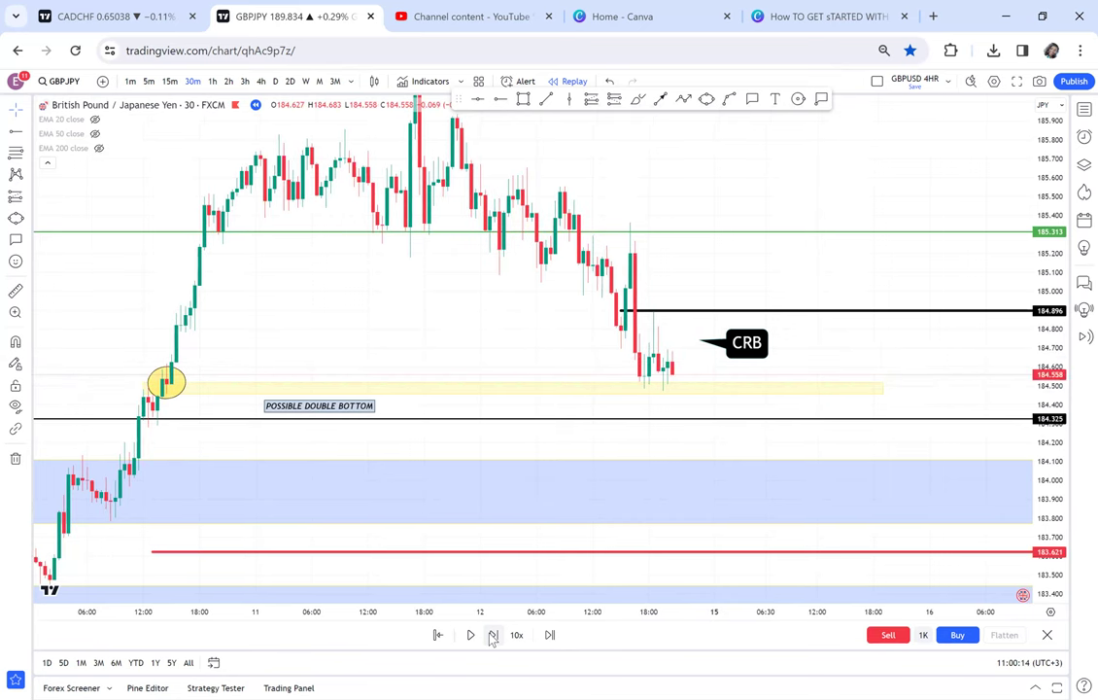
left_click(493, 635)
left_click(492, 635)
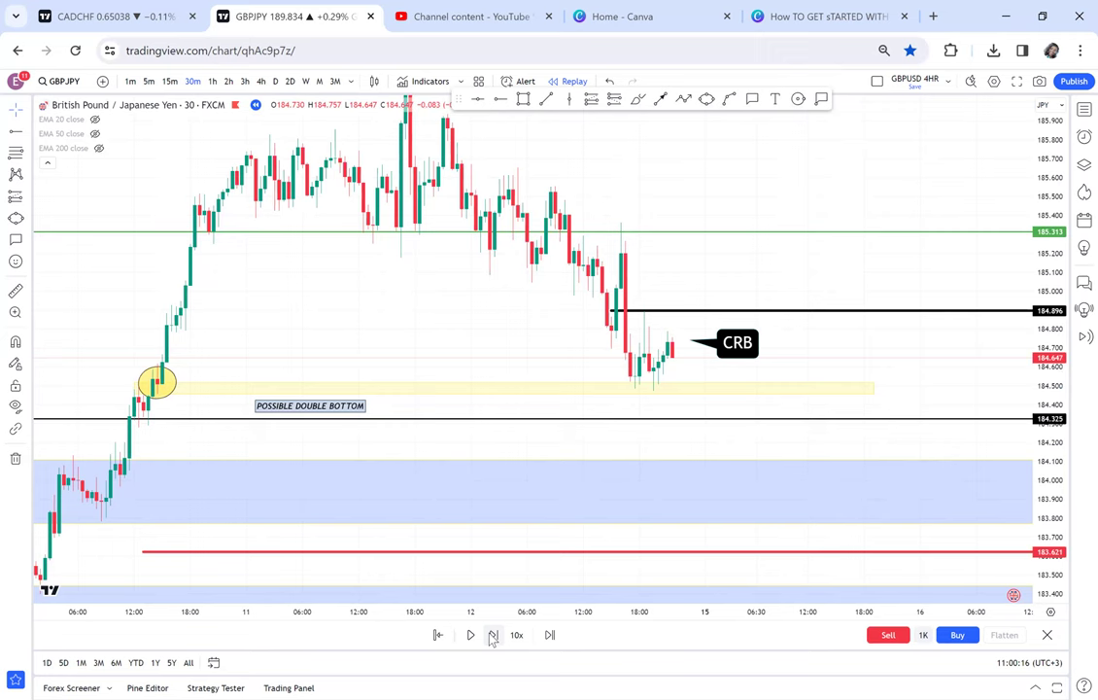
left_click(492, 636)
left_click(493, 636)
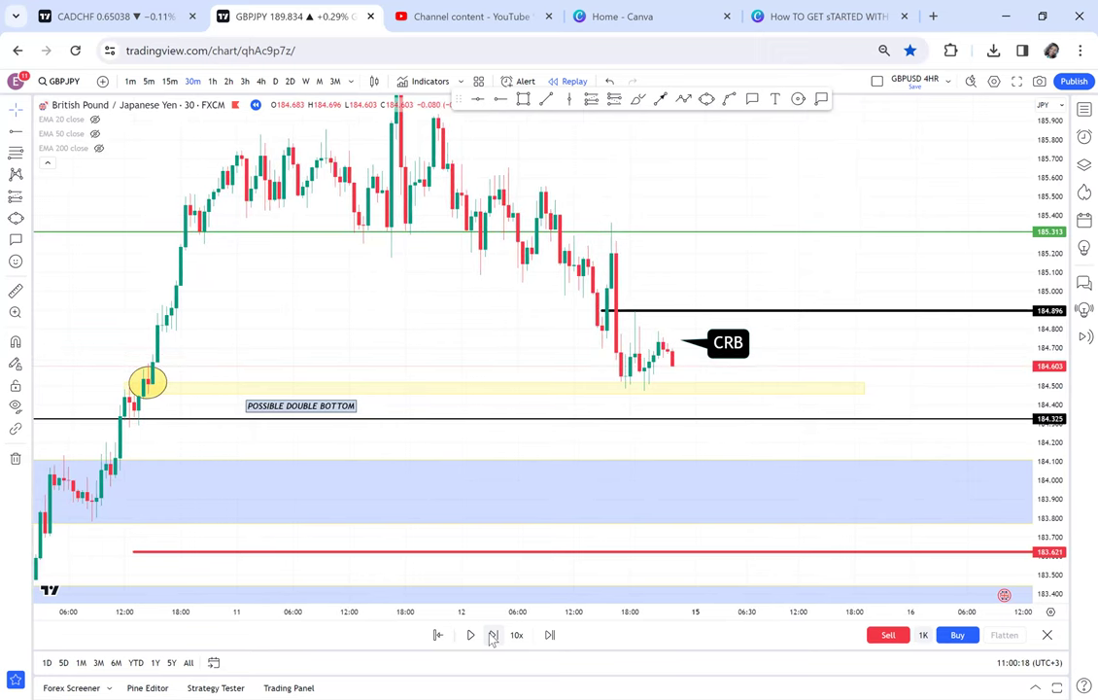
left_click(492, 636)
Delete the CRB callout and advance the replay five more bars to around 184.68.
left_click(728, 348)
key("Delete")
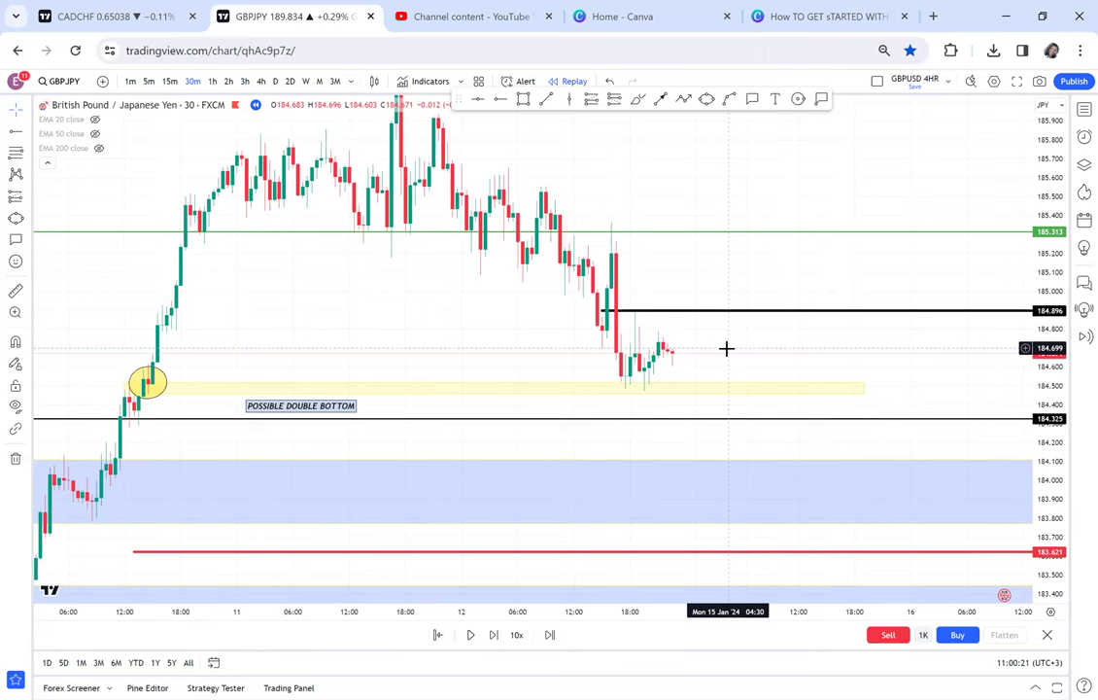
left_click(493, 636)
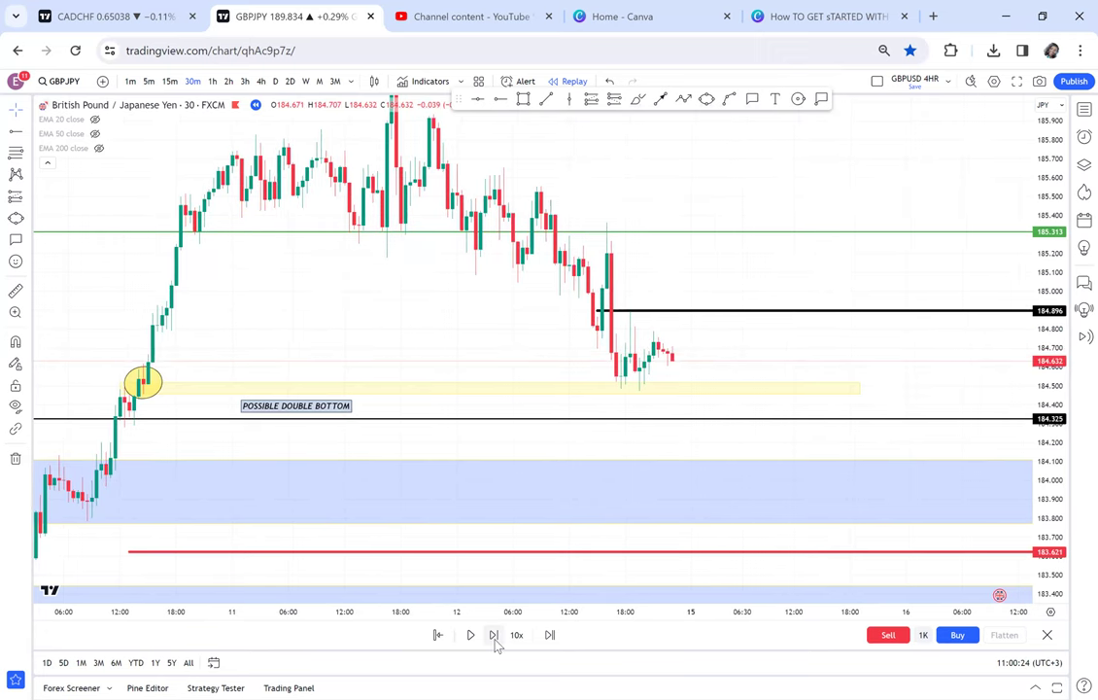
left_click(493, 635)
left_click(493, 635)
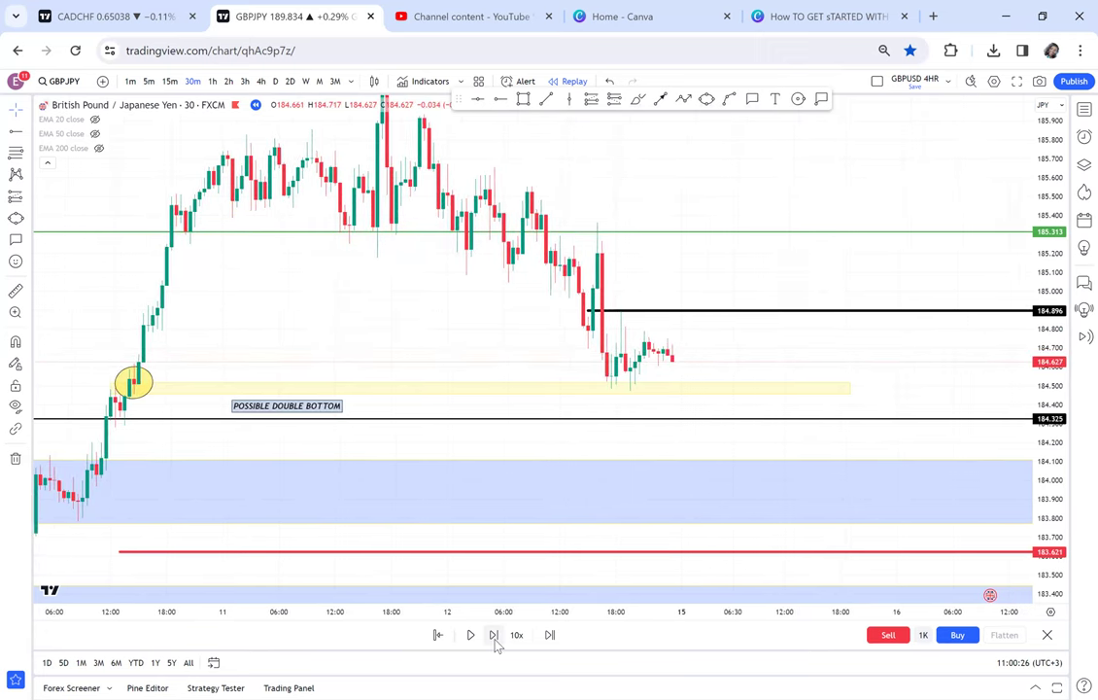
left_click(494, 636)
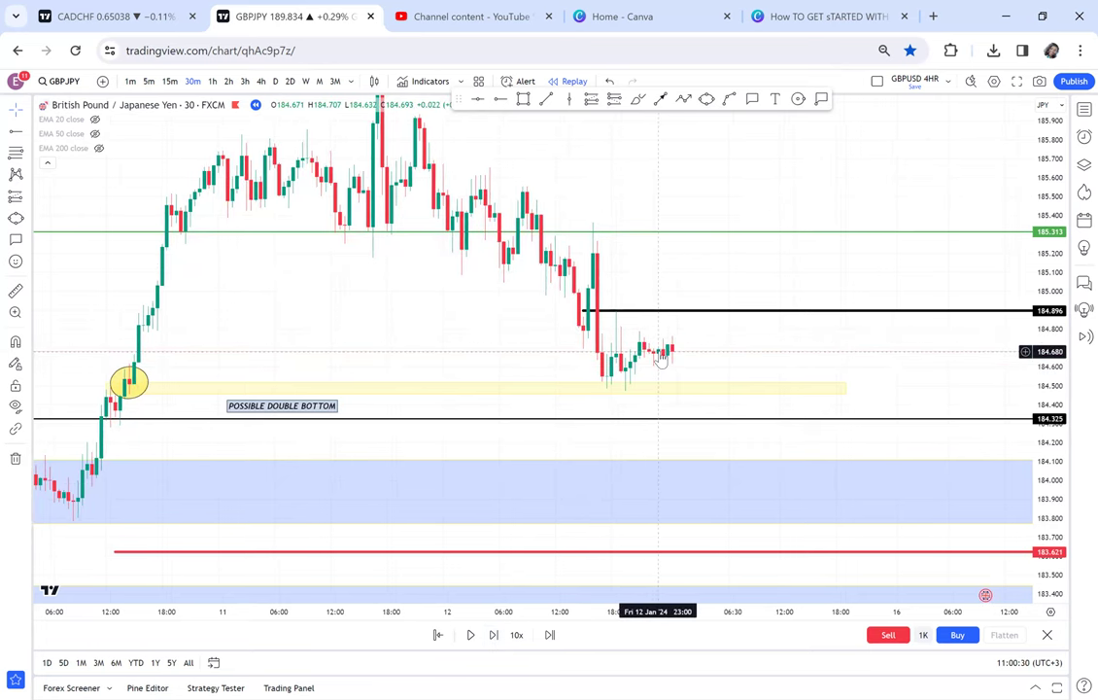
key("shift+Right")
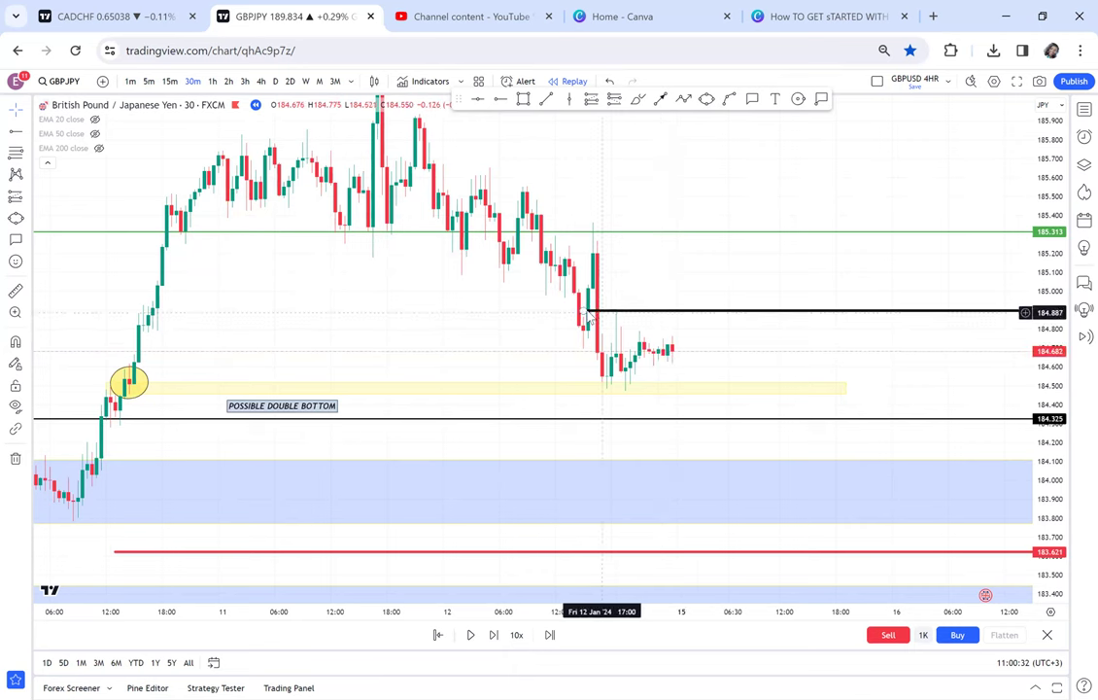
Lower the black ray to 184.756, advance four bars, and stretch the price scale vertically.
left_click_drag(587, 311, 642, 341)
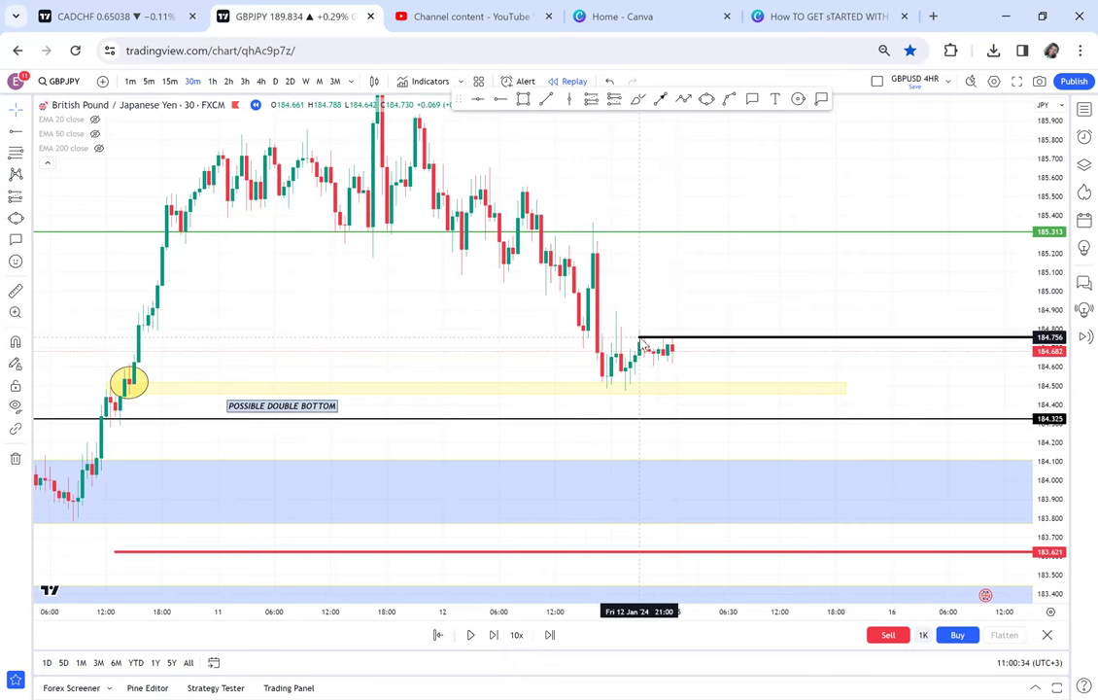
left_click(493, 635)
left_click(494, 634)
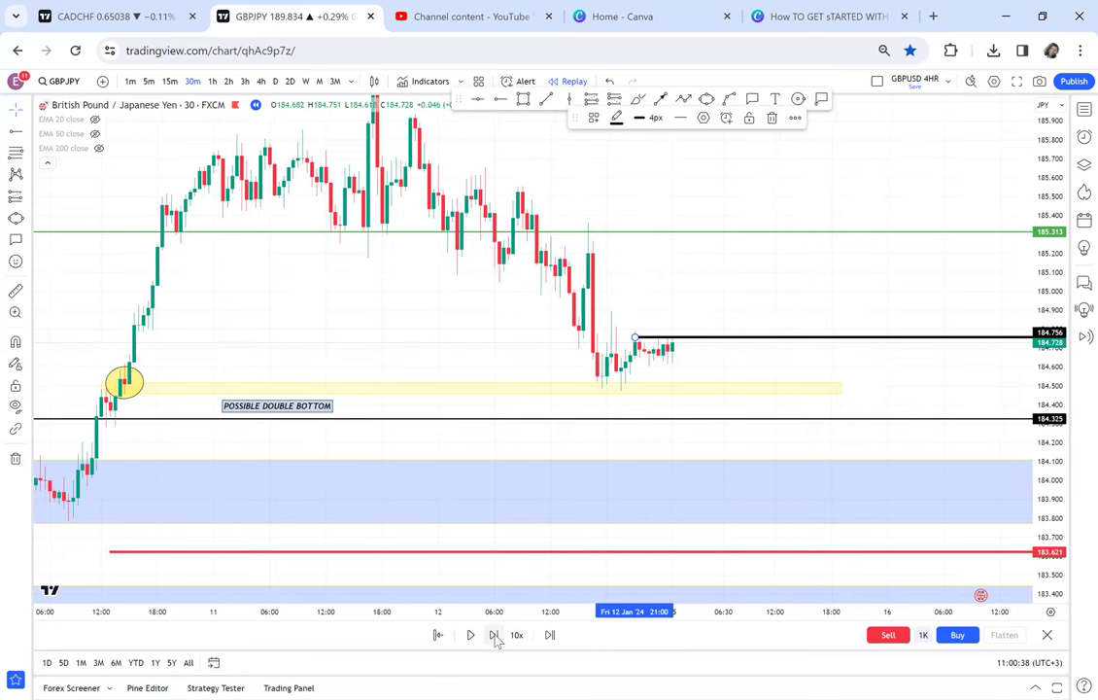
left_click(493, 634)
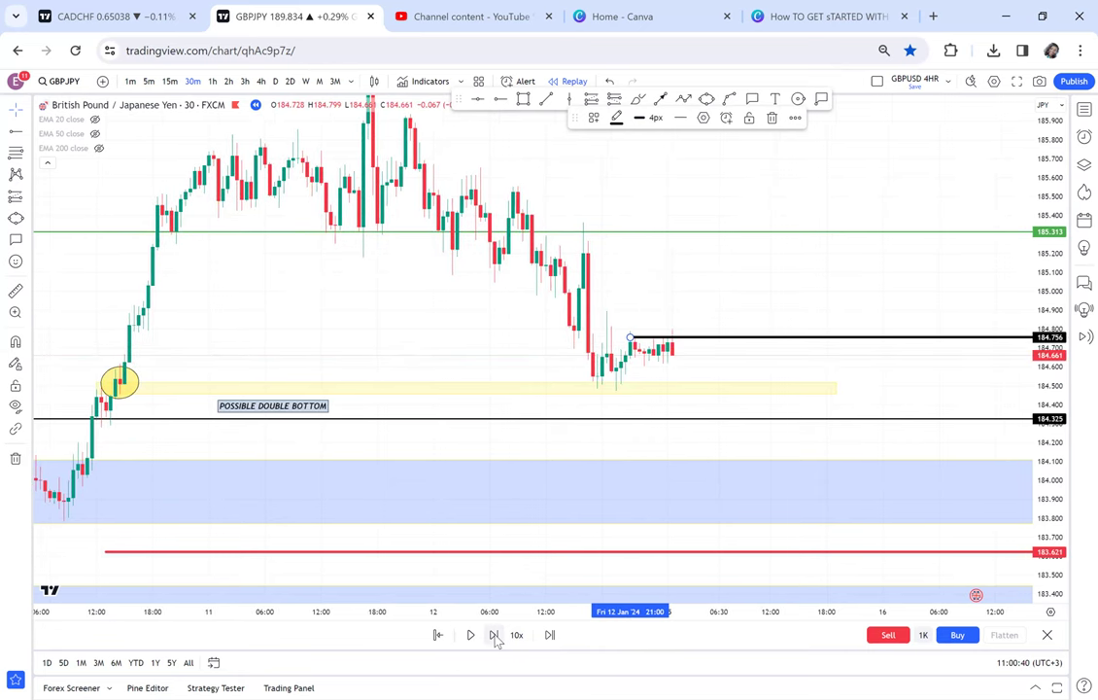
left_click(494, 634)
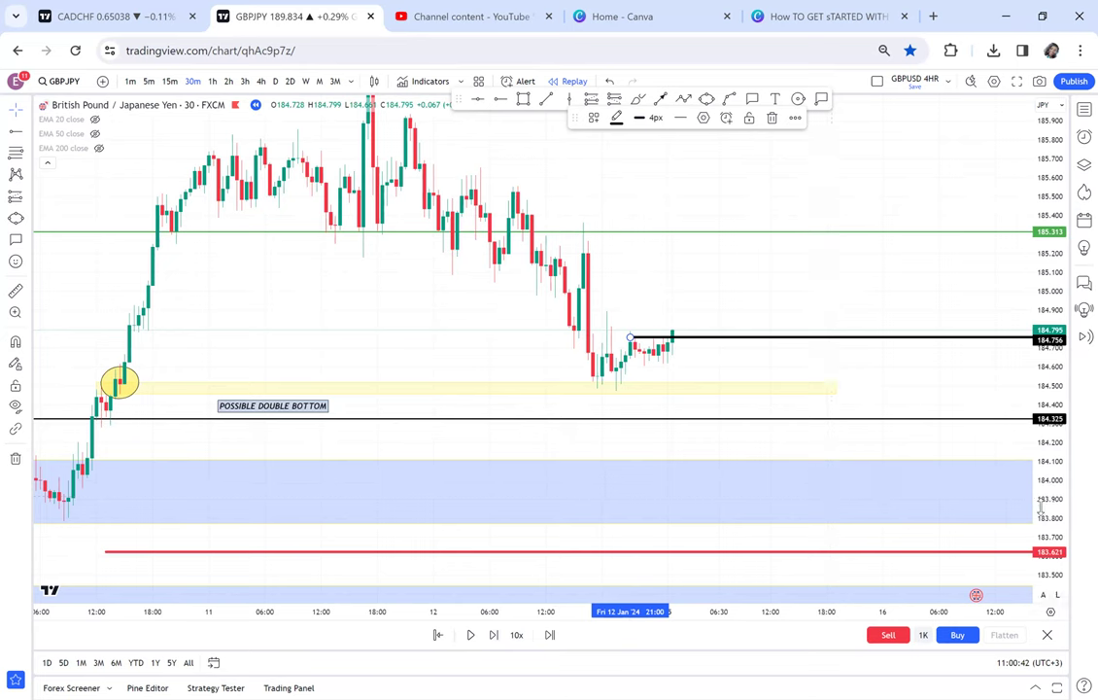
left_click_drag(1042, 505, 1039, 439)
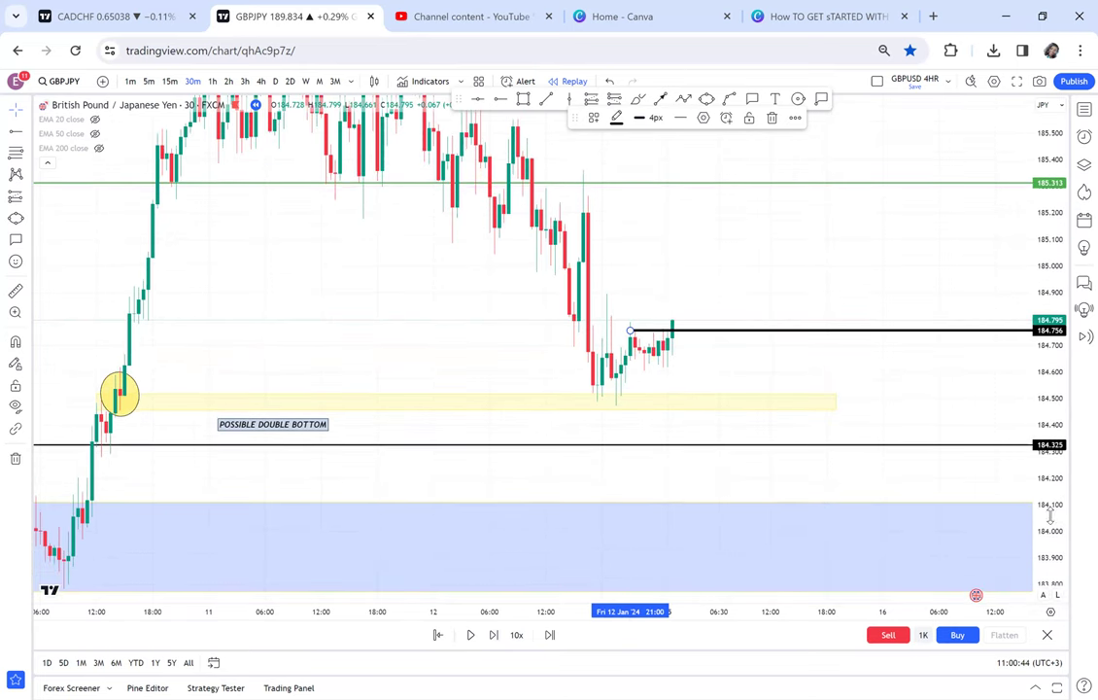
left_click_drag(877, 433, 885, 457)
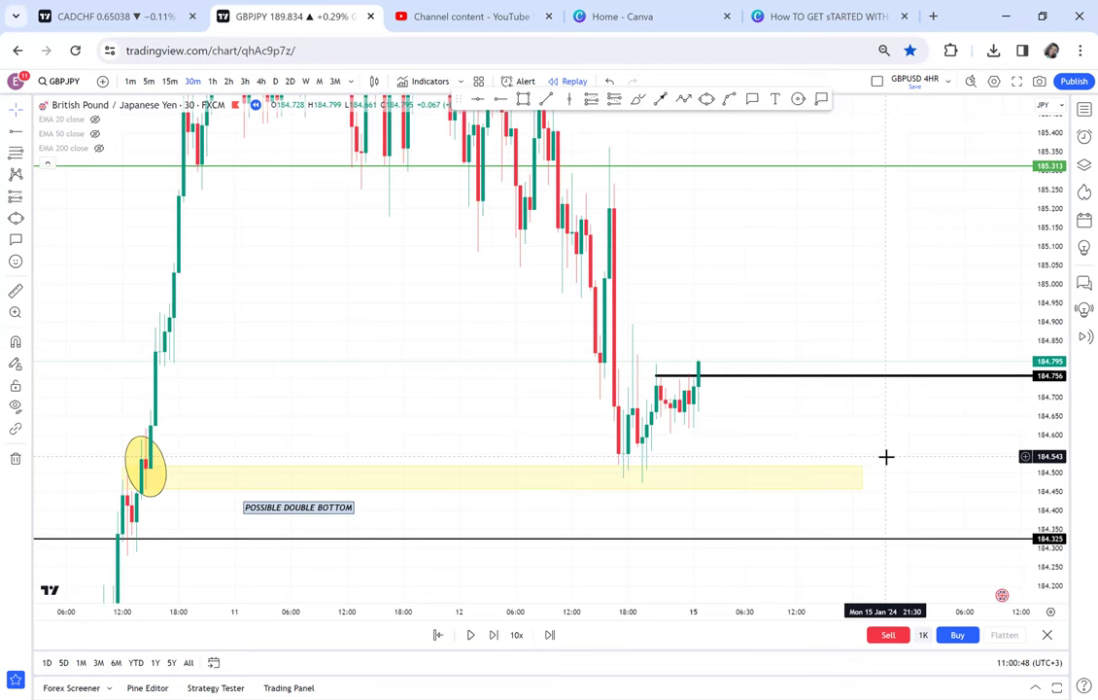
left_click(260, 81)
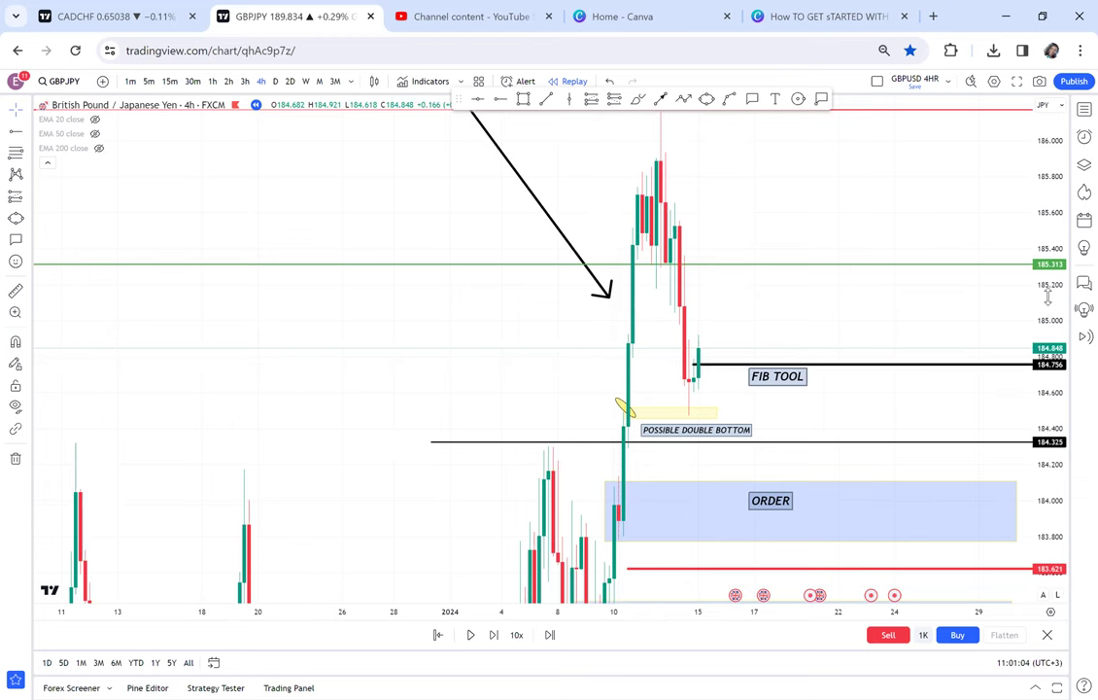
left_click_drag(966, 312, 868, 343)
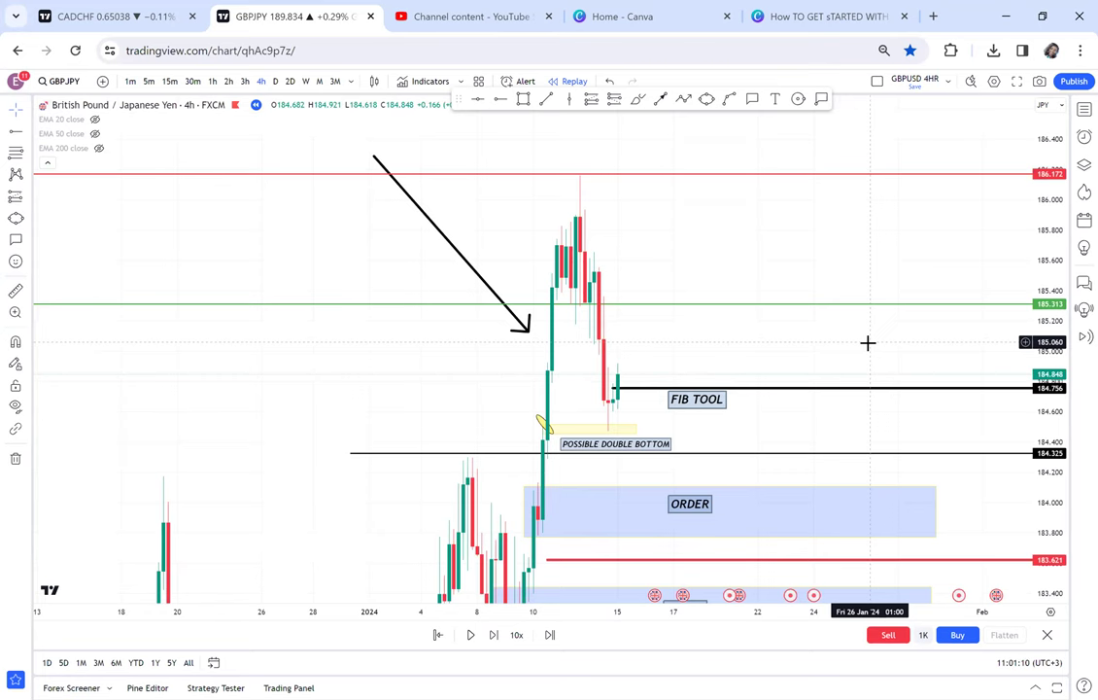
left_click_drag(695, 258, 660, 178)
left_click_drag(721, 392, 705, 331)
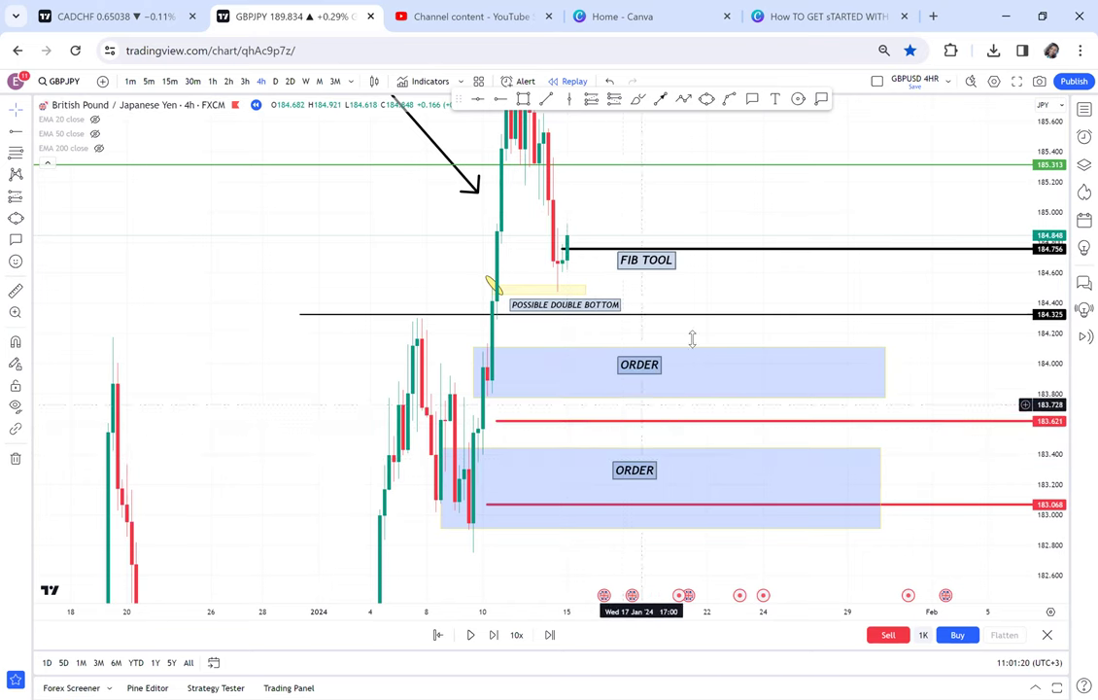
left_click_drag(748, 310, 715, 392)
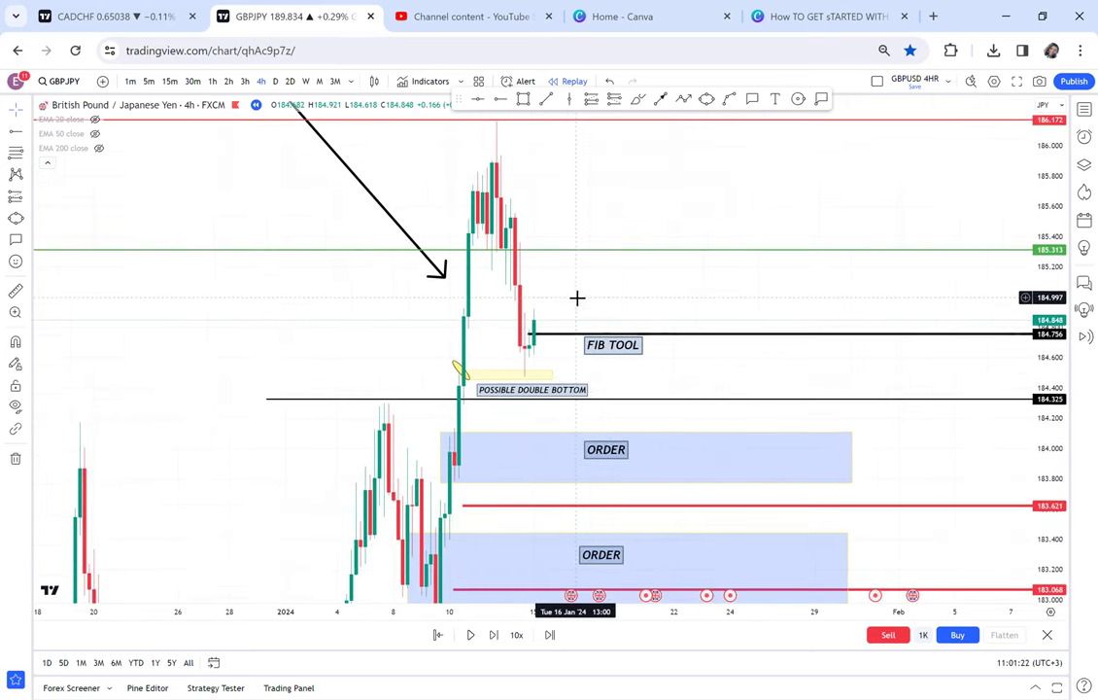
left_click(199, 82)
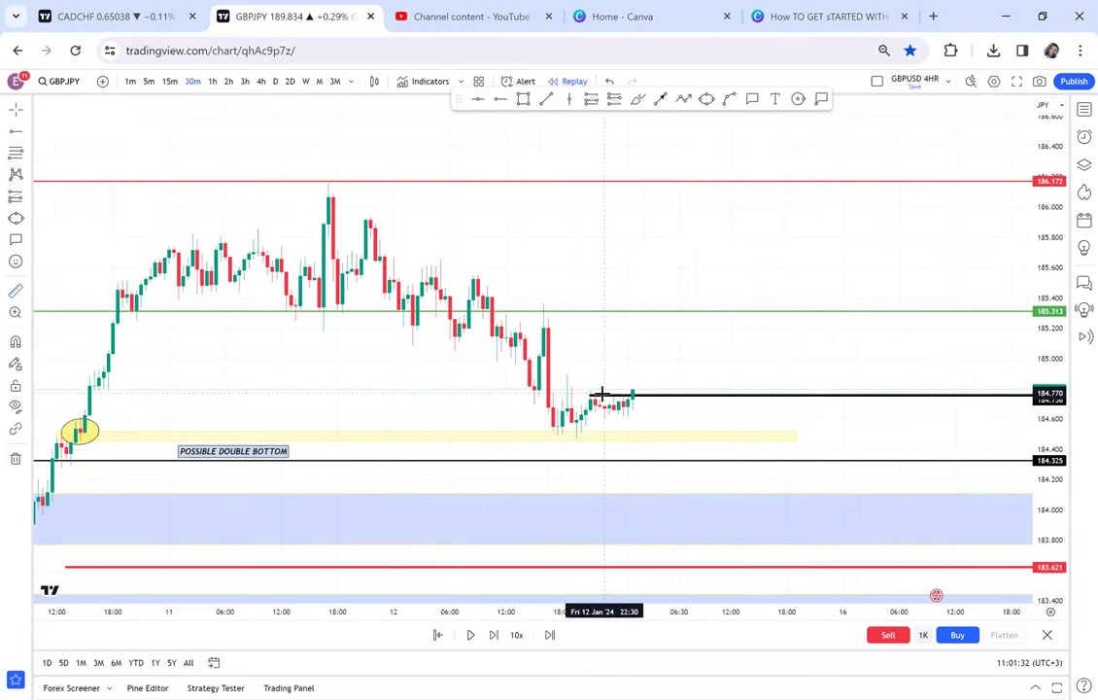
Place a Long Position at the latest candle, entry near 184.79 and stop near 184.33.
left_click_drag(603, 393, 712, 312)
left_click(736, 292)
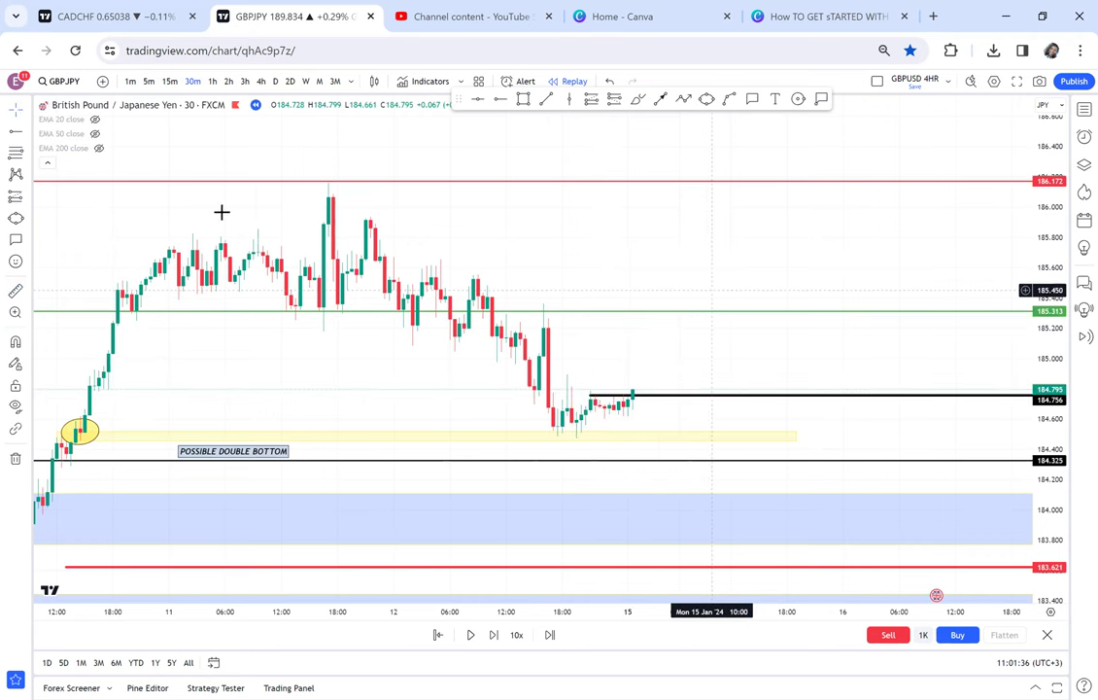
left_click(28, 199)
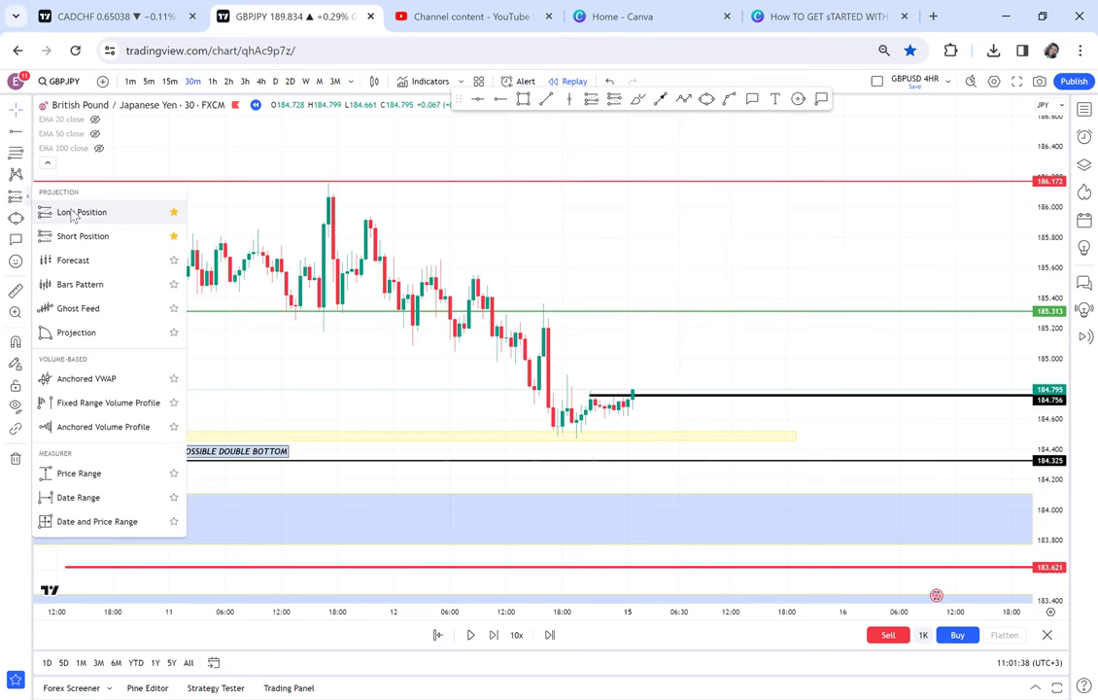
left_click(72, 212)
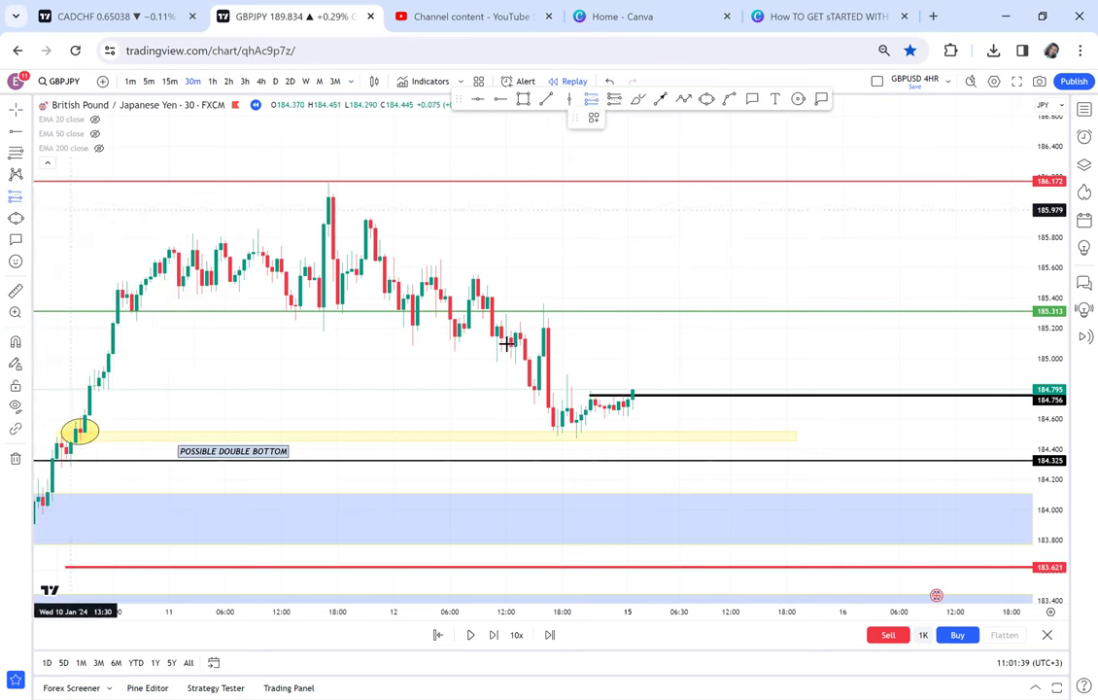
left_click(636, 391)
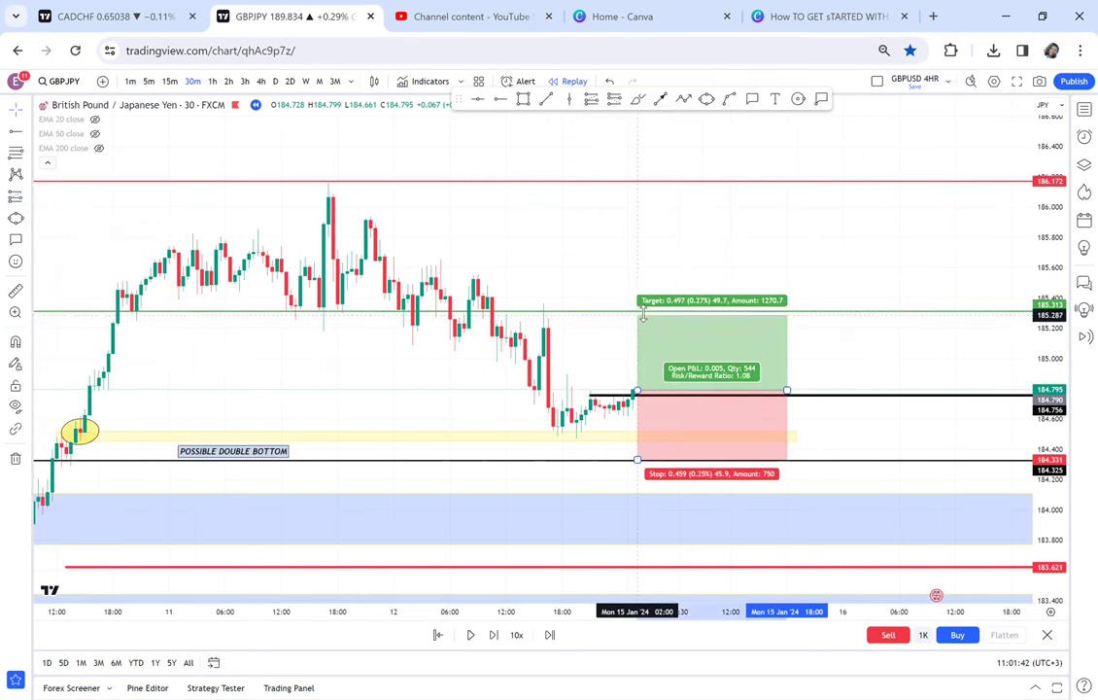
left_click(750, 292)
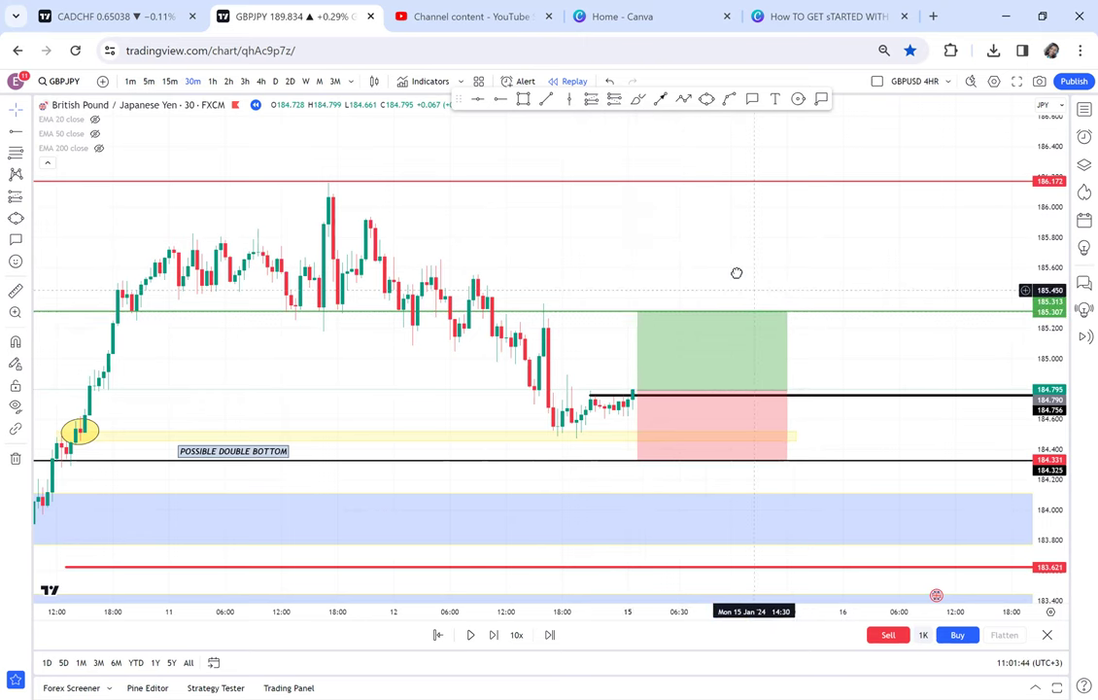
scroll(737, 273, "down", 2)
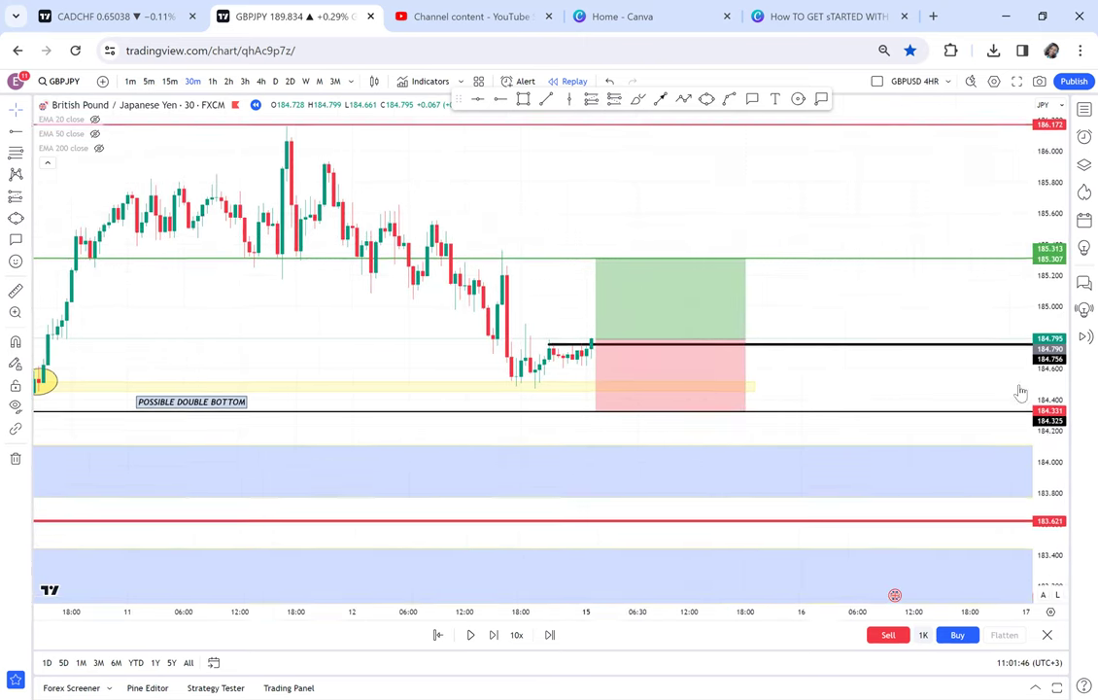
Step the replay forward eight bars after the long entry.
left_click(497, 635)
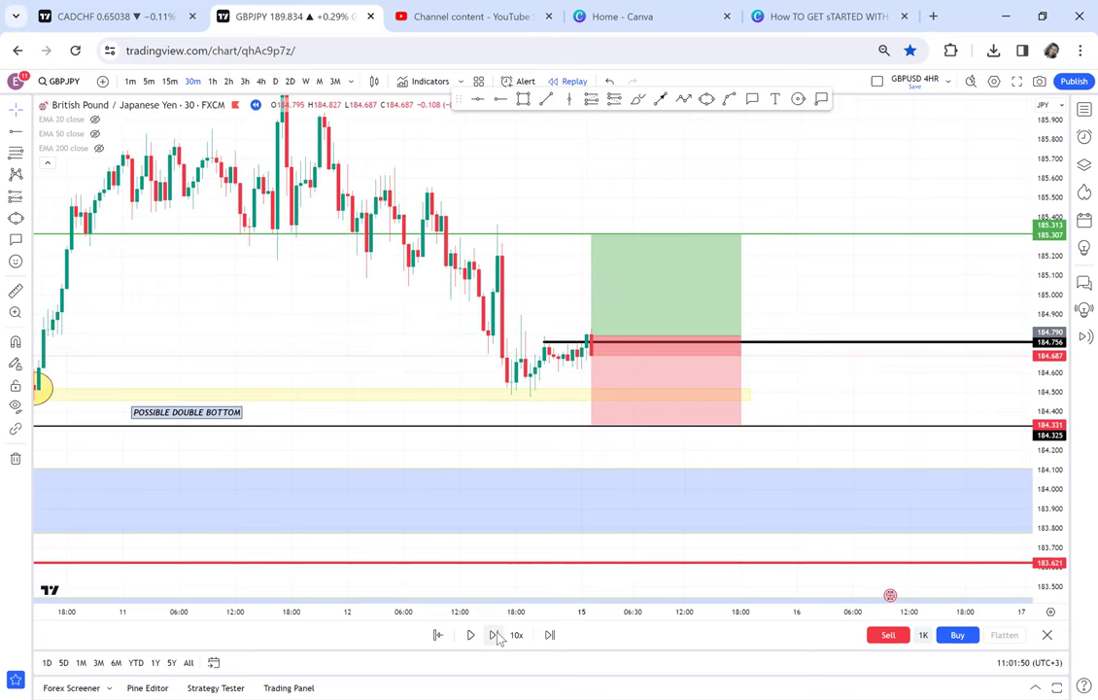
left_click(497, 636)
left_click(496, 636)
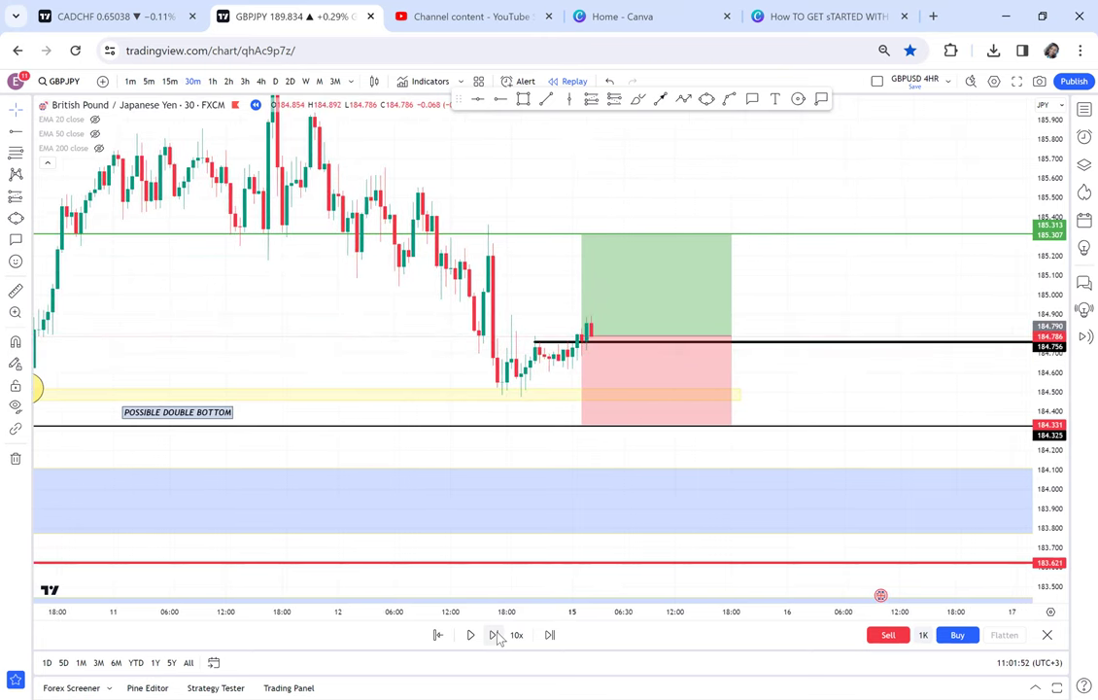
left_click(497, 635)
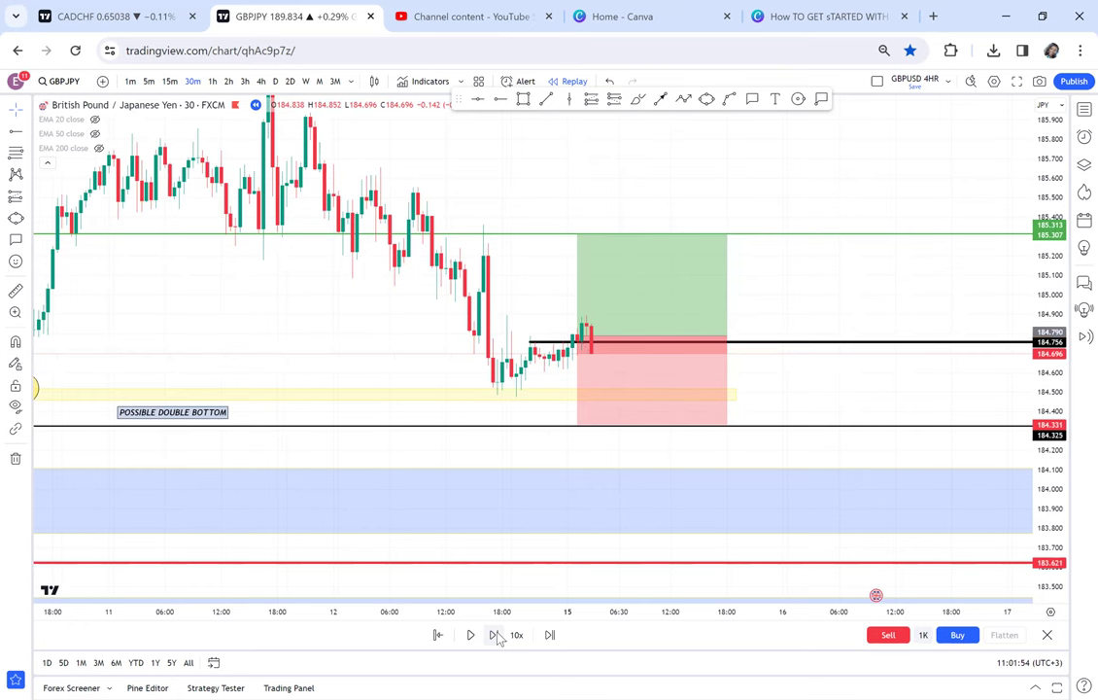
left_click(496, 635)
left_click(497, 635)
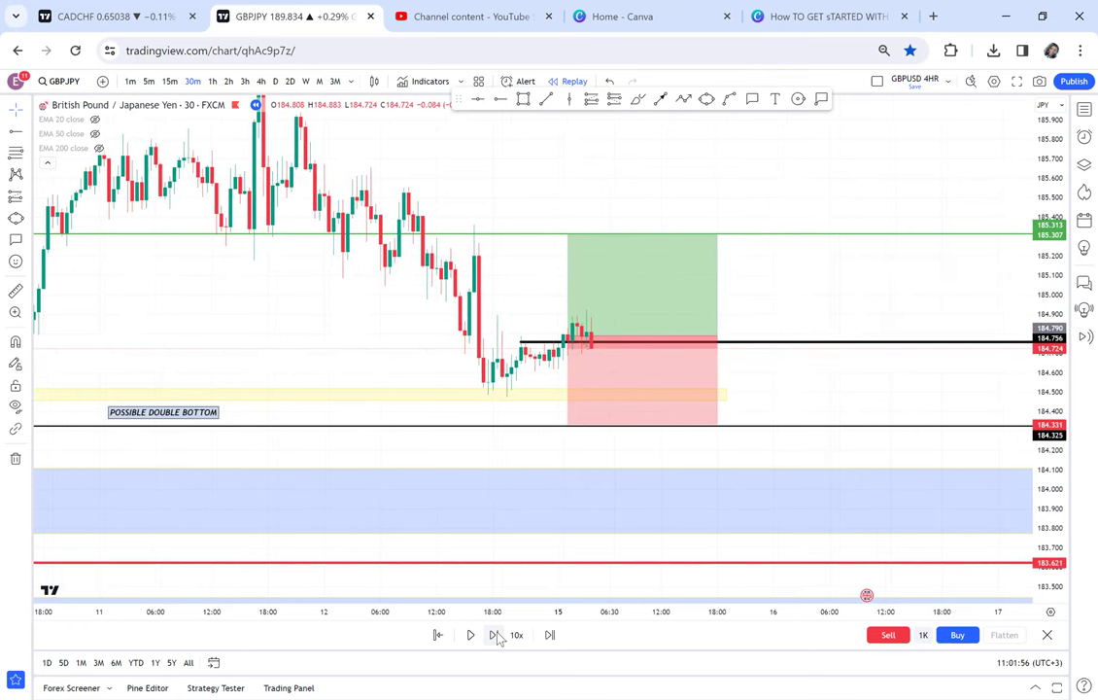
left_click(497, 636)
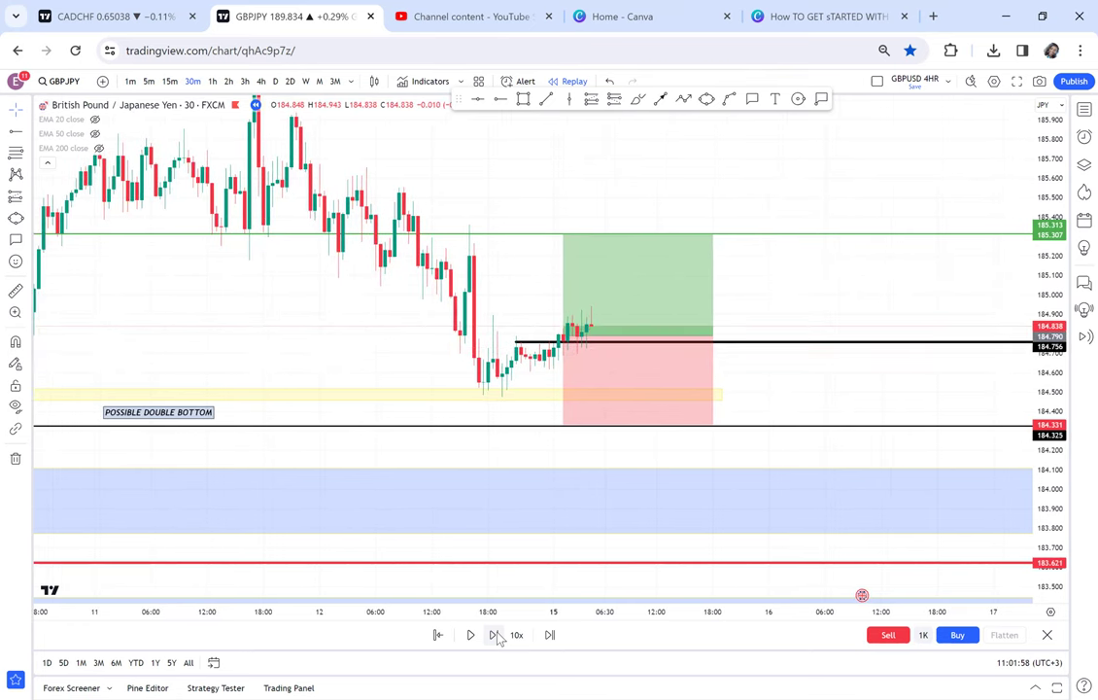
left_click(497, 635)
Keep replaying until price reaches the 185.31 target, then select the position to view its result.
left_click(497, 636)
left_click(497, 636)
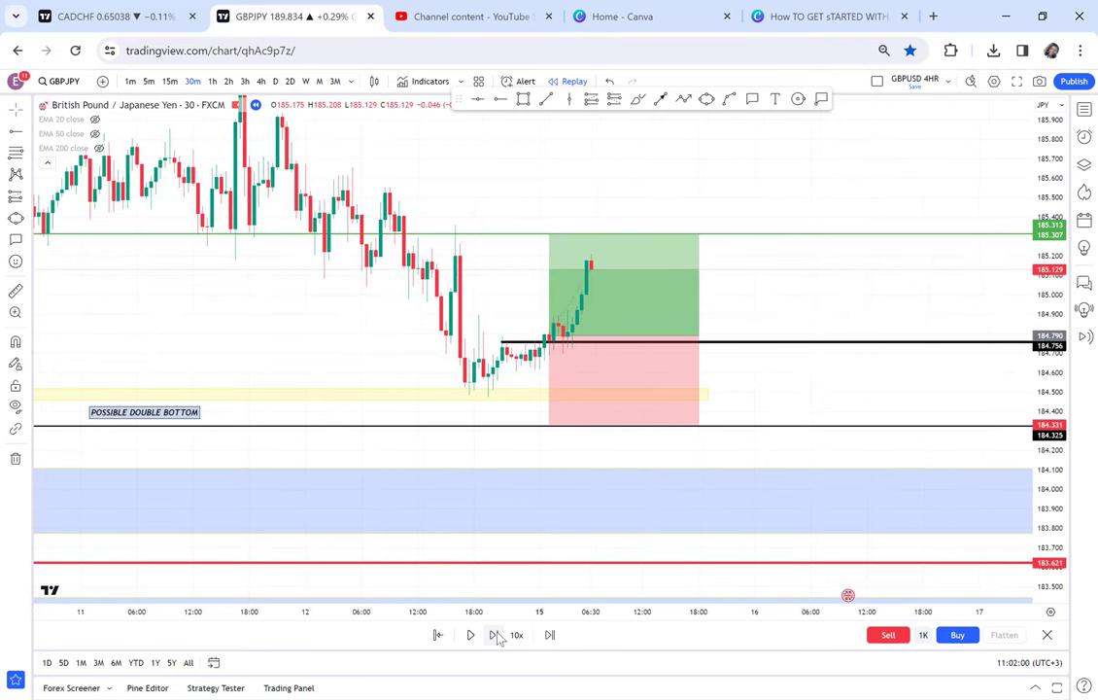
left_click(496, 635)
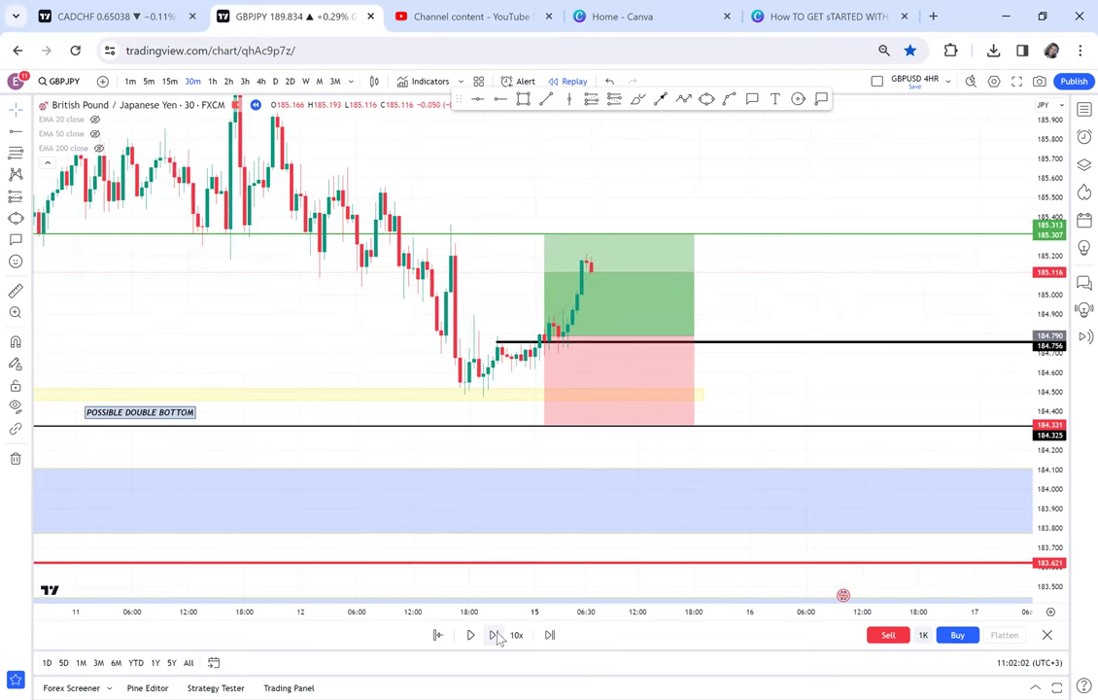
left_click(496, 636)
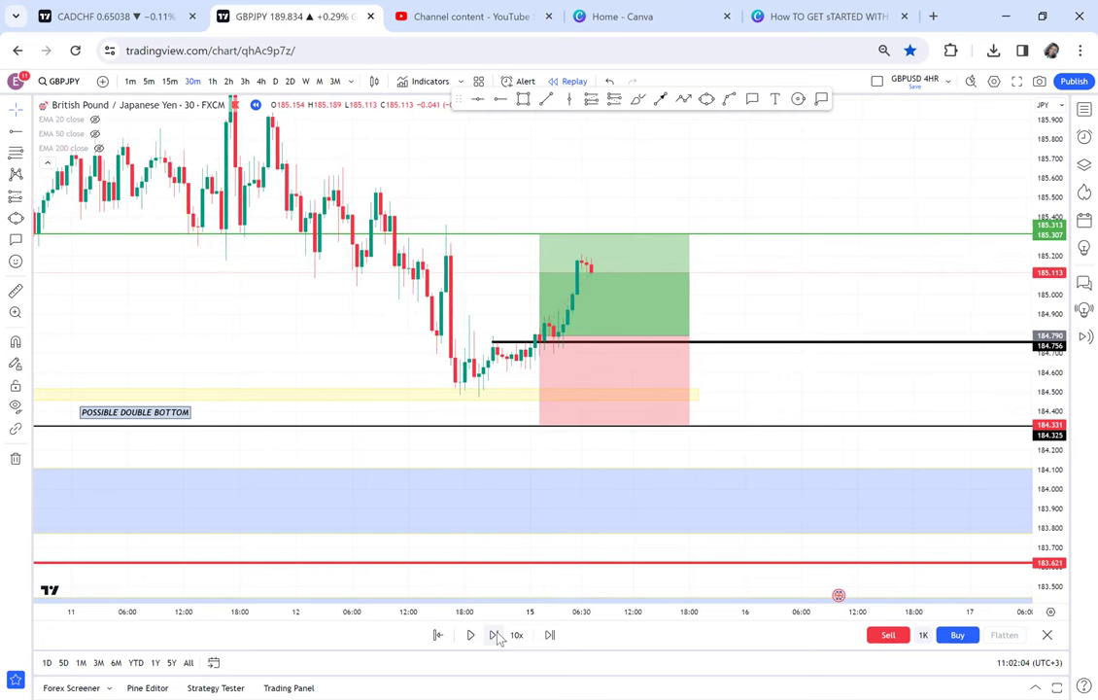
left_click(497, 635)
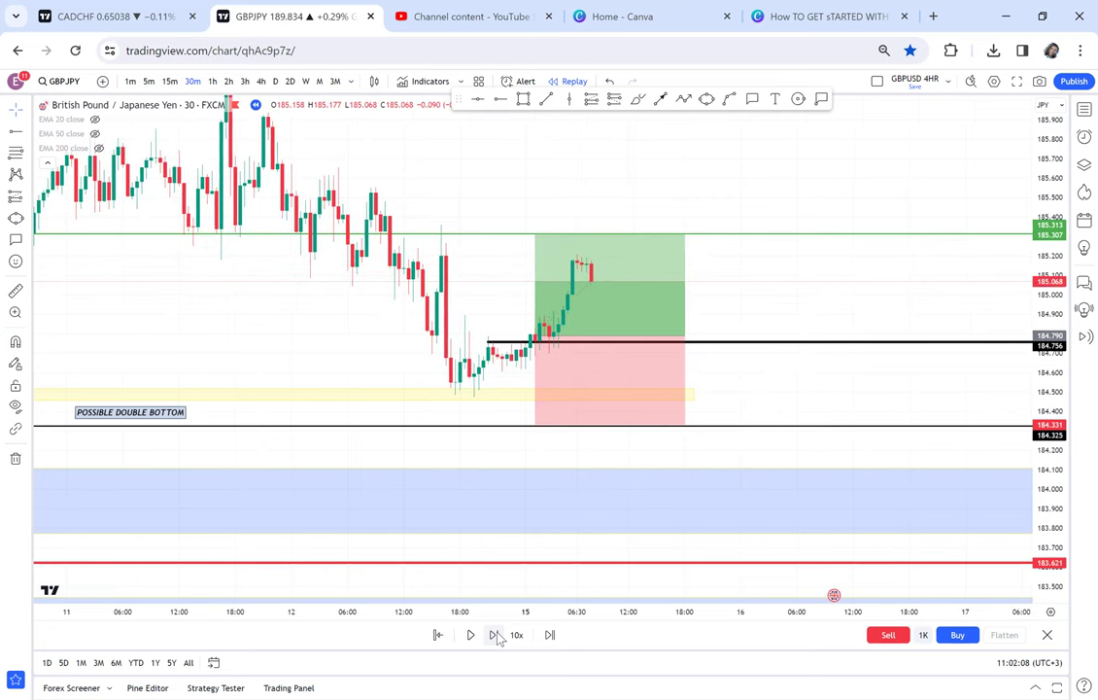
double_click(496, 635)
left_click(497, 636)
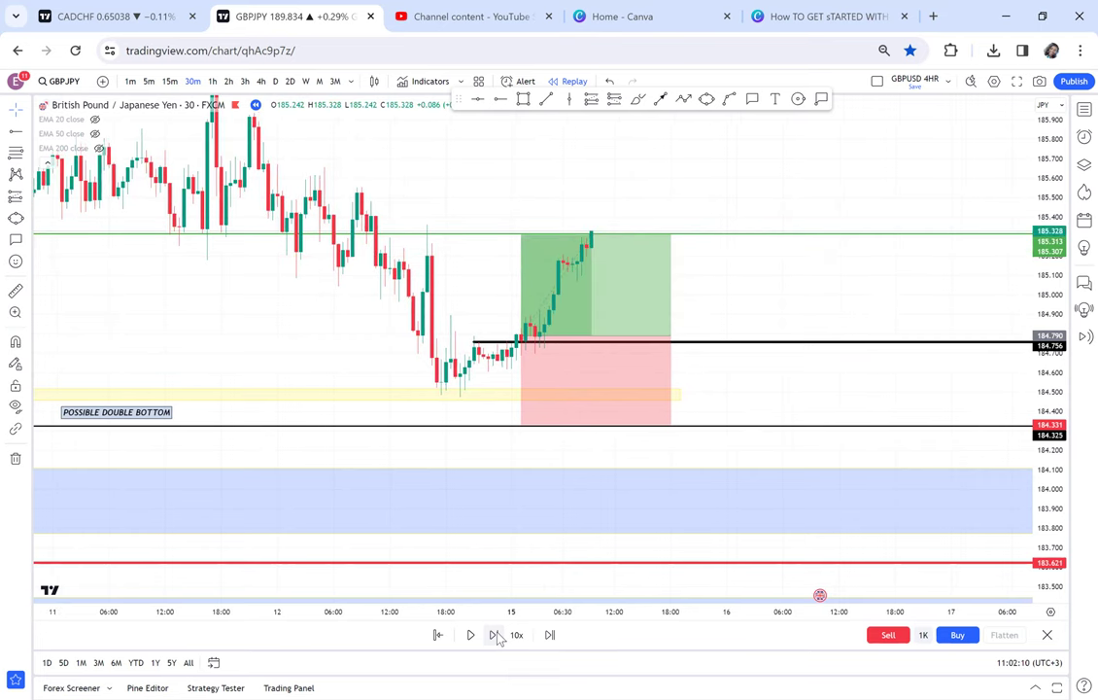
left_click(641, 311)
Move the completed long-position box right of the latest candles and stretch the price scale.
left_click_drag(643, 295, 787, 285)
left_click(617, 284)
left_click_drag(617, 284, 724, 242)
left_click_drag(1020, 177, 768, 324)
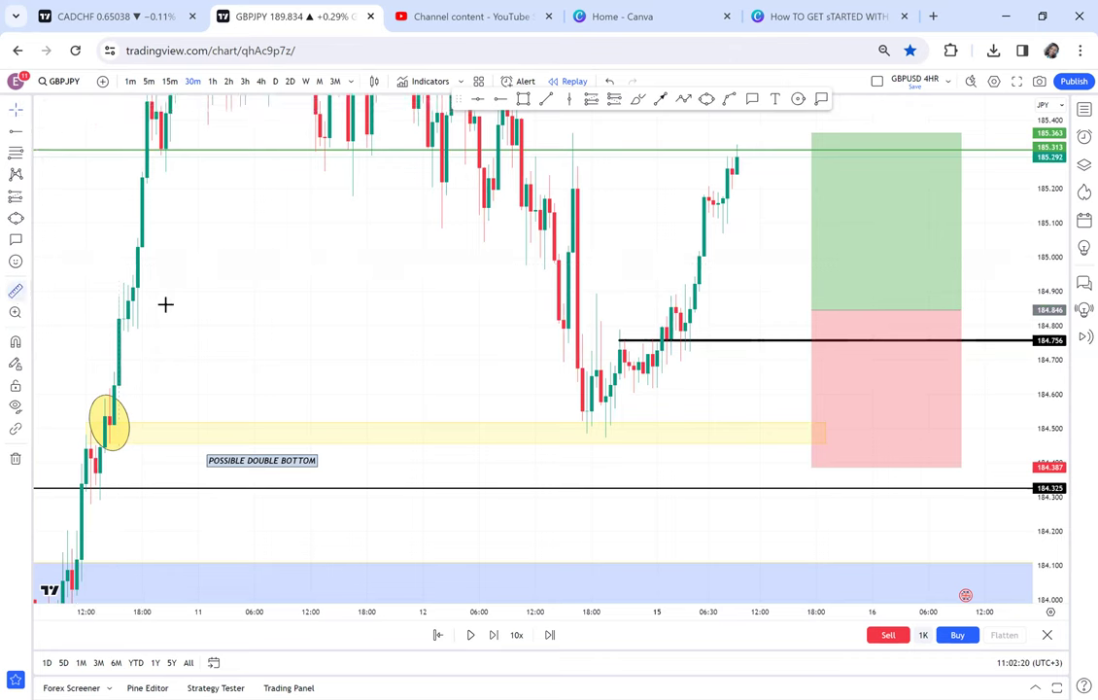
Measure the price change from the black level, clear it, and pan the chart down.
left_click(620, 329)
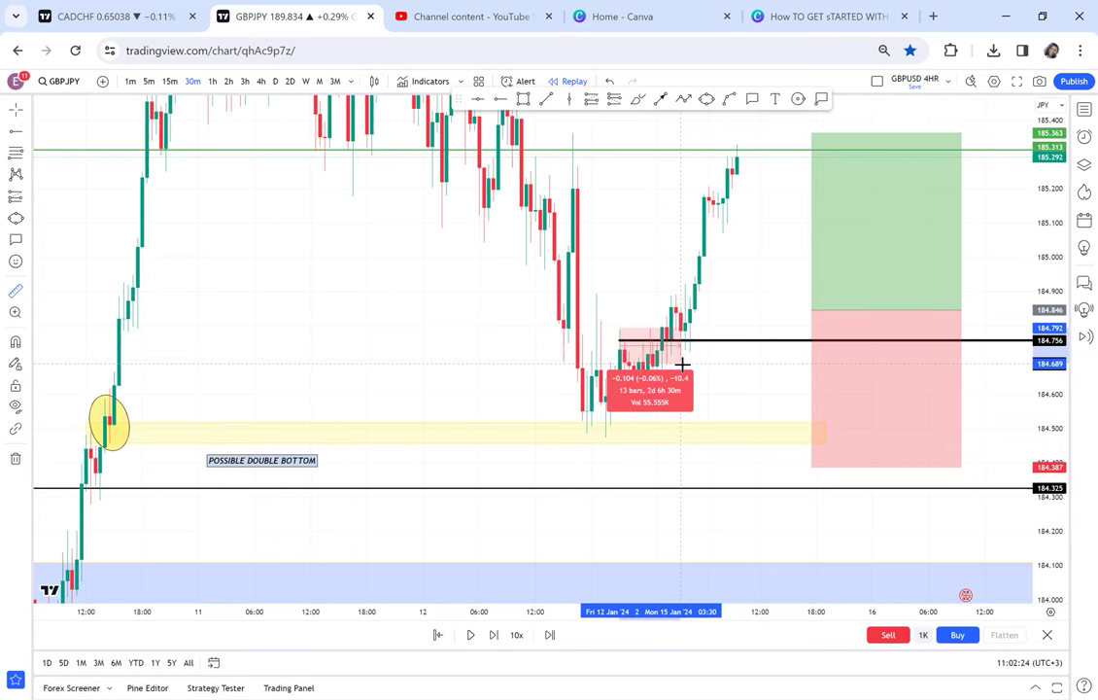
left_click(752, 374)
left_click_drag(730, 402, 708, 440)
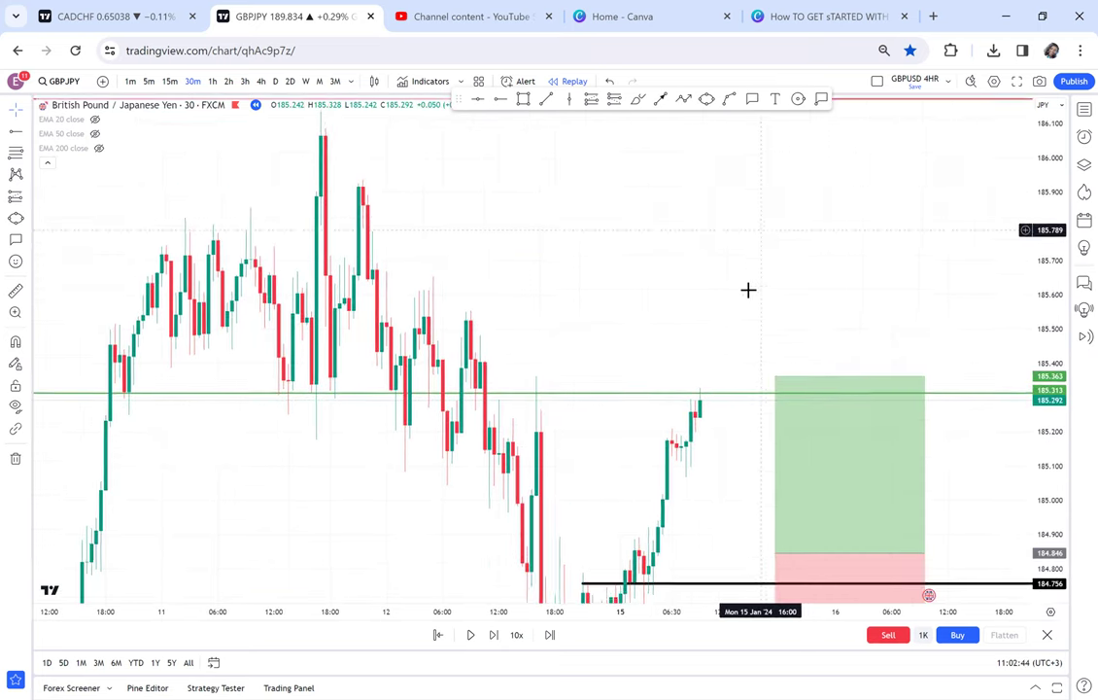
Place a new long position at the latest price and advance the replay two bars.
left_click(806, 451)
mouse_move(774, 334)
left_mouse_down()
mouse_move(756, 282)
mouse_move(750, 330)
mouse_move(769, 329)
left_mouse_up()
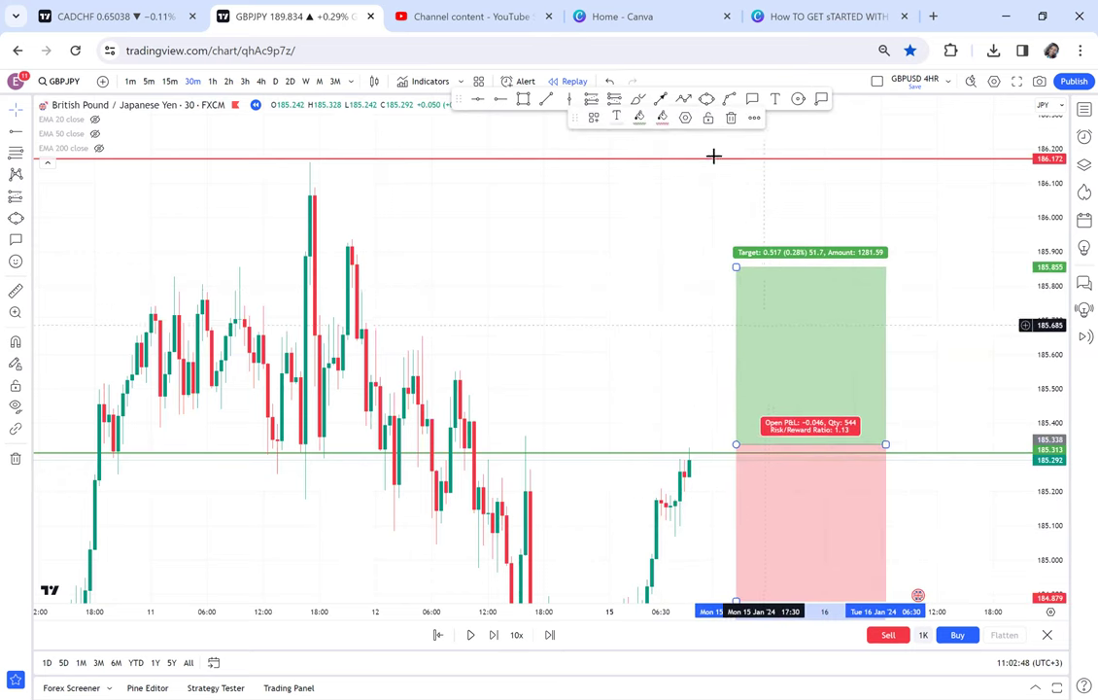
left_click(674, 346)
left_click_drag(673, 346, 562, 528)
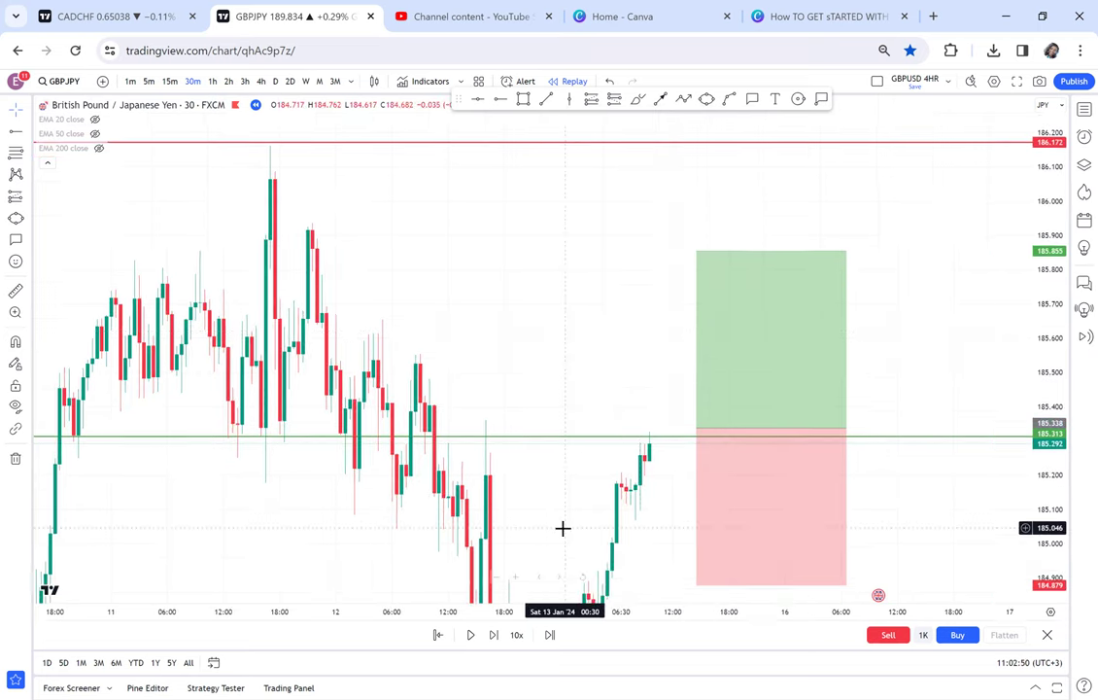
left_click(495, 637)
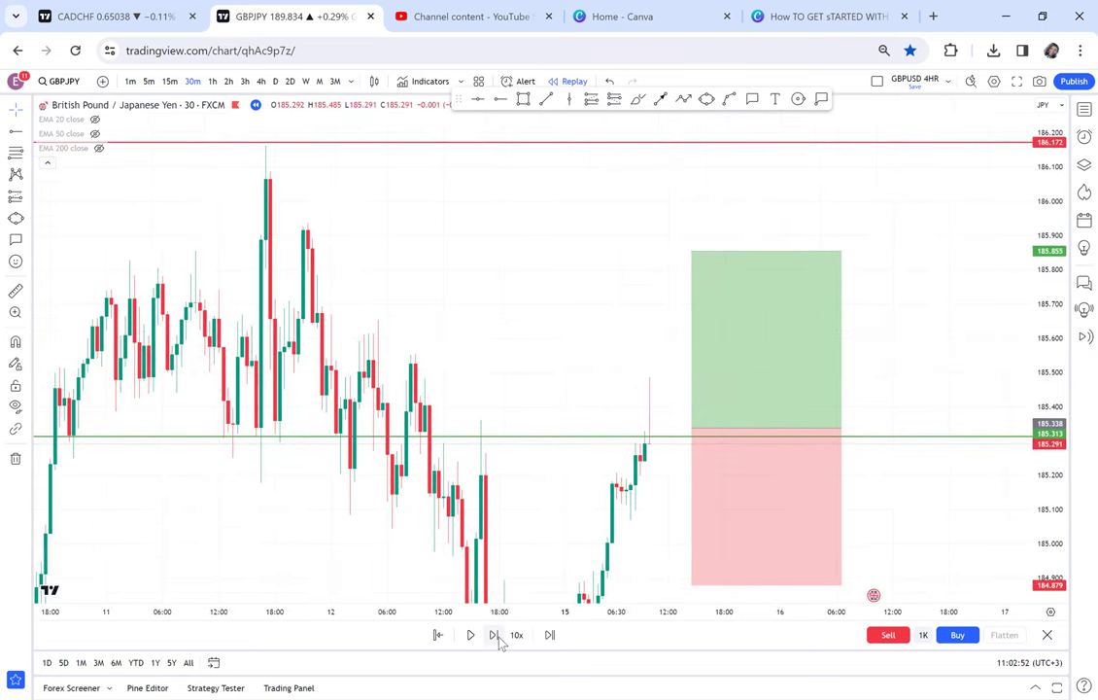
left_click(496, 636)
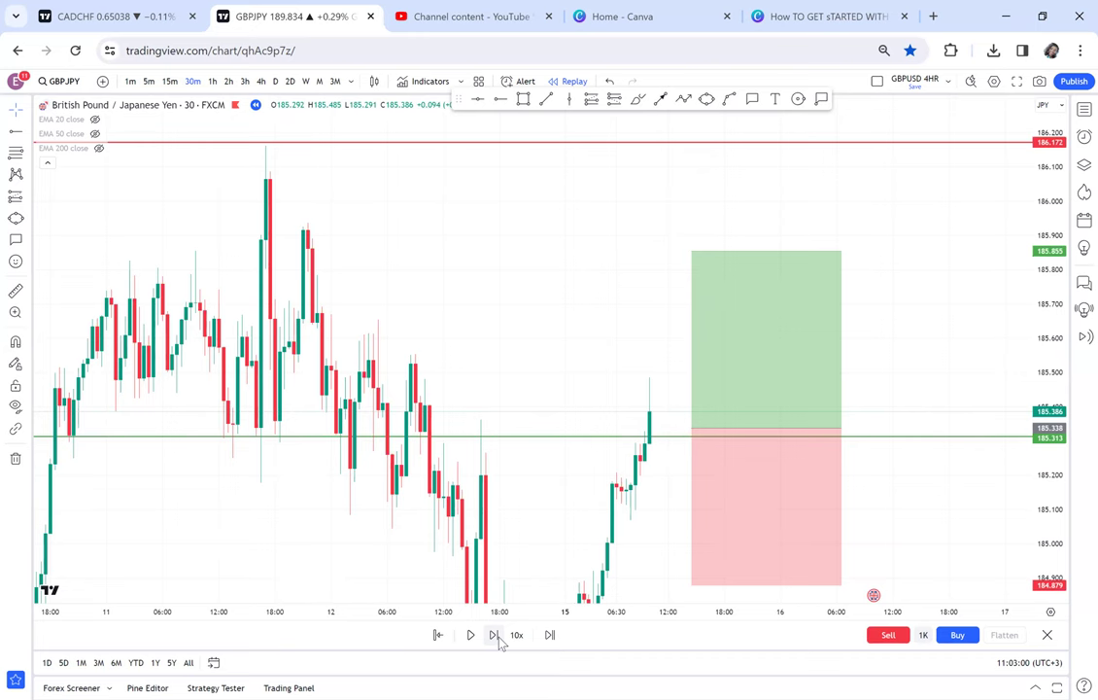
Shift the long position to a 185.380 entry and raise its target to the 186.172 line.
left_click(756, 384)
left_click_drag(756, 384, 732, 368)
left_click_drag(668, 236, 668, 141)
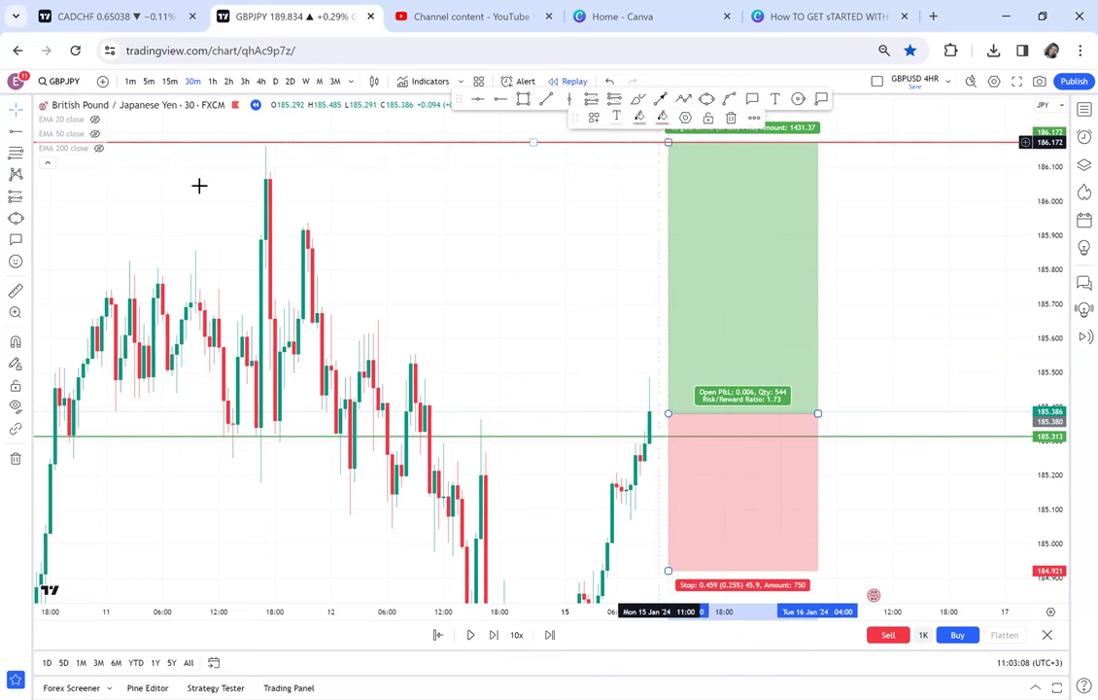
Measure from entry to the 186.172 target, clear it, and review the 184.756 level.
left_click(13, 292)
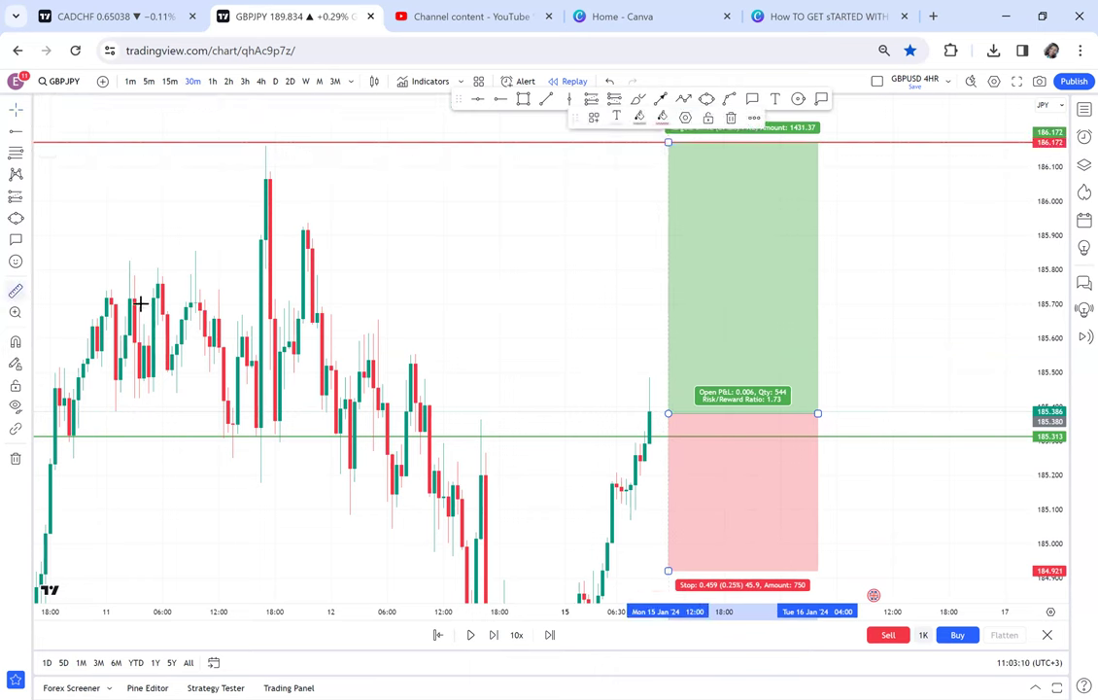
left_click(543, 413)
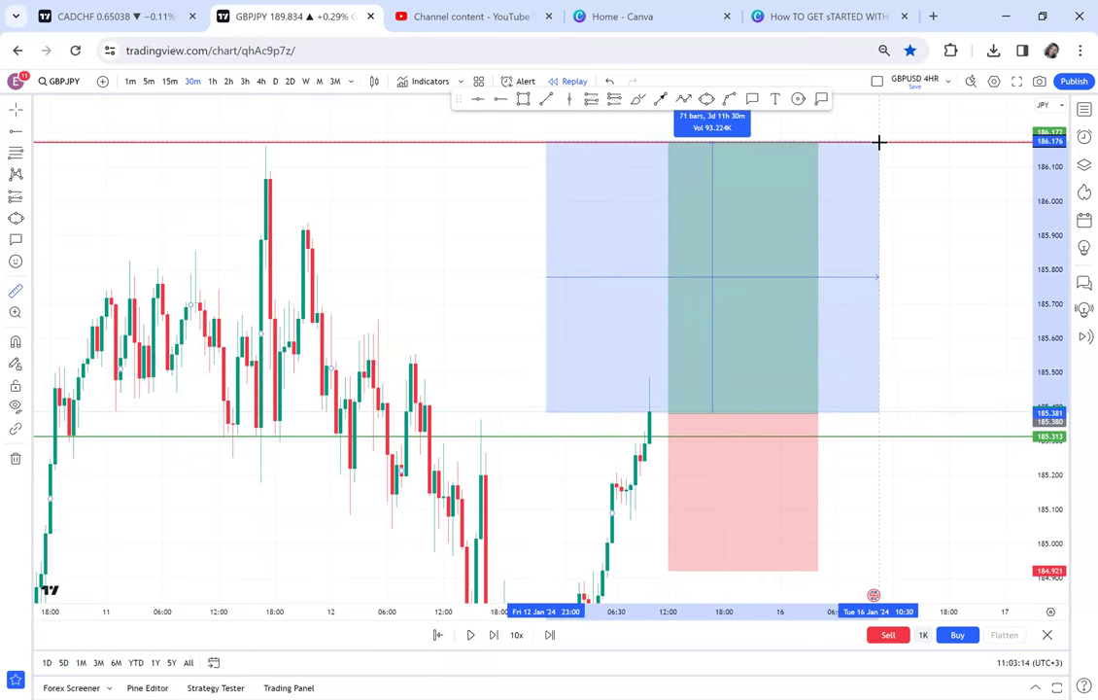
left_click(859, 191)
left_click(883, 235)
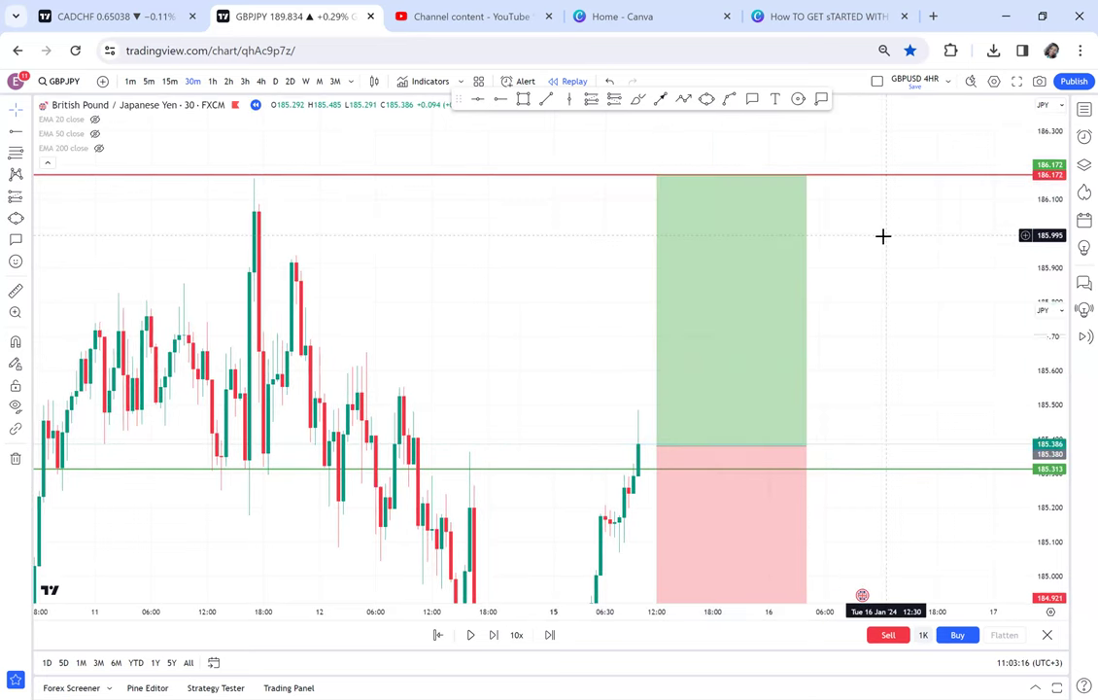
left_click_drag(882, 235, 883, 162)
left_click_drag(864, 250, 868, 167)
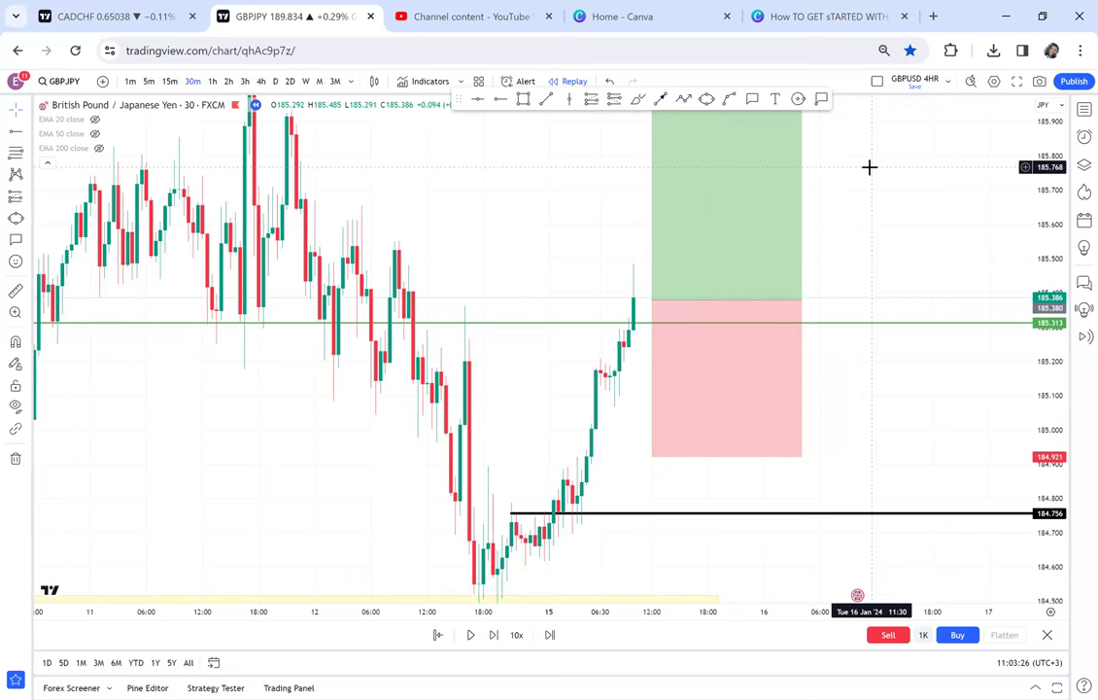
left_click_drag(839, 217, 808, 315)
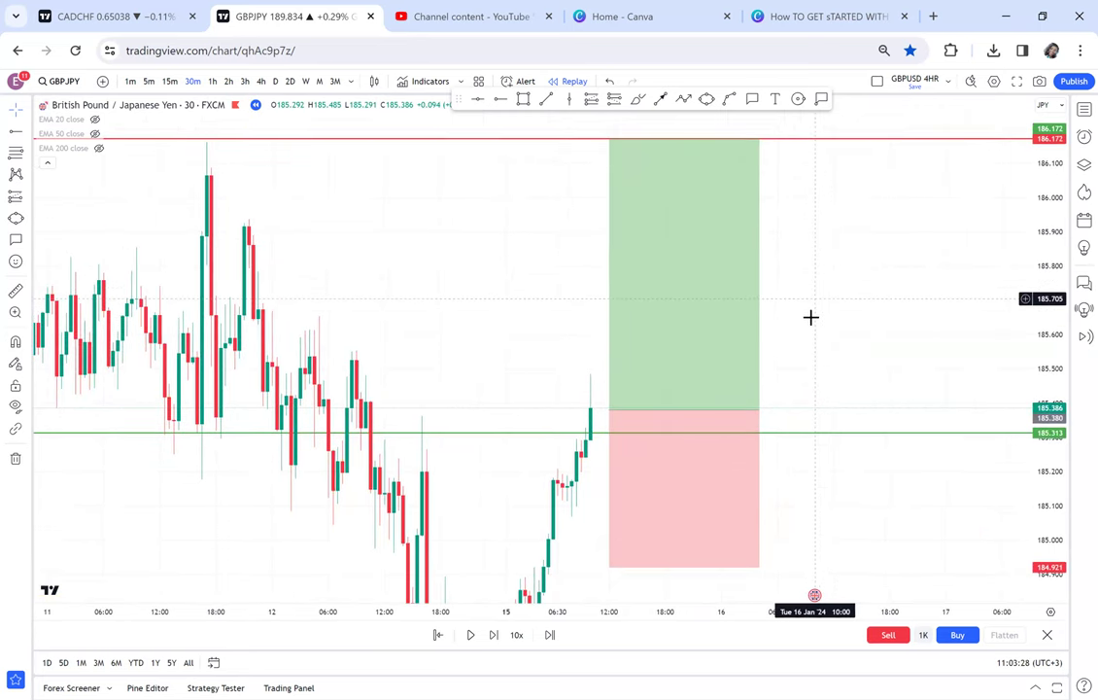
Replay about 31 bars into 16 Jan as price dips near 185.08, then wicks to 186.172.
left_click(495, 634)
left_click(496, 635)
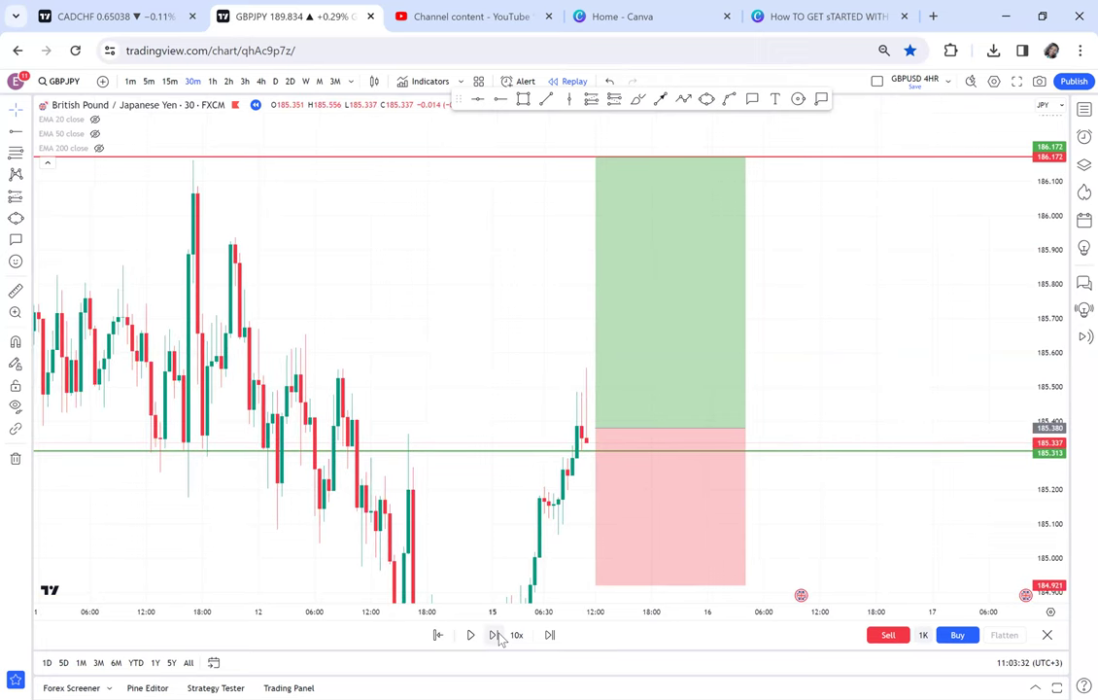
left_click(496, 634)
left_click(496, 635)
left_click(495, 634)
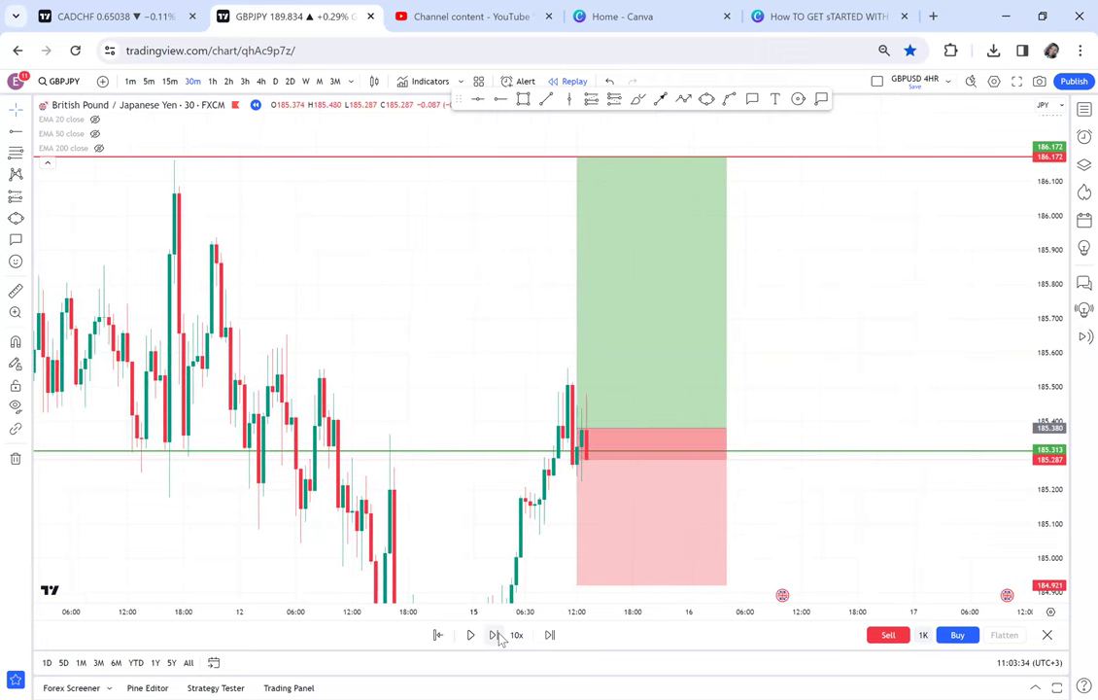
left_click(495, 634)
left_click(495, 635)
left_click(495, 634)
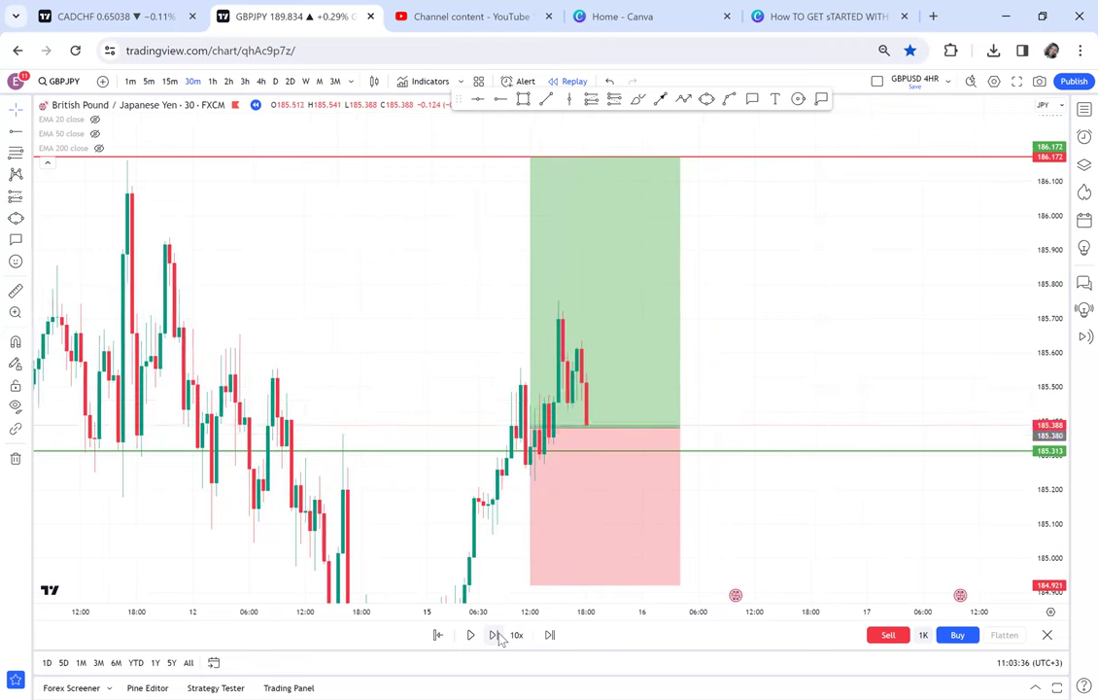
left_click(496, 634)
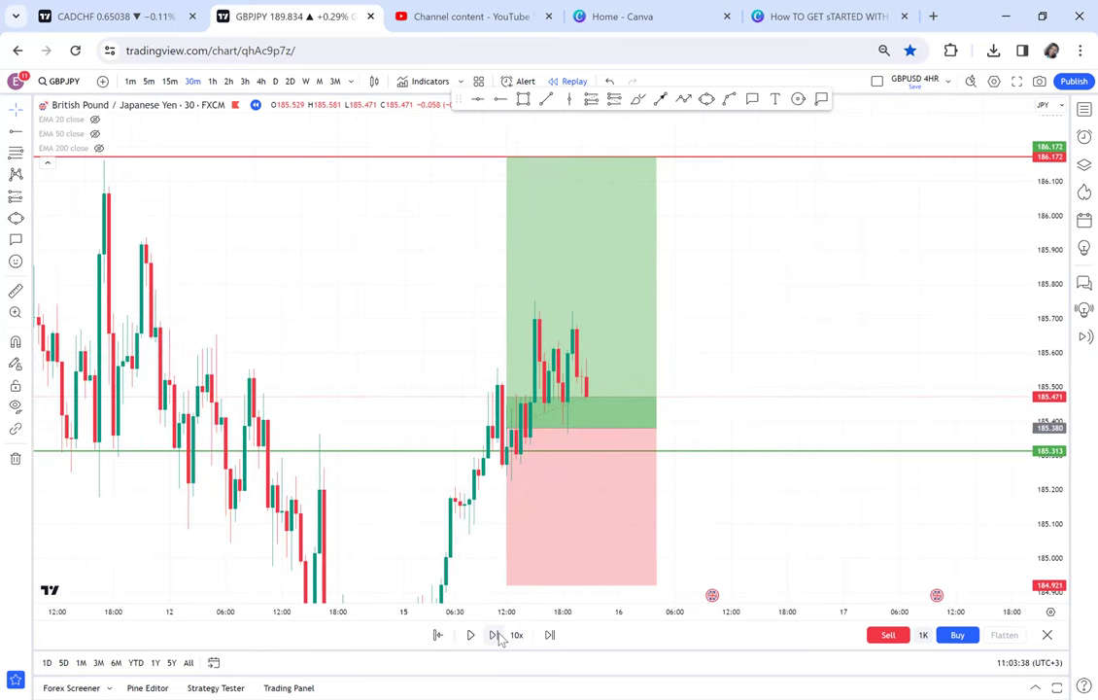
left_click(496, 635)
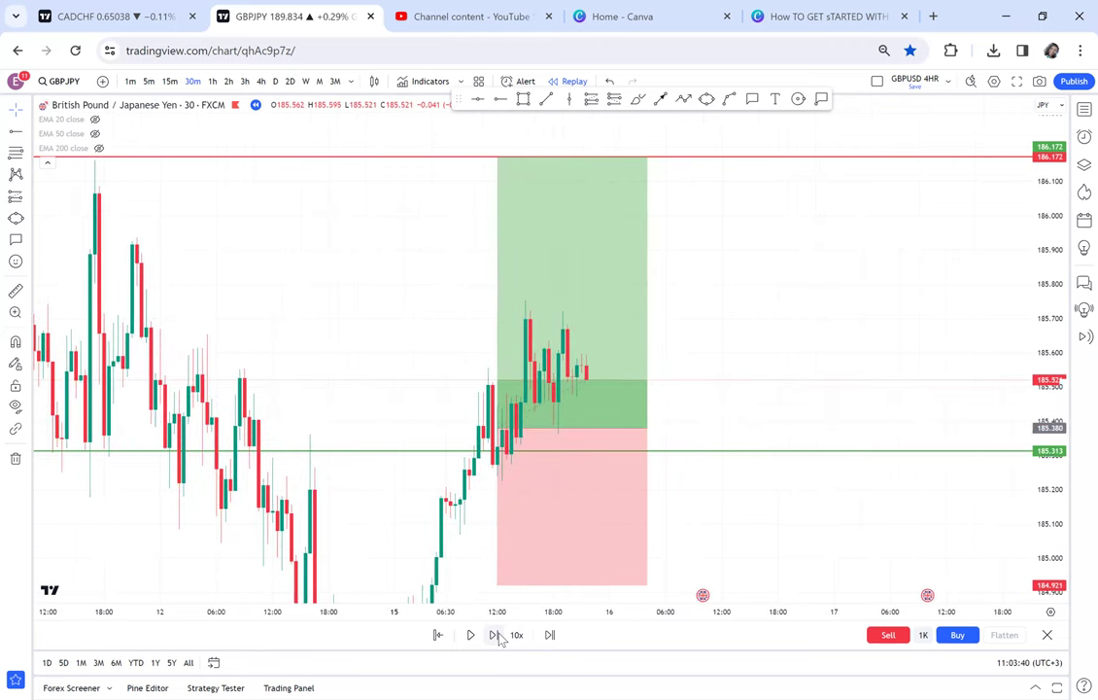
left_click(495, 634)
left_click(496, 635)
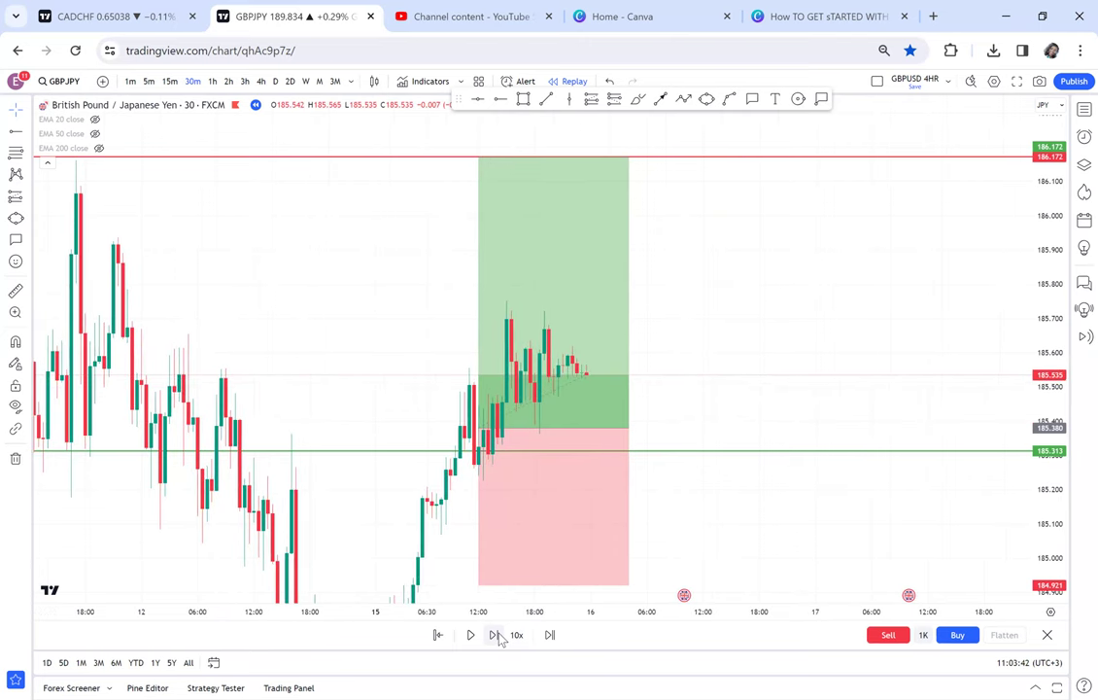
left_click(496, 635)
left_click(496, 634)
left_click(496, 635)
left_click(496, 634)
left_click(495, 634)
left_click(495, 634)
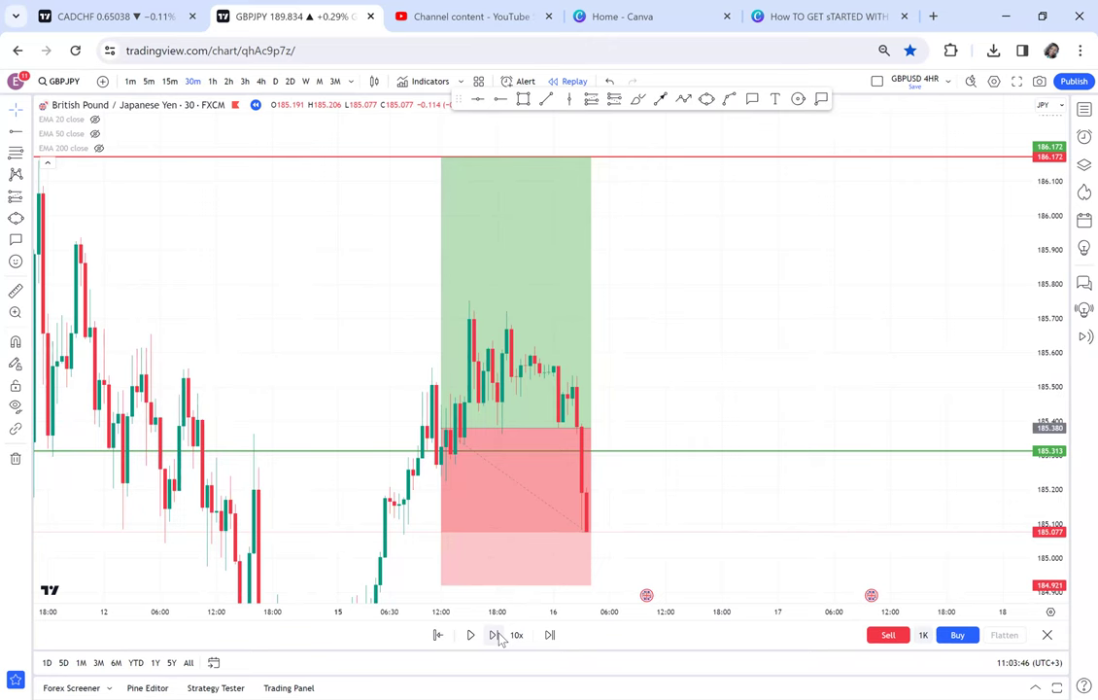
left_click(496, 635)
left_click(496, 635)
left_click(496, 634)
left_click(496, 634)
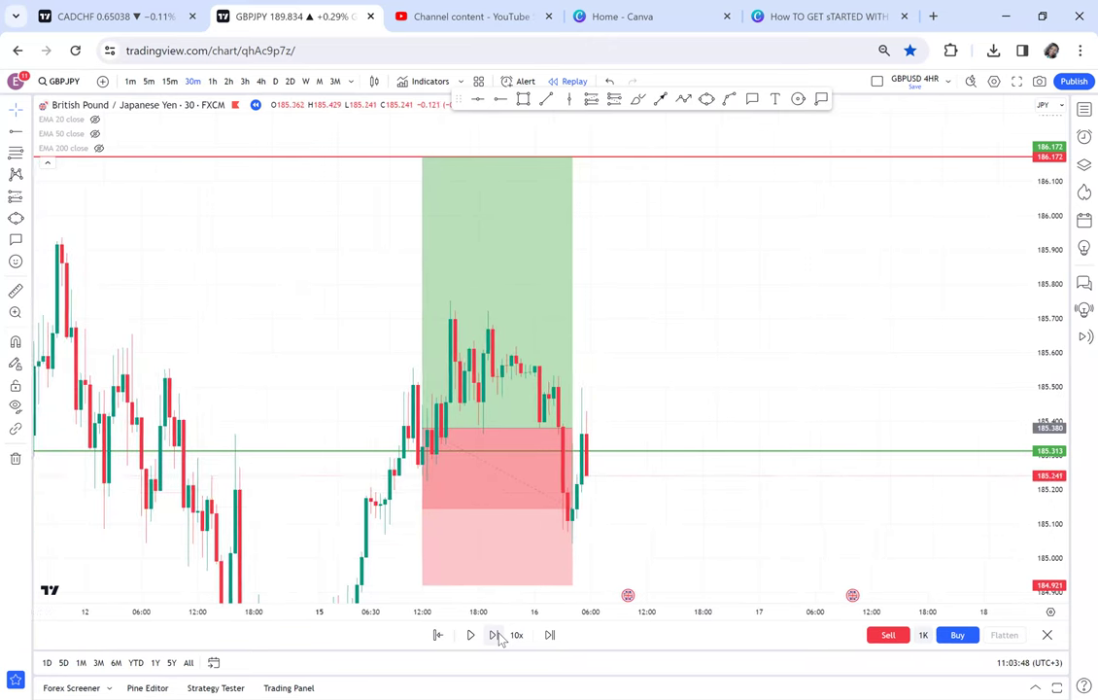
left_click(495, 635)
left_click(496, 635)
left_click(495, 634)
left_click(495, 635)
left_click(495, 634)
left_click(496, 634)
left_click(496, 635)
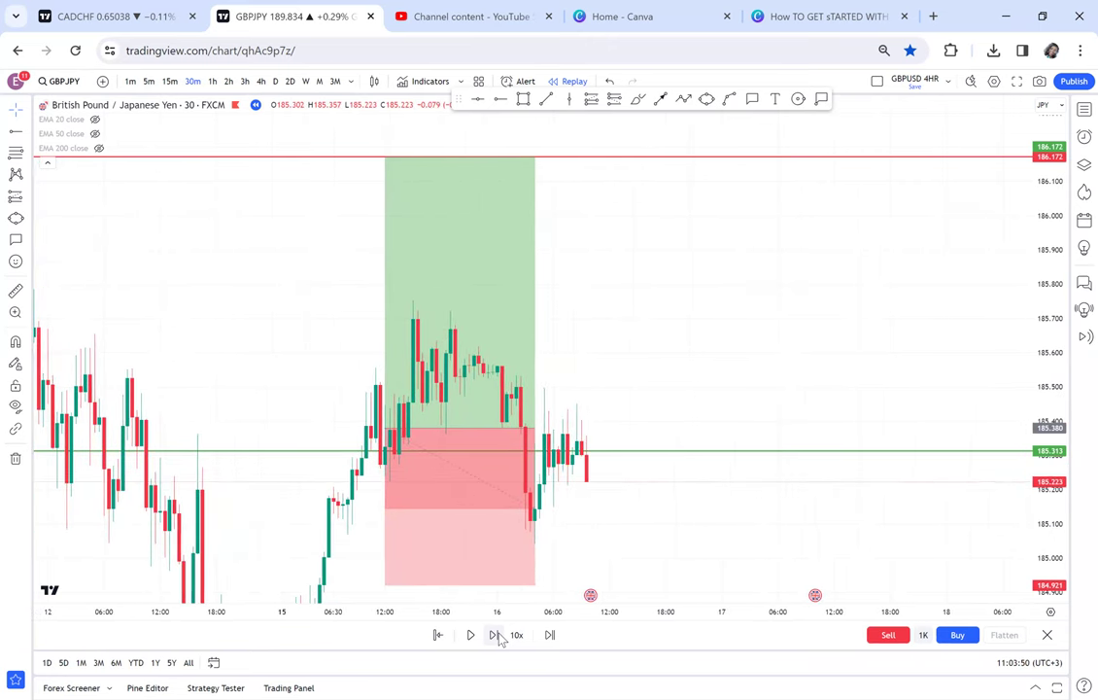
left_click(496, 635)
left_click(496, 634)
left_click(495, 635)
left_click(495, 635)
left_click(495, 635)
left_click(496, 634)
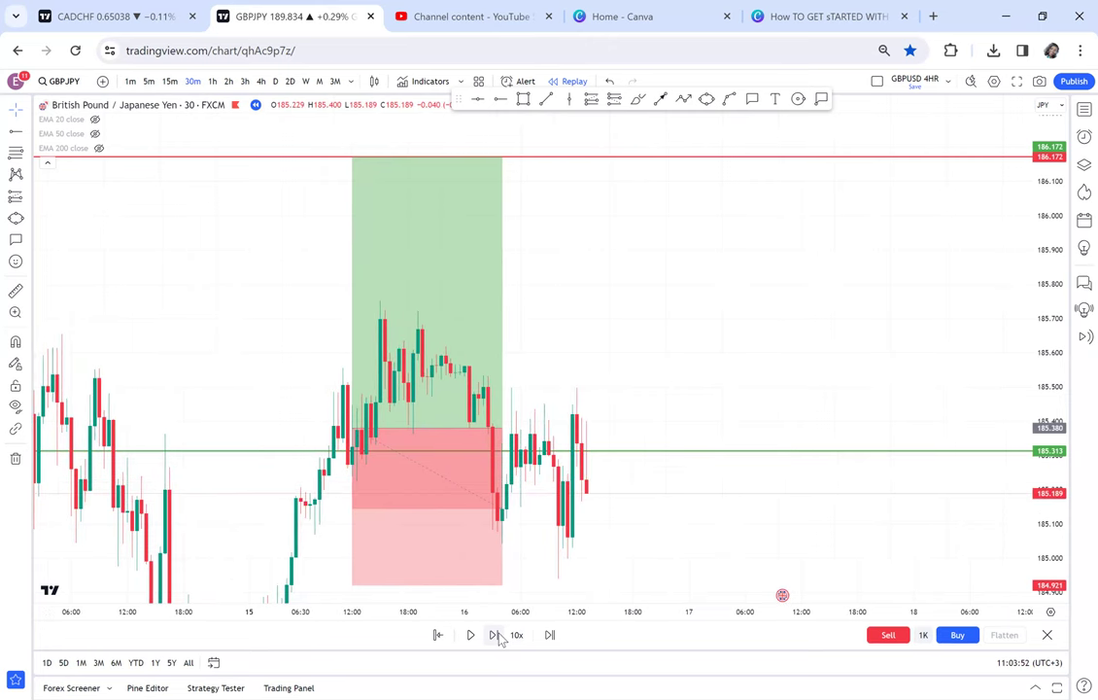
left_click(496, 634)
left_click(496, 635)
left_click(496, 635)
left_click(495, 635)
left_click(496, 635)
left_click(495, 635)
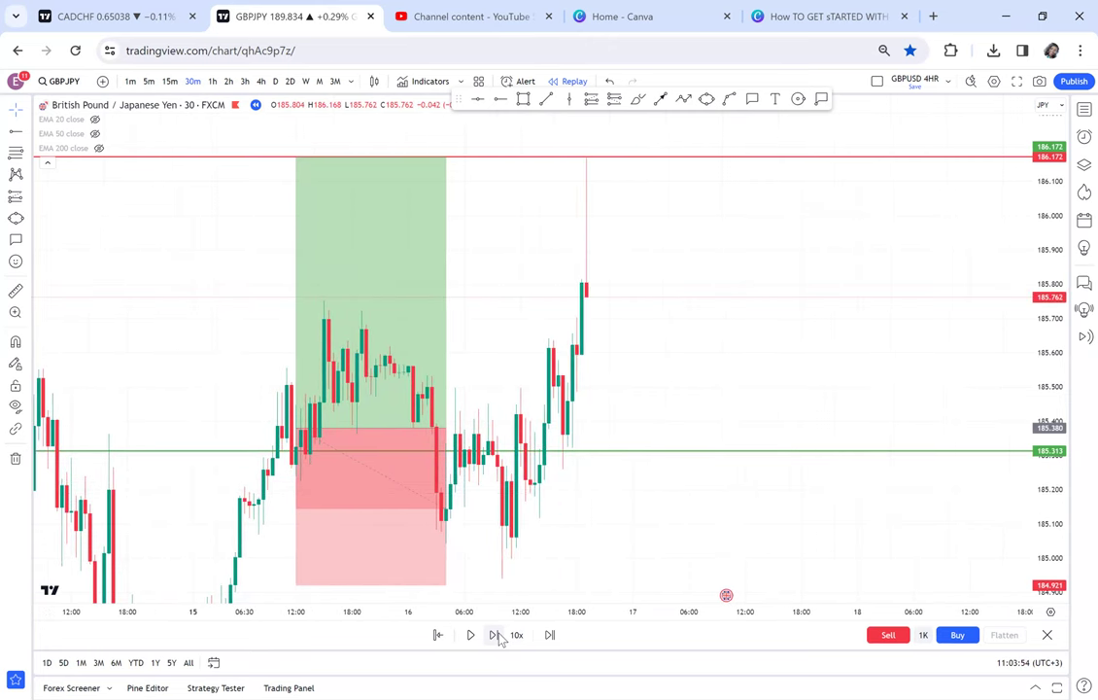
left_click(496, 635)
left_click(495, 635)
left_click(495, 635)
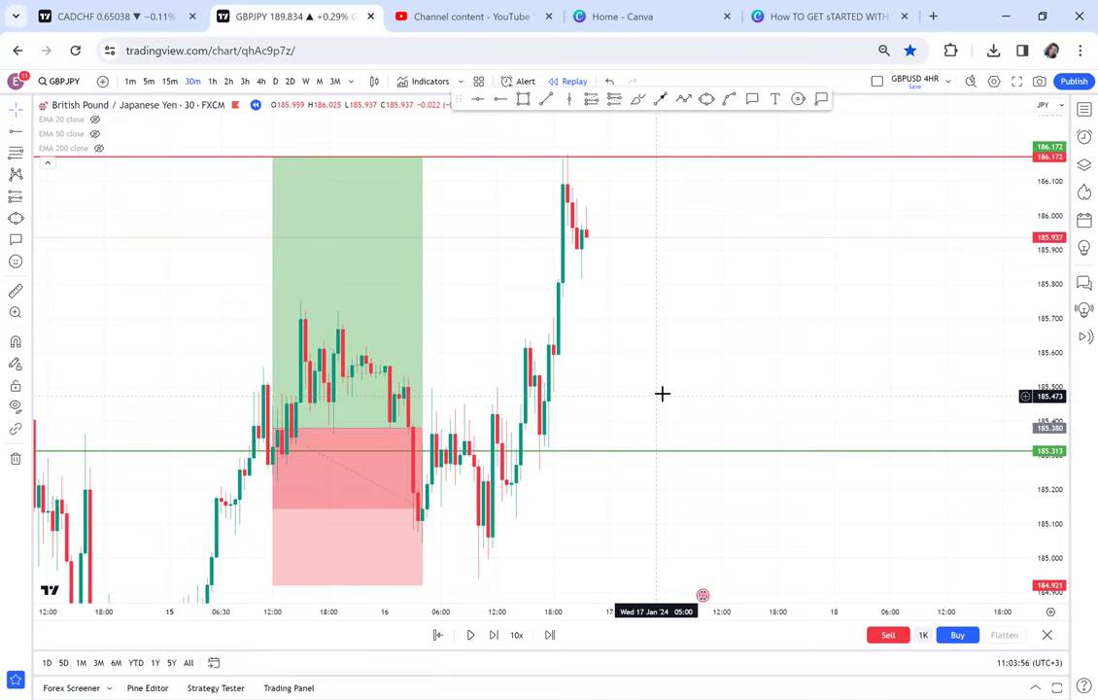
Extend the long-position box over the rally and review the 186.172 and 184.756 levels.
left_click_drag(662, 393, 755, 317)
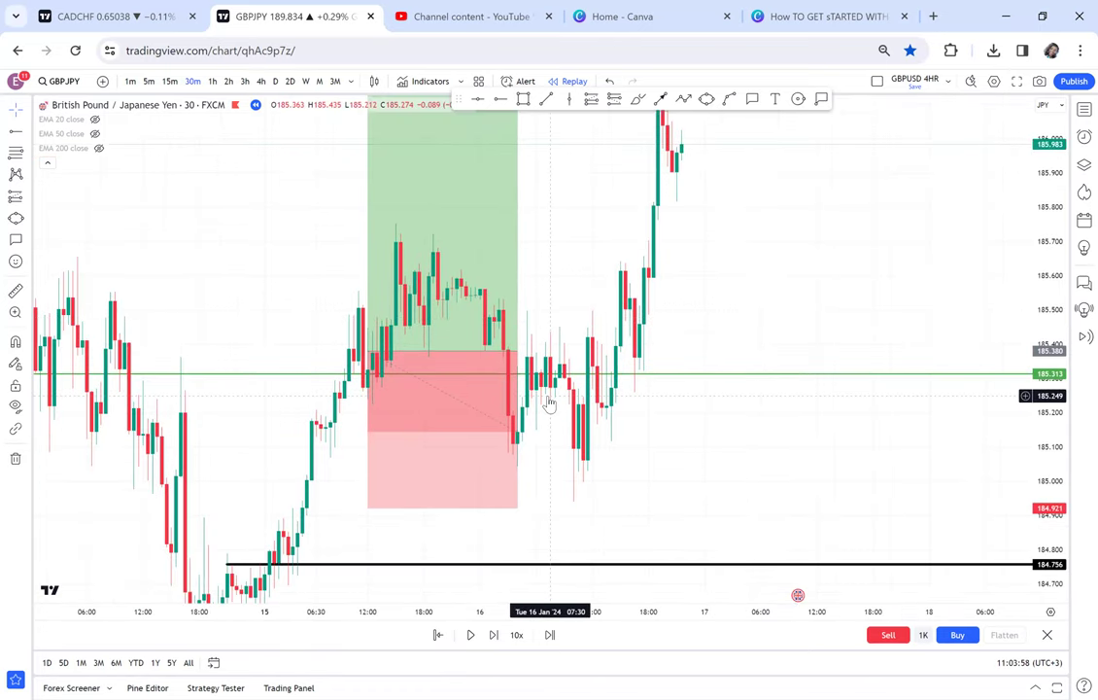
left_click(517, 352)
left_click_drag(518, 351, 637, 355)
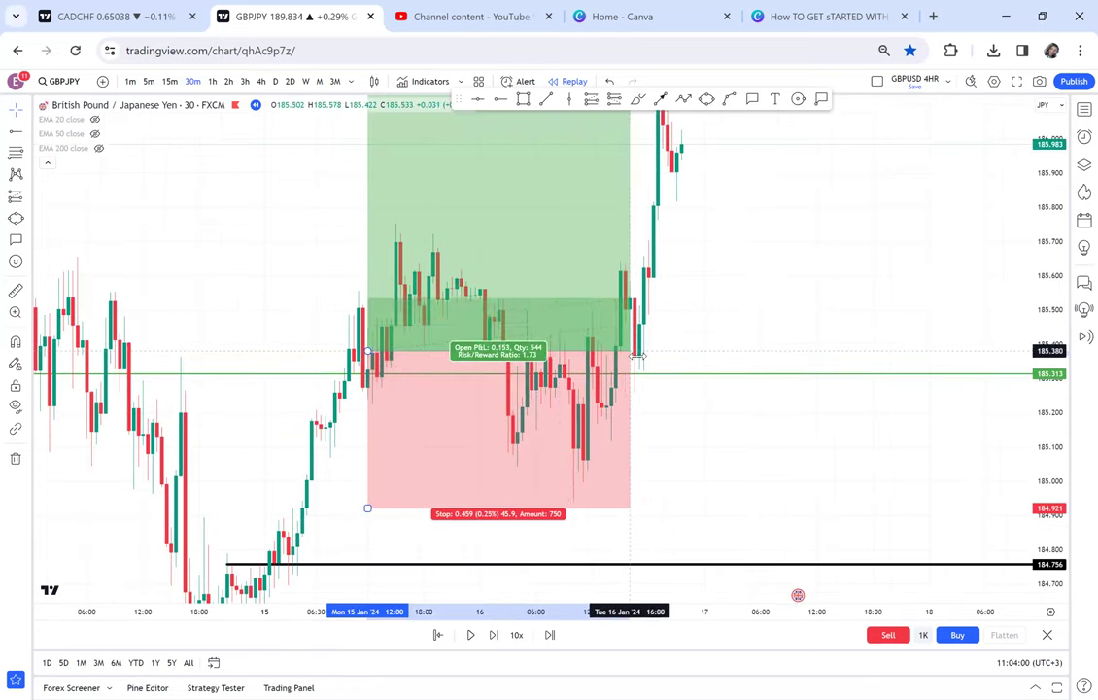
left_click_drag(672, 459, 718, 397)
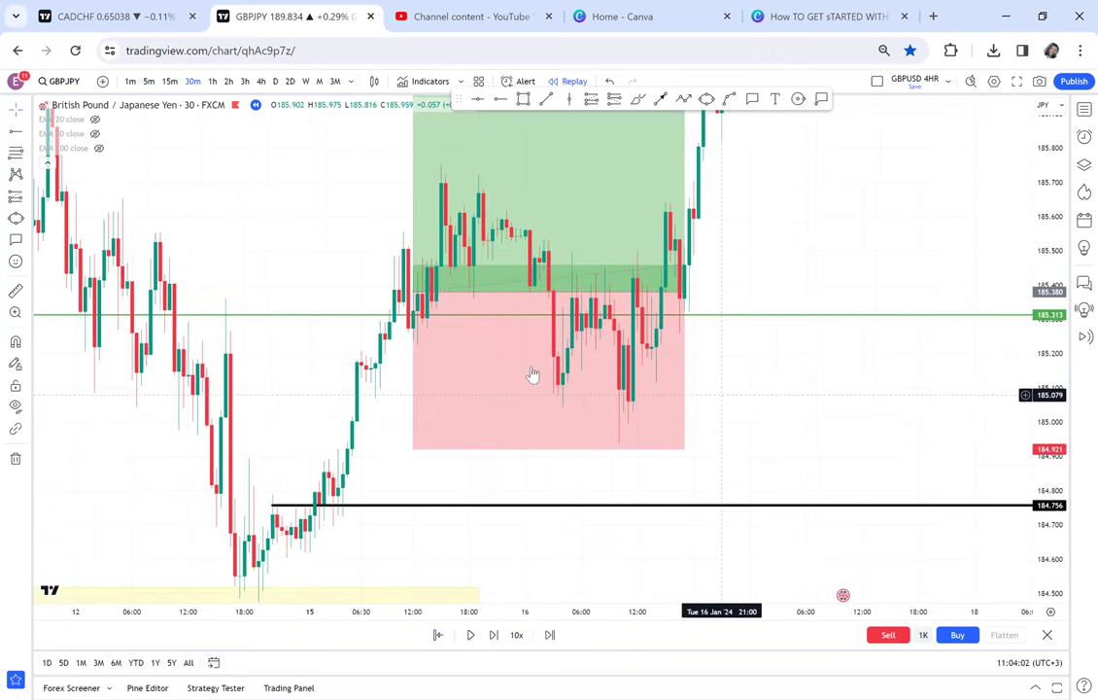
left_click(486, 342)
left_click(746, 385)
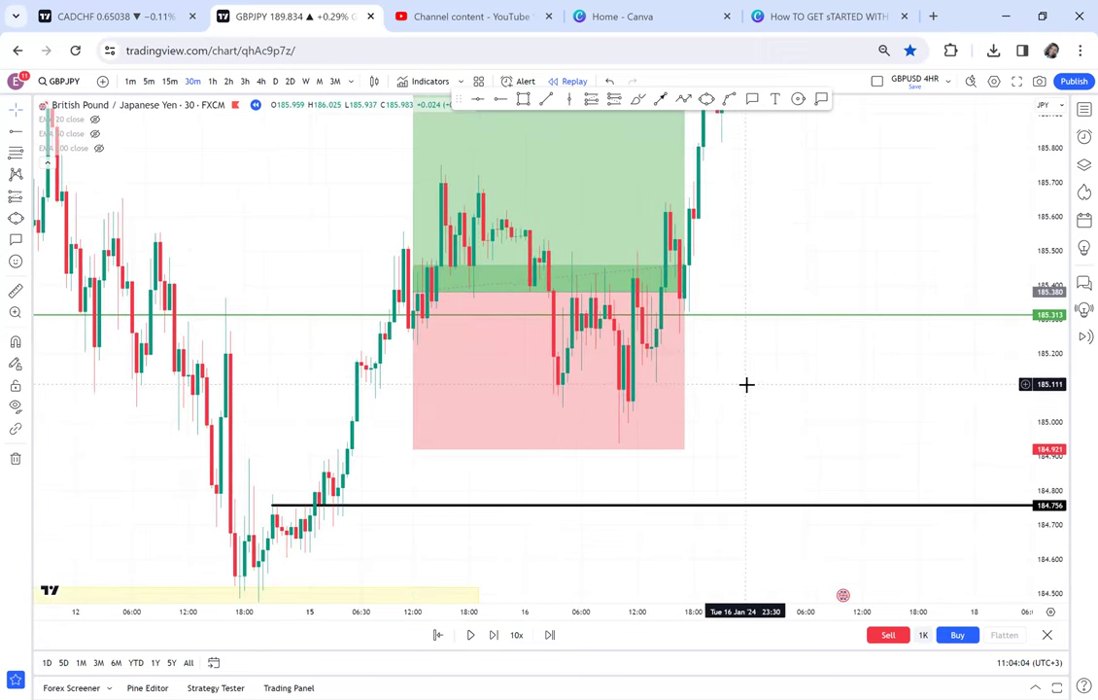
left_click_drag(844, 216, 818, 307)
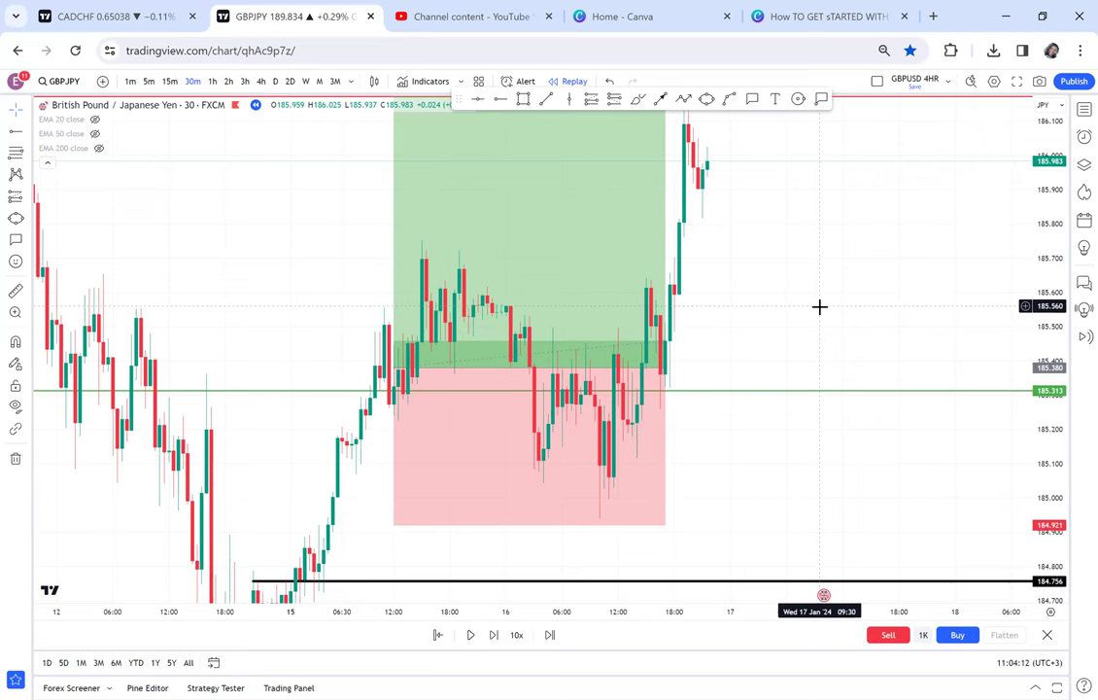
left_click_drag(796, 325, 790, 351)
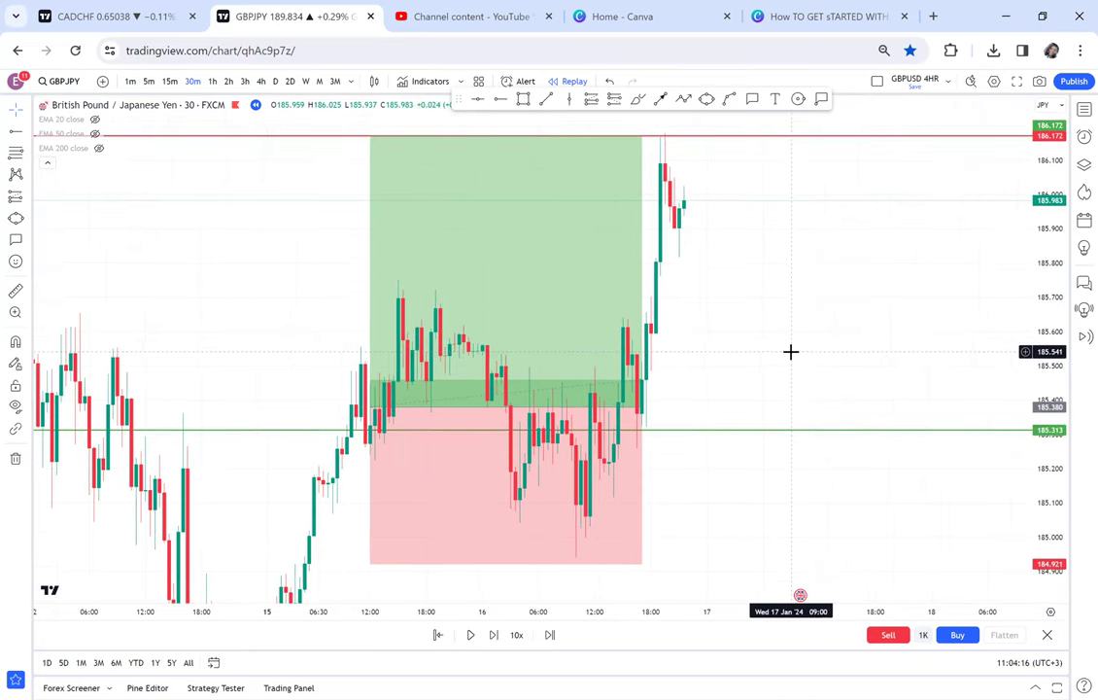
left_click_drag(357, 479, 399, 437)
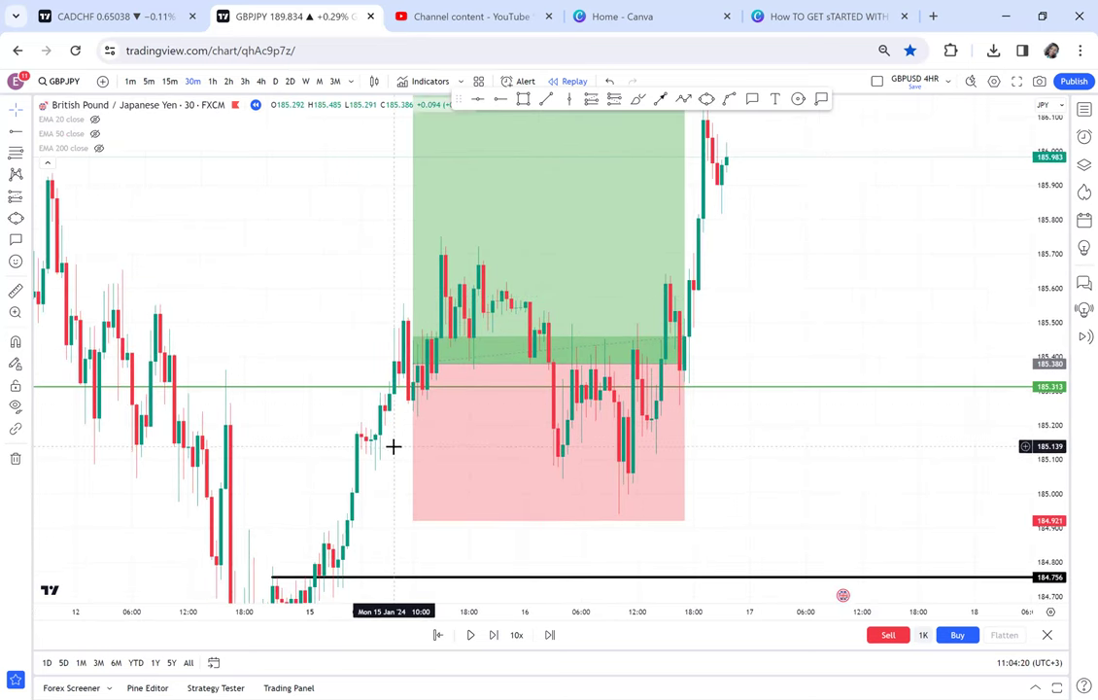
Delete the long-position box and start a Measure from the 15 Jan candles.
left_click(465, 476)
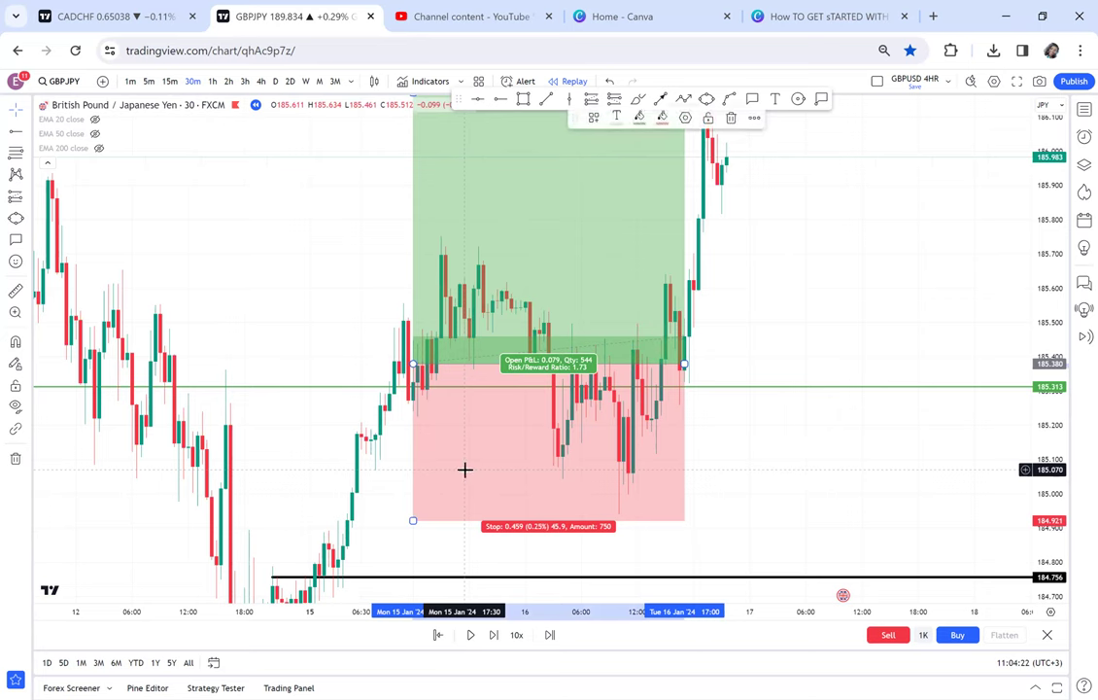
key("Delete")
left_click_drag(778, 455, 818, 248)
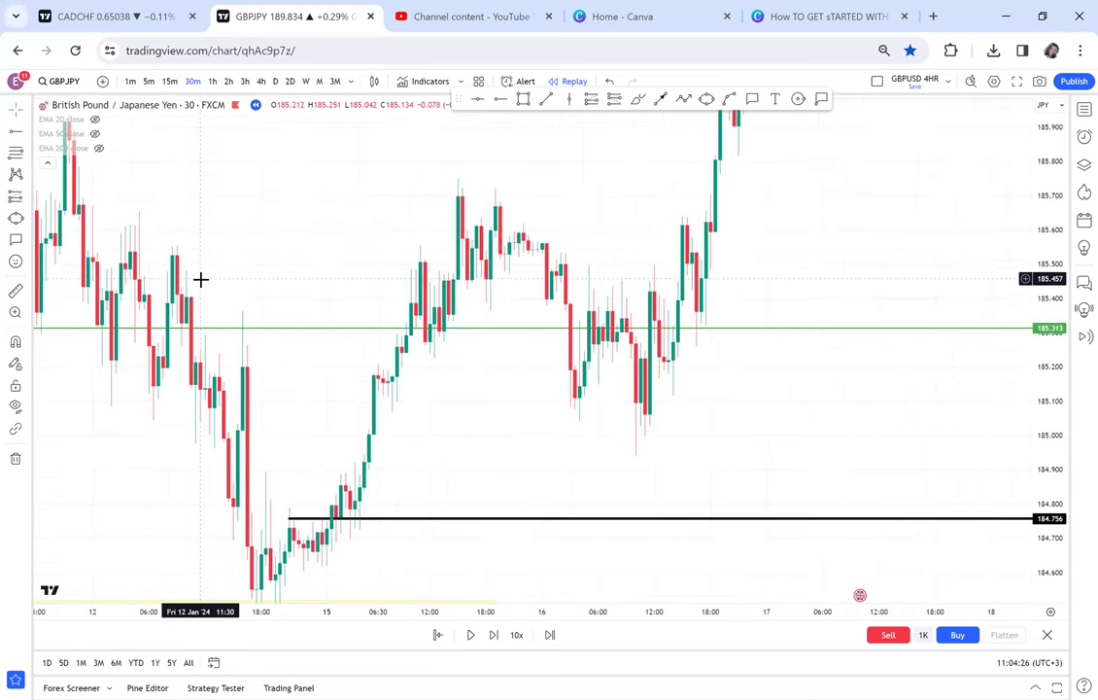
left_click(12, 294)
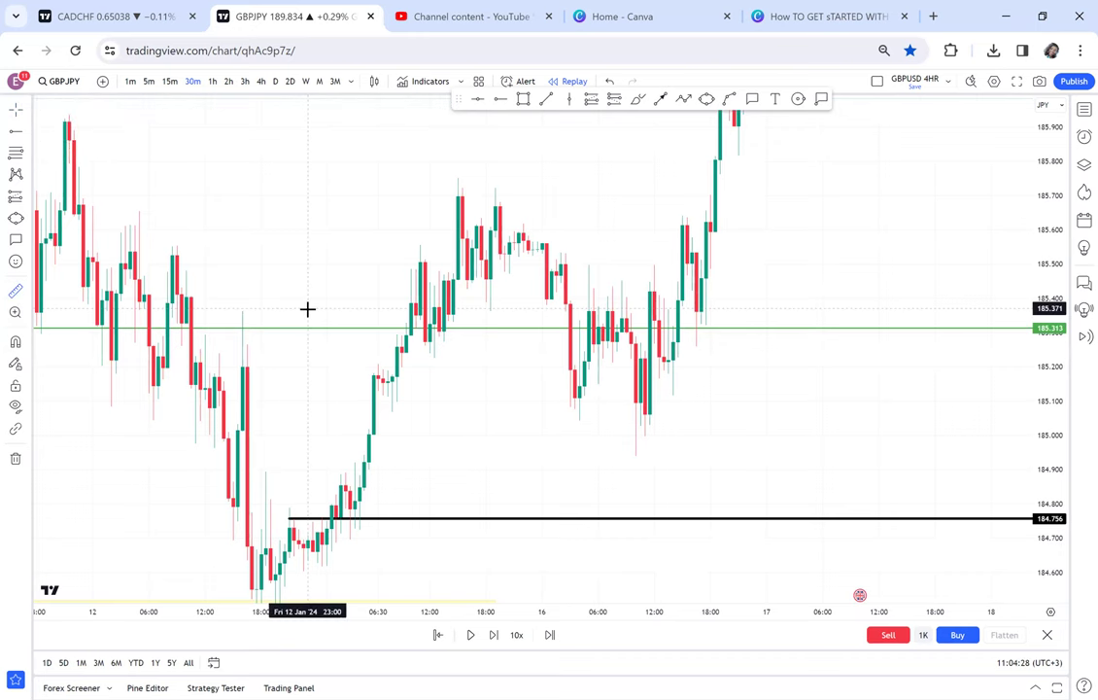
left_click(362, 304)
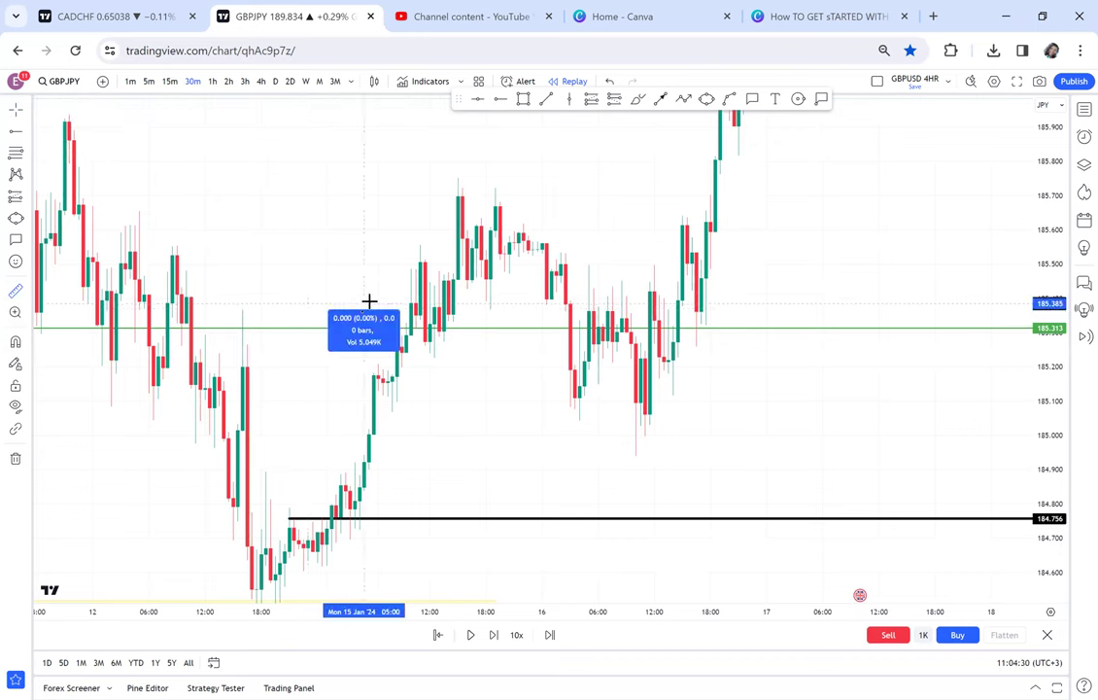
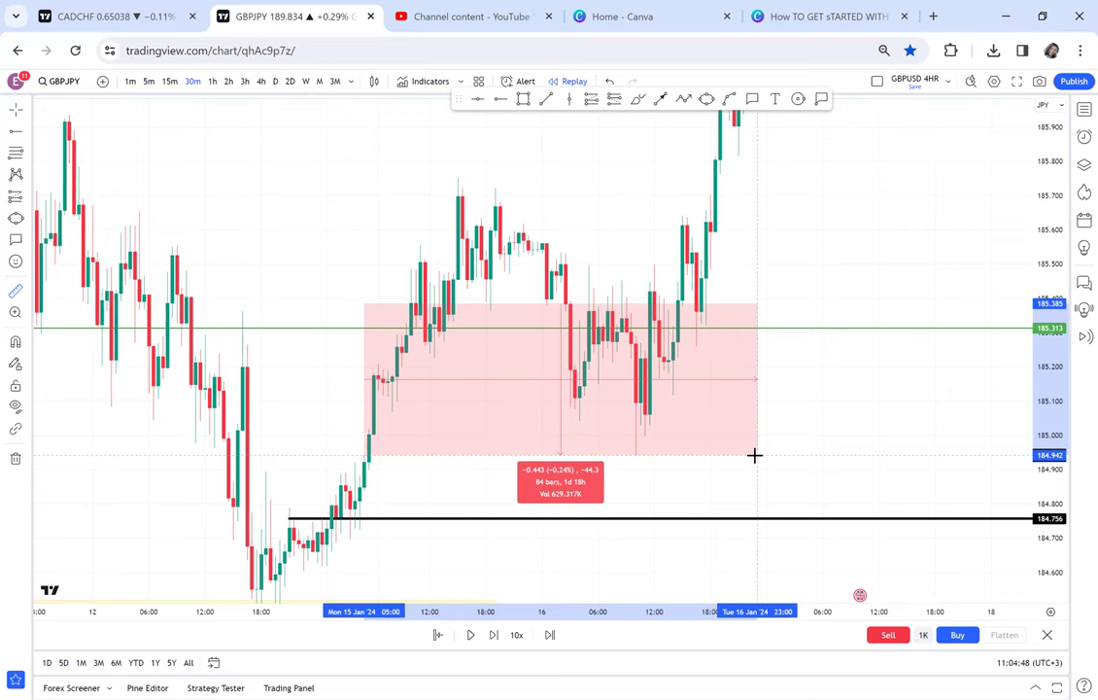
Remove the pink measurement box, zoom out and reset the price scale to fit the candles.
left_click(756, 454)
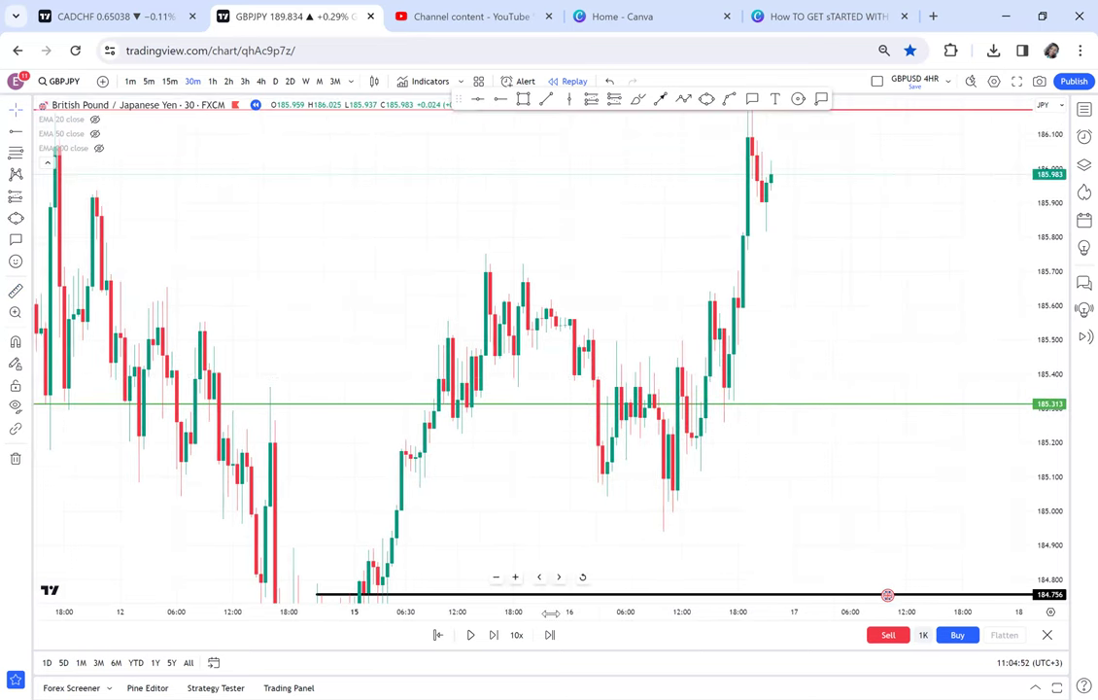
scroll(550, 612, "down", 5)
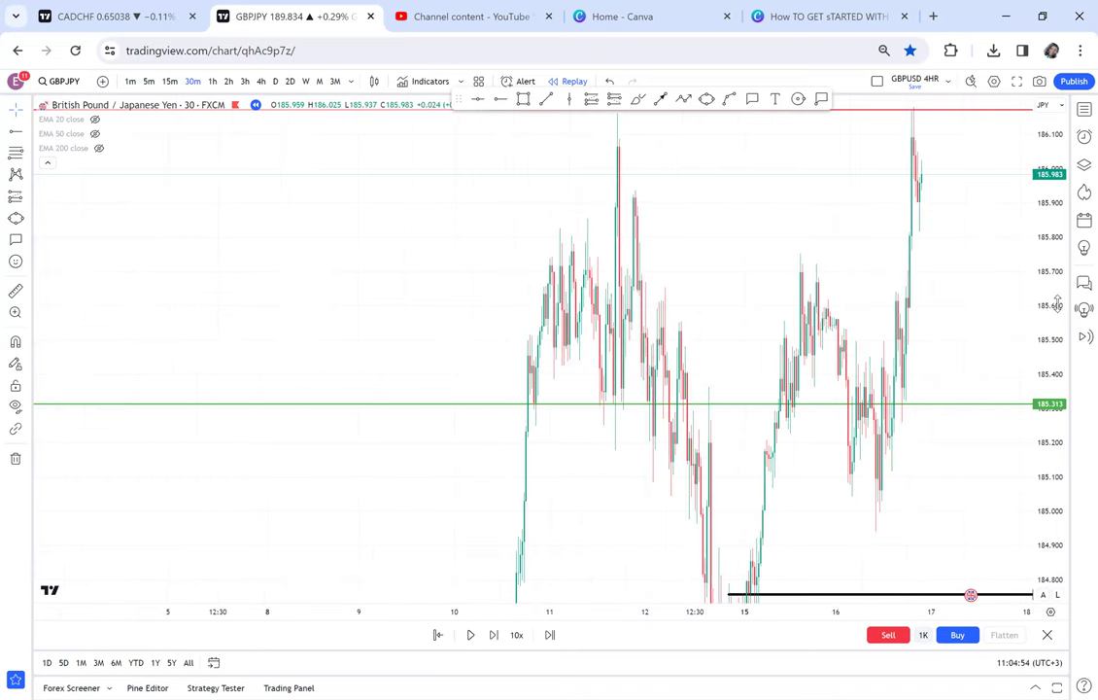
double_click(1056, 304)
mouse_move(956, 336)
left_mouse_down()
mouse_move(805, 351)
mouse_move(630, 338)
left_mouse_up()
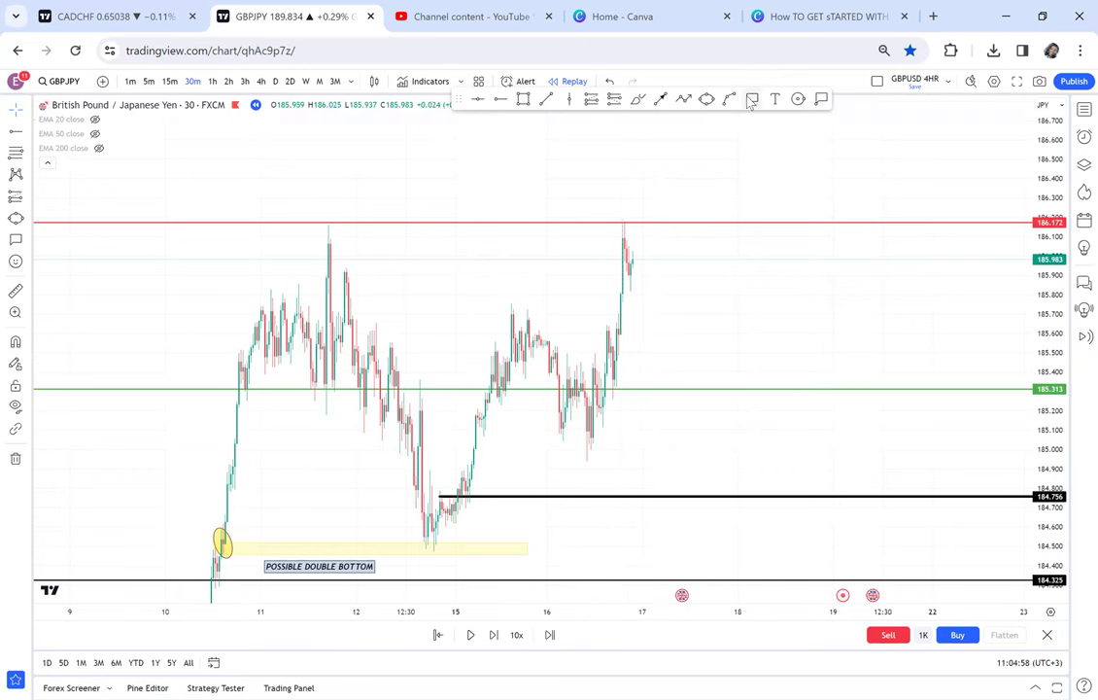
Add a 'BWA' callout at the latest peak on the 186.172 line.
left_click(641, 220)
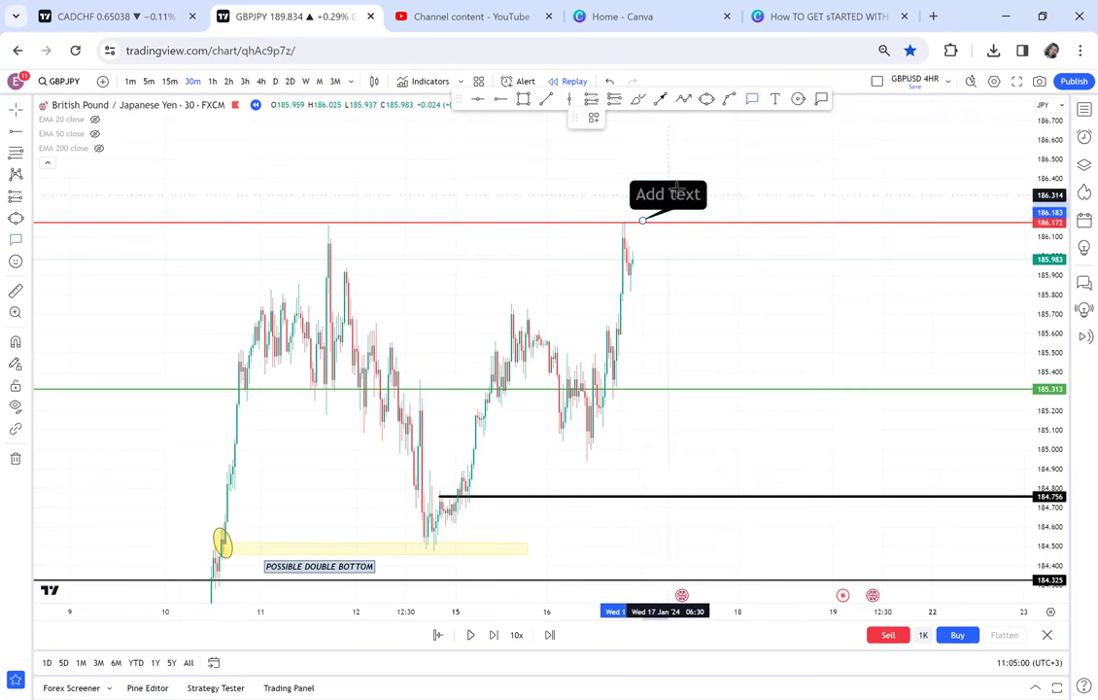
type("BVA")
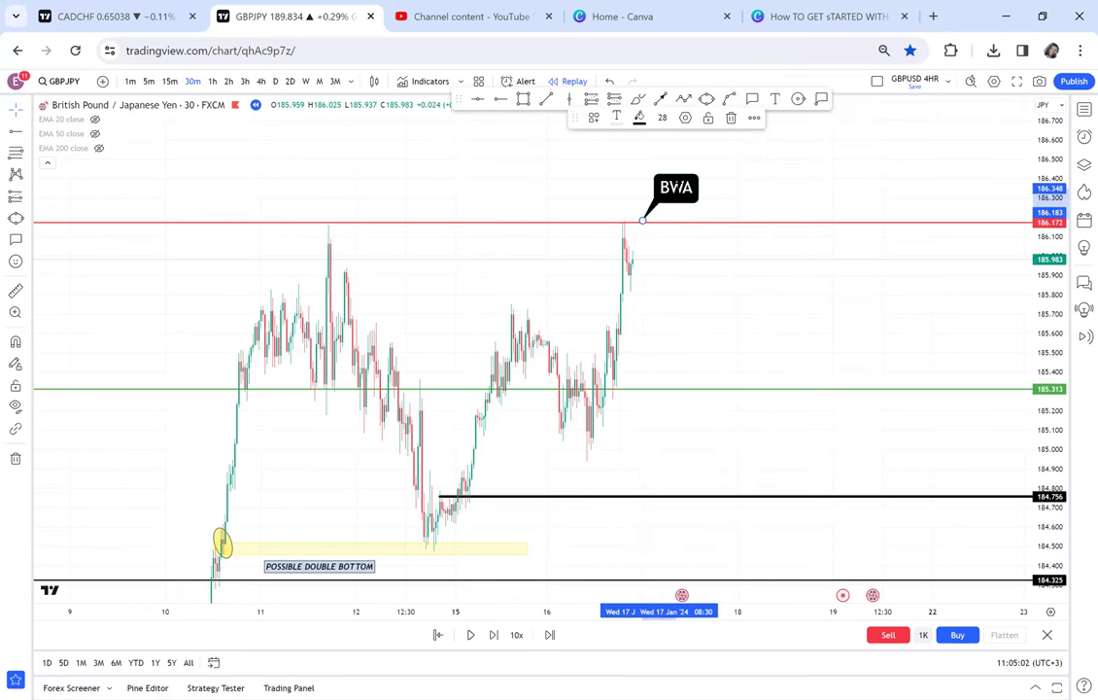
left_click_drag(750, 182, 764, 212)
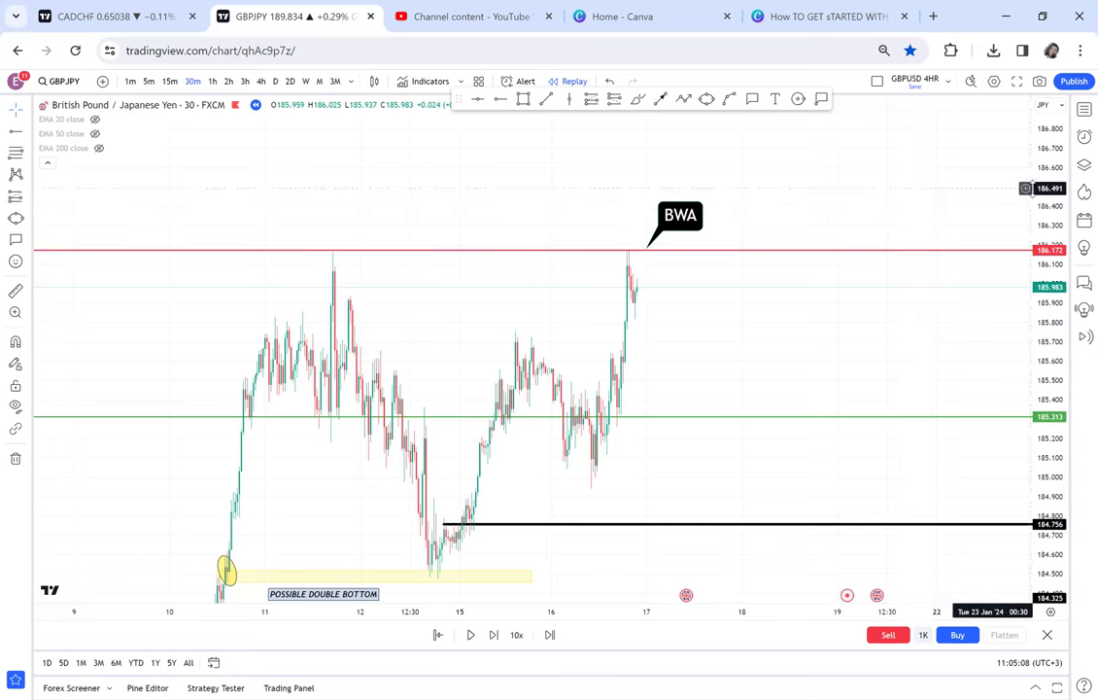
left_click_drag(1040, 180, 858, 269)
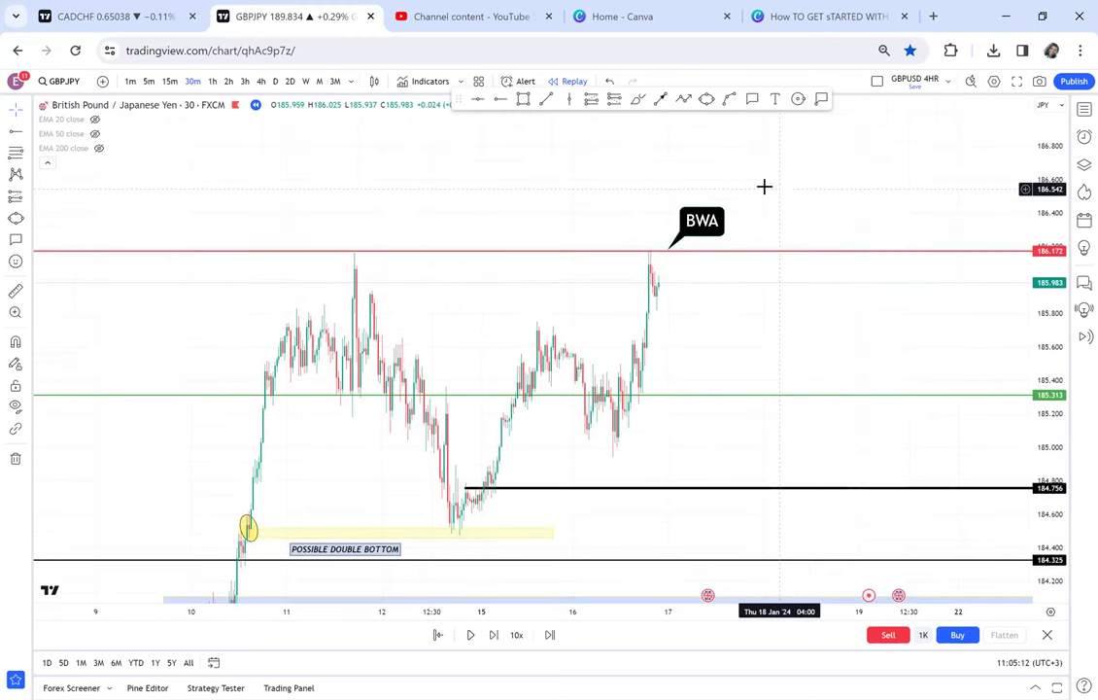
Draw a yellow rectangle zone above the 186.172 level and measure its price range.
left_click(523, 100)
mouse_move(338, 250)
left_mouse_down()
mouse_move(429, 505)
mouse_move(460, 534)
left_mouse_up()
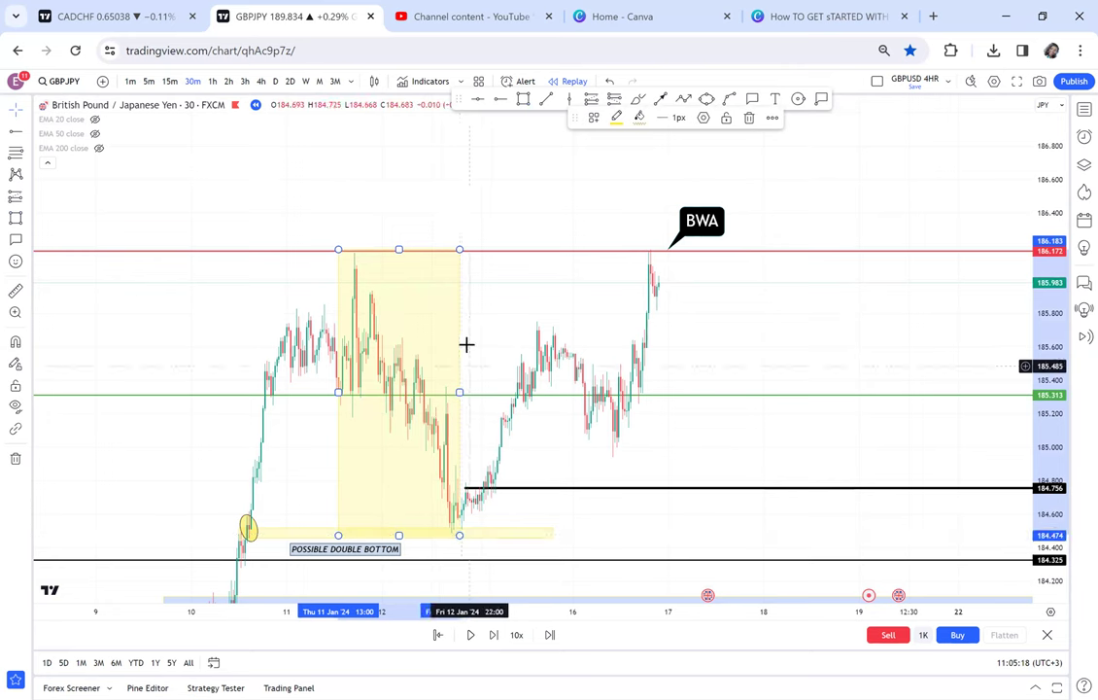
left_click_drag(497, 196, 471, 268)
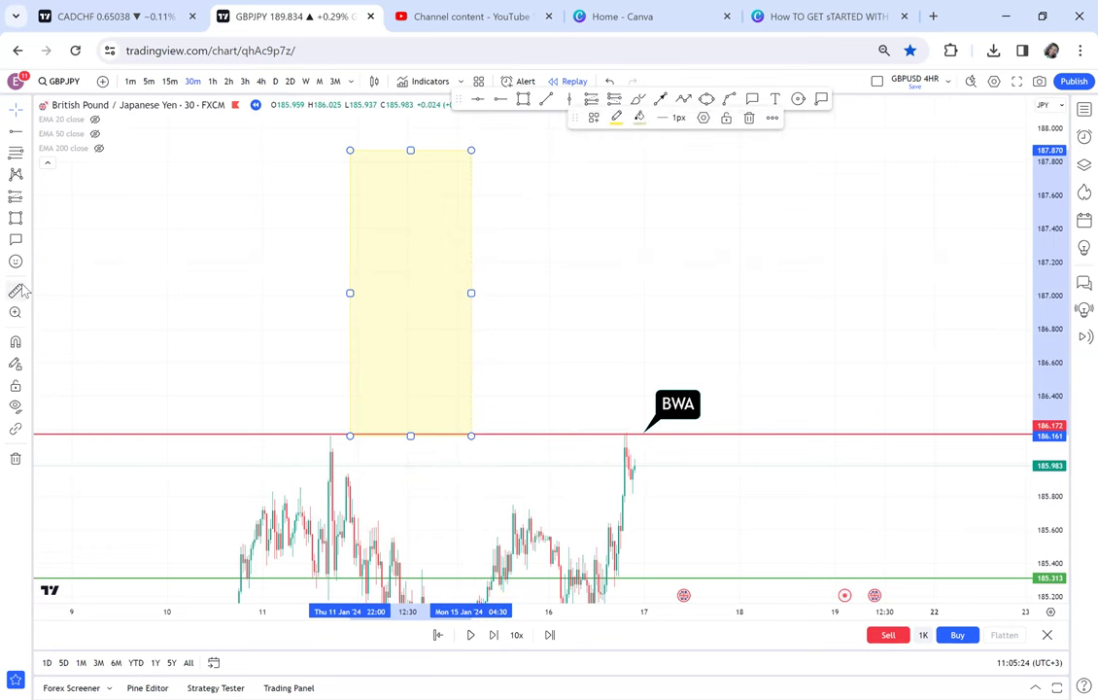
left_click(321, 436)
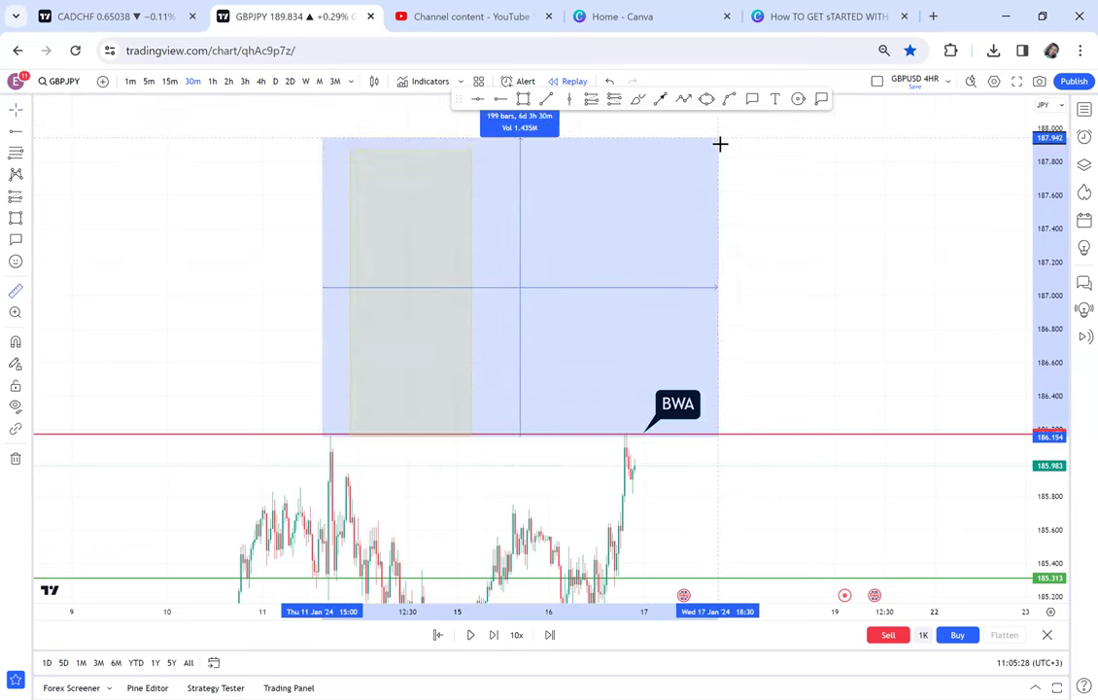
left_click(721, 148)
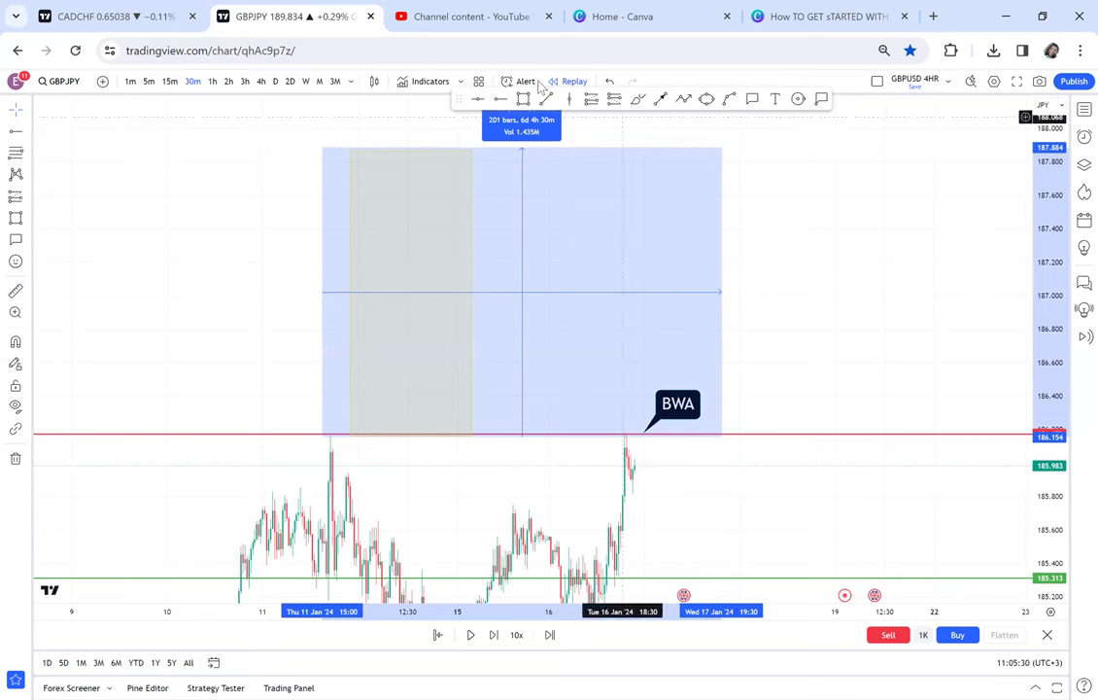
Add red horizontal levels at 187.006 and 187.877.
left_click(480, 101)
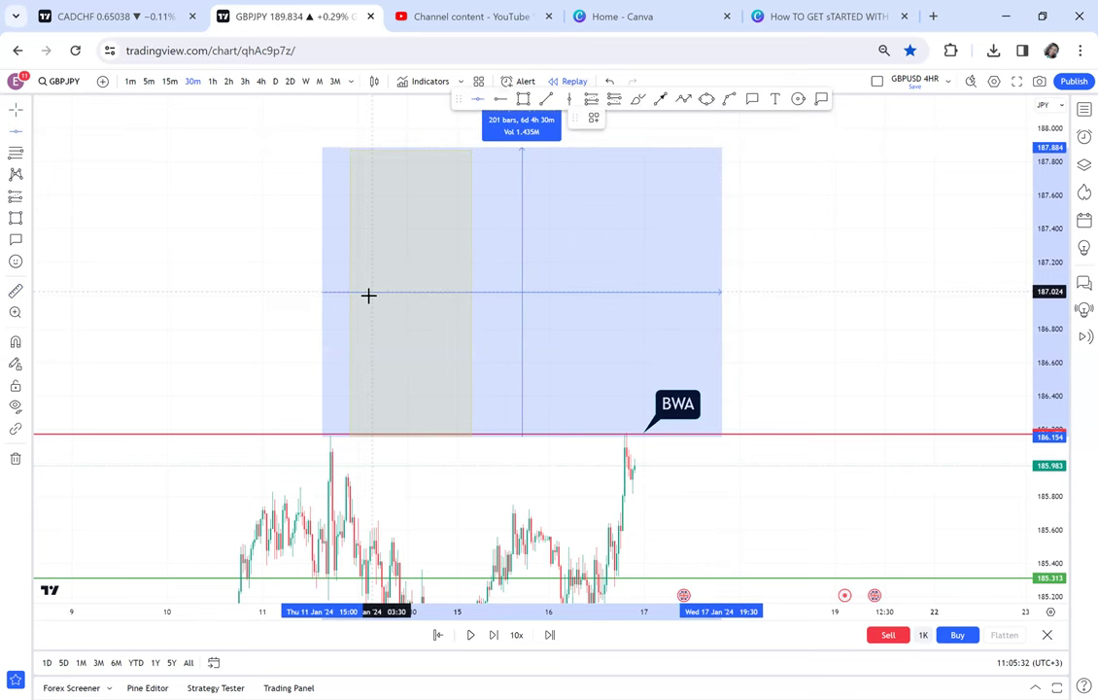
left_click(367, 294)
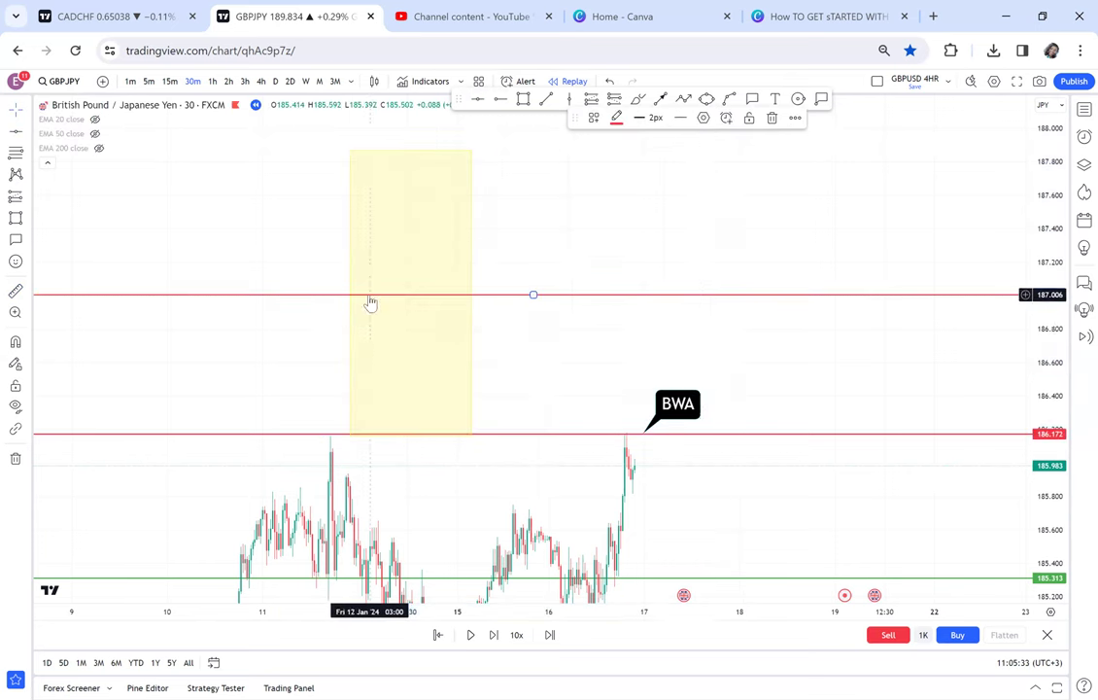
left_click(476, 100)
left_click(374, 149)
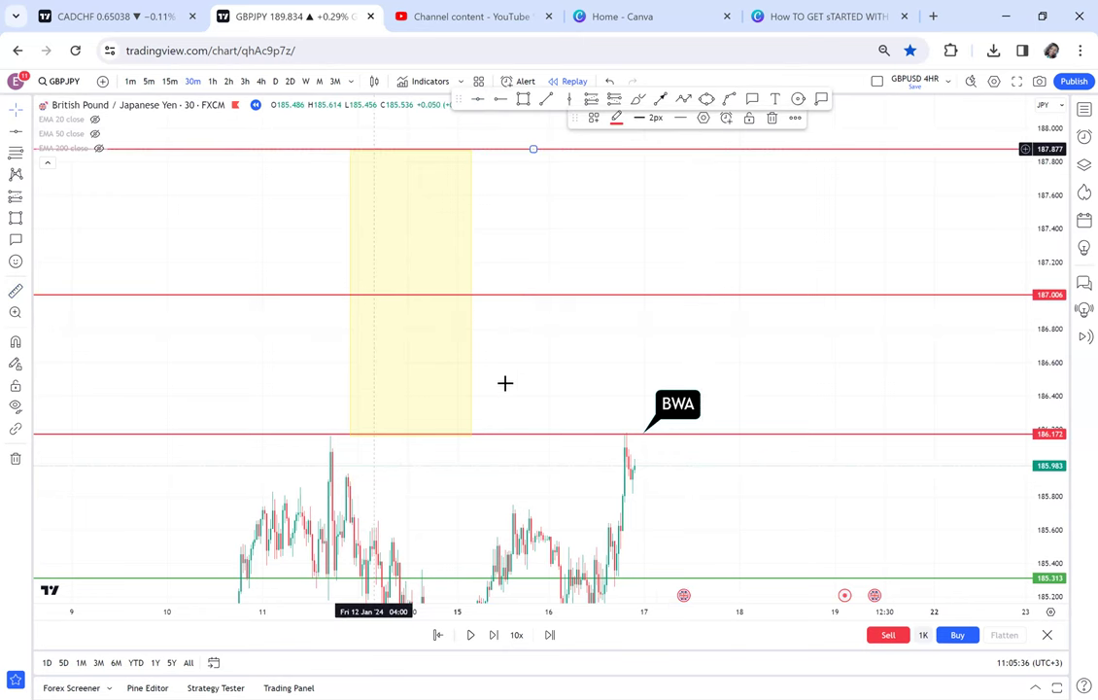
Advance the replay six bars and move the BWA callout onto the newest candle.
left_click(493, 635)
left_click(492, 634)
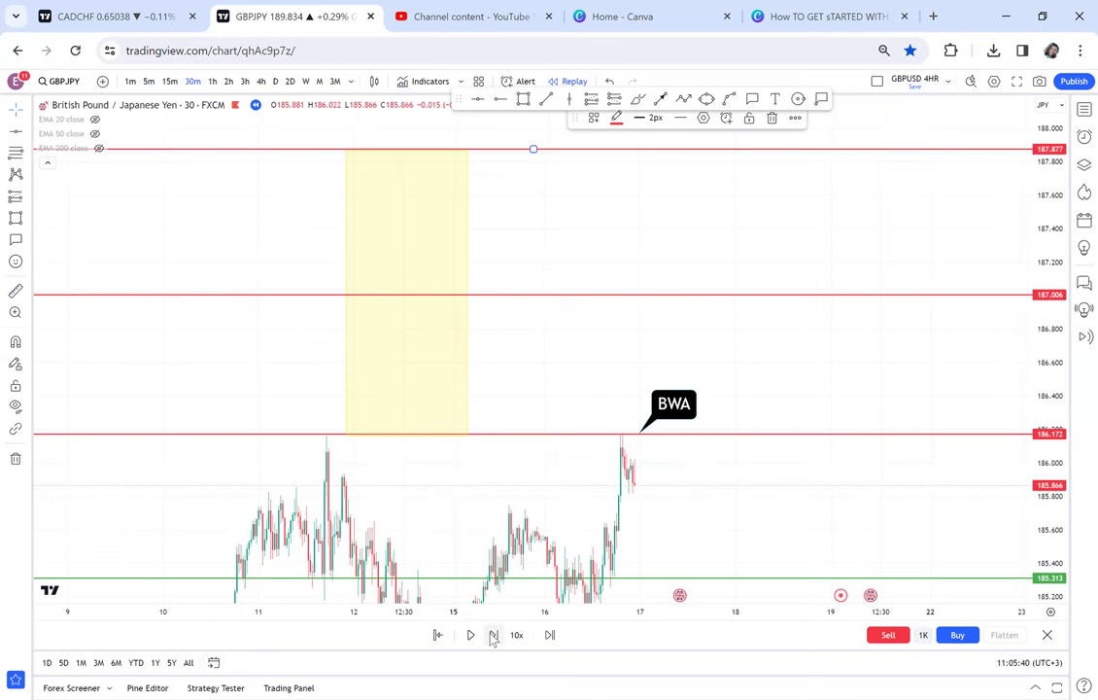
left_click(493, 635)
left_click(492, 634)
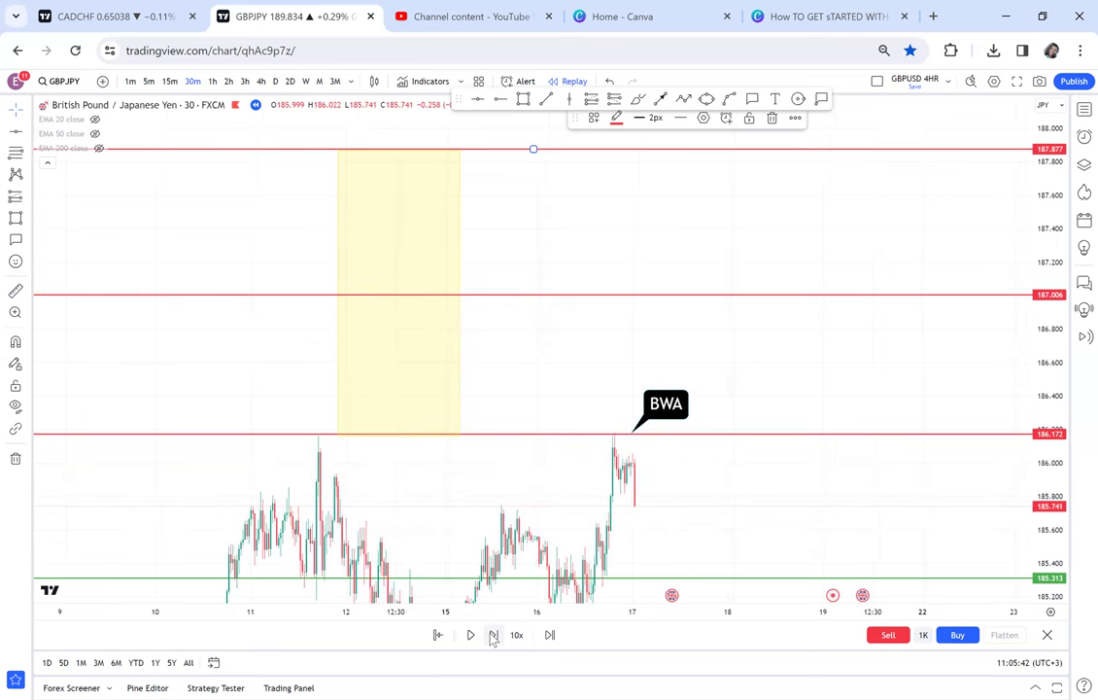
left_click(493, 634)
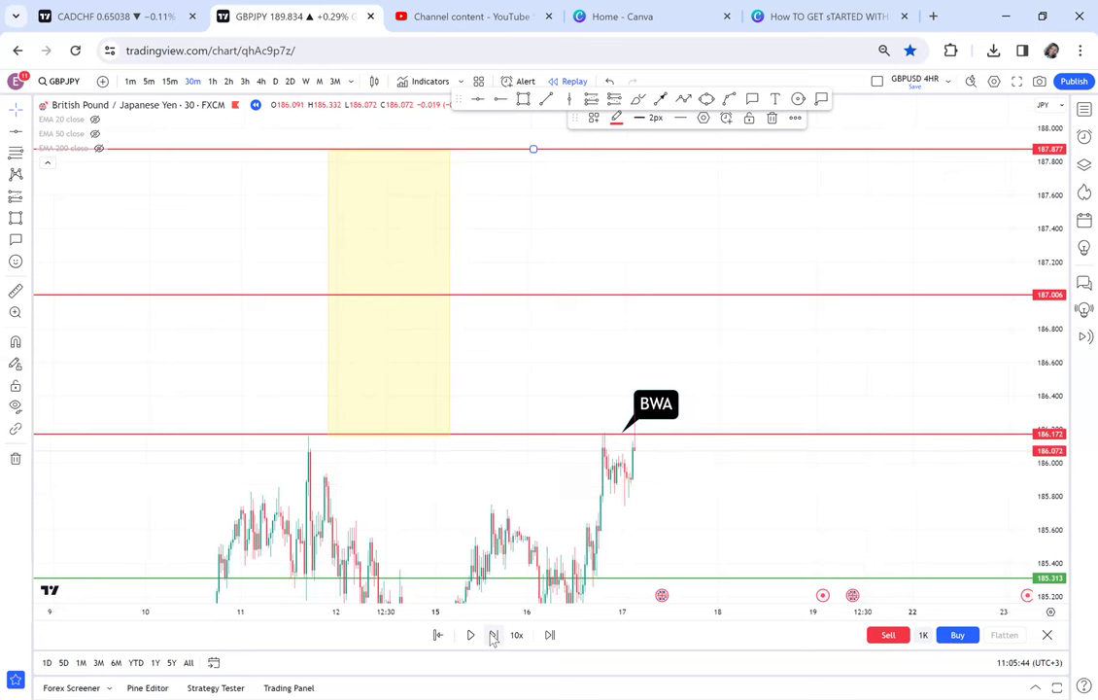
left_click(492, 635)
left_click_drag(652, 406, 821, 383)
left_click_drag(621, 432, 694, 423)
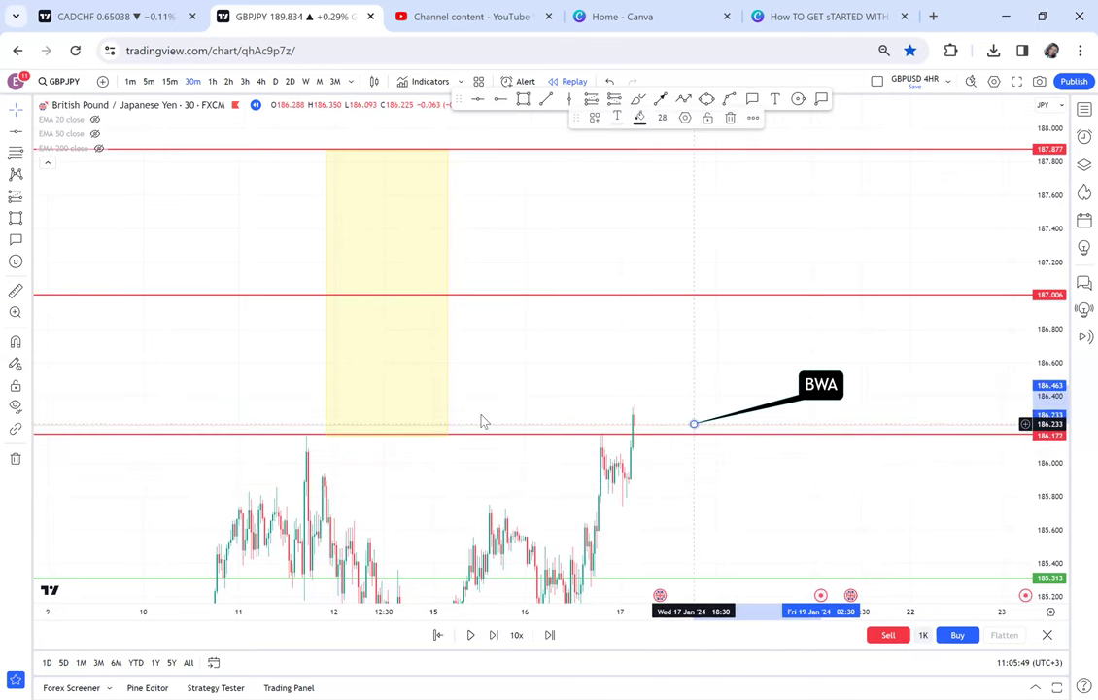
Place a long position at the latest candle with its profit target at 187.006.
left_click(26, 195)
left_click(60, 212)
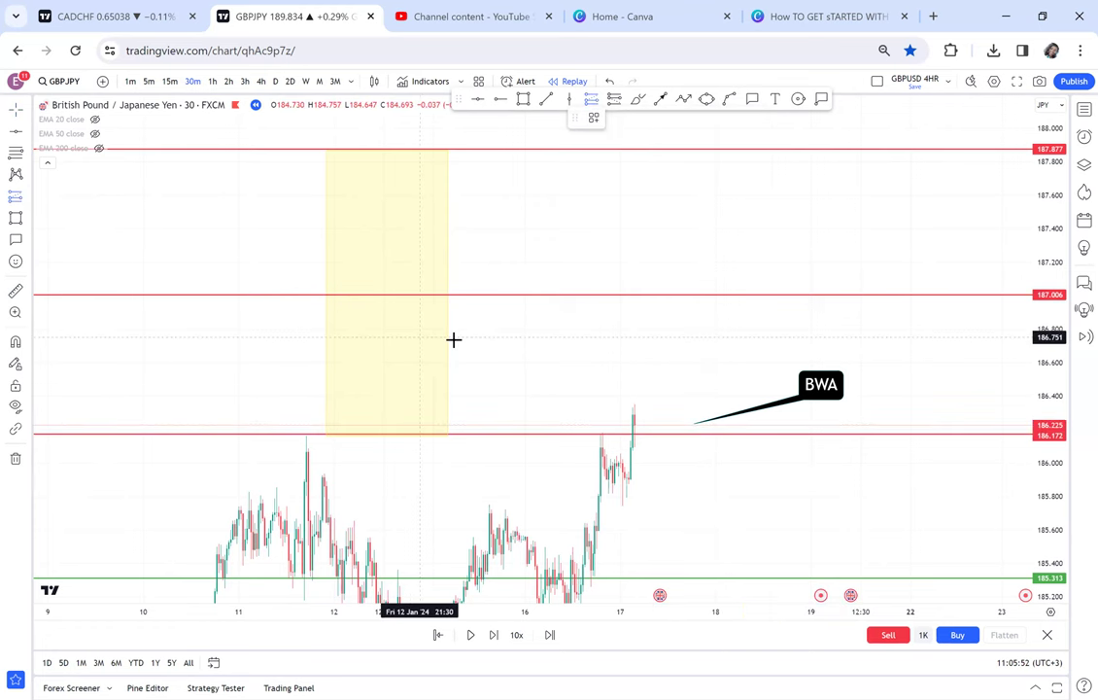
left_click(638, 421)
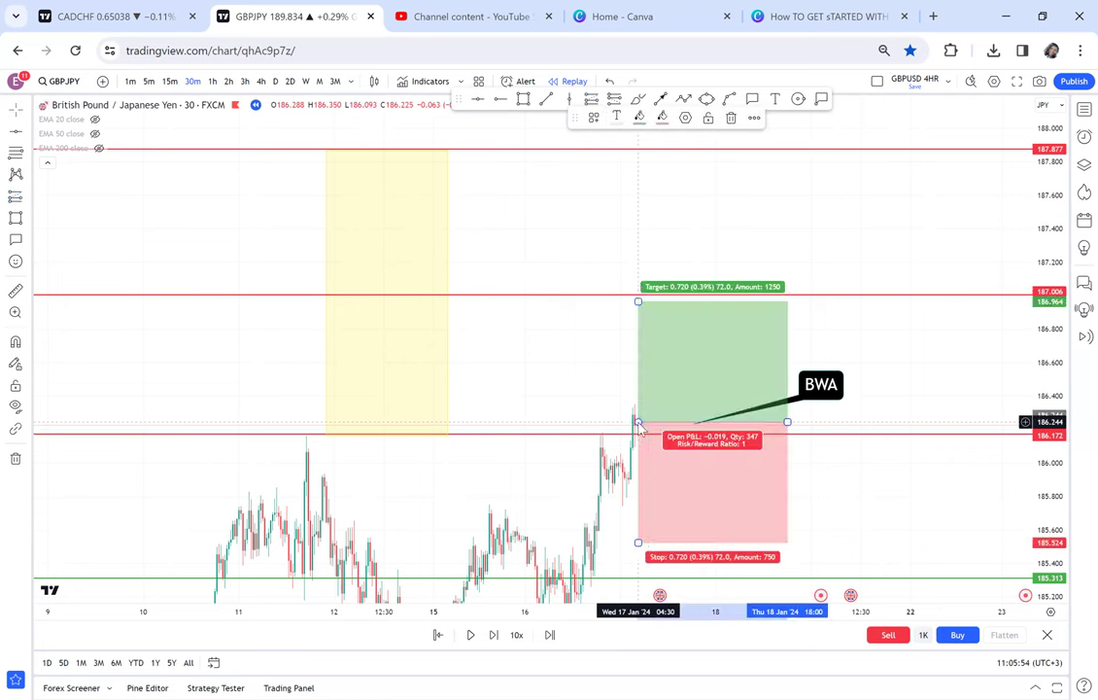
left_click_drag(640, 300, 638, 293)
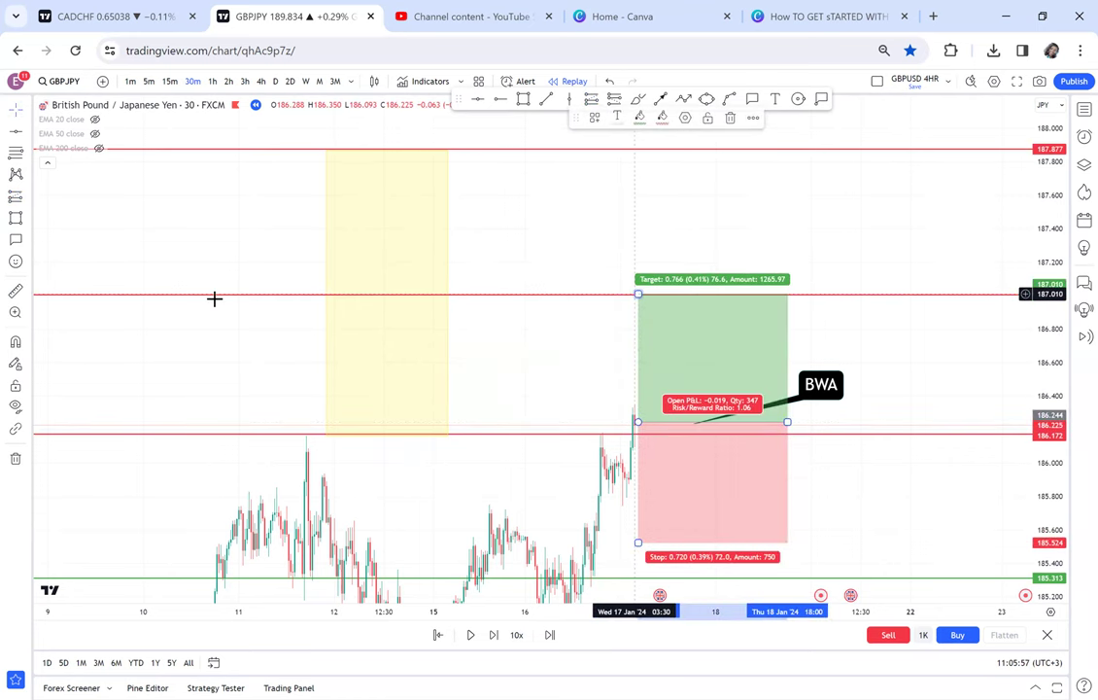
Measure the price move on the chart, then dismiss the read-out.
left_click(15, 291)
left_click(536, 423)
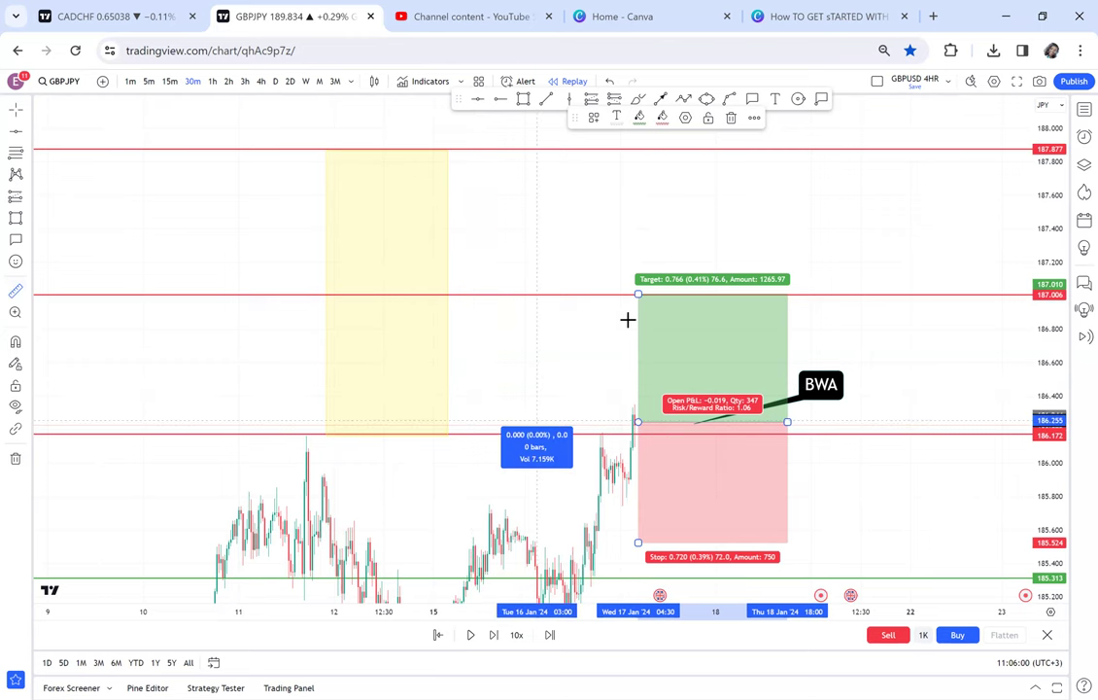
scroll(645, 304, "left", 3)
scroll(644, 304, "down", 3)
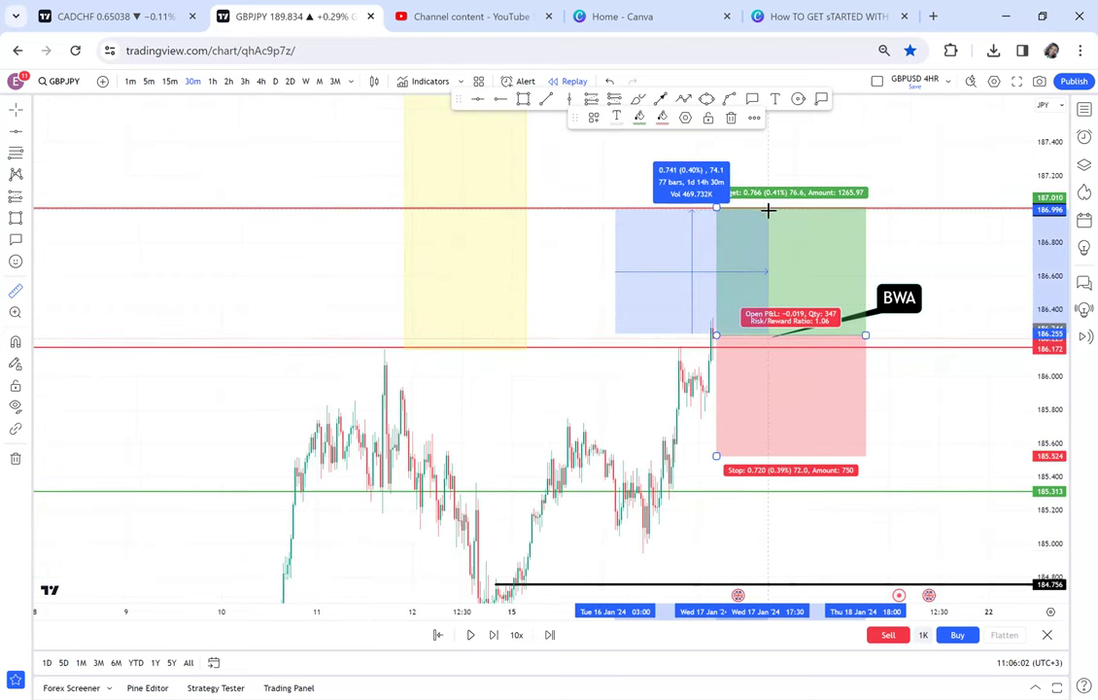
left_click(772, 207)
left_click(912, 152)
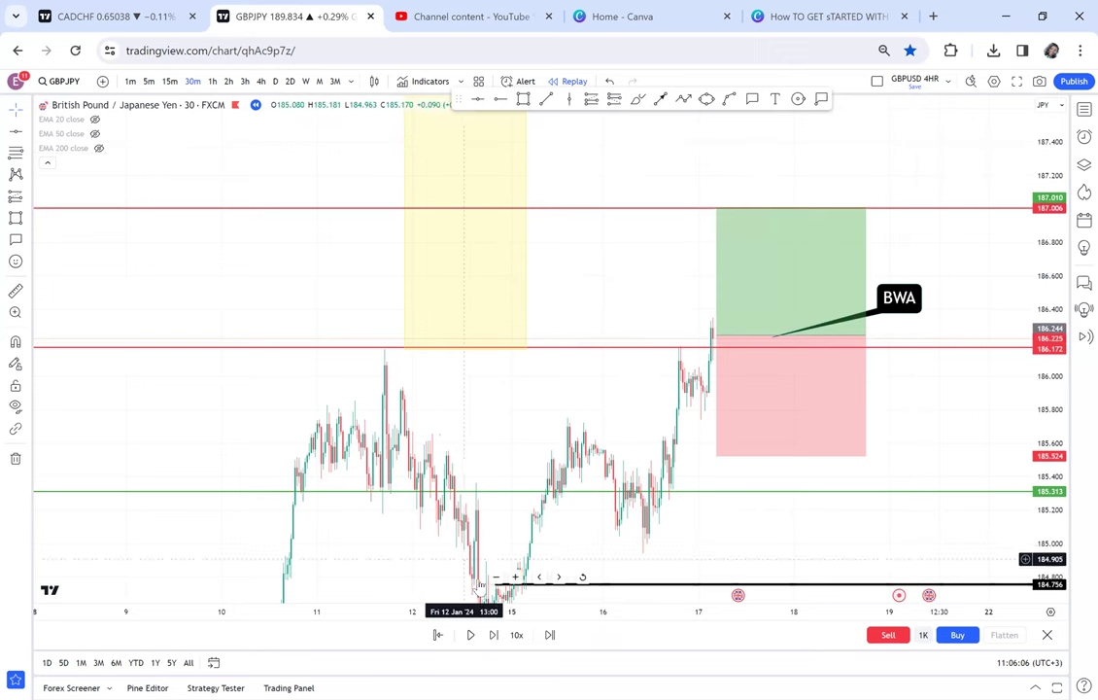
Replay seven bars until price spikes past the 187.006 target, then shift the long position right.
left_click(494, 634)
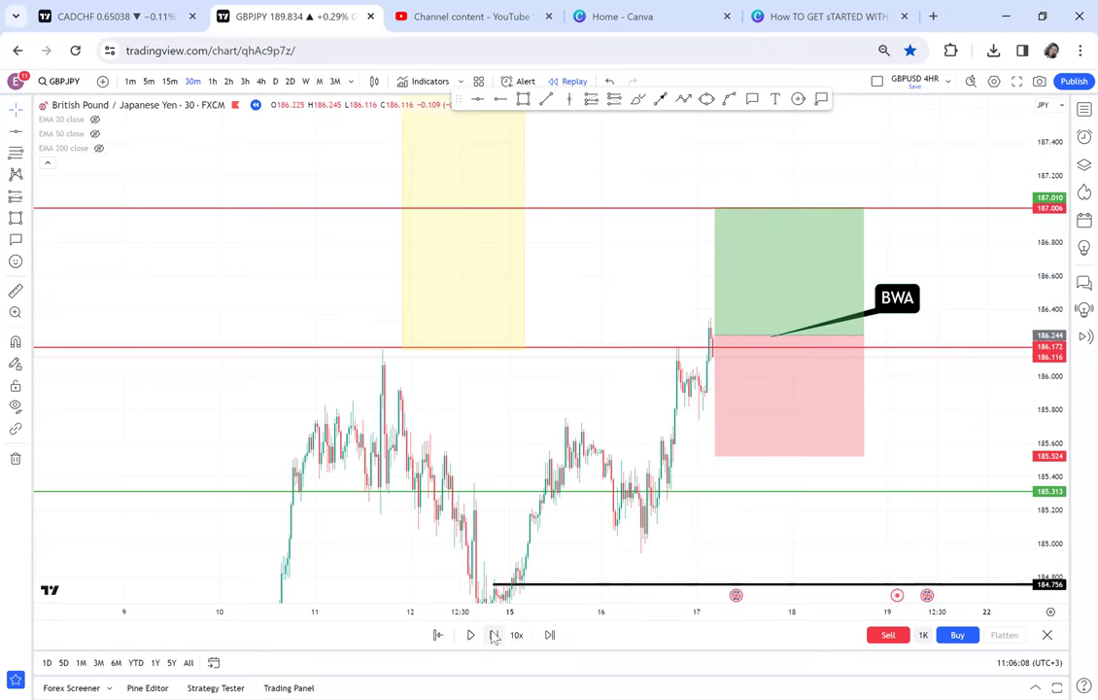
left_click(493, 635)
left_click(494, 635)
left_click(493, 635)
left_click(494, 635)
left_click(494, 635)
left_click(493, 634)
left_click(727, 375)
left_click_drag(747, 387, 859, 379)
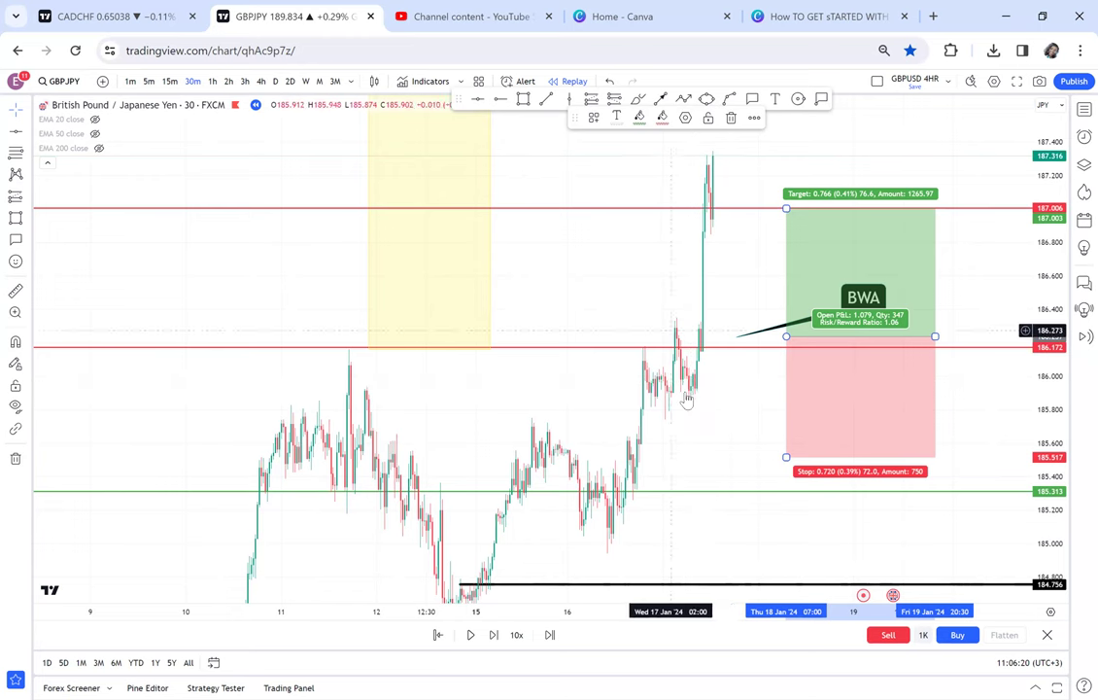
Advance the replay five more bars as price climbs toward the top red level.
left_click(715, 348)
left_click_drag(974, 161, 953, 251)
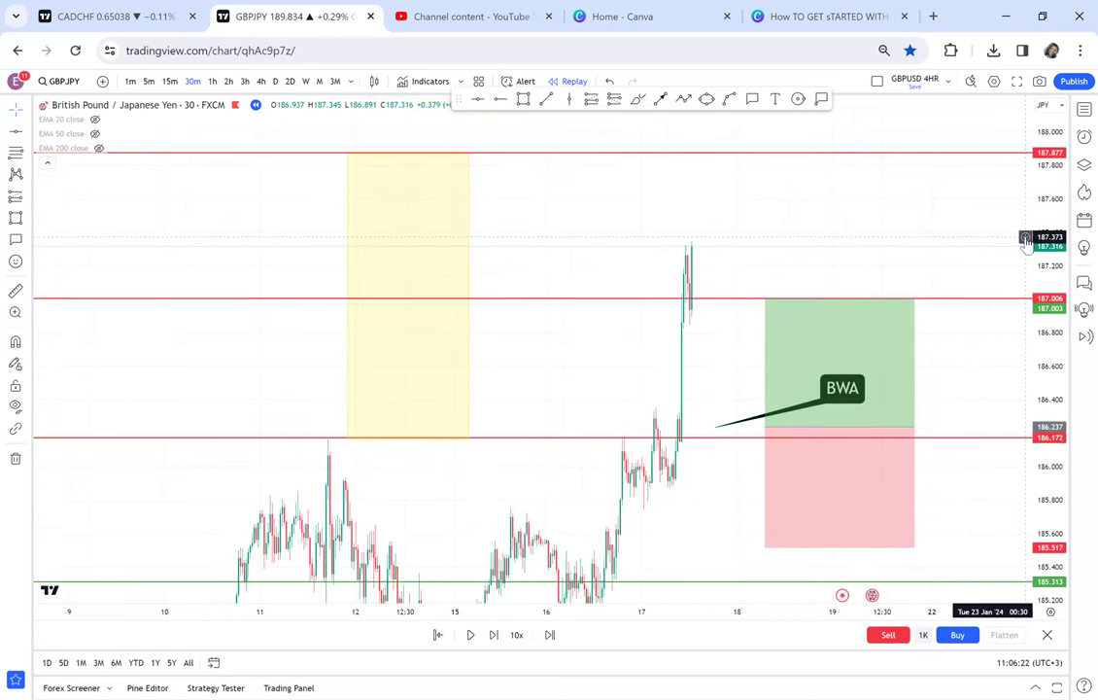
scroll(1014, 346, "down", 3)
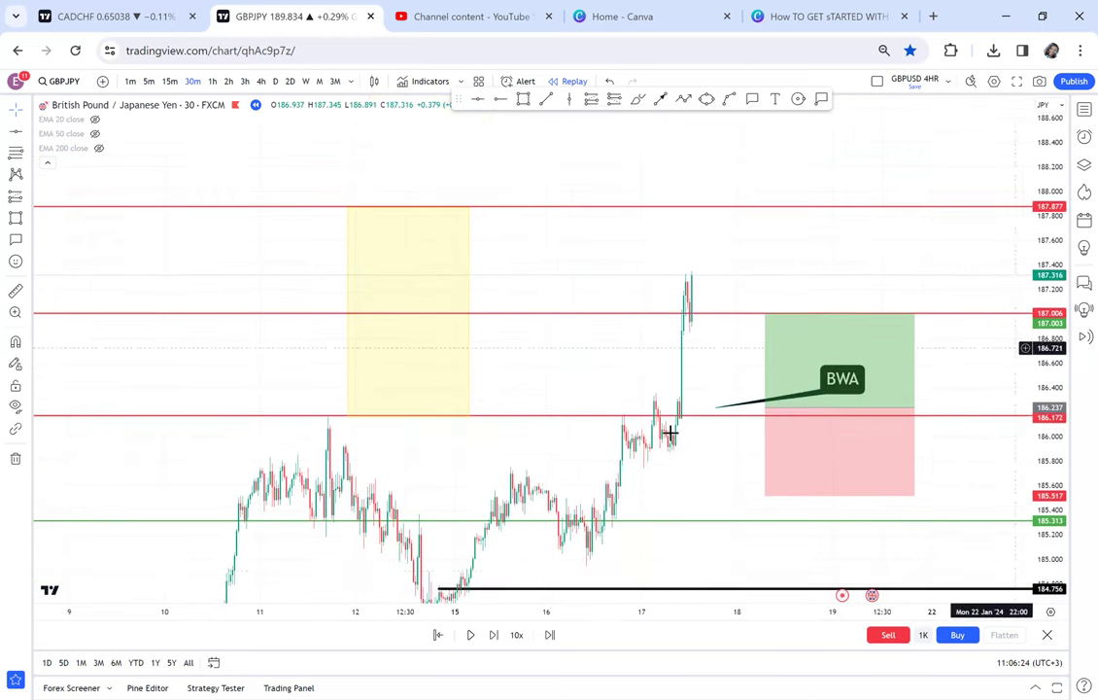
left_click(493, 634)
left_click(493, 634)
left_click(494, 635)
left_click(494, 635)
left_click(494, 634)
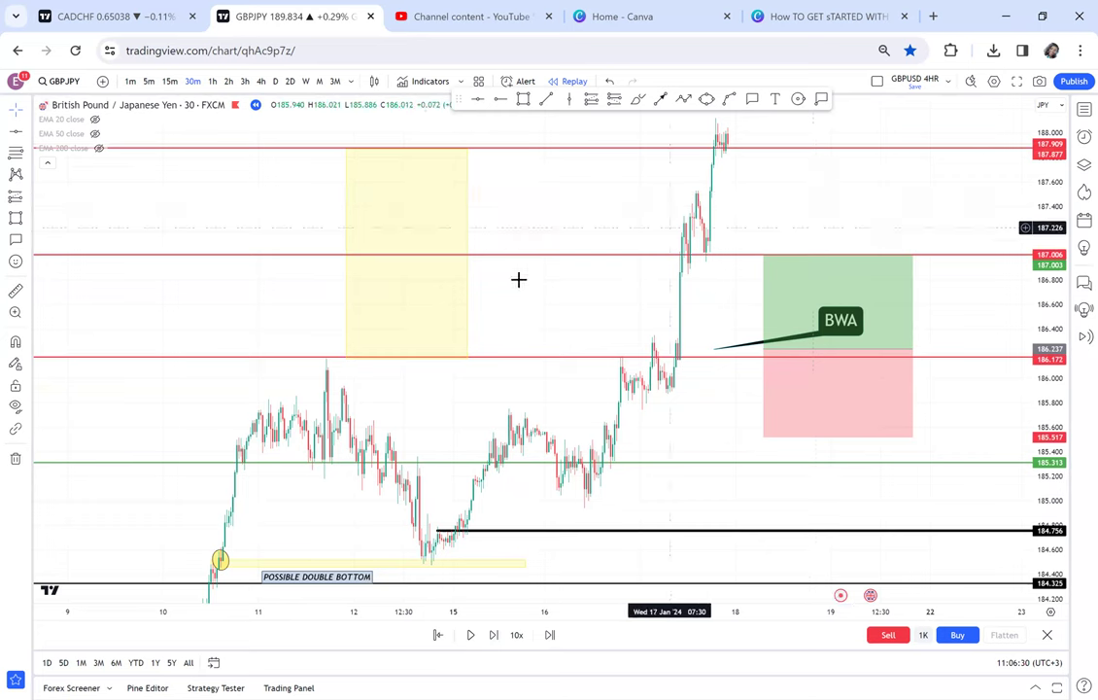
Circle the double bottom's second low with a yellow ellipse.
mouse_move(520, 288)
left_mouse_down()
mouse_move(615, 211)
mouse_move(578, 234)
left_mouse_up()
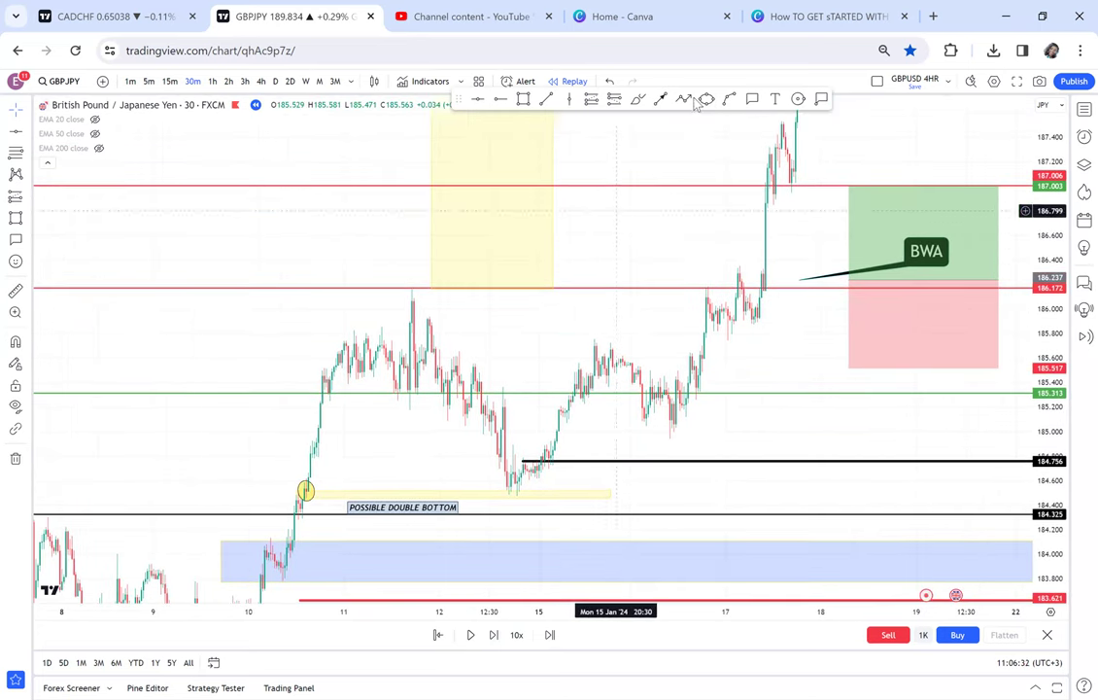
left_click(707, 98)
mouse_move(503, 490)
left_mouse_down()
mouse_move(526, 483)
mouse_move(535, 495)
left_mouse_up()
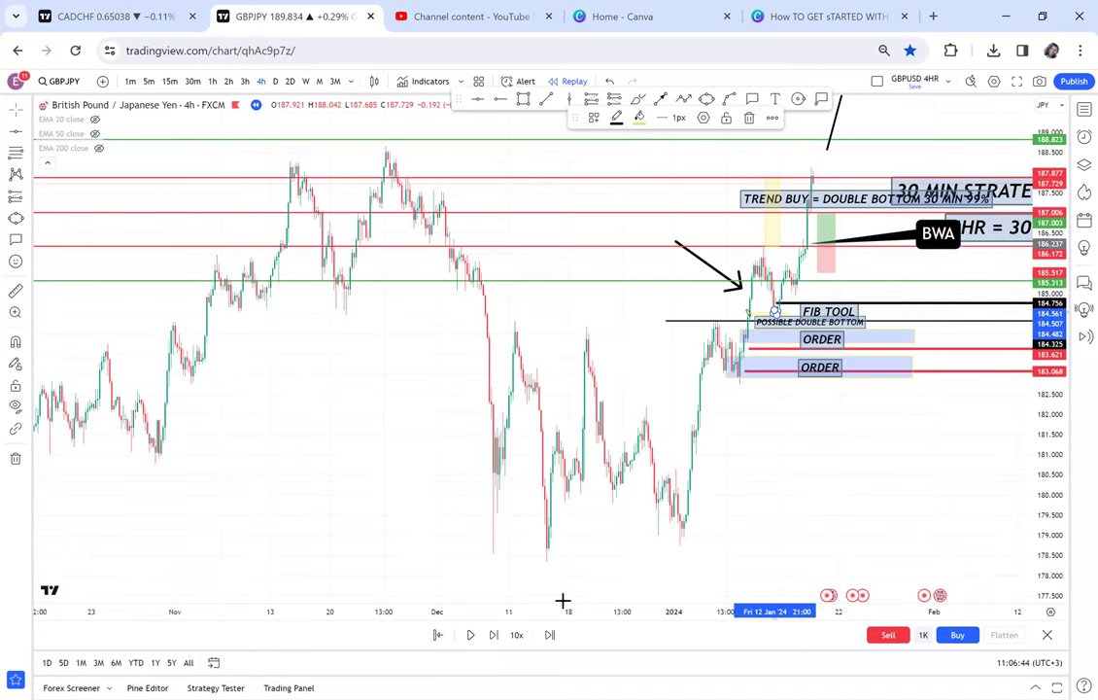
Delete the lower order box and the red 183.621 line on the 4-hour chart.
scroll(972, 499, "up", 2)
scroll(1059, 529, "up", 2)
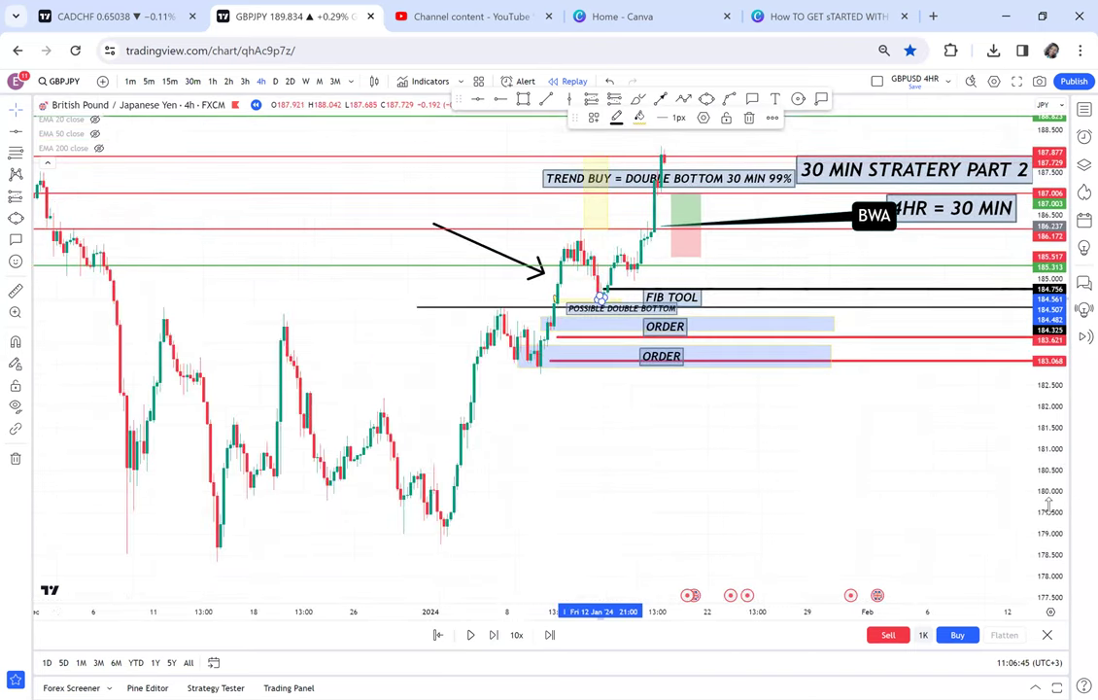
left_click_drag(1049, 506, 898, 456)
left_click_drag(789, 528, 722, 569)
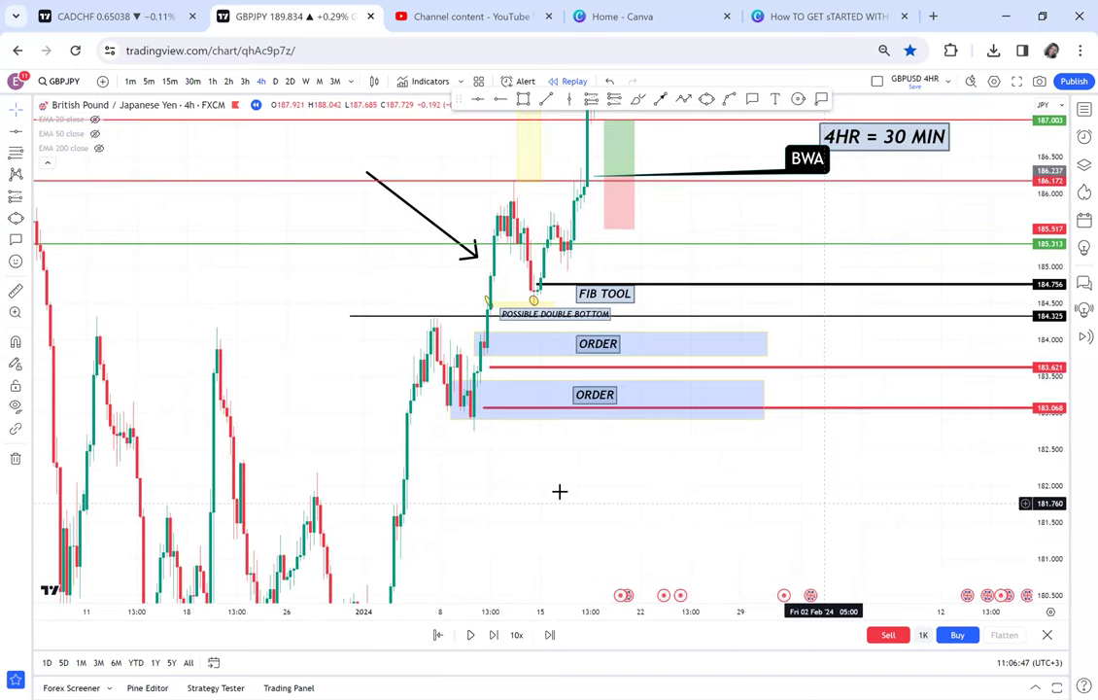
left_click_drag(605, 398, 529, 463)
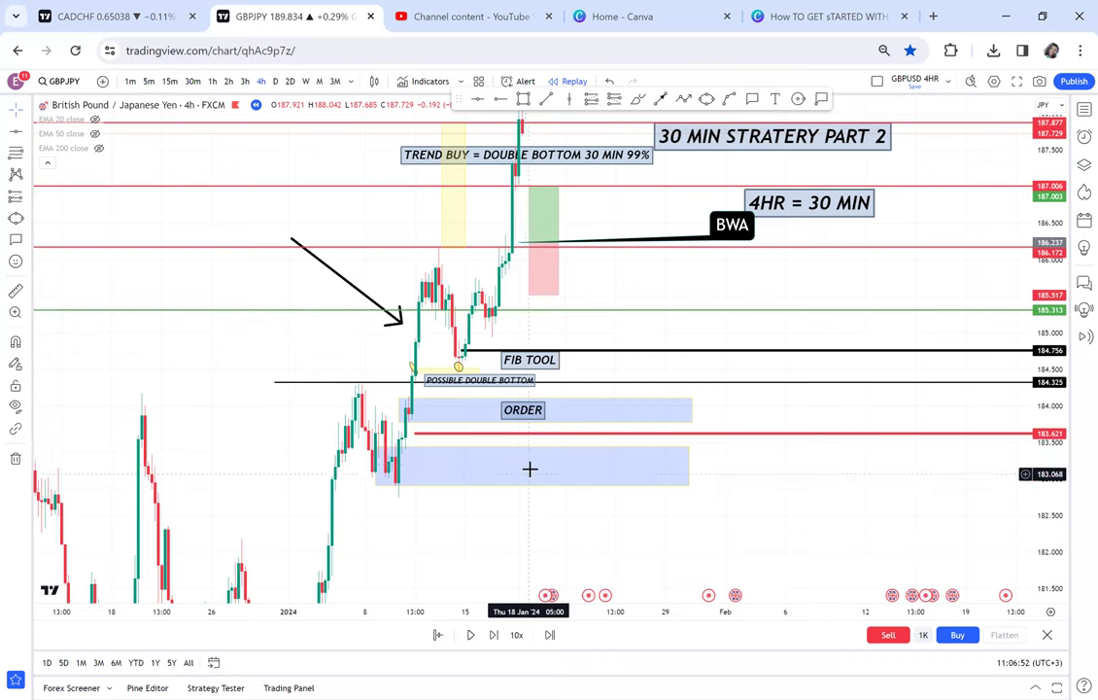
left_click(522, 454)
key("Delete")
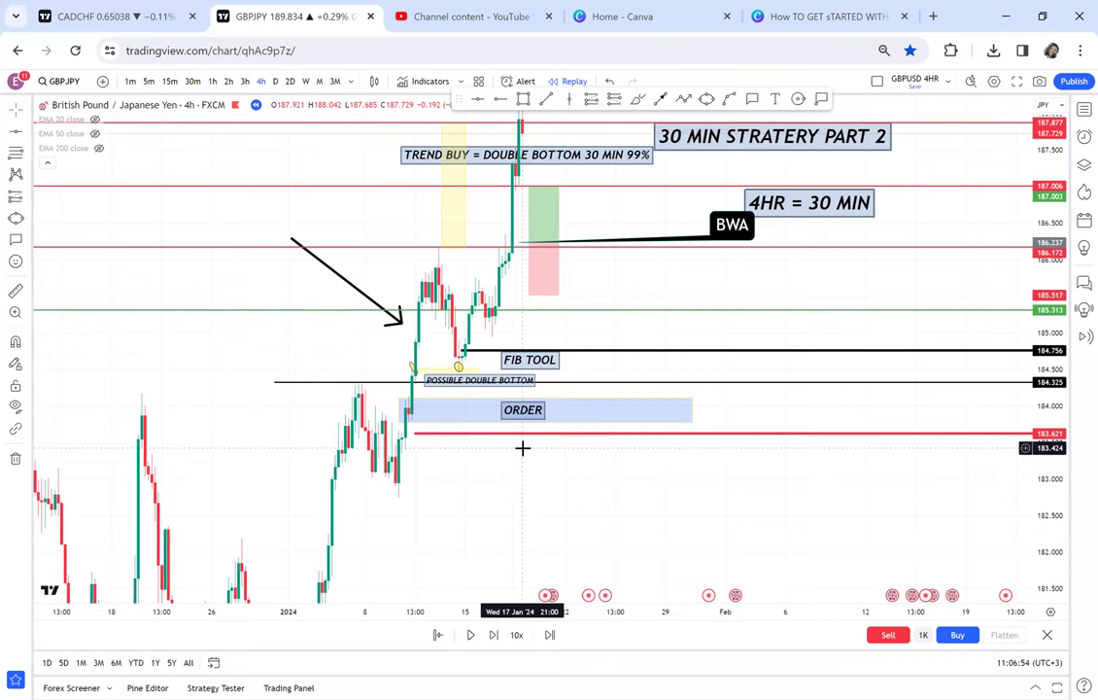
left_click(518, 433)
key("Delete")
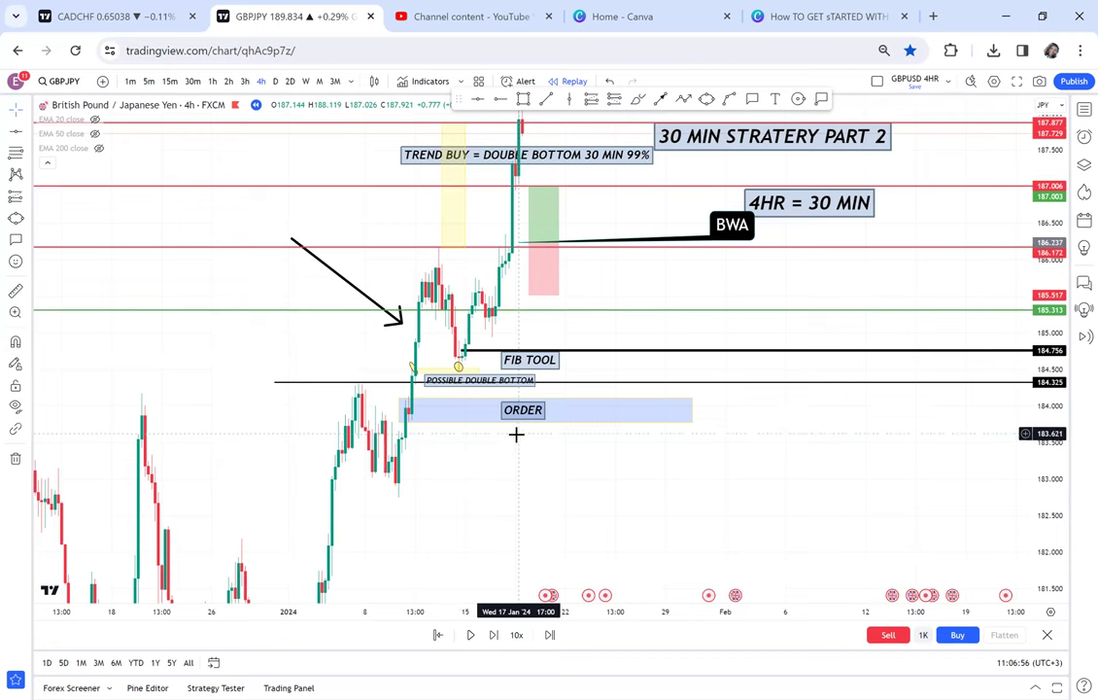
Delete the ORDER label, remaining order box, and POSSIBLE DOUBLE BOTTOM and FIB TOOL labels.
left_click(509, 408)
key("Delete")
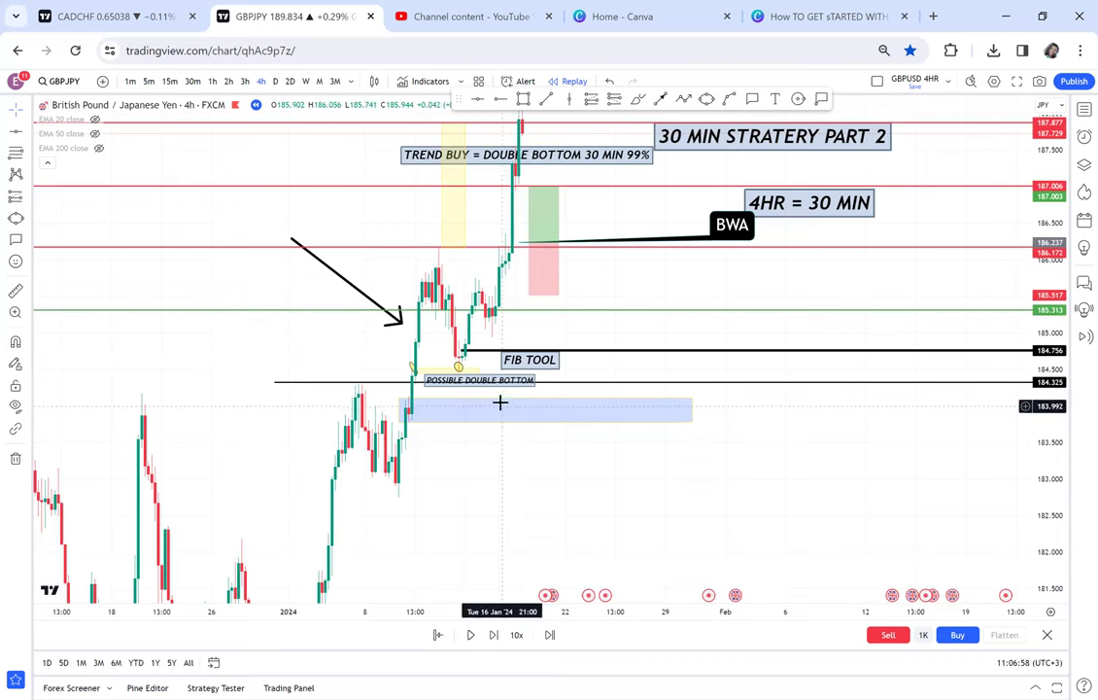
left_click(499, 404)
key("Delete")
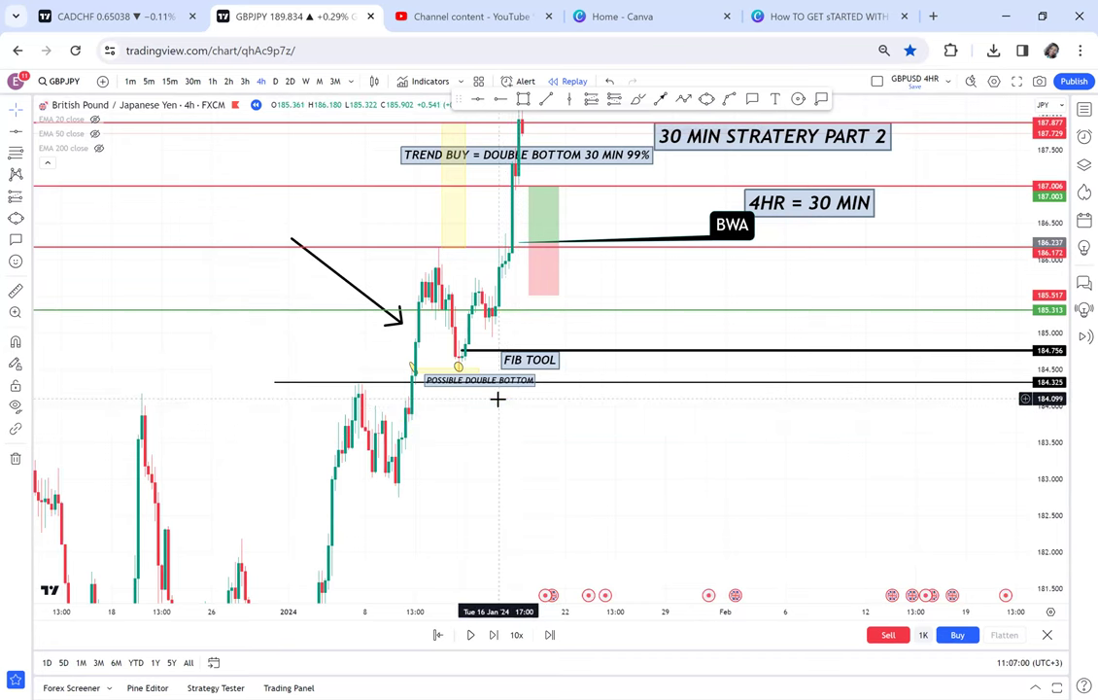
left_click(486, 380)
key("Delete")
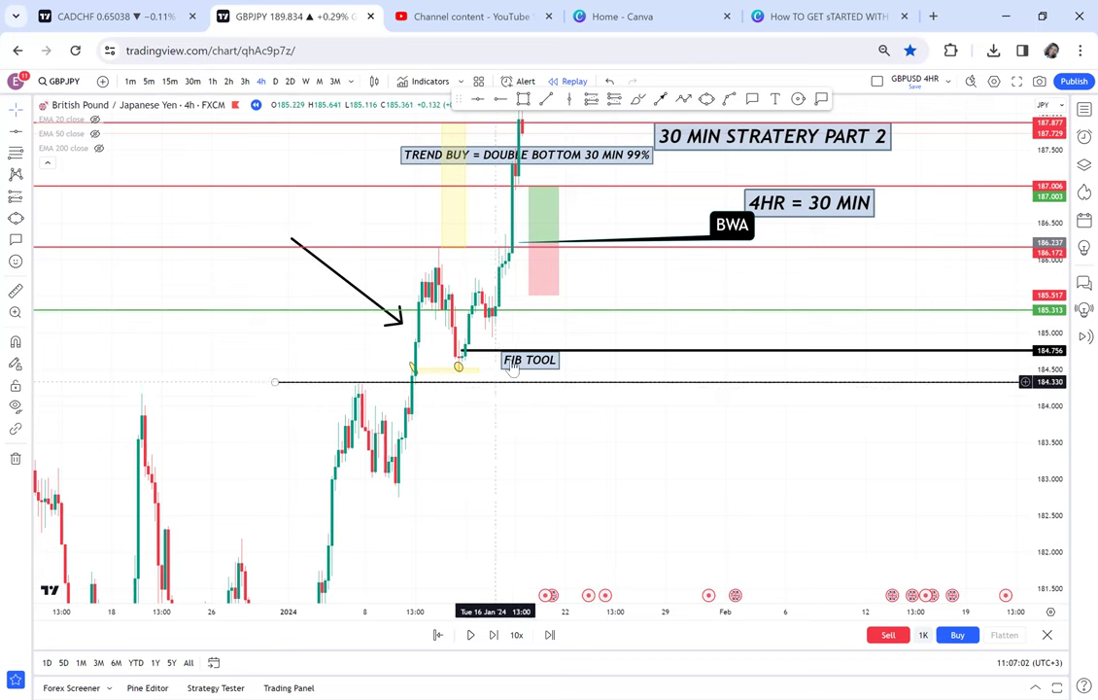
left_click(512, 366)
key("Delete")
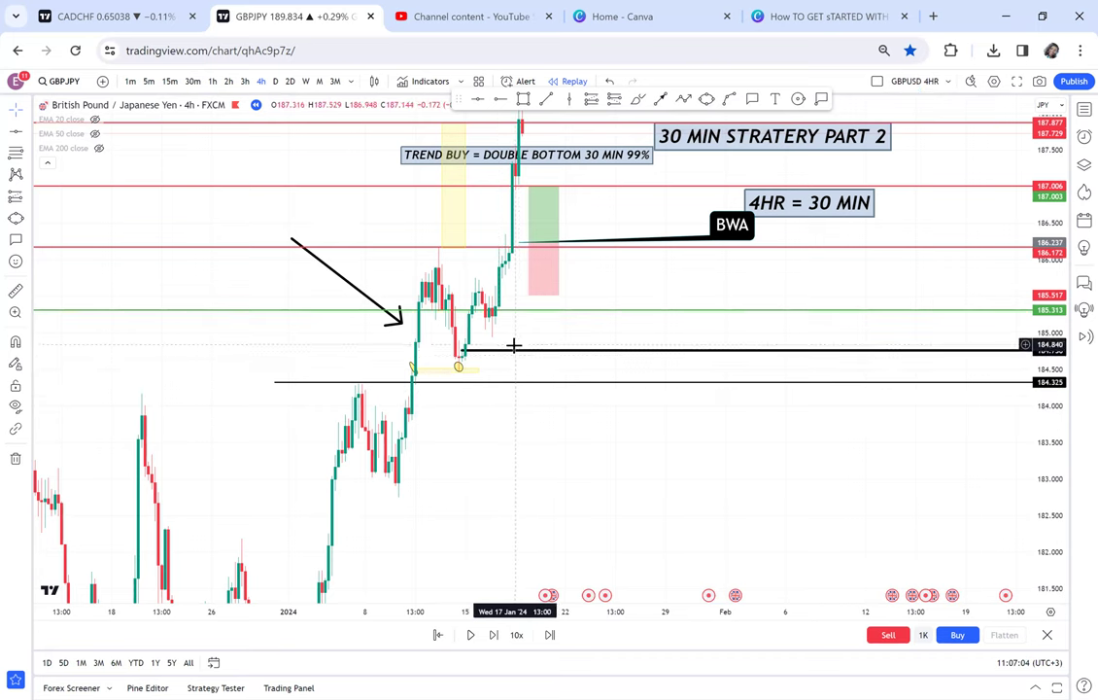
Move the 'TREND BUY = DOUBLE BOTTOM 30 MIN 99%' label above the peak near 188.823.
left_click_drag(578, 365, 606, 398)
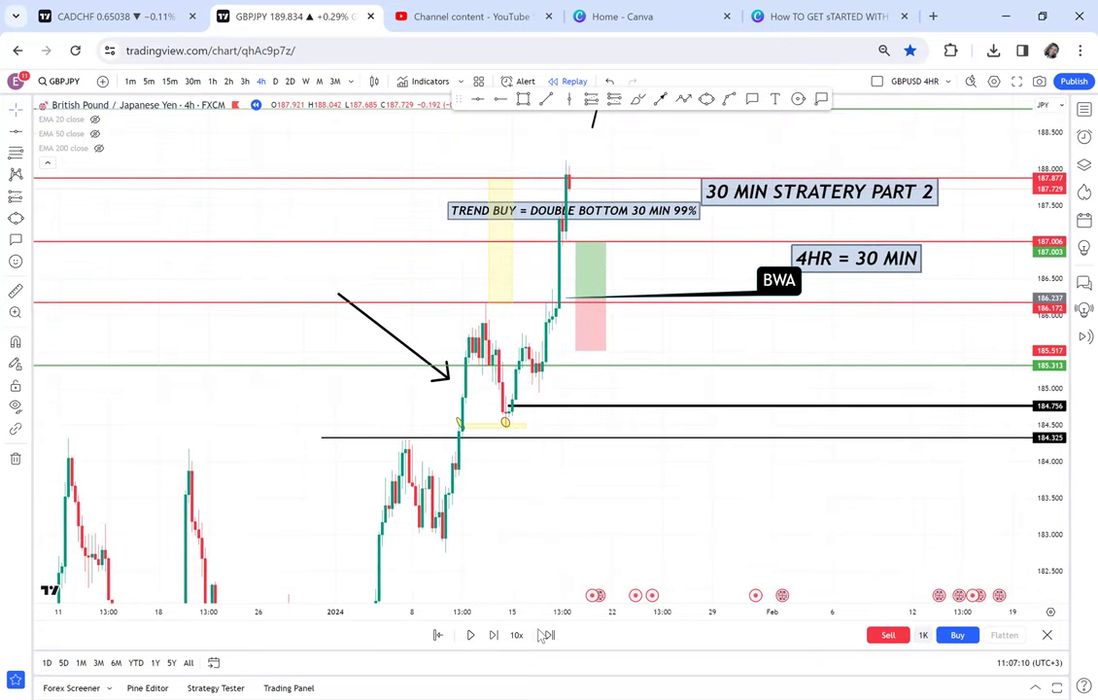
scroll(548, 493, "up", 2)
left_click_drag(554, 510, 614, 565)
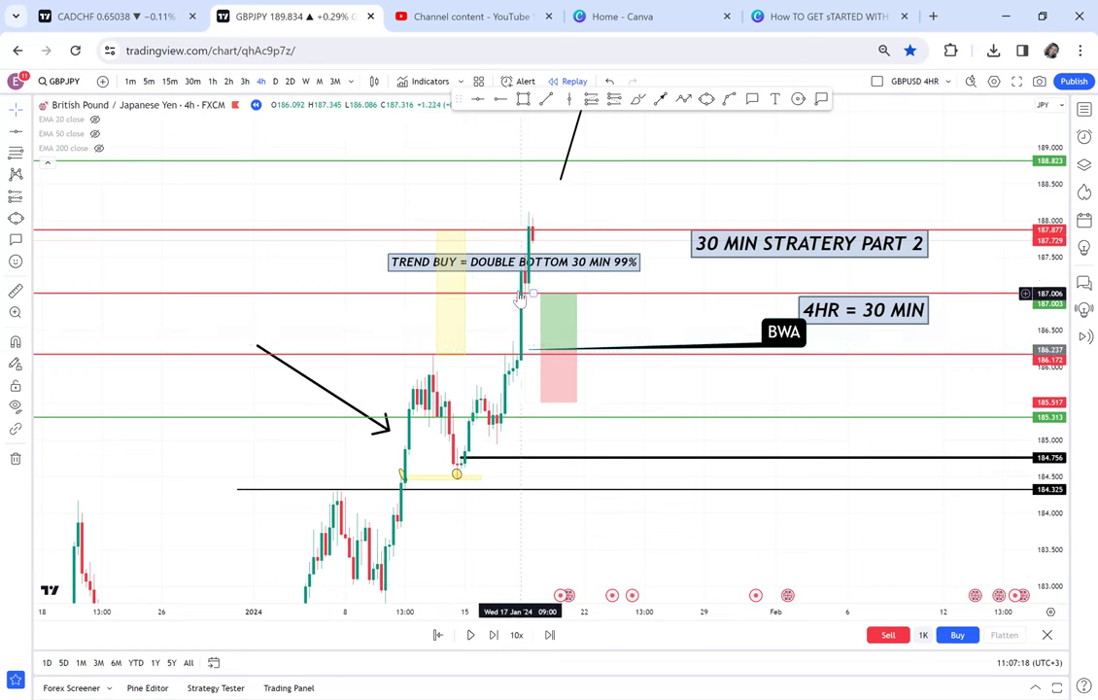
left_click_drag(504, 276, 472, 200)
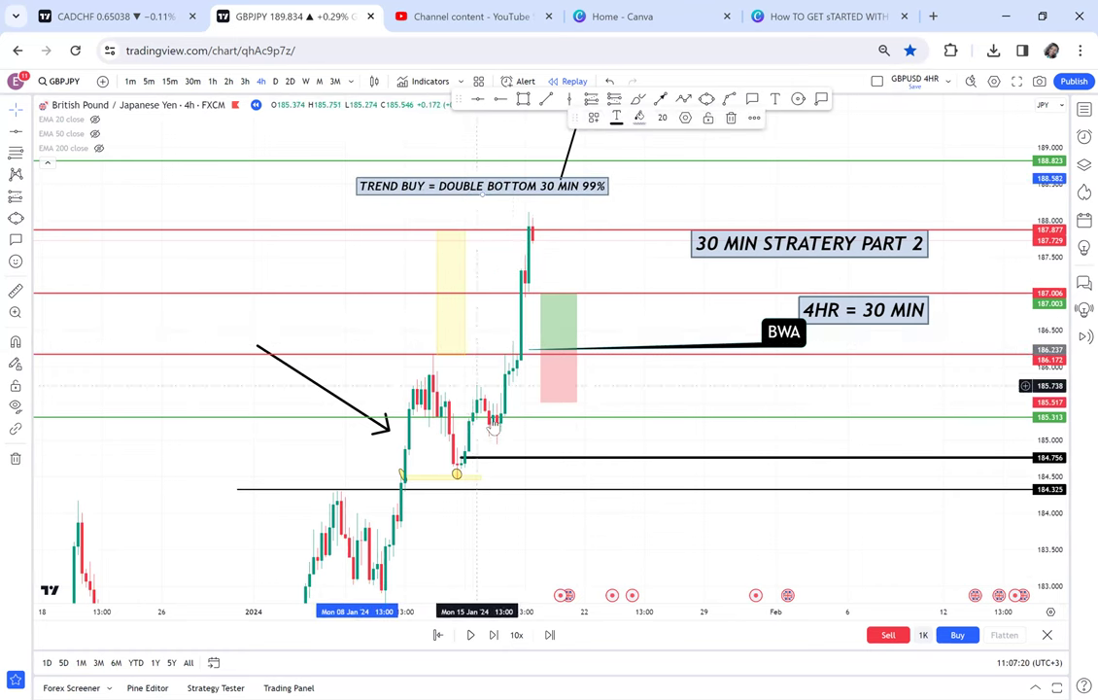